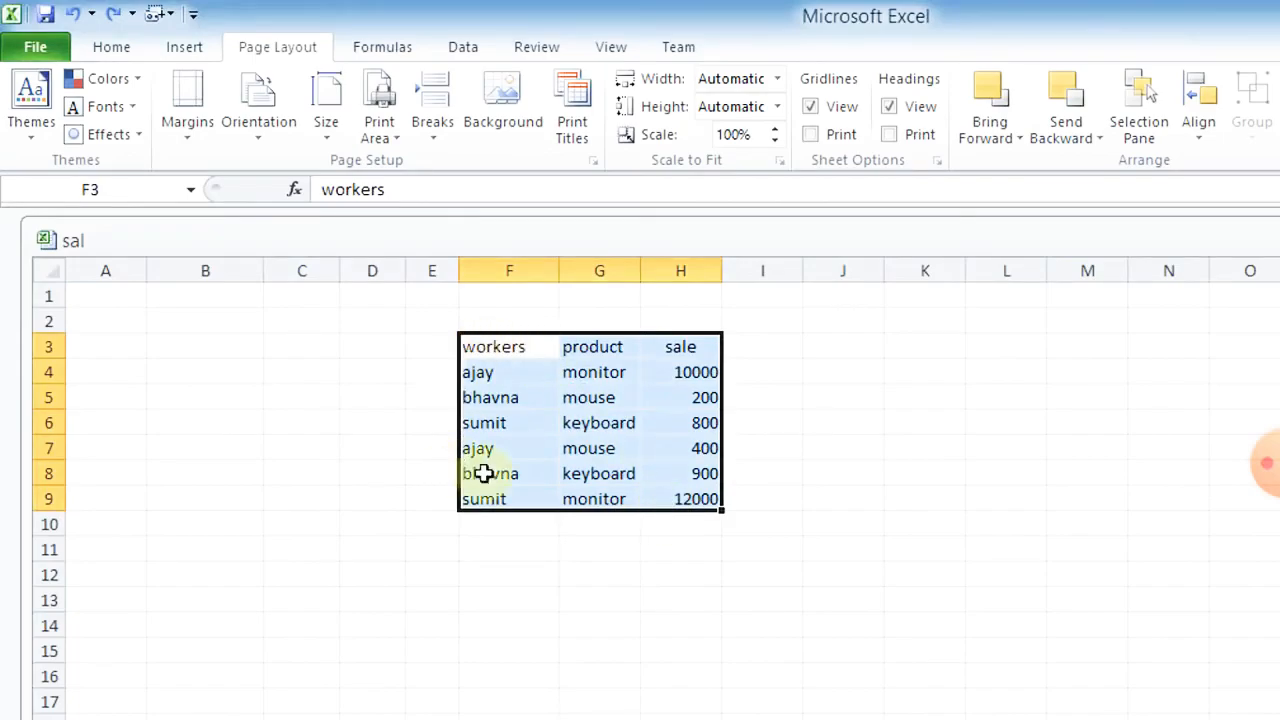
- Convert the range F3:H9 into a table with headers
left_click(186, 52)
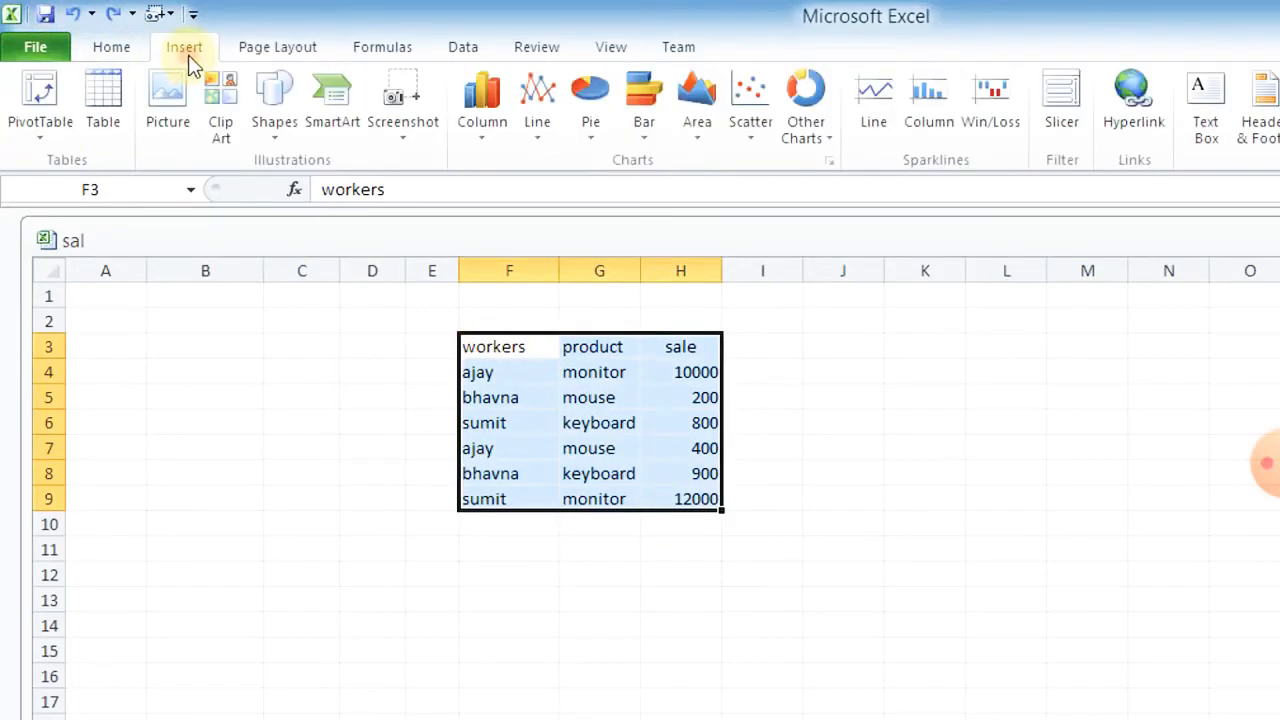
left_click(104, 120)
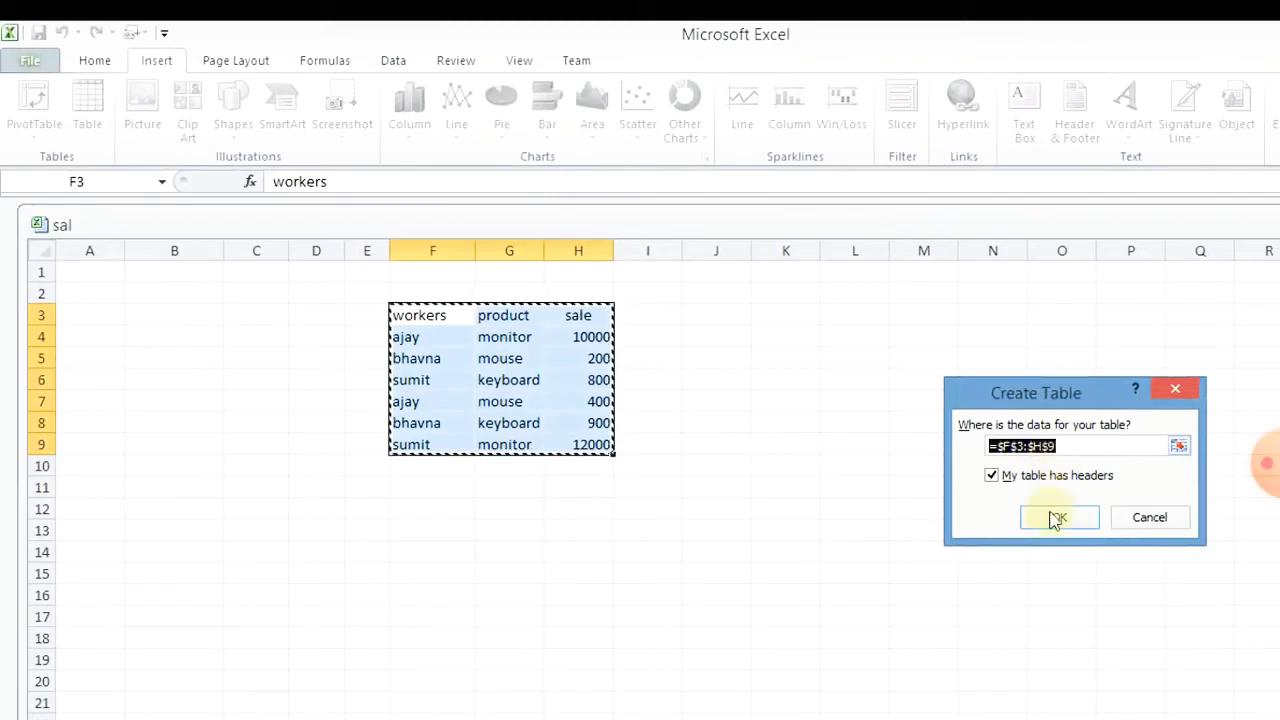
left_click(1055, 522)
left_click(572, 548)
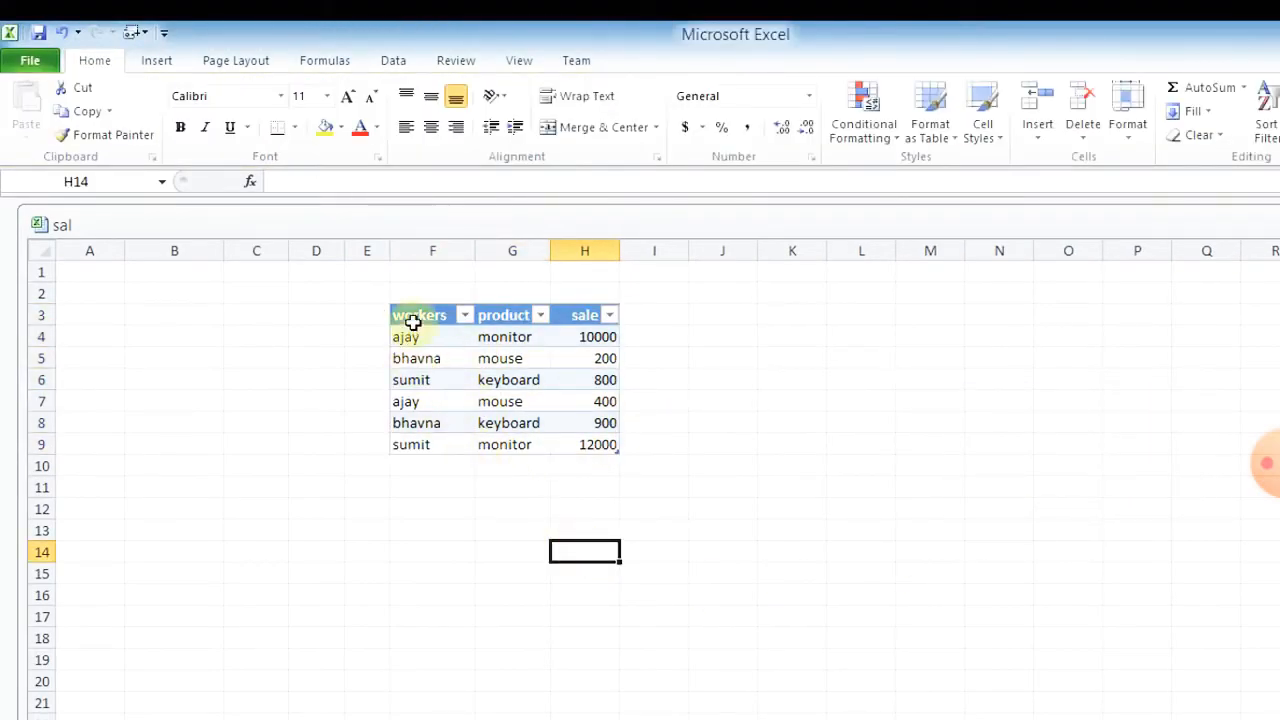
- Apply the built-in Composite theme to the workbook with the whole sales table selected
left_click_drag(413, 322, 600, 446)
left_click(240, 62)
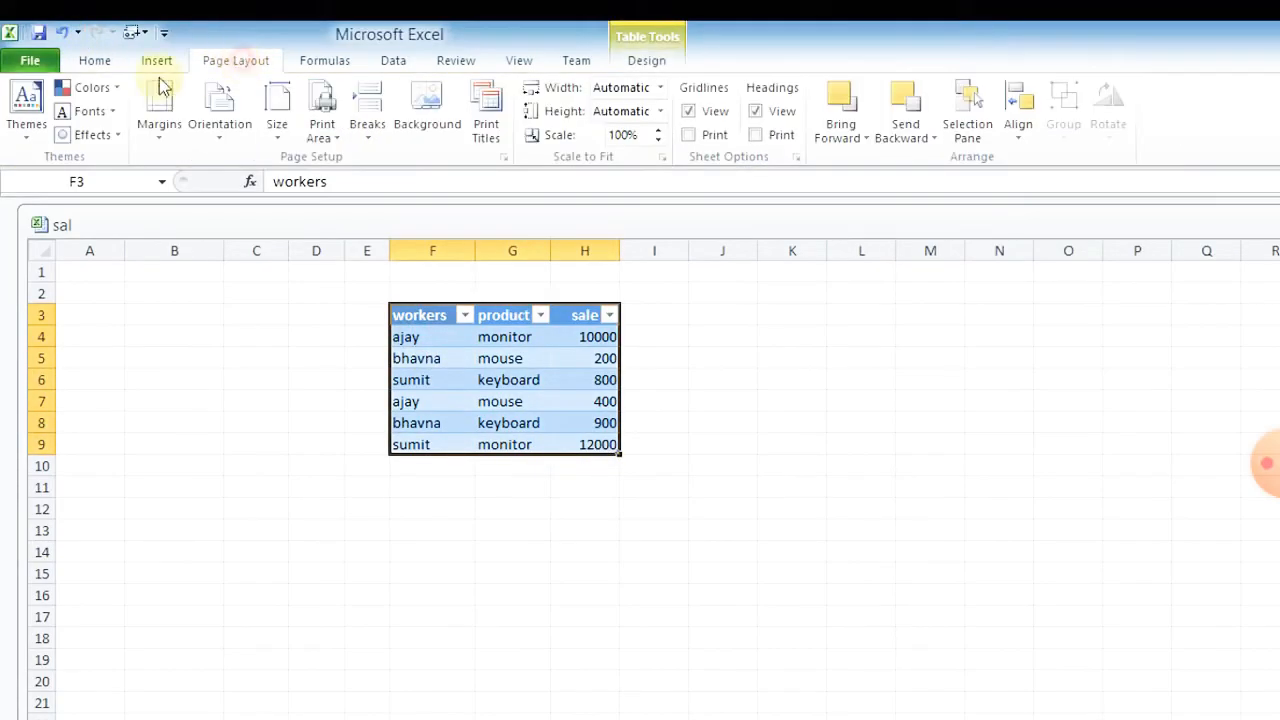
left_click(27, 128)
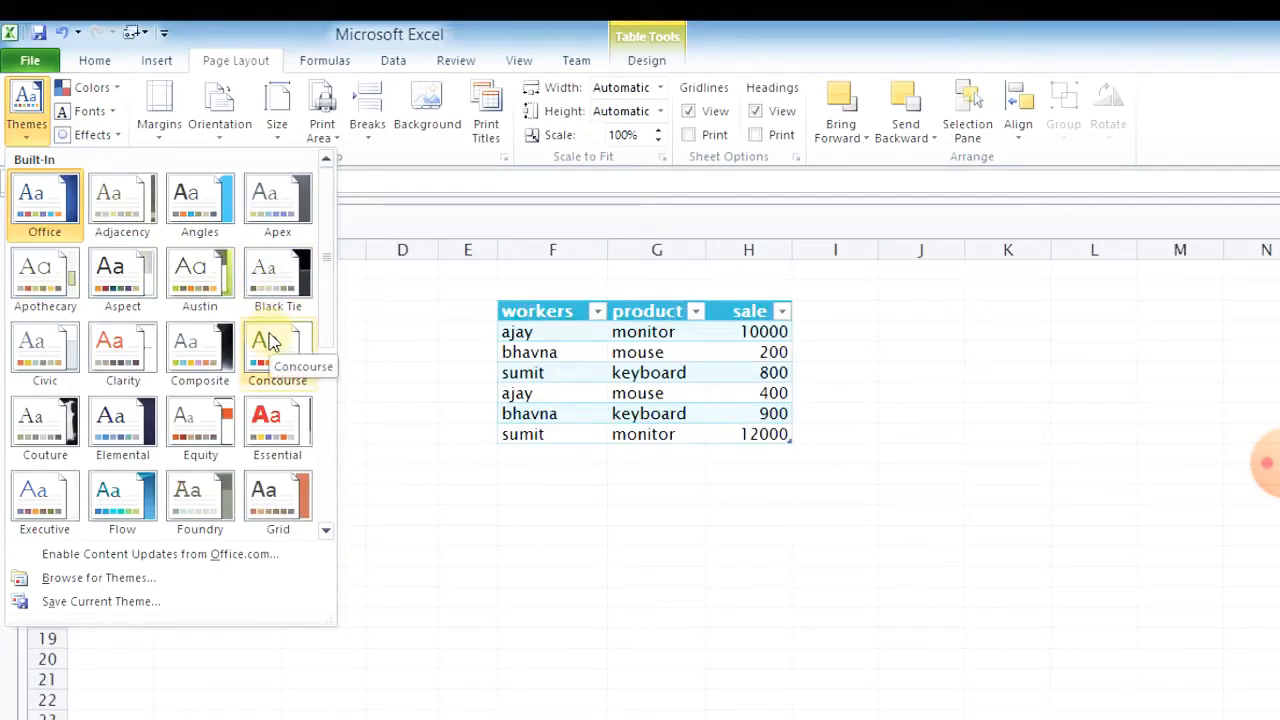
left_click(176, 358)
left_click(577, 534)
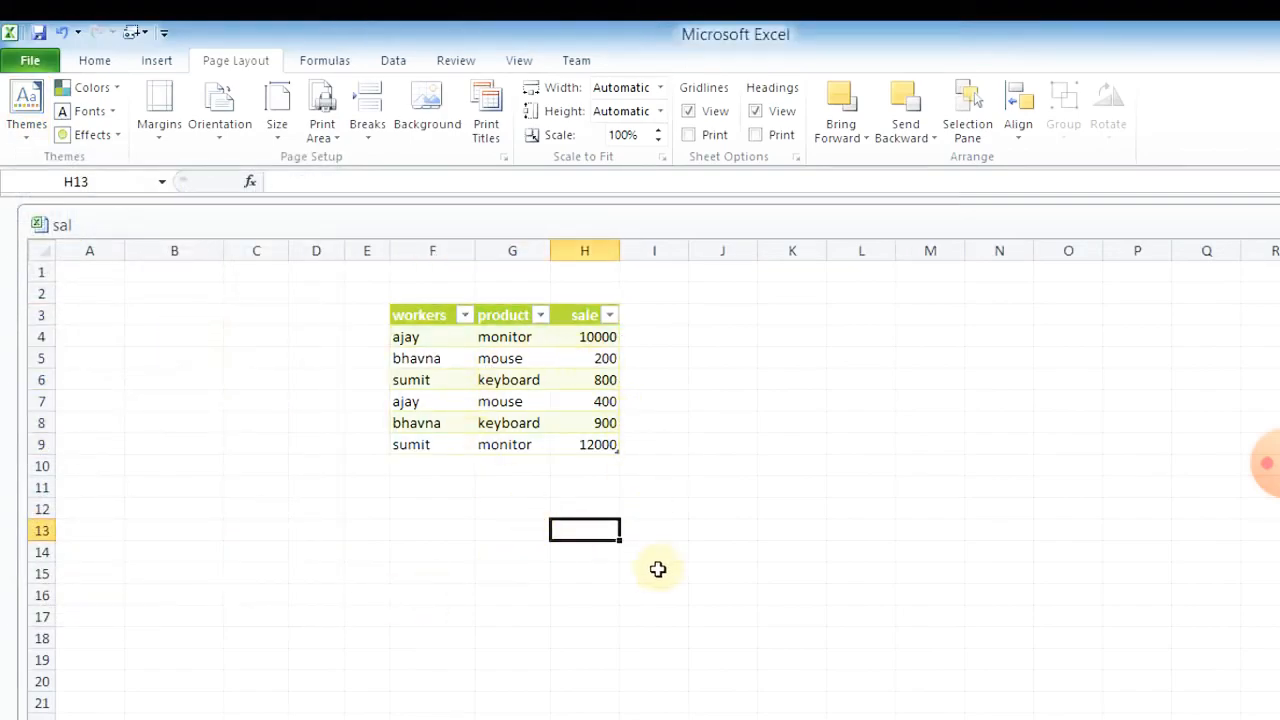
- Select the sales table F3:H9 and change the theme colors to Couture
left_click_drag(429, 314, 581, 442)
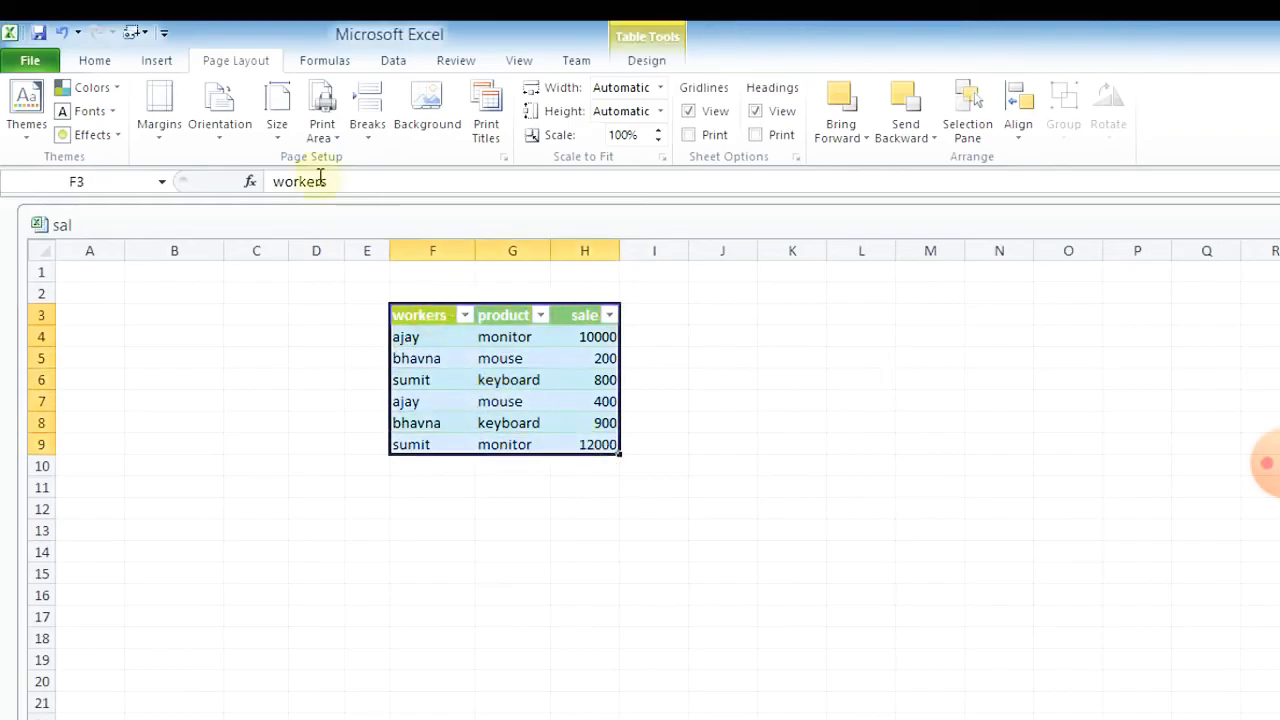
left_click(90, 88)
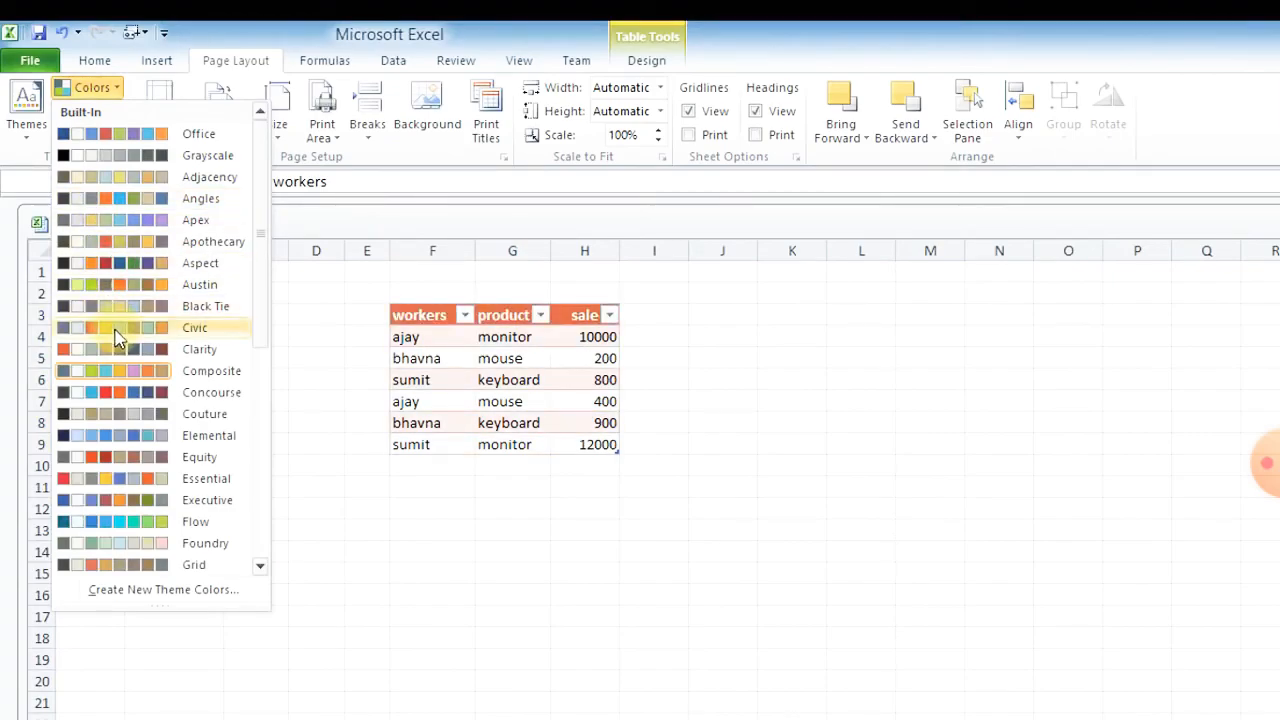
left_click(135, 418)
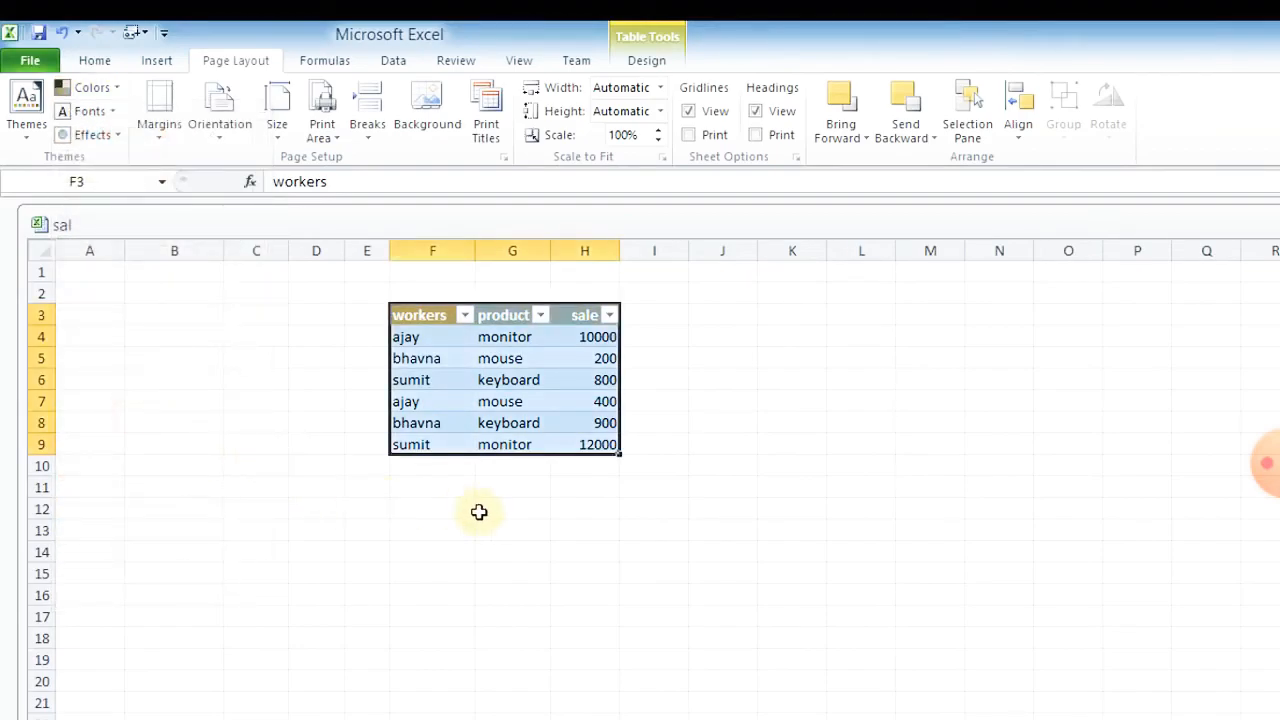
left_click(572, 622)
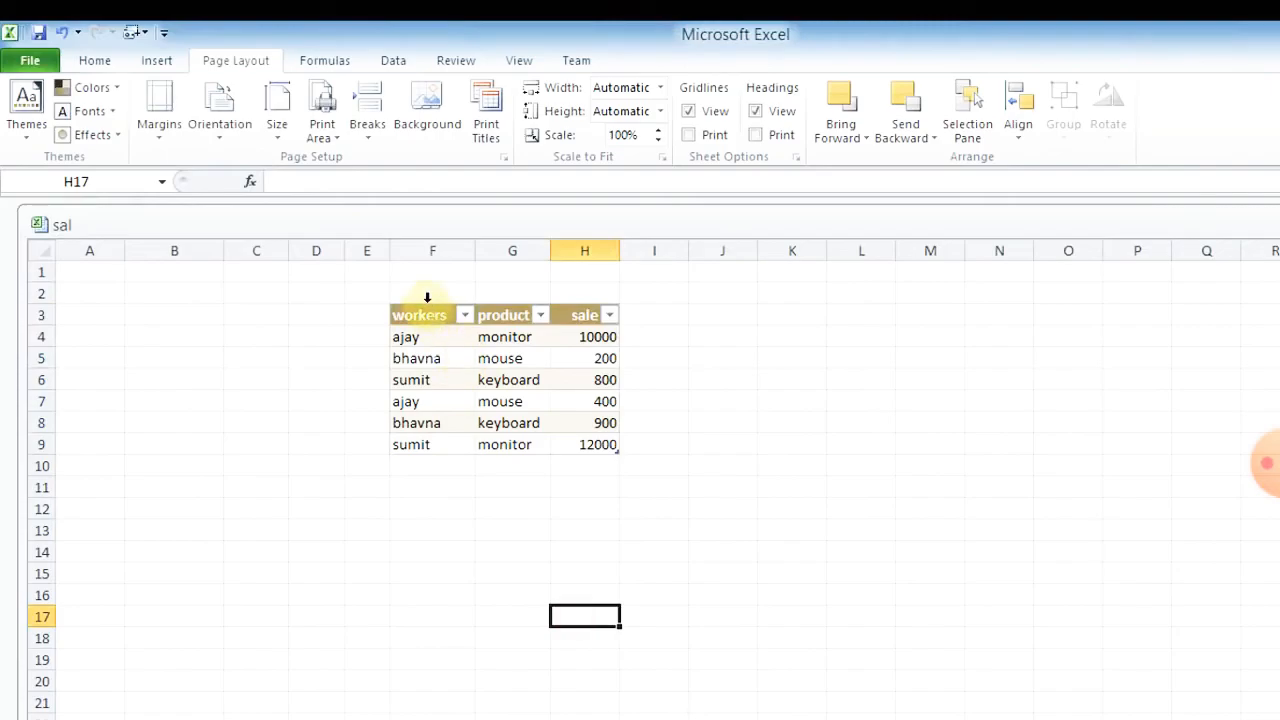
- Select the sales table F3:H9 and change the theme fonts to Apex
left_click_drag(418, 315, 582, 453)
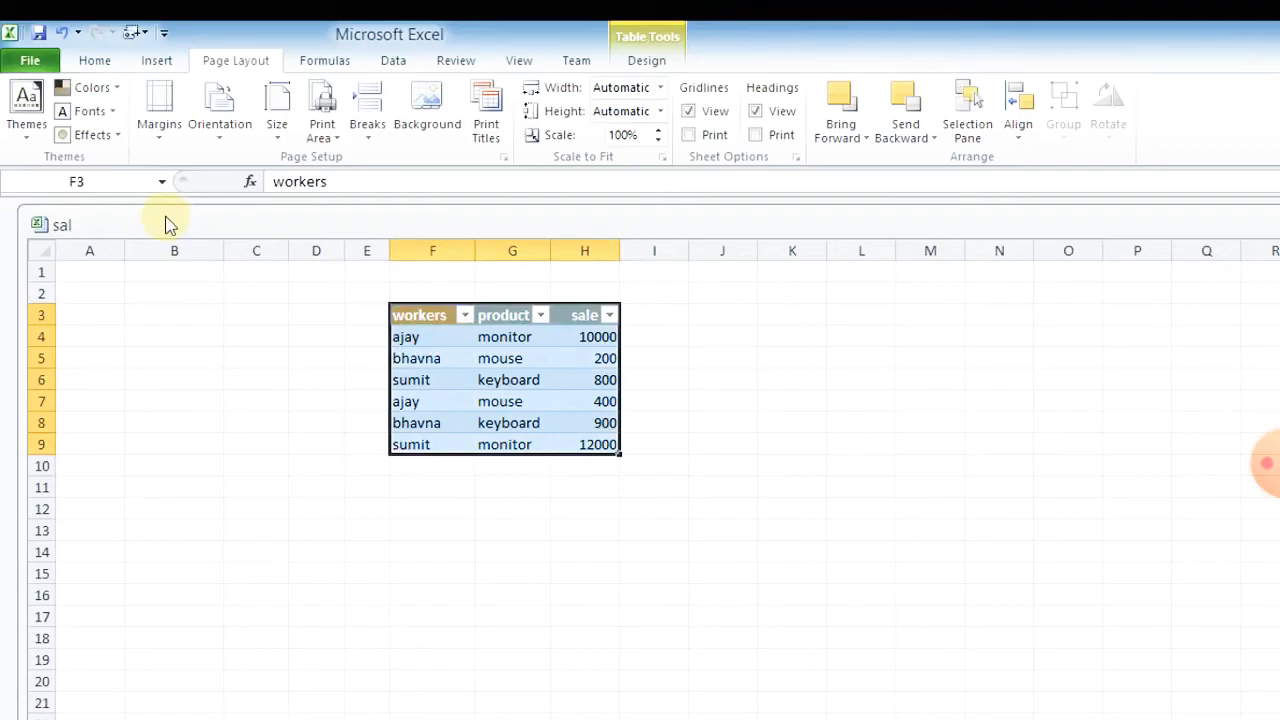
left_click(107, 114)
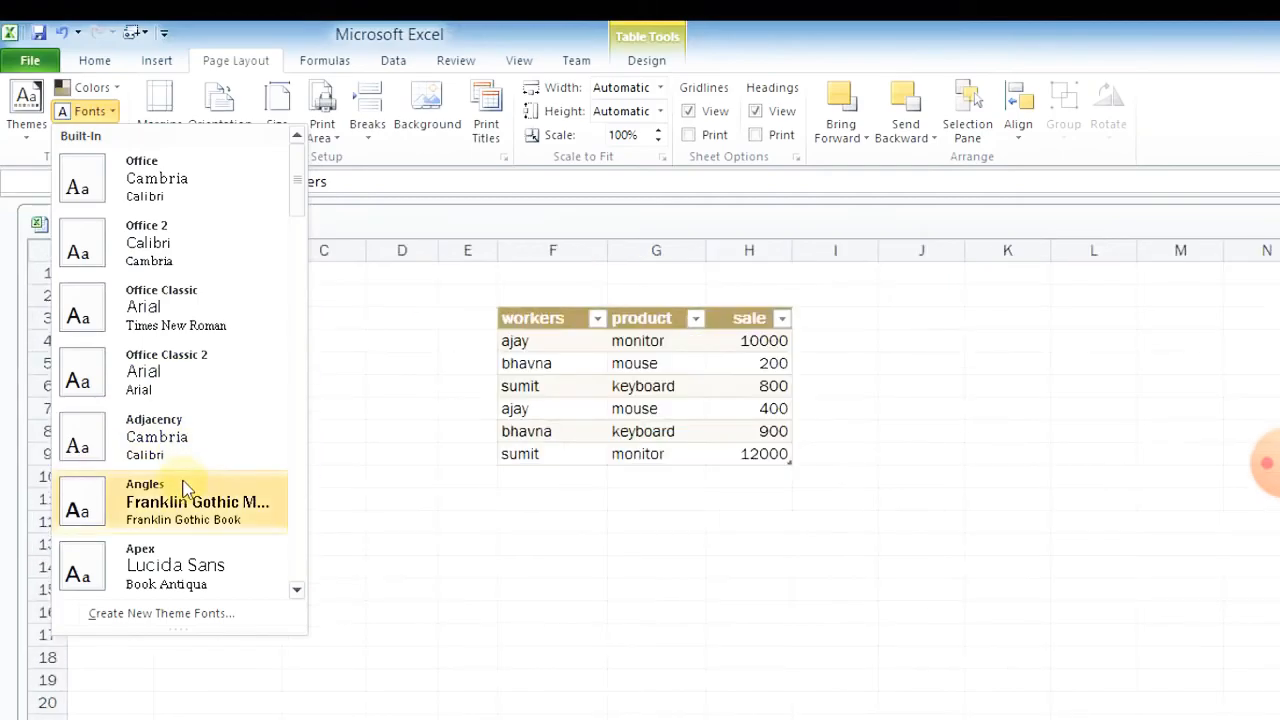
left_click(186, 571)
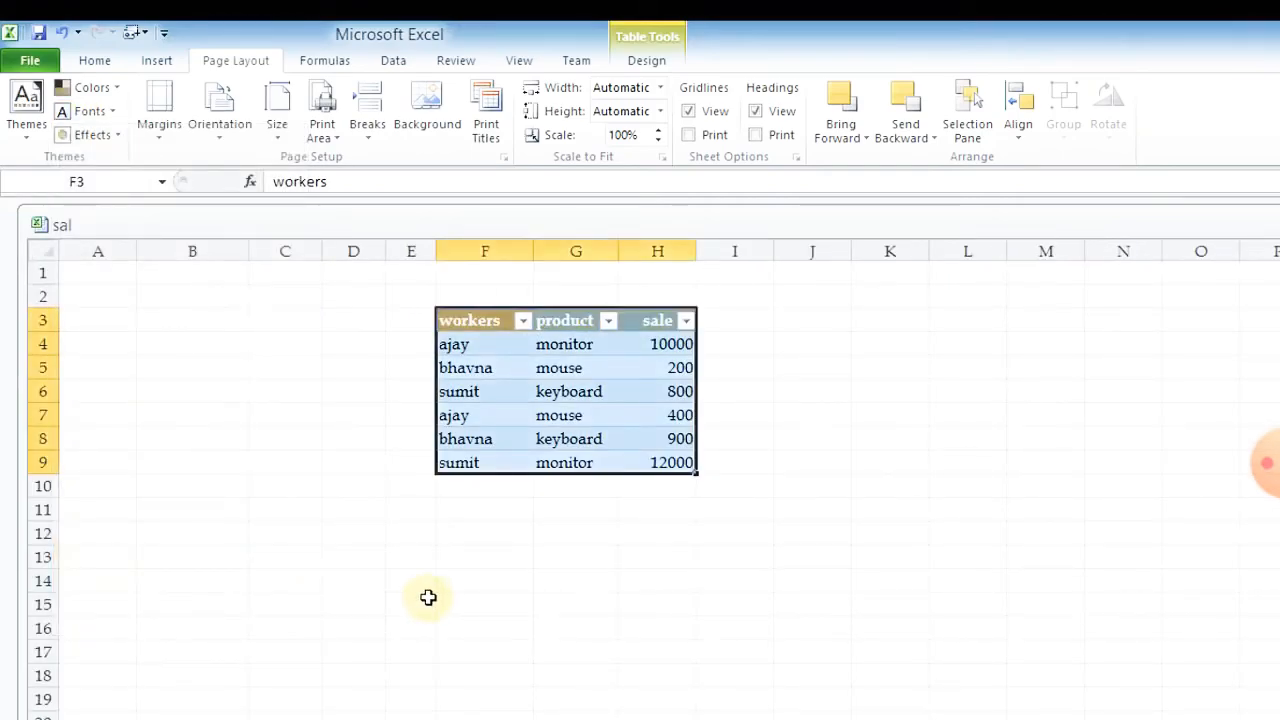
left_click(428, 597)
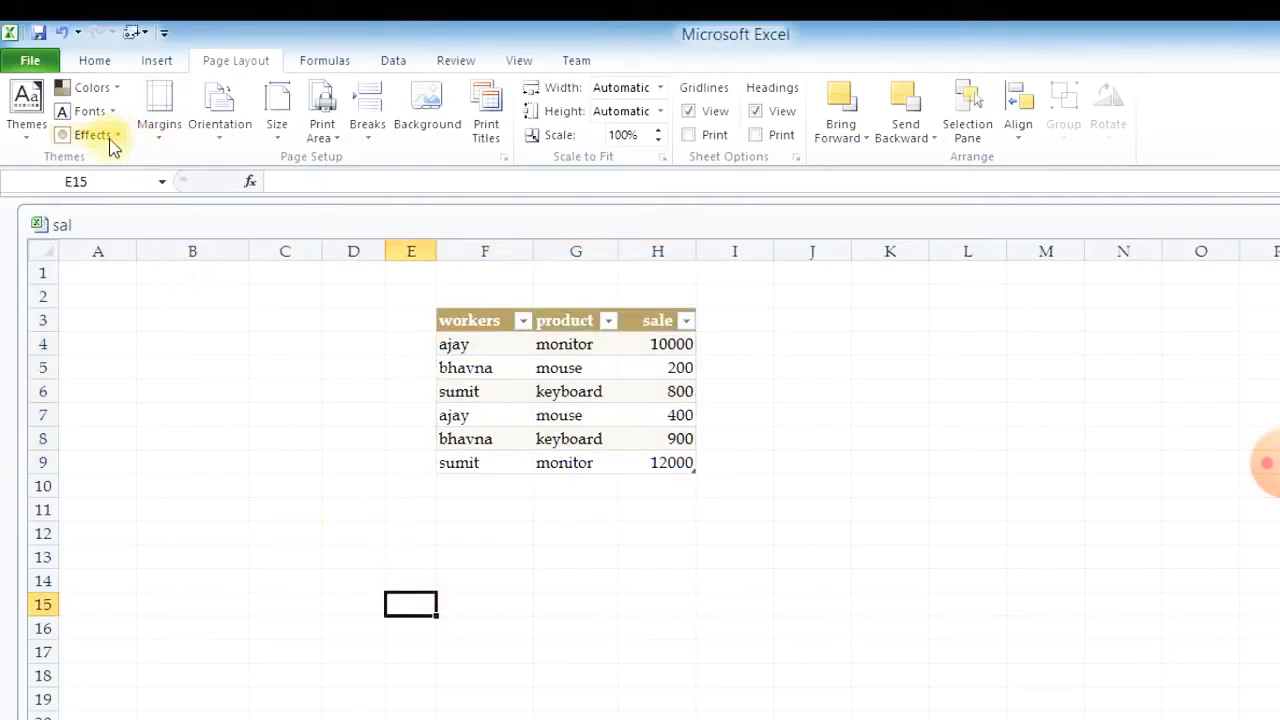
left_click(449, 319)
left_click(480, 415)
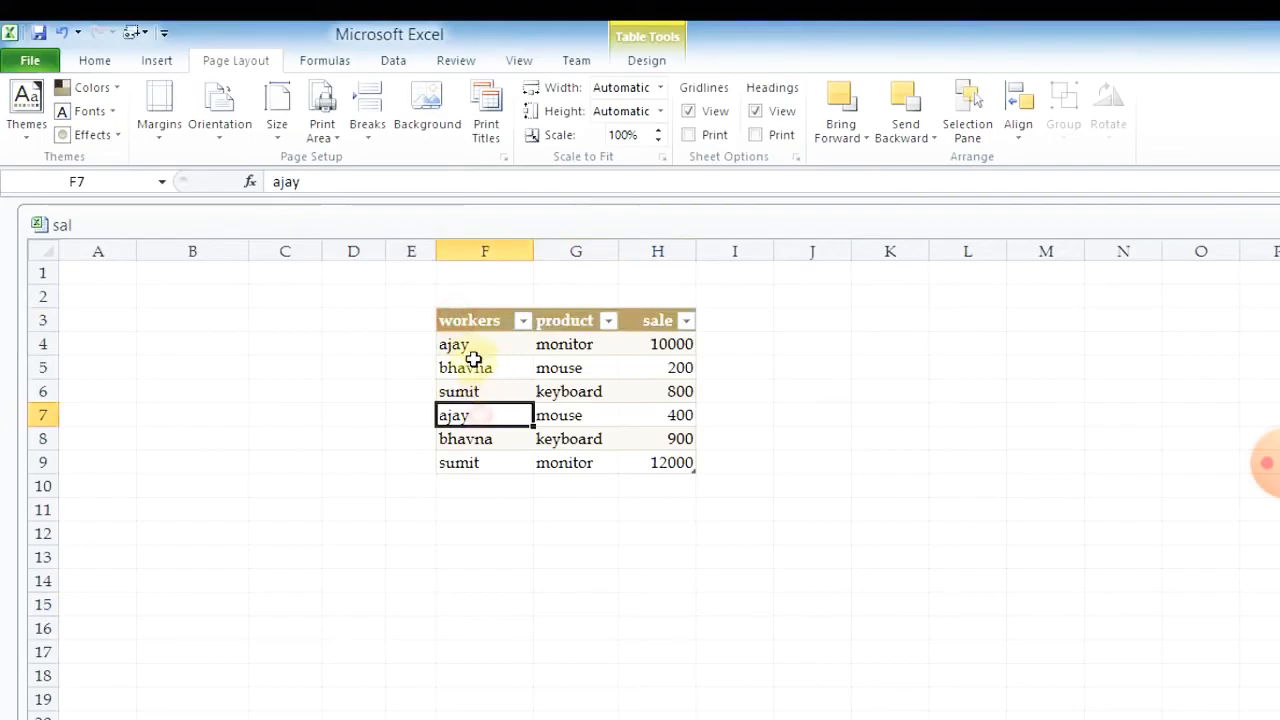
left_click_drag(468, 336, 660, 464)
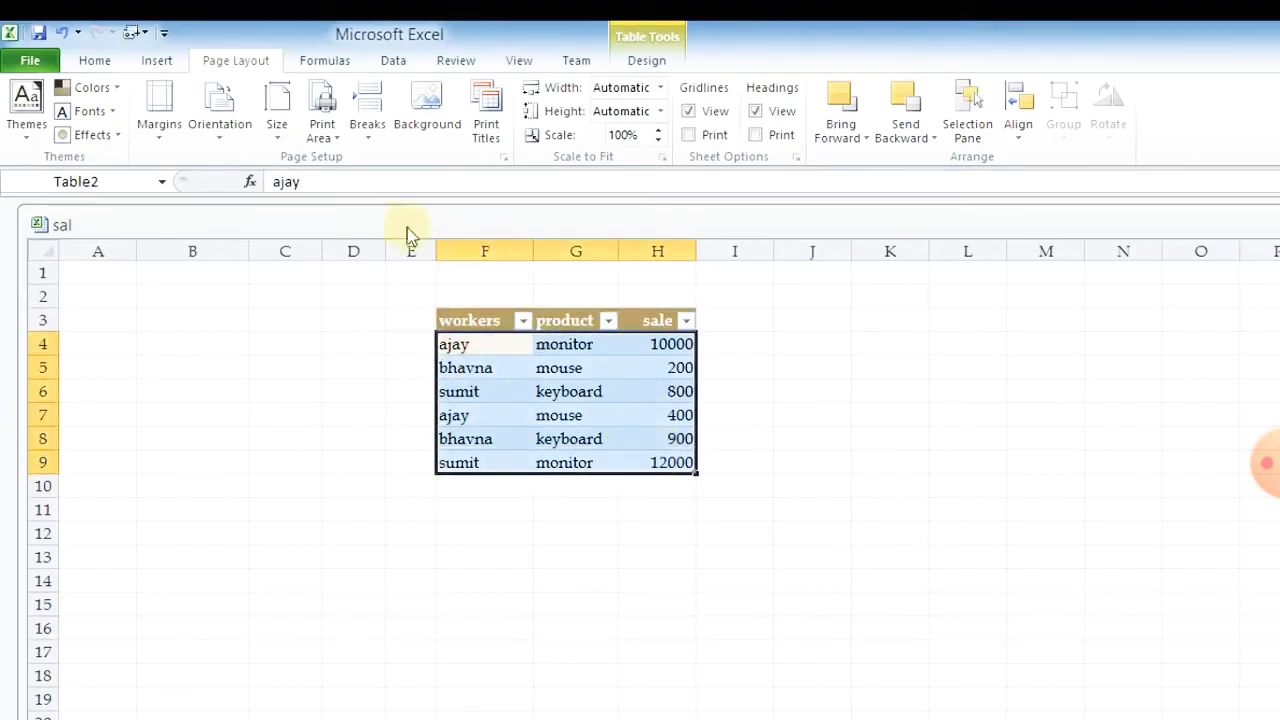
left_click(100, 136)
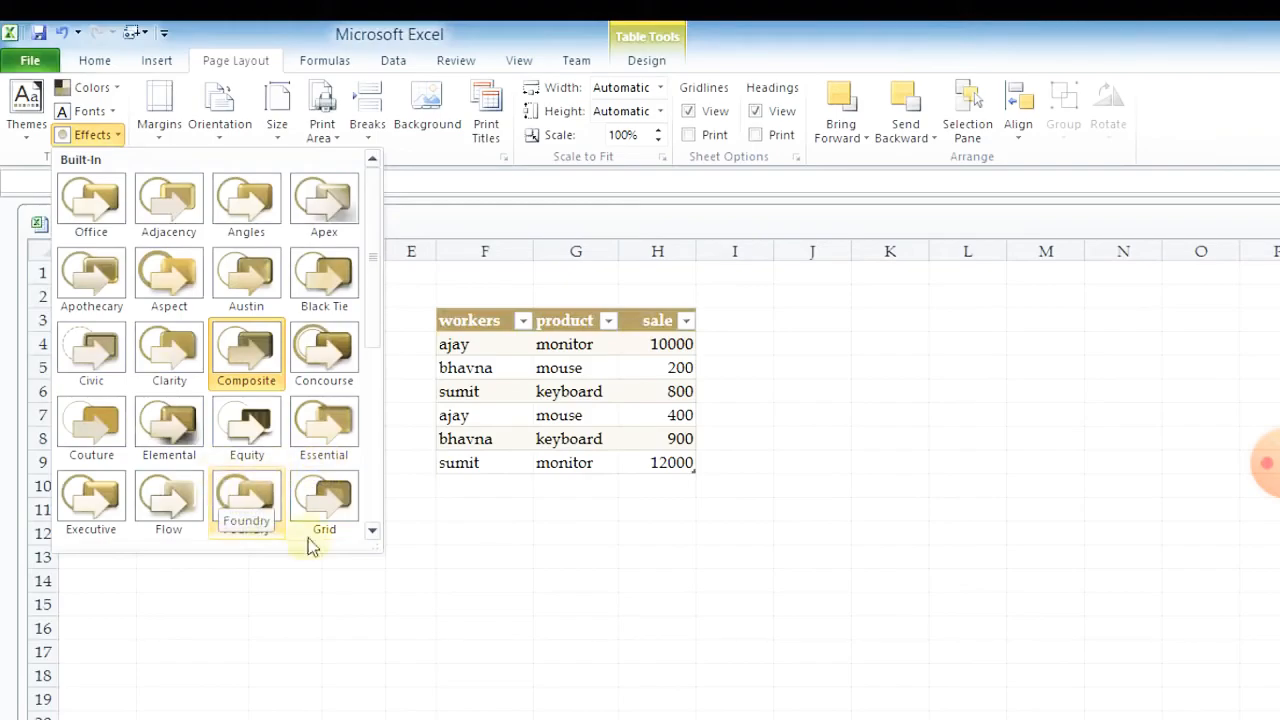
left_click(512, 594)
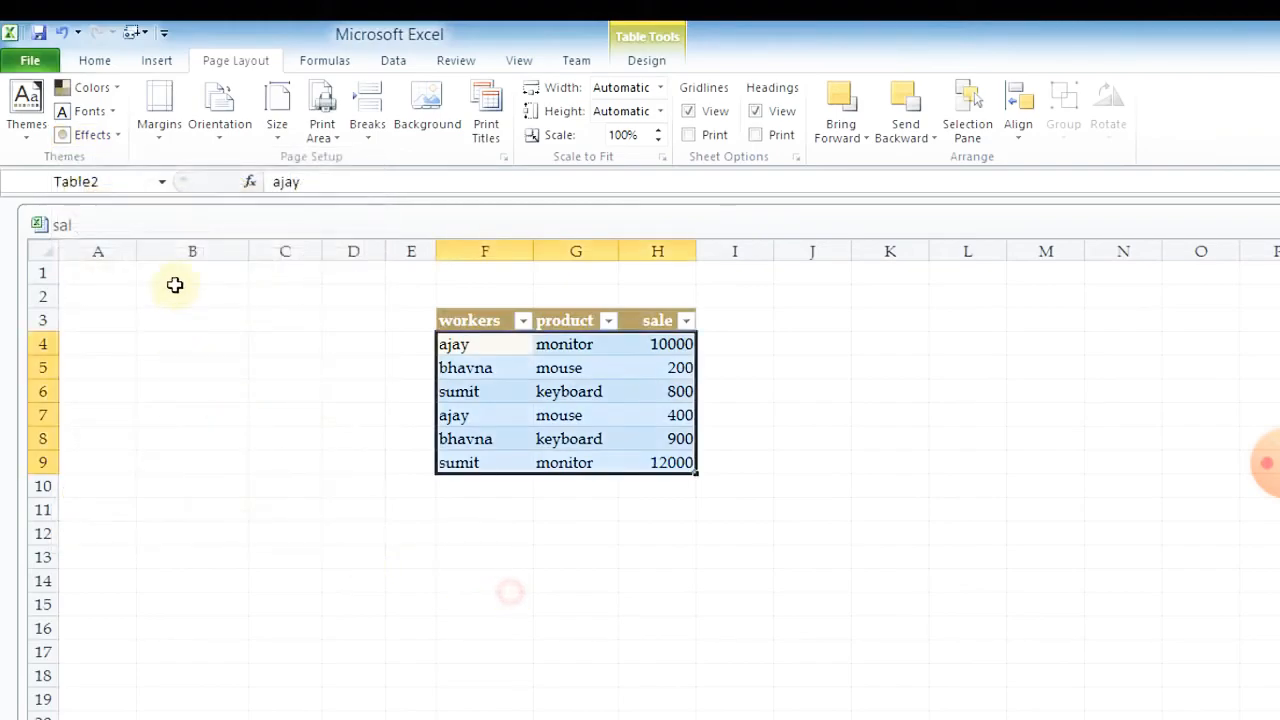
- Draw a Flowchart: Alternate Process shape about 1.6 by 2.52 inches over columns M to P, rows 12 to 19, and fill it with standard light blue
left_click(158, 62)
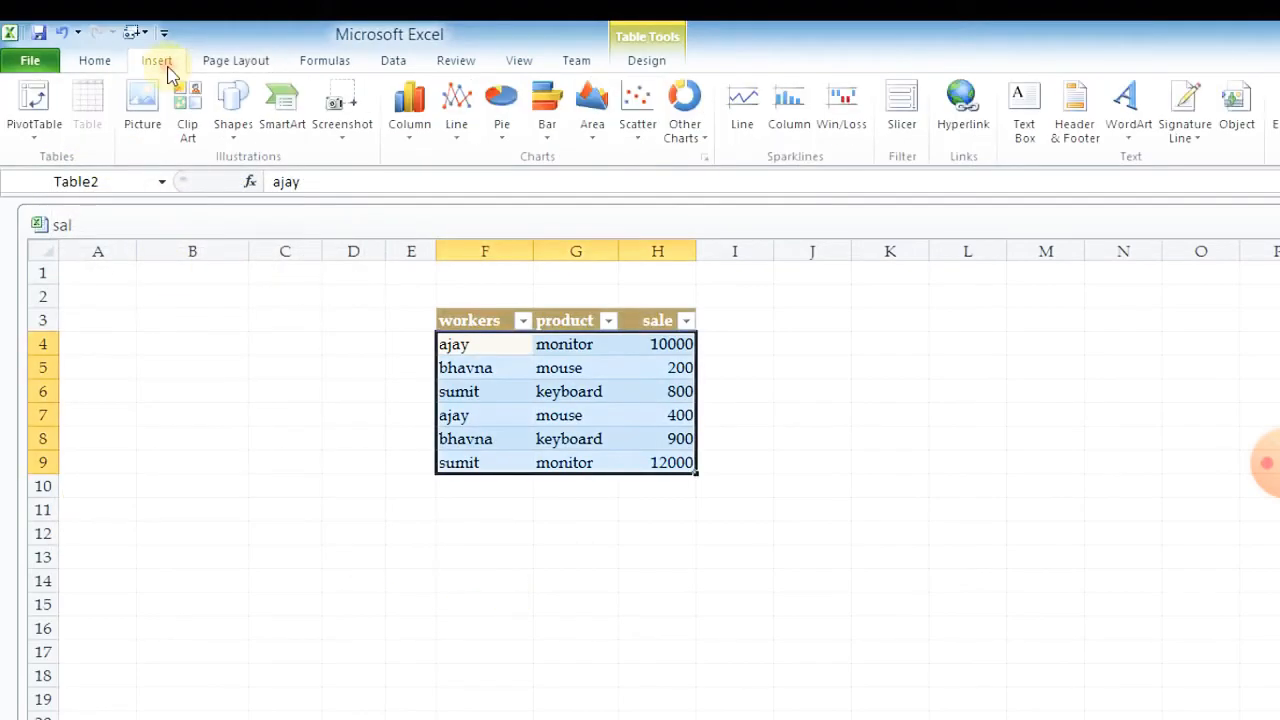
left_click(230, 118)
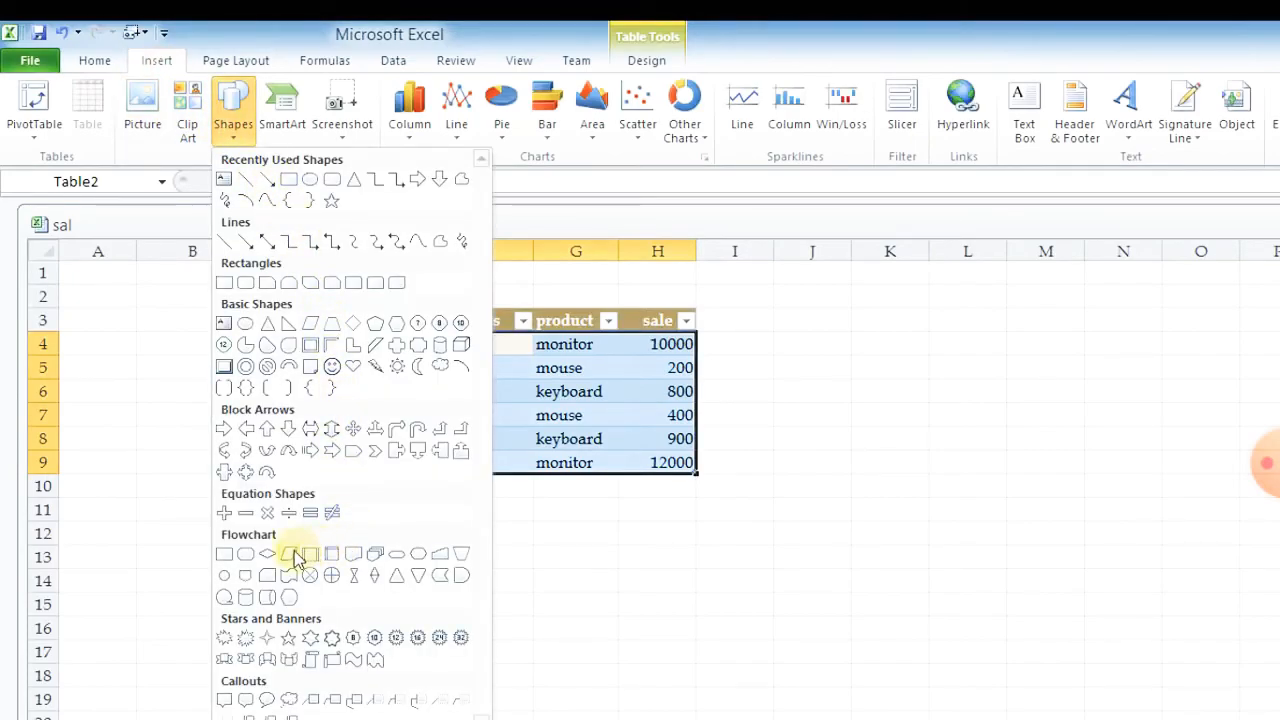
left_click(245, 553)
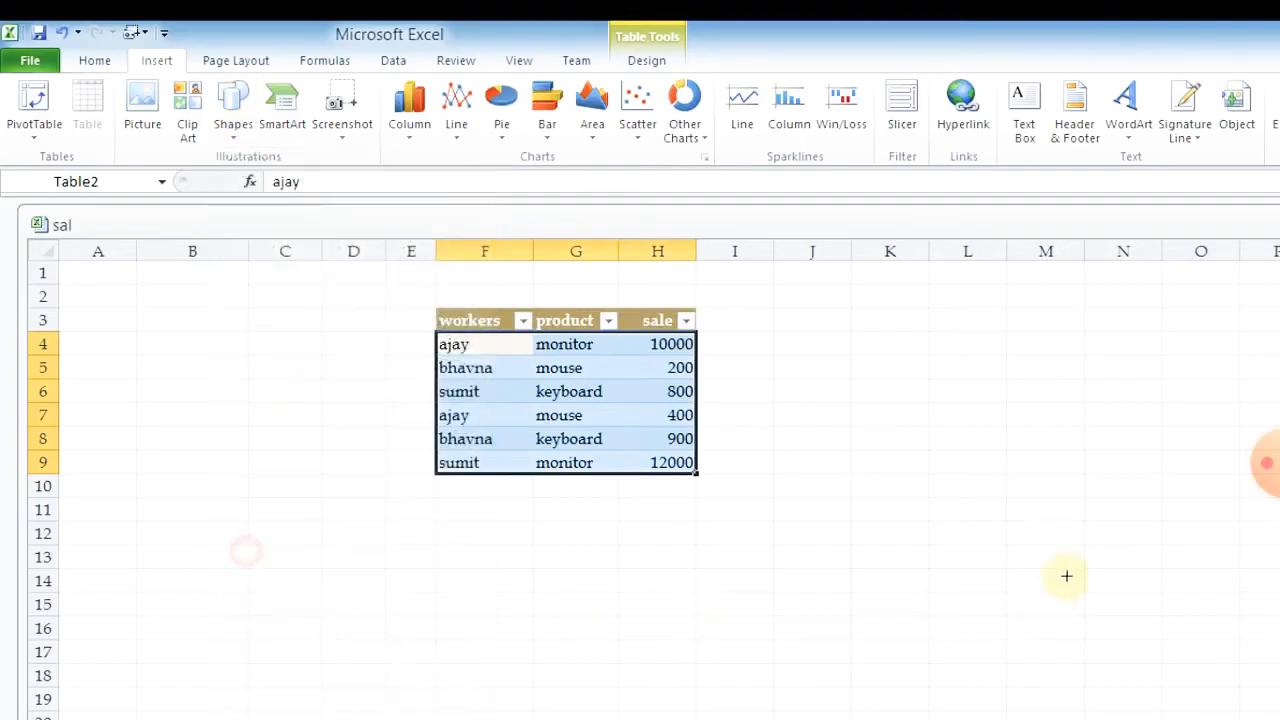
mouse_move(1001, 539)
left_mouse_down()
mouse_move(1186, 651)
mouse_move(1257, 712)
mouse_move(1253, 700)
left_mouse_up()
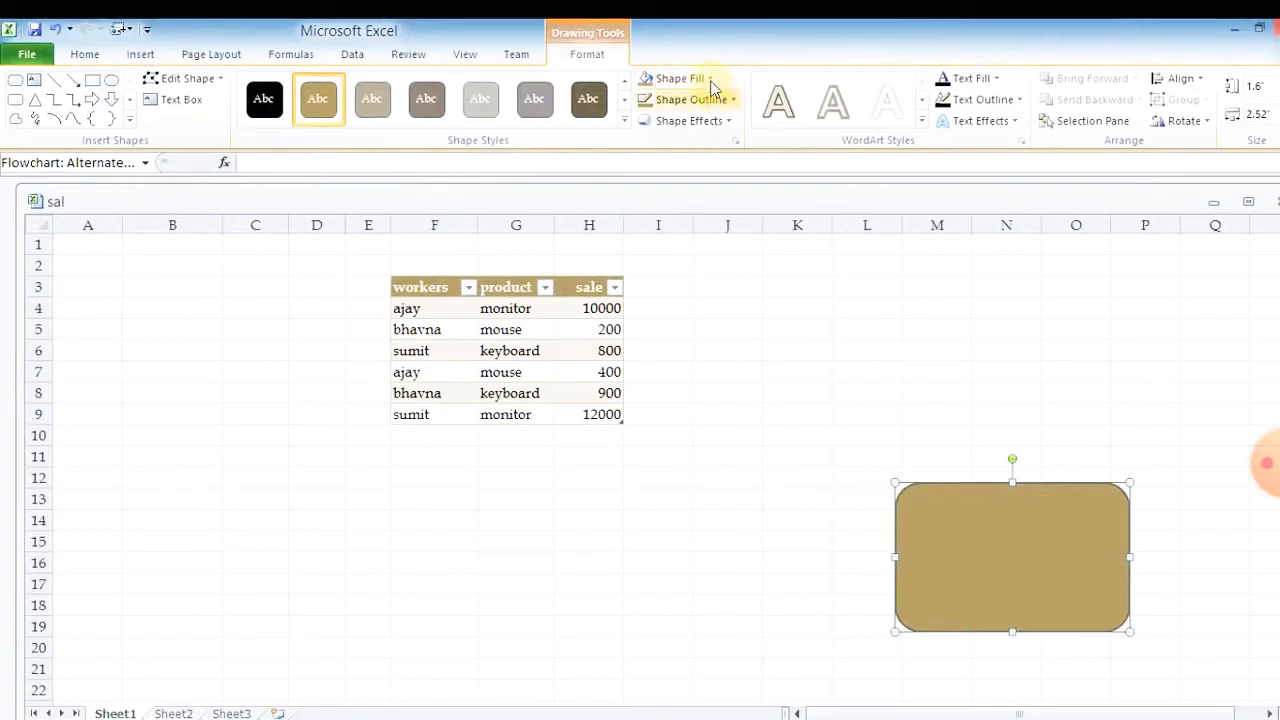
left_click(710, 80)
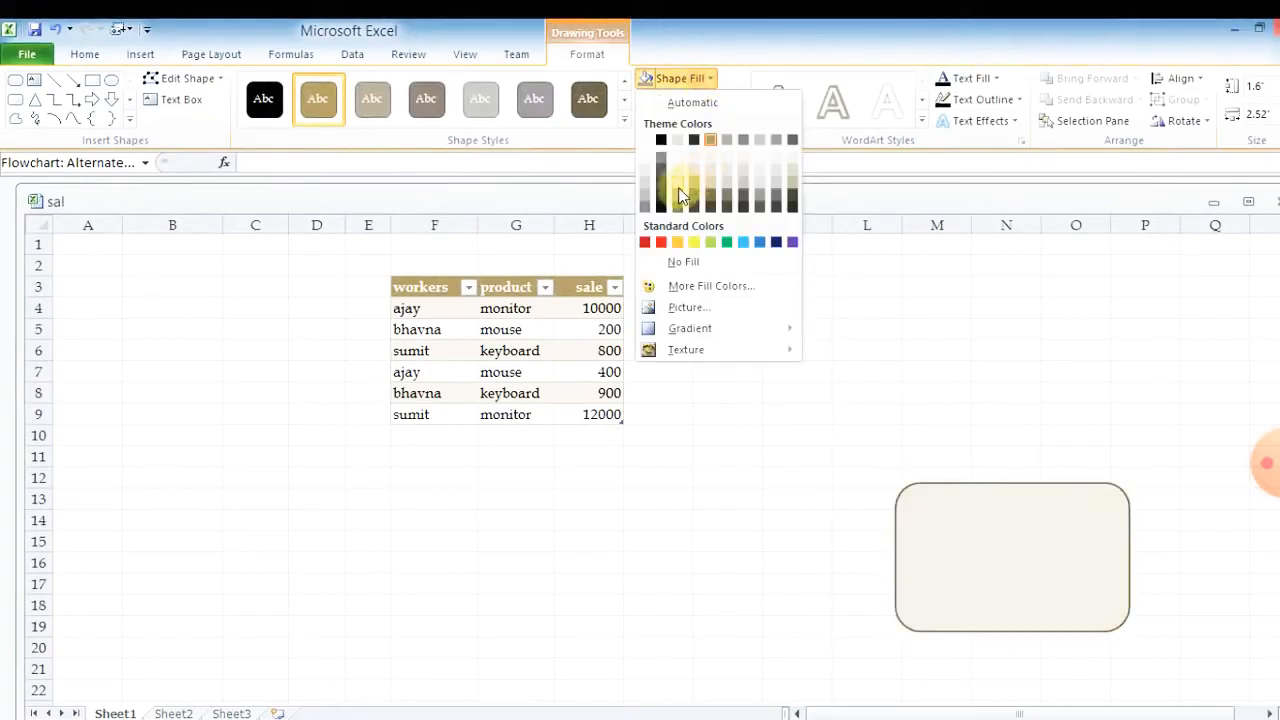
left_click(743, 243)
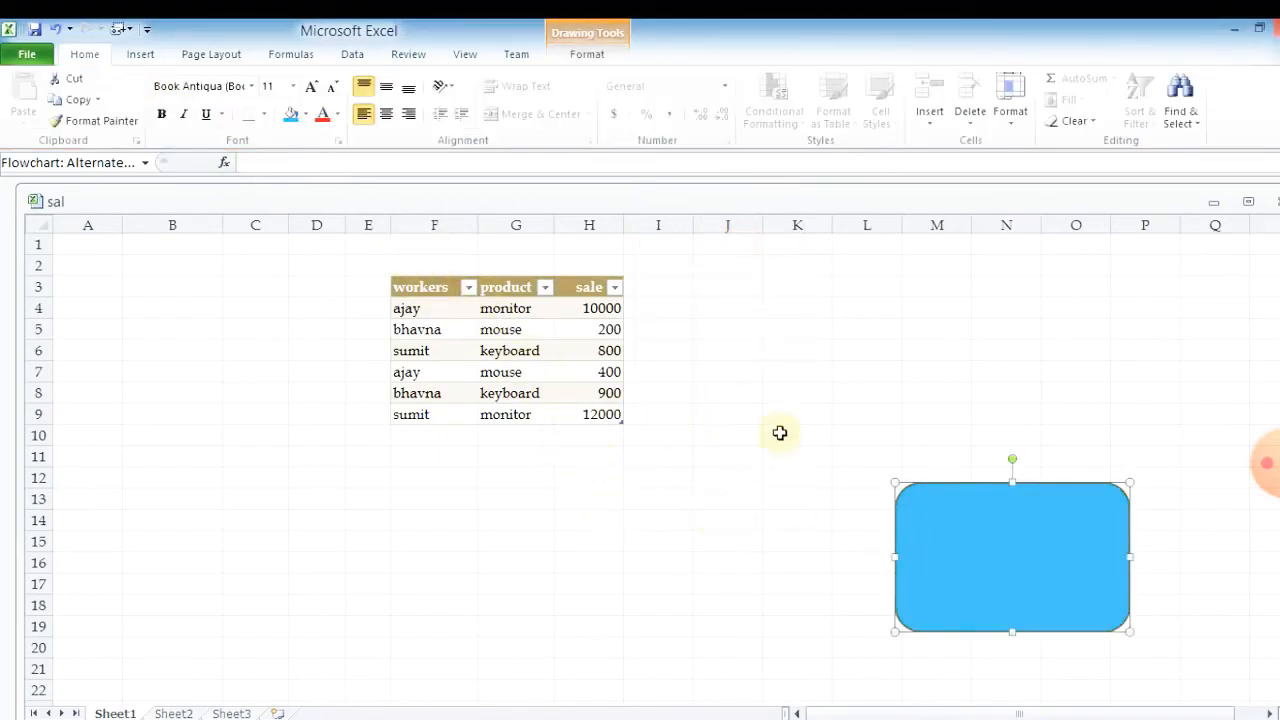
- Give the blue rounded shape a glow effect, using the third variation in the second row of glow variations
left_click(605, 38)
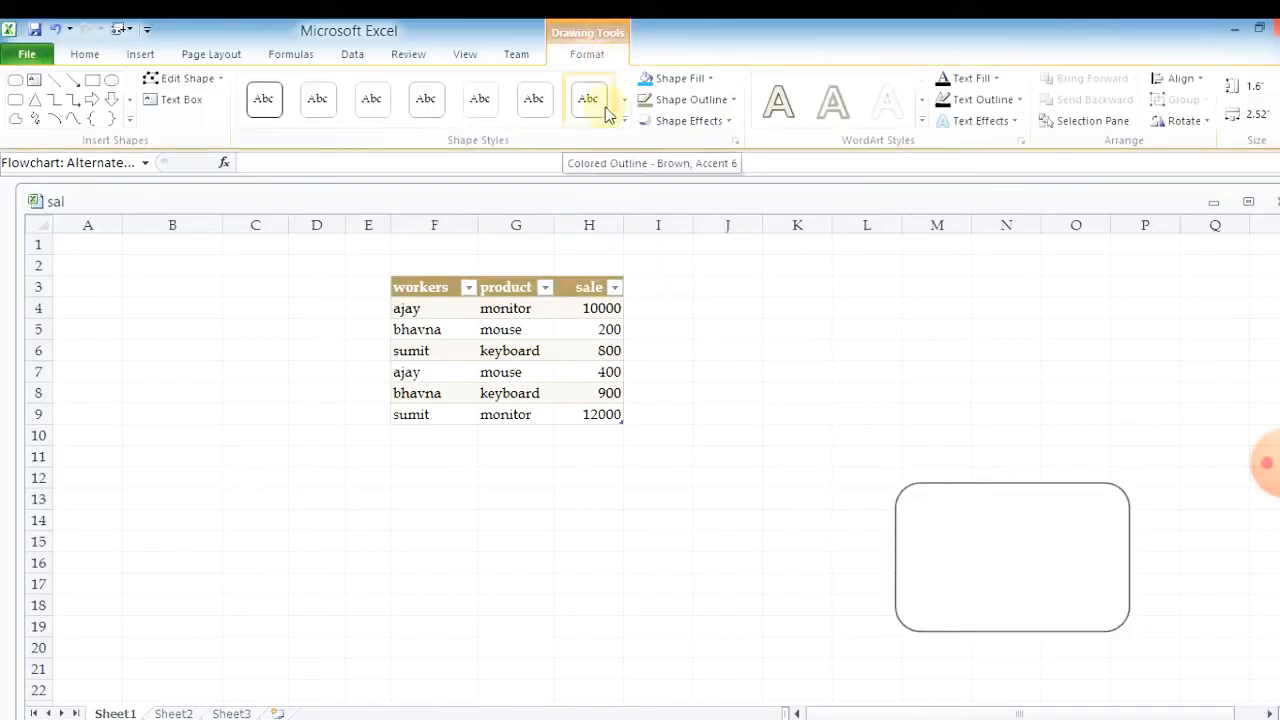
left_click(702, 124)
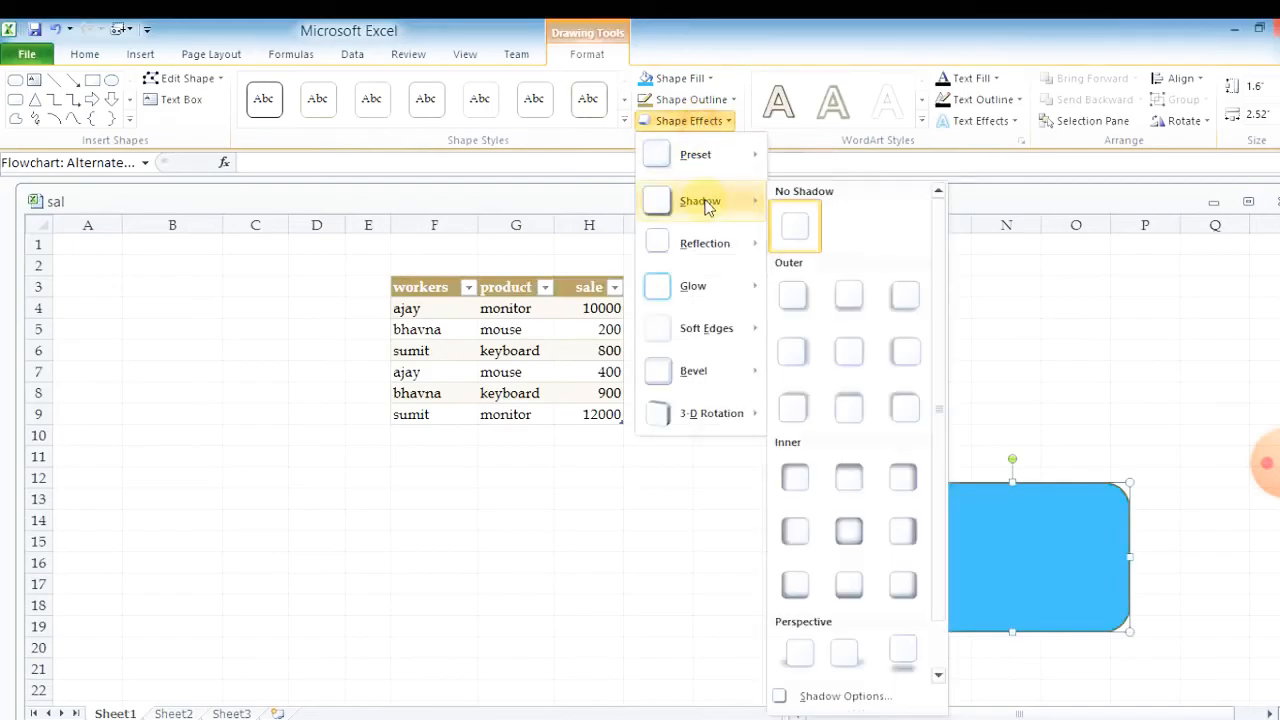
mouse_move(735, 288)
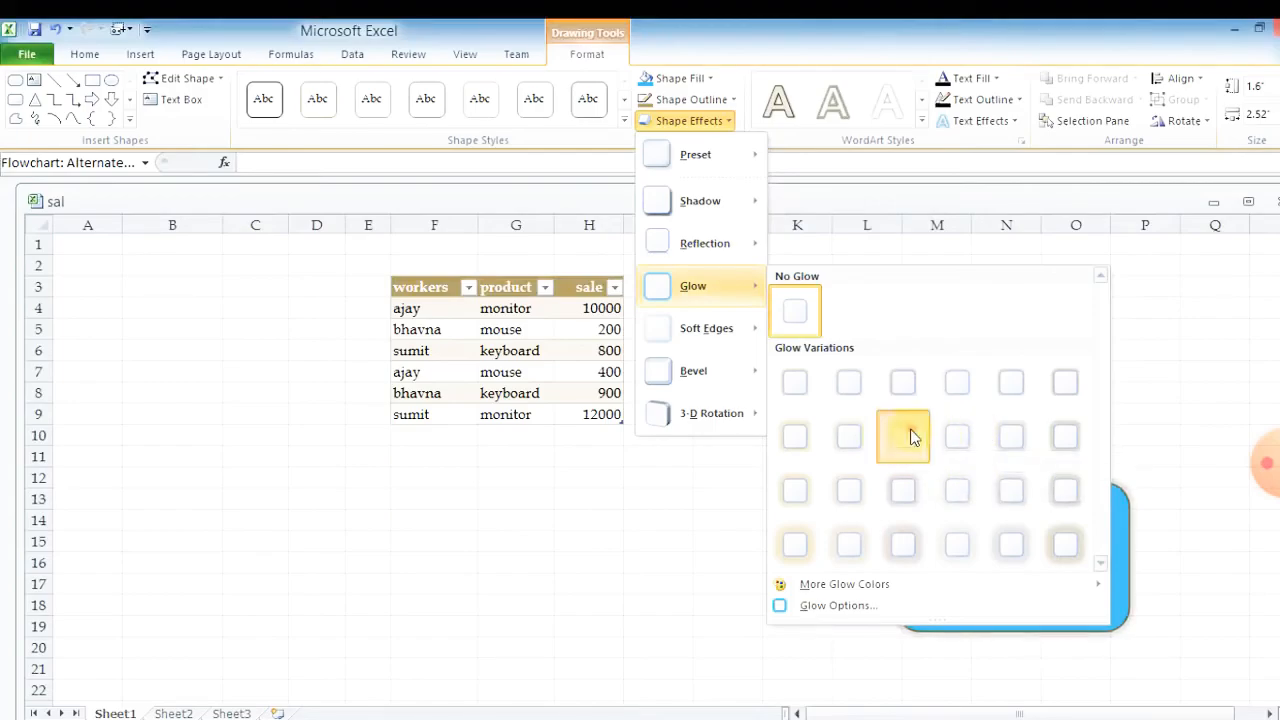
left_click(907, 437)
left_click(842, 620)
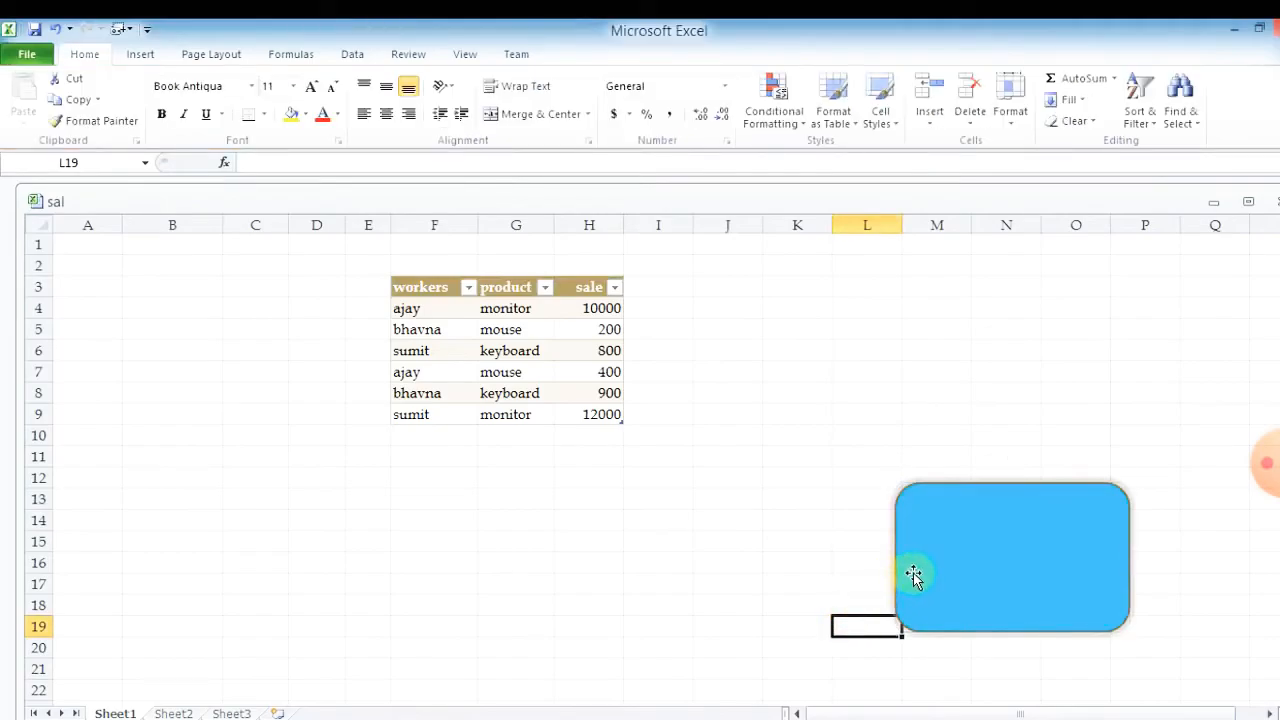
- Select the blue rounded shape, change the theme effects to Executive, and deselect the shape
left_click(205, 54)
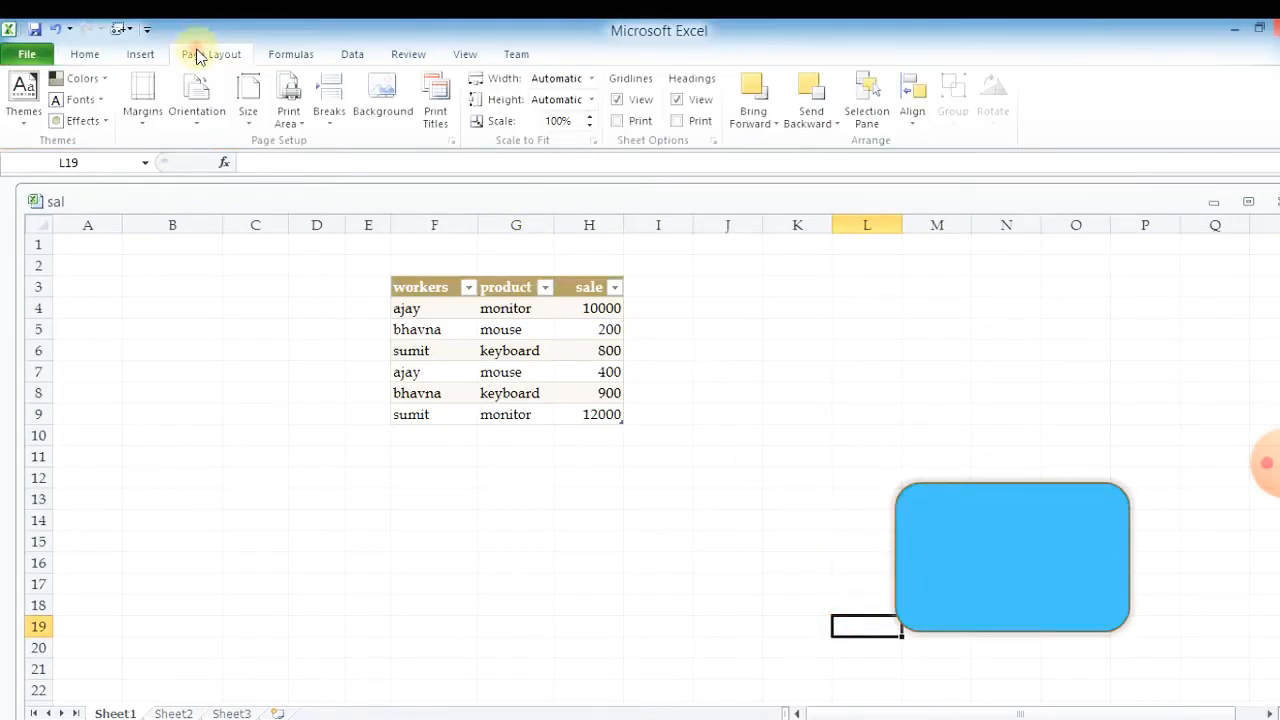
left_click(995, 596)
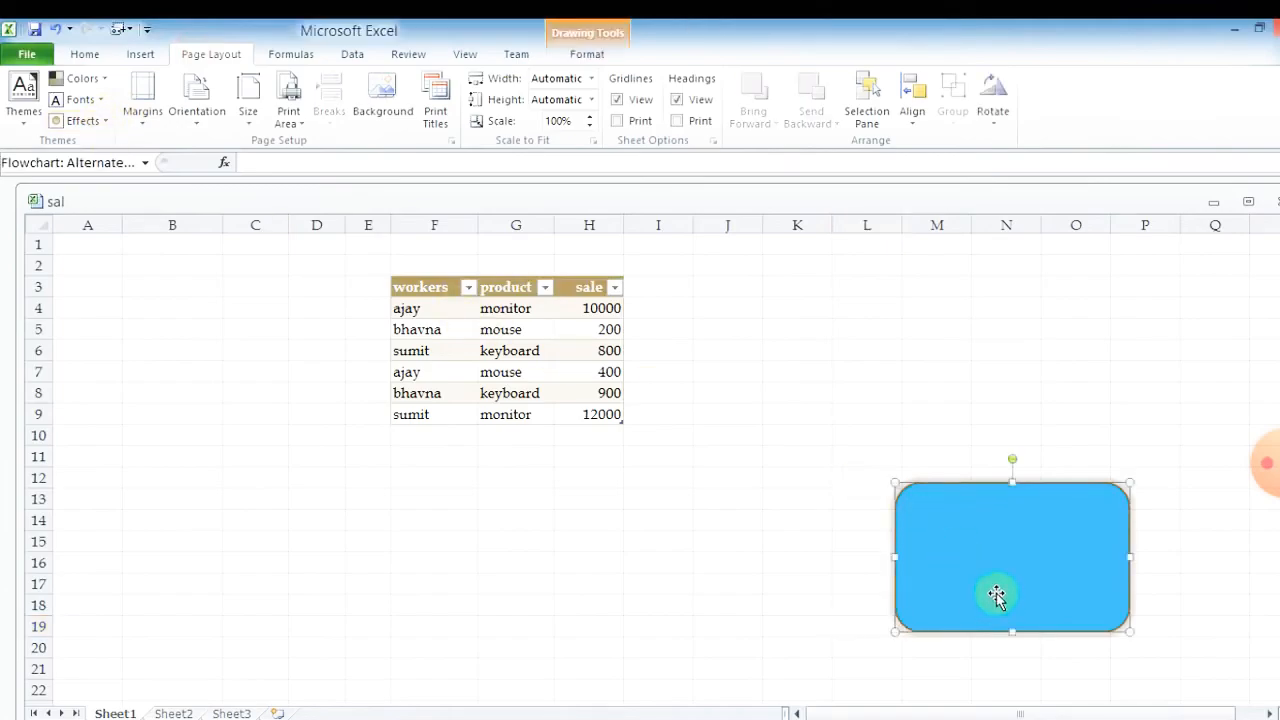
left_click(80, 120)
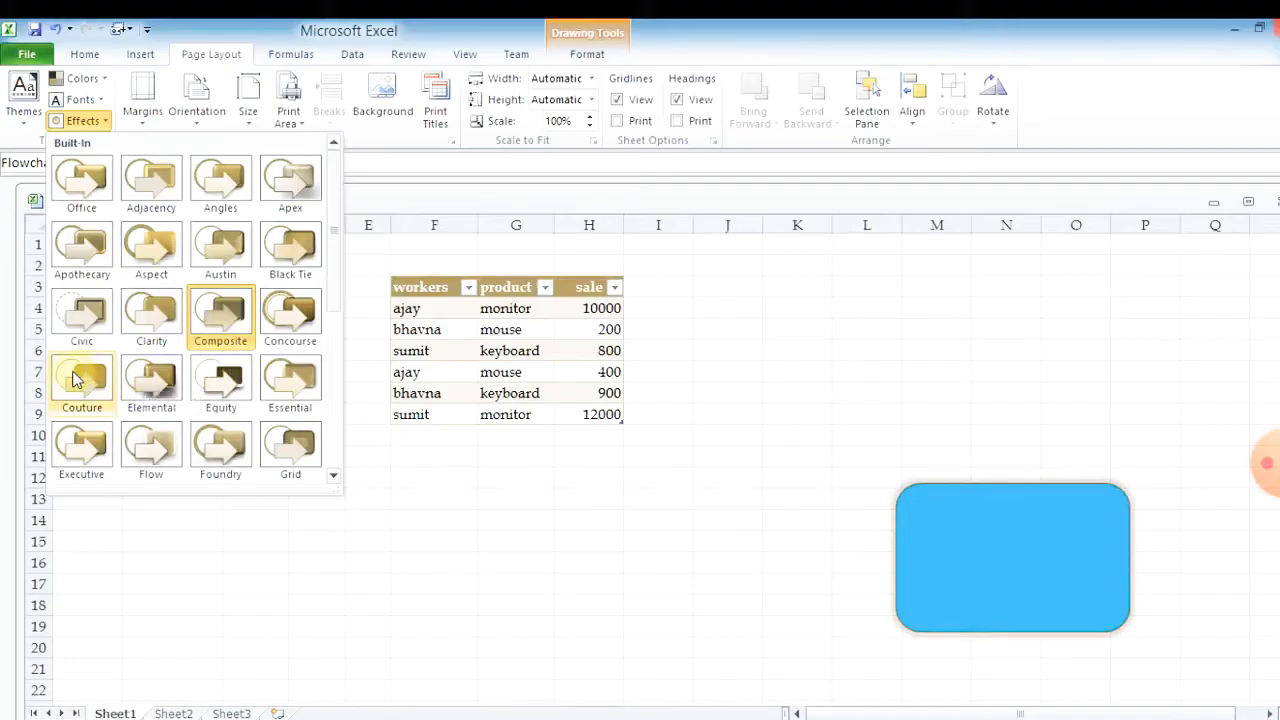
left_click(82, 441)
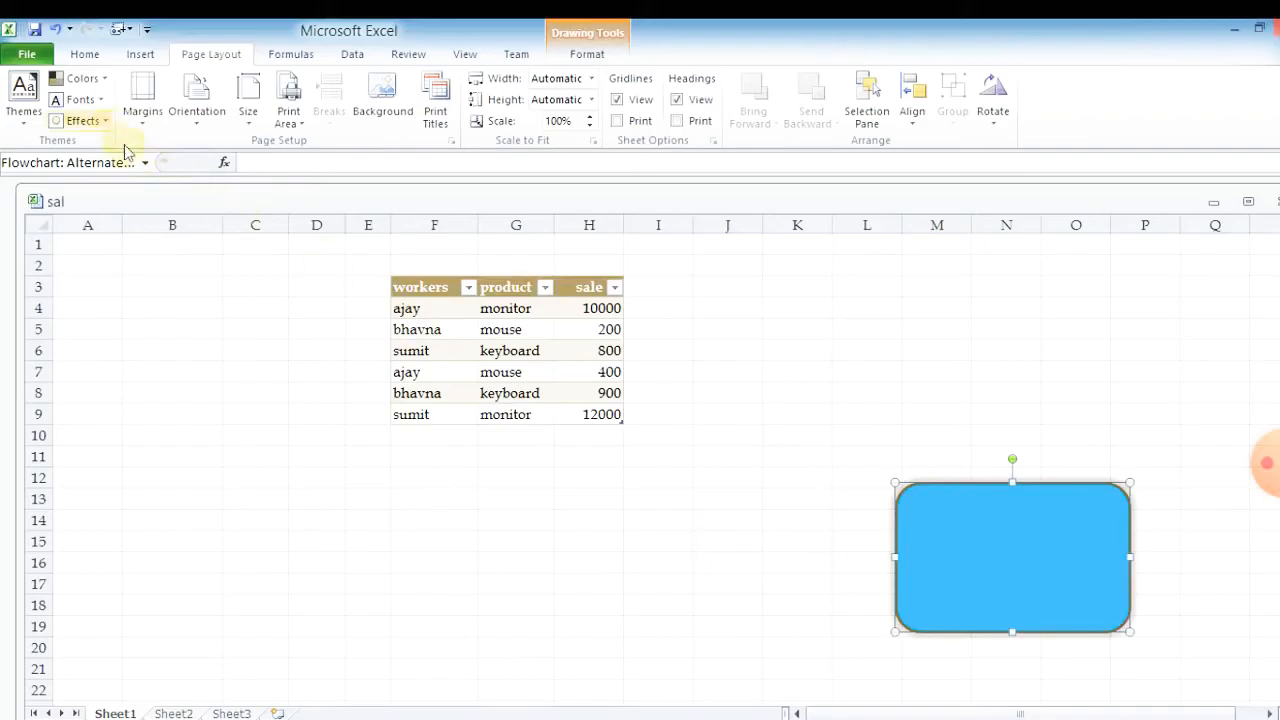
left_click(993, 527)
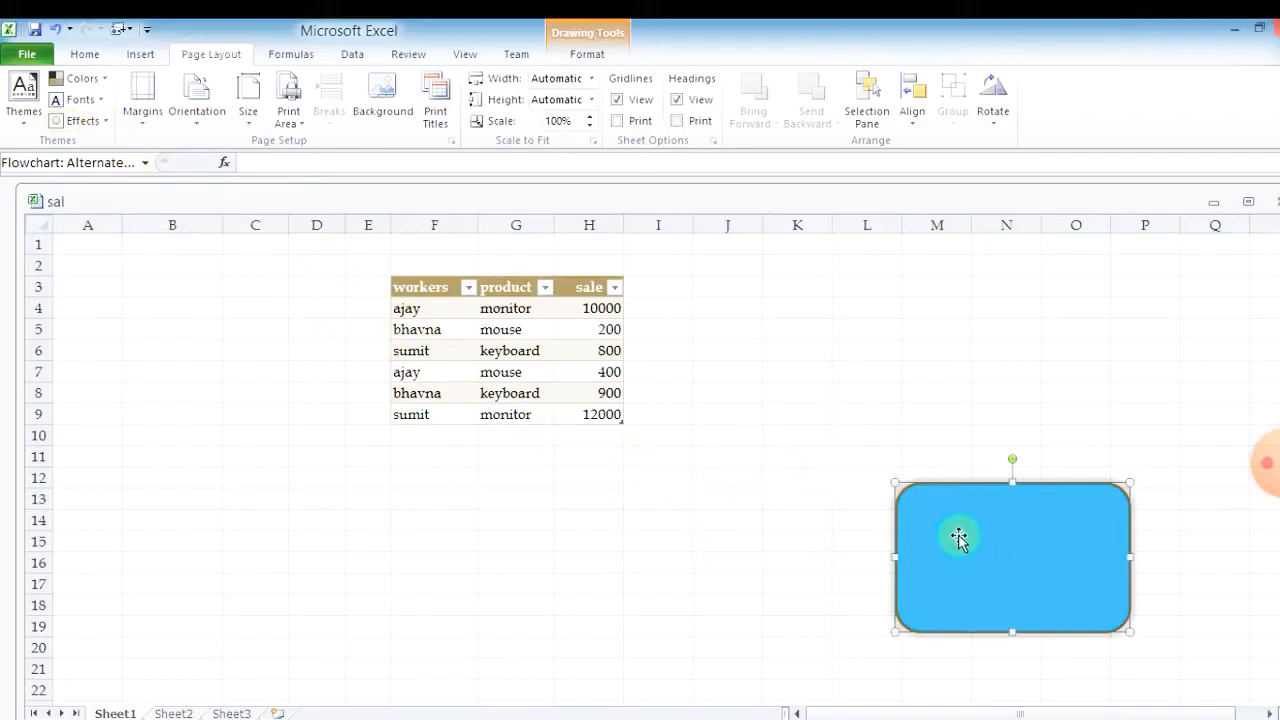
left_click(761, 524)
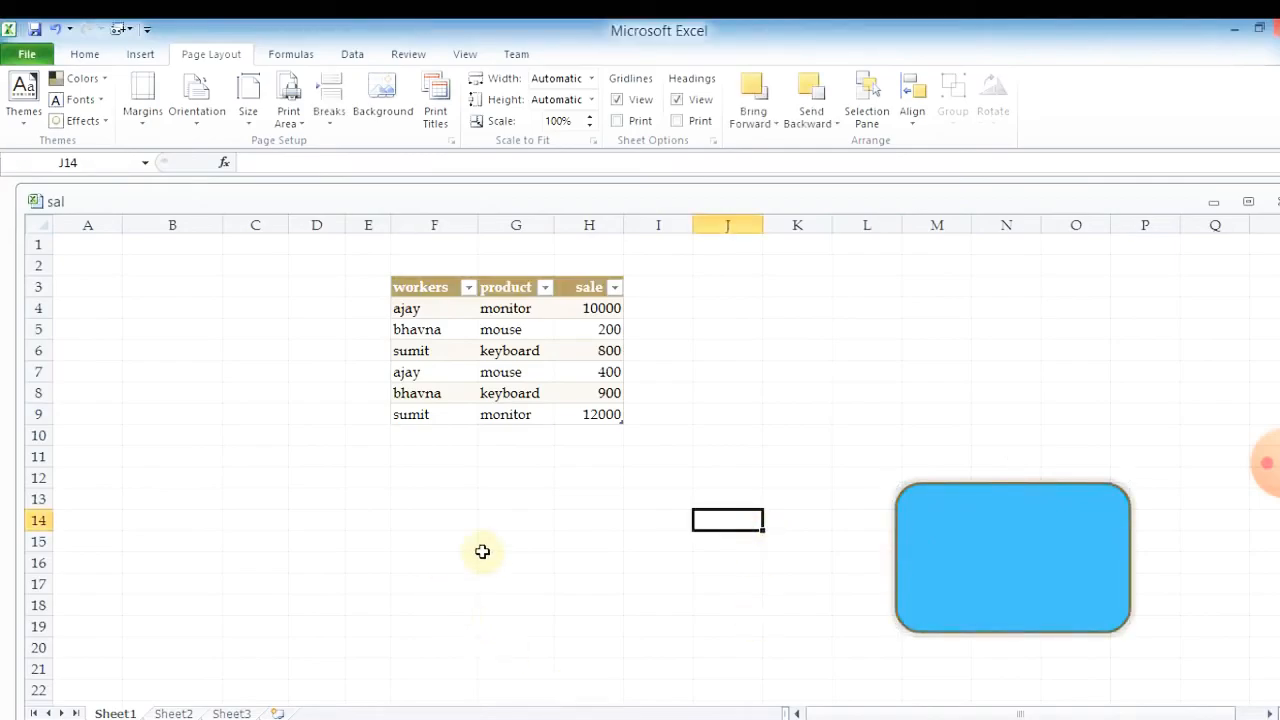
left_click(492, 582)
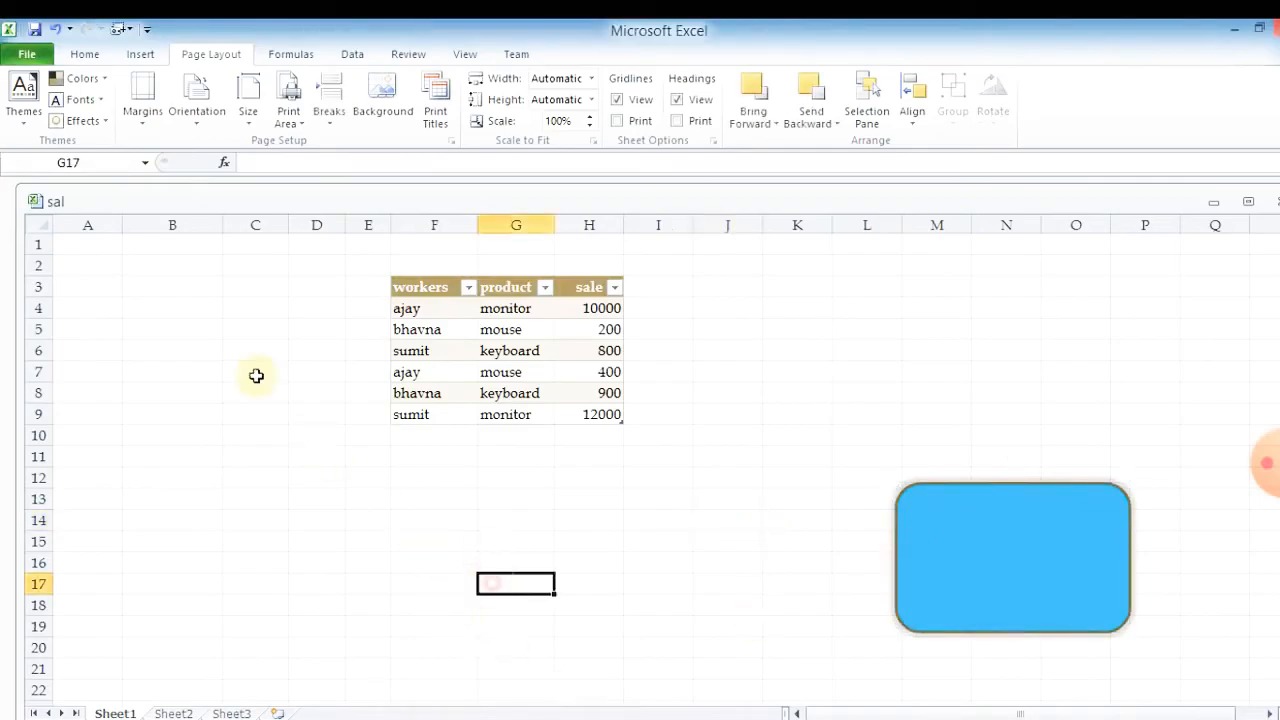
- Show the sheet in Page Layout view and apply the Wide margins preset to the page
left_click(140, 121)
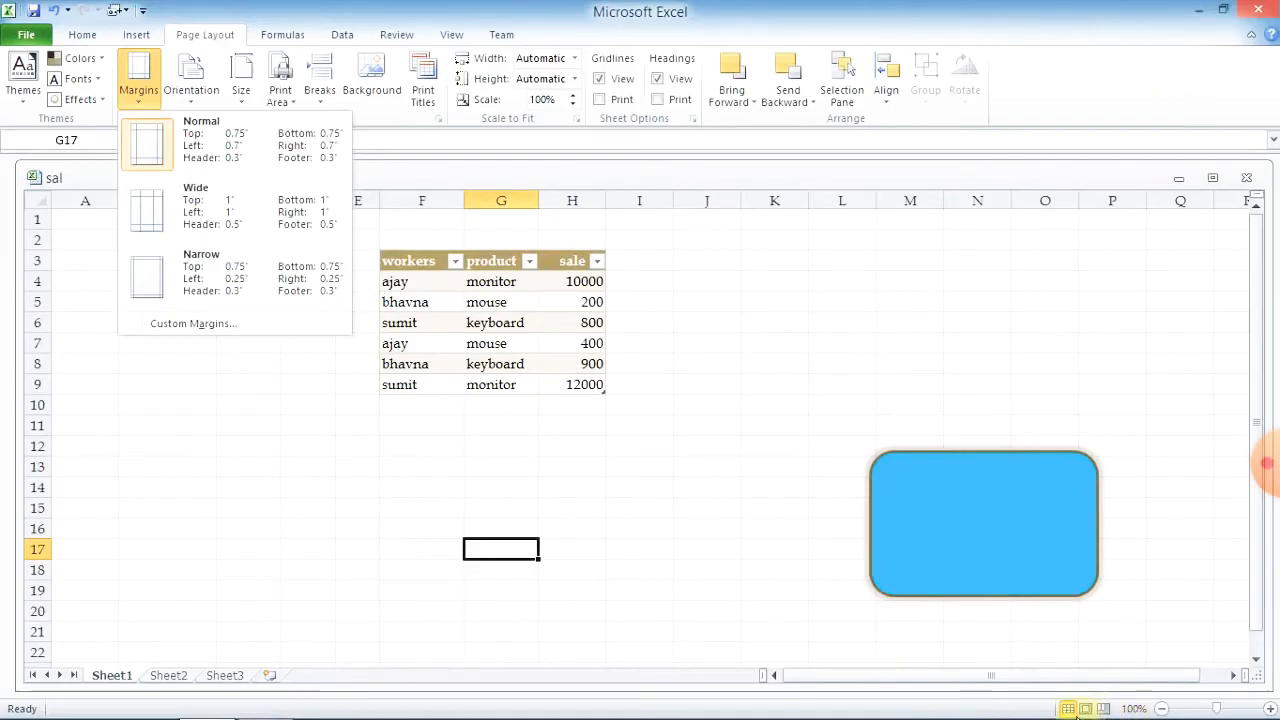
left_click(1087, 709)
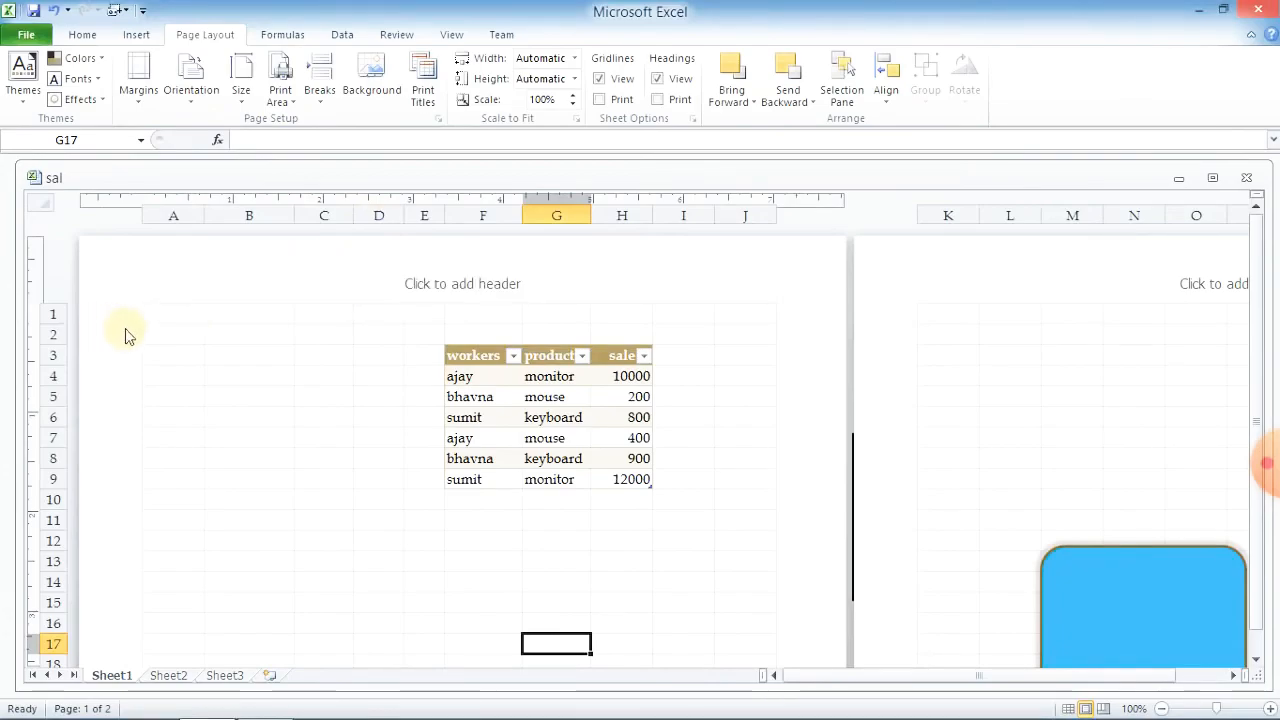
left_click(137, 104)
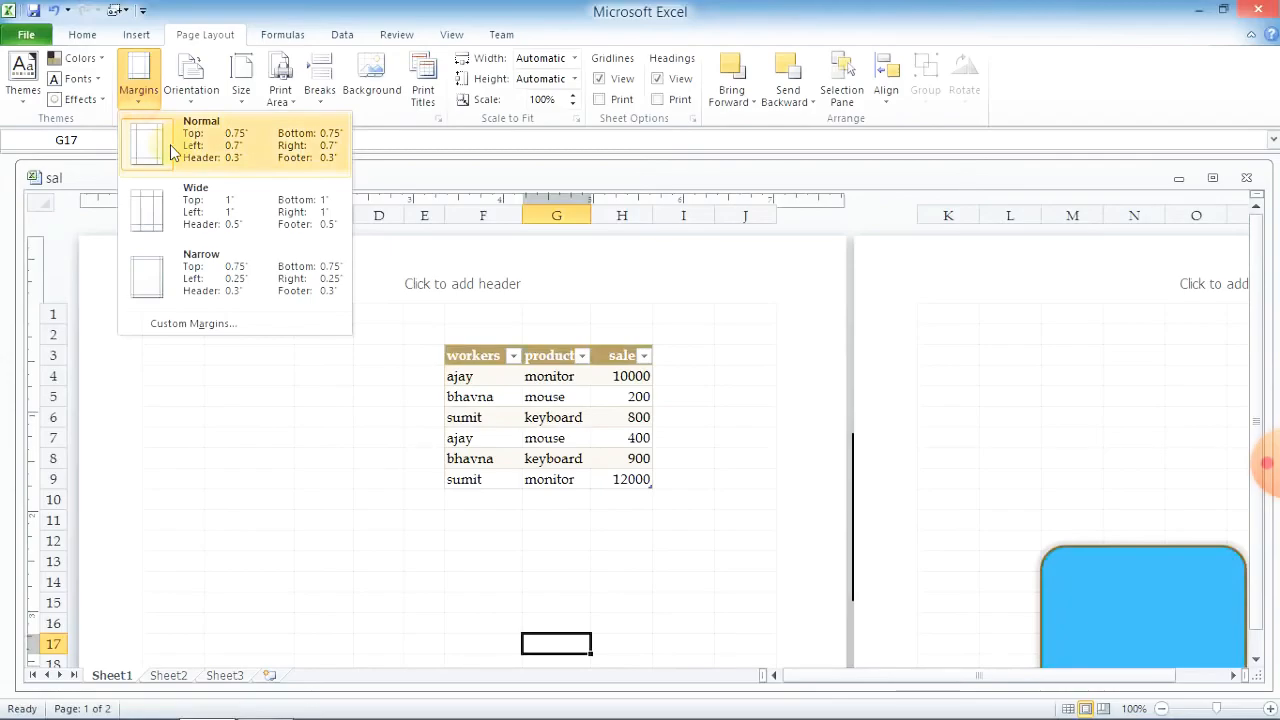
left_click(203, 210)
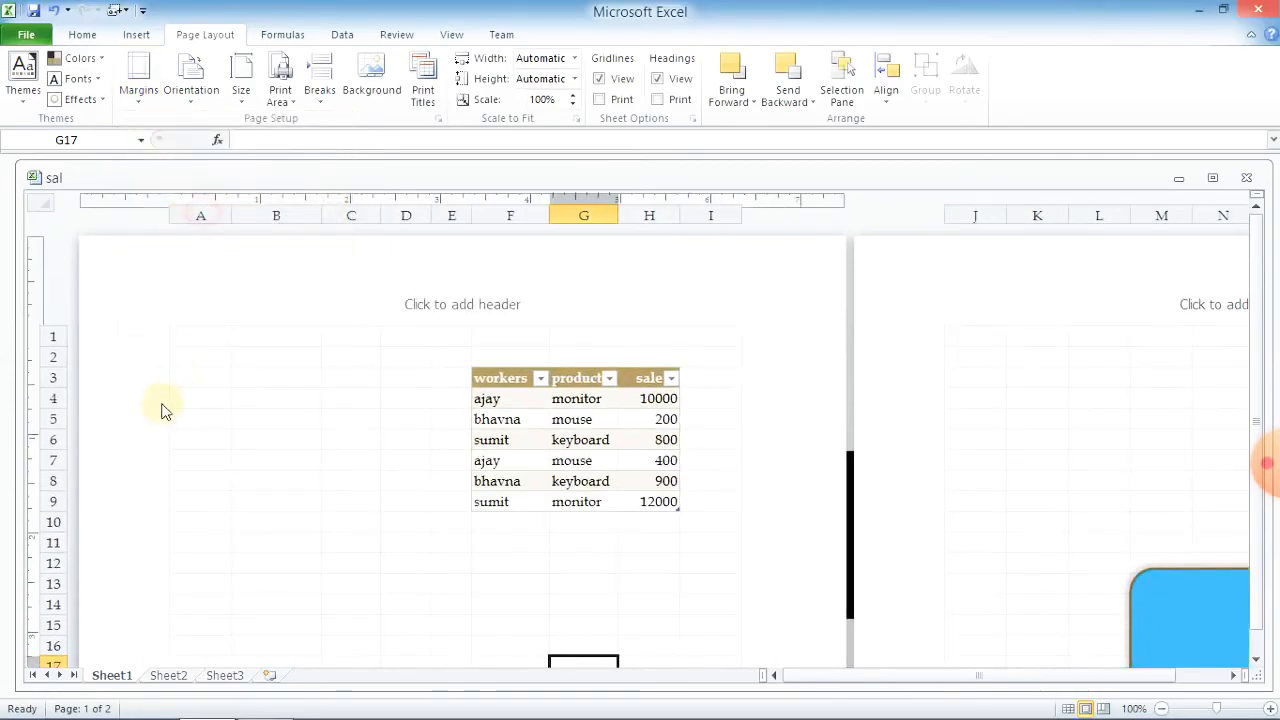
- Change the page margins to the Narrow preset
left_click(132, 100)
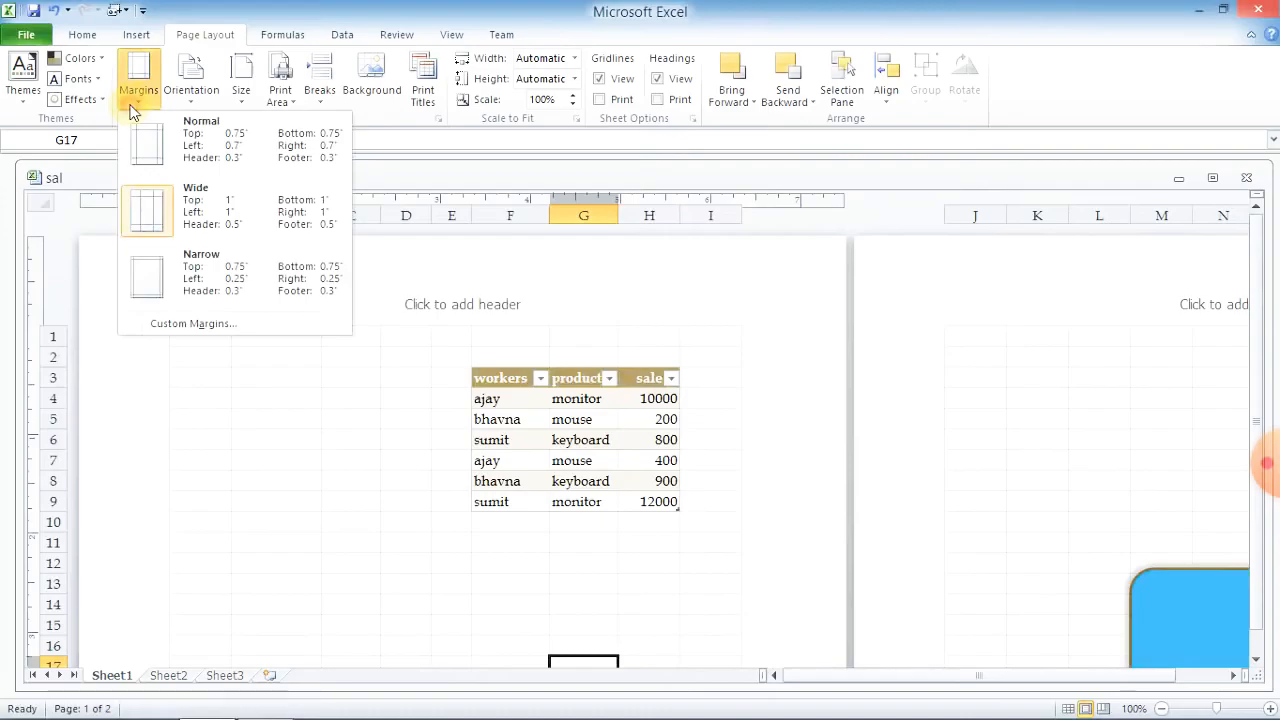
left_click(187, 278)
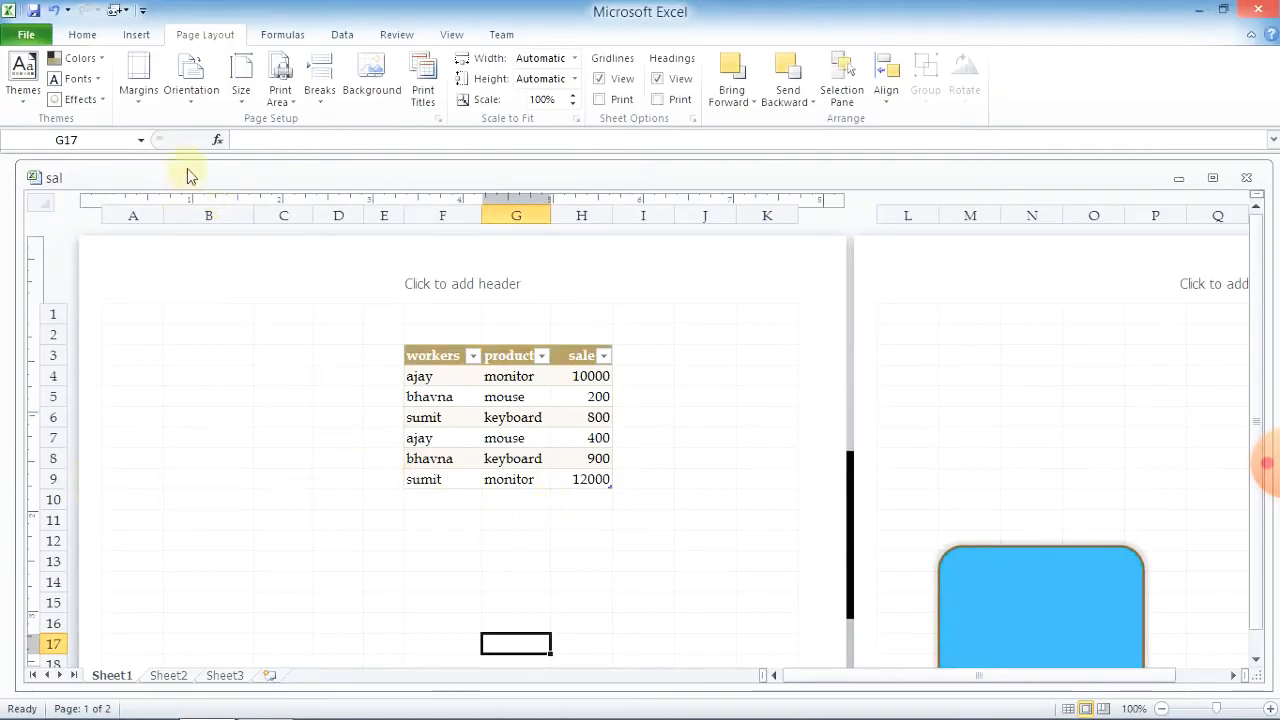
- Try custom margins of 1 for the top, 0.55 for the header and 0.5 for the left side, and close the setup without applying
left_click(142, 96)
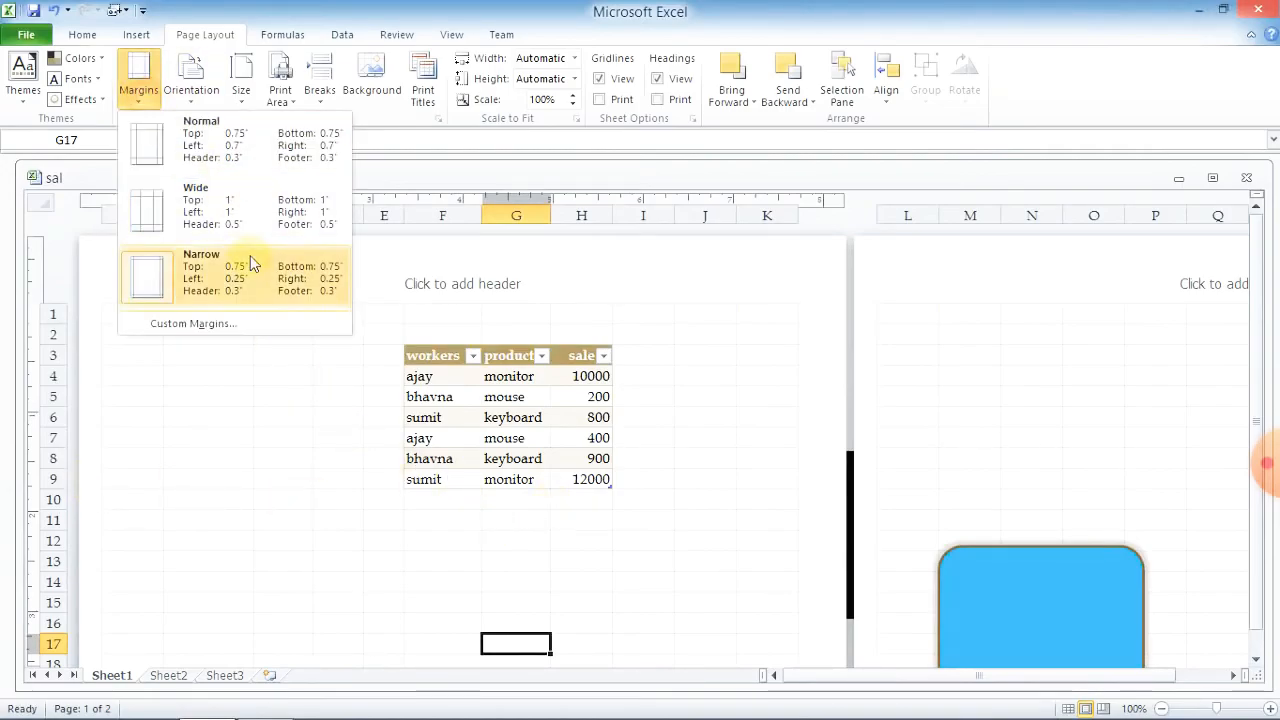
left_click(258, 326)
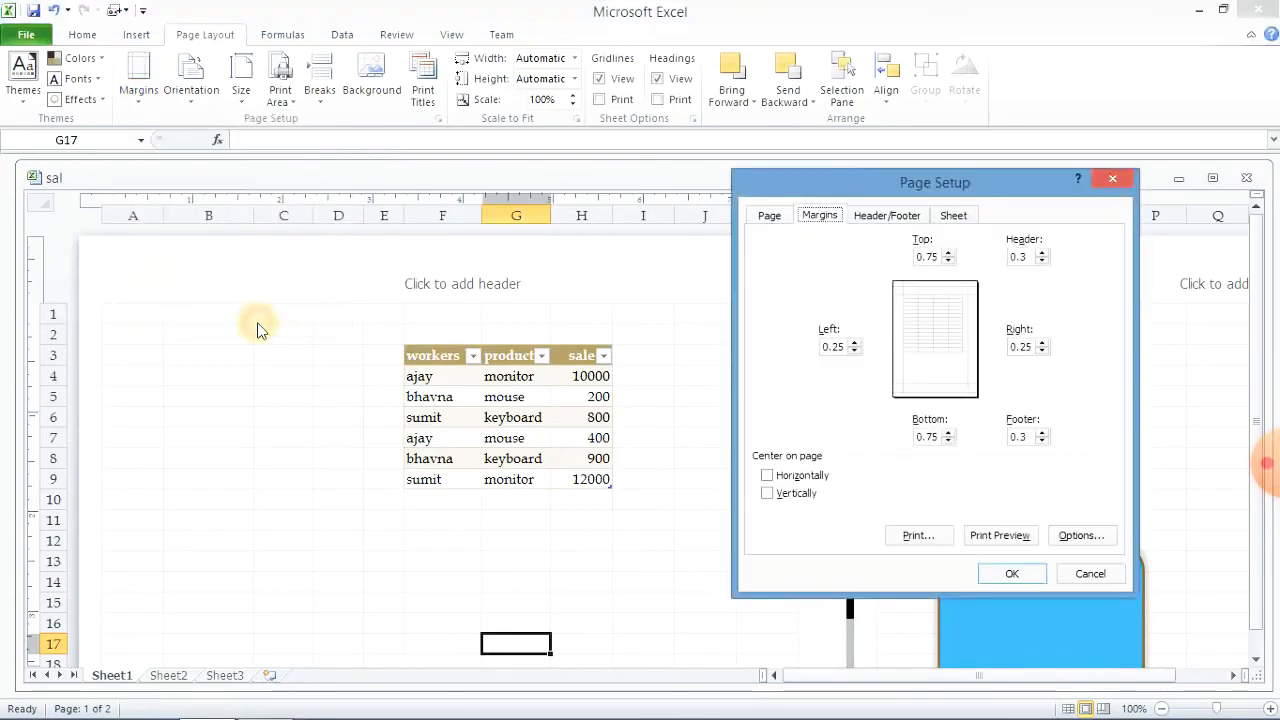
left_click(949, 252)
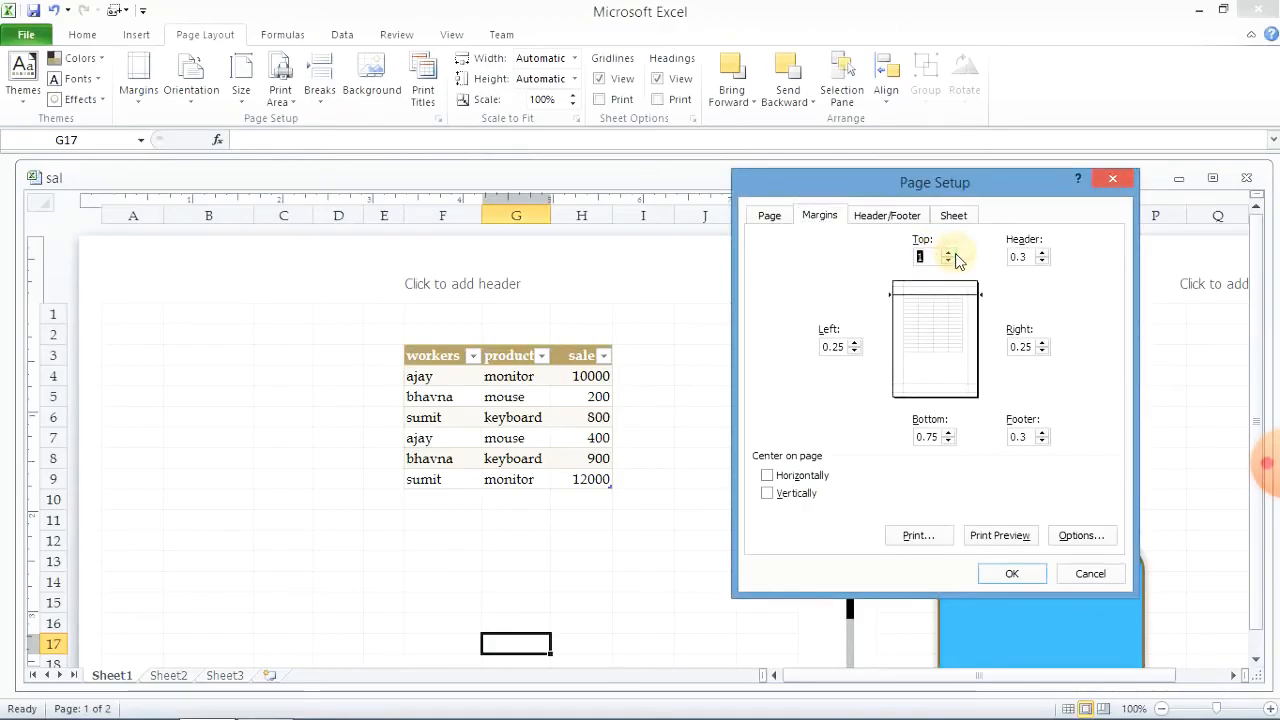
left_click(1043, 253)
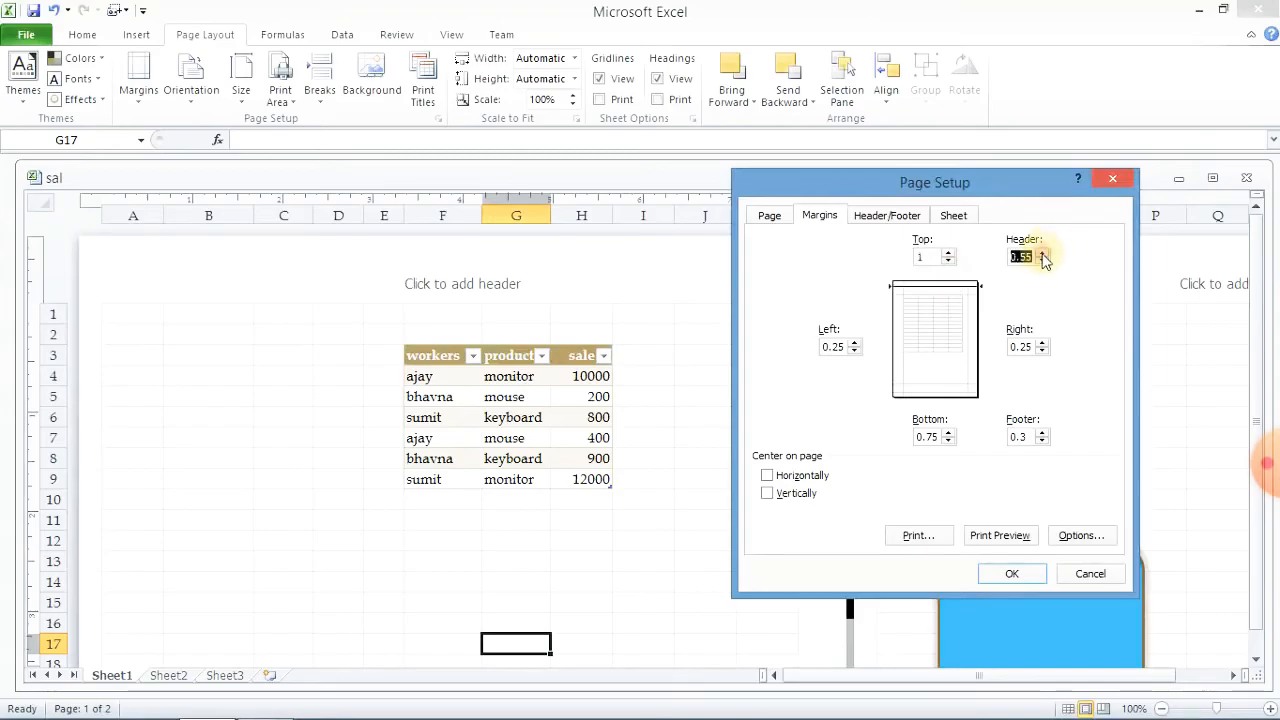
left_click(1043, 261)
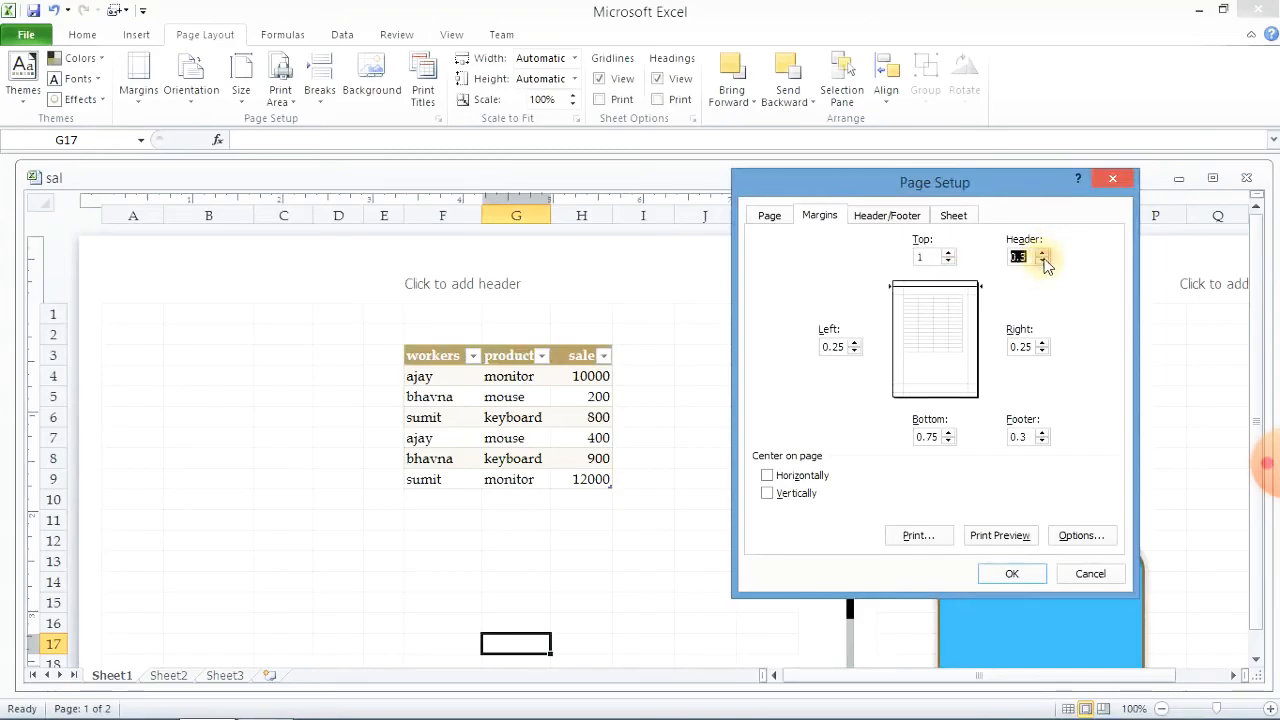
left_click(855, 342)
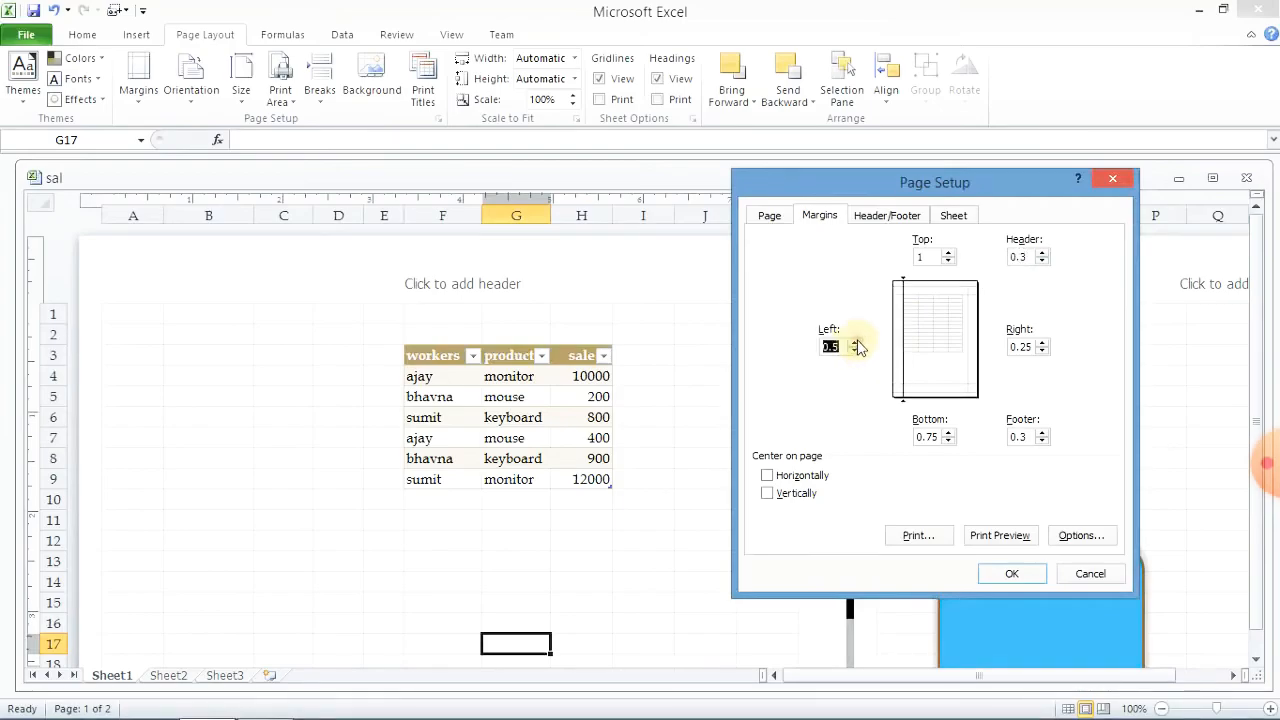
left_click(855, 351)
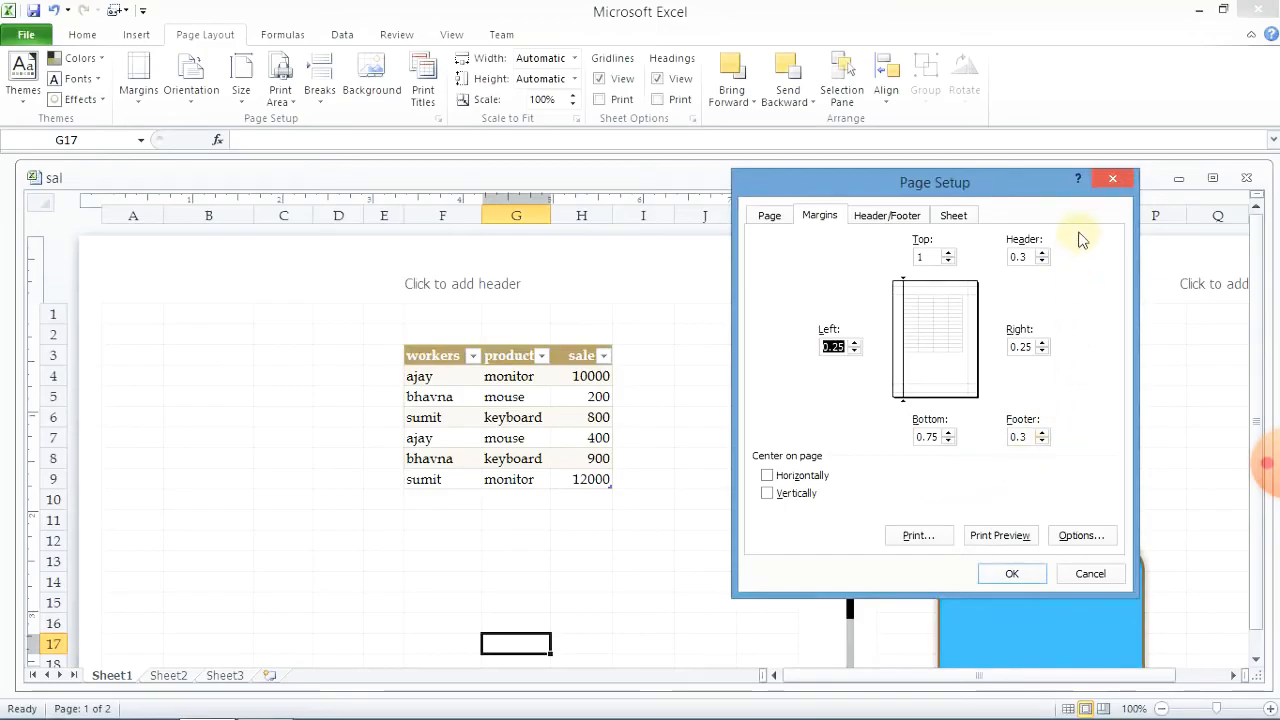
left_click(1113, 179)
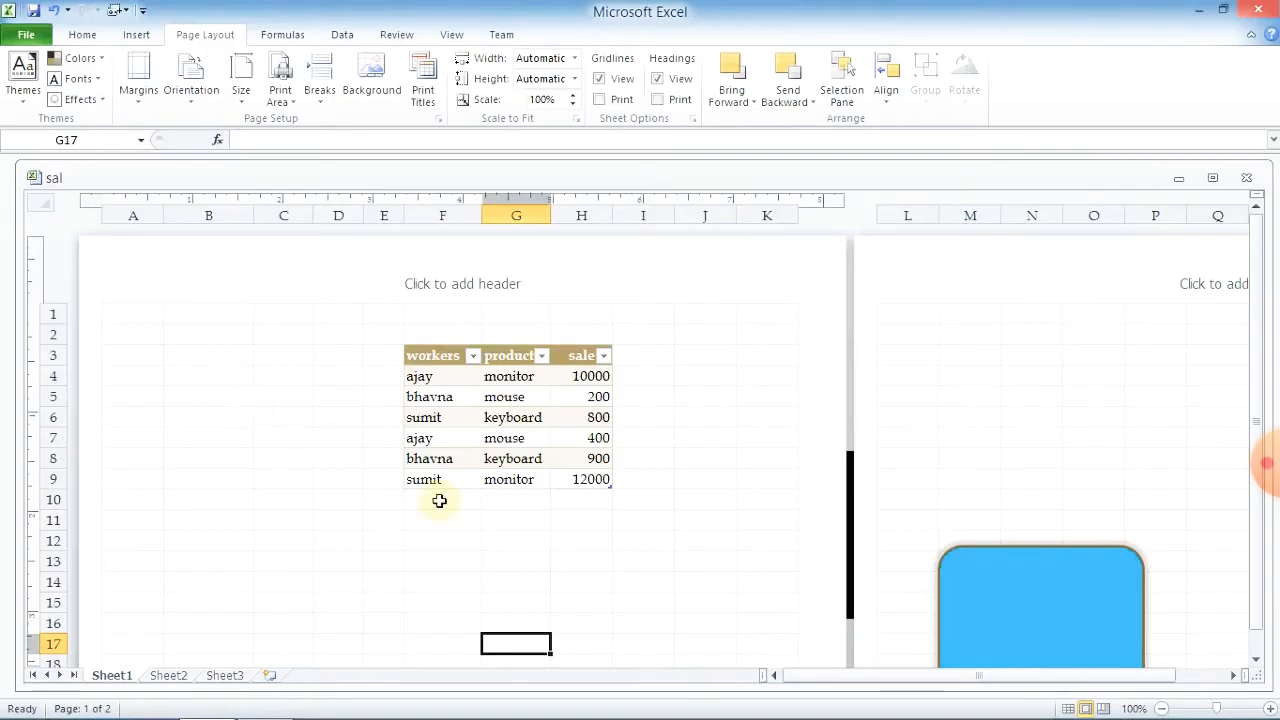
- Return the sheet to Normal view and set the page orientation to Landscape
left_click(1068, 708)
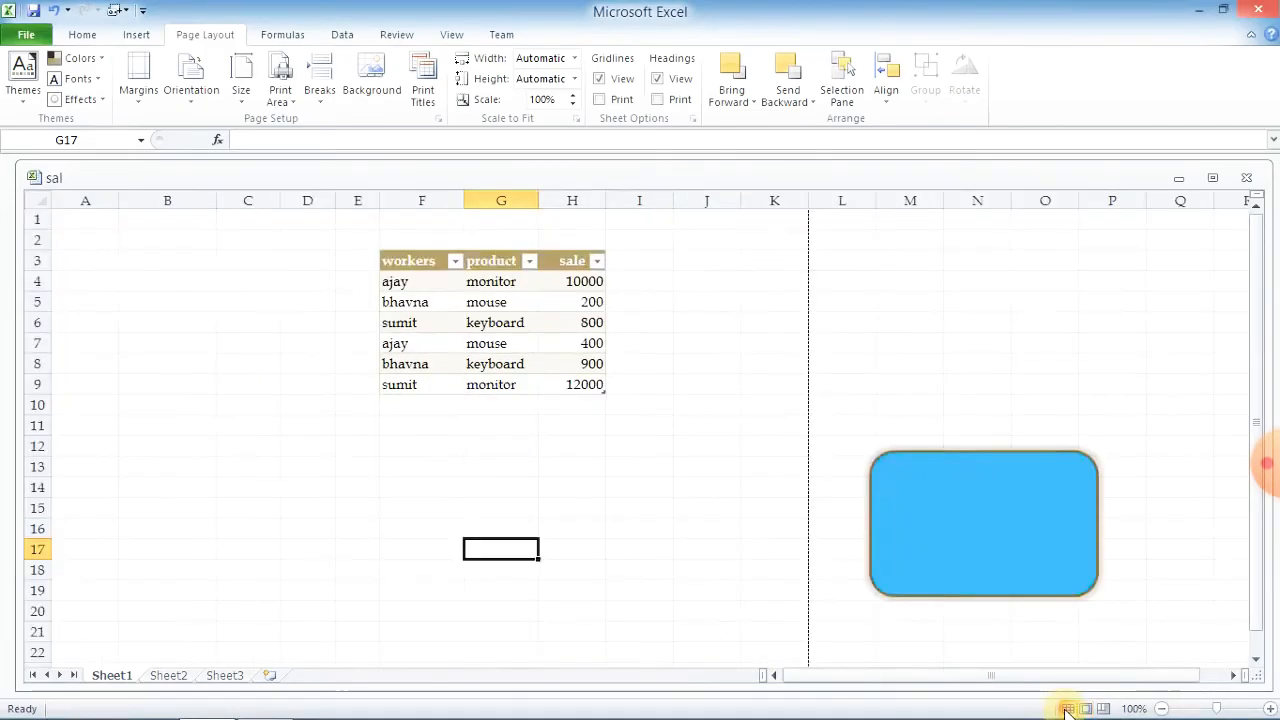
left_click_drag(338, 410, 345, 427)
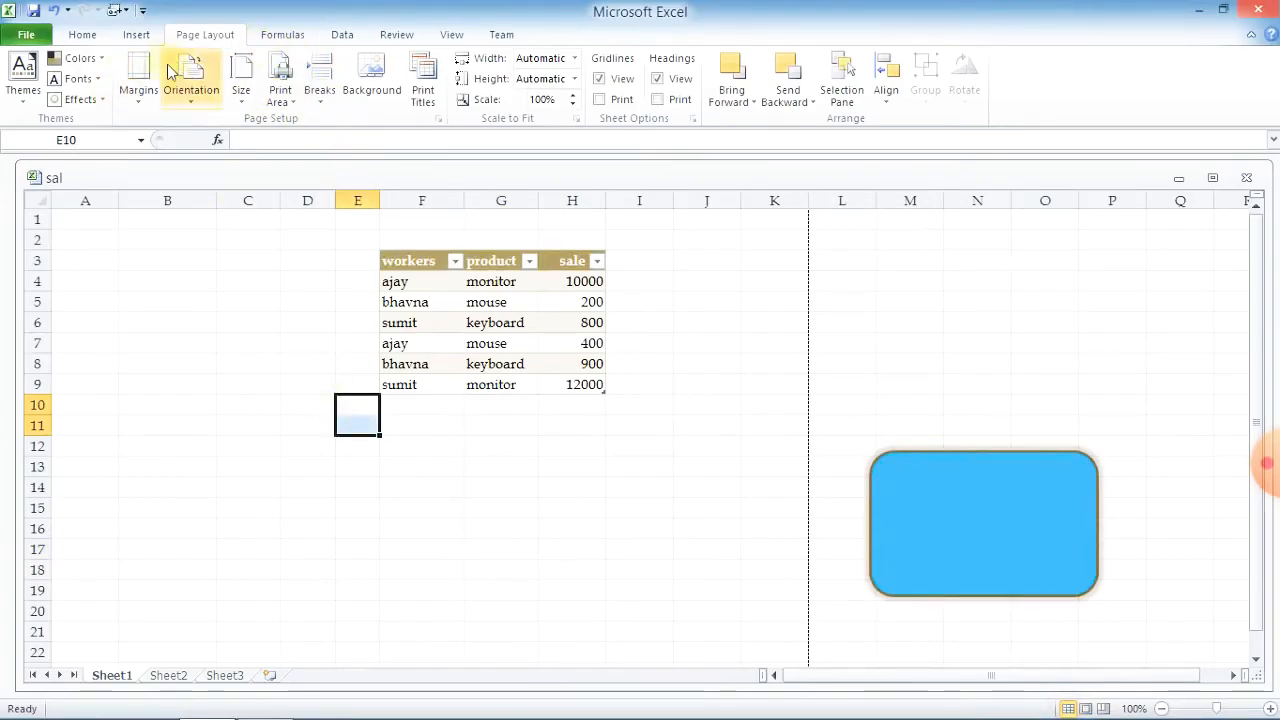
left_click(186, 95)
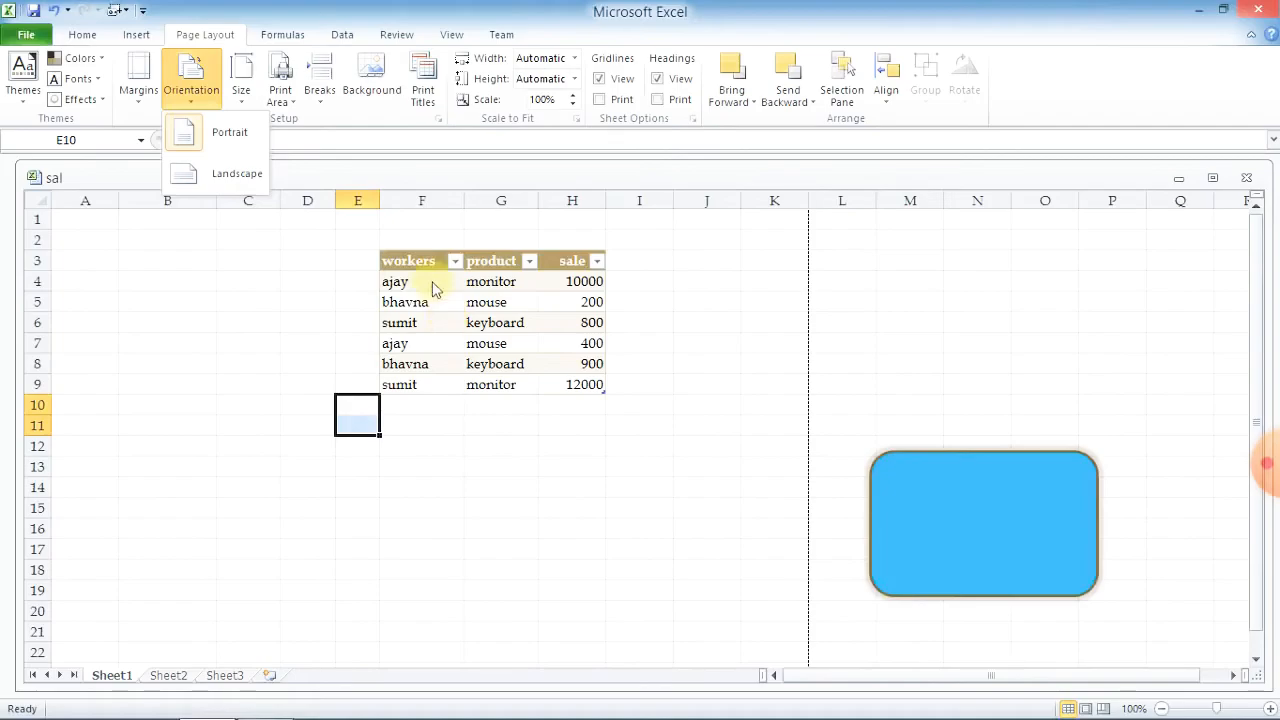
left_click(240, 186)
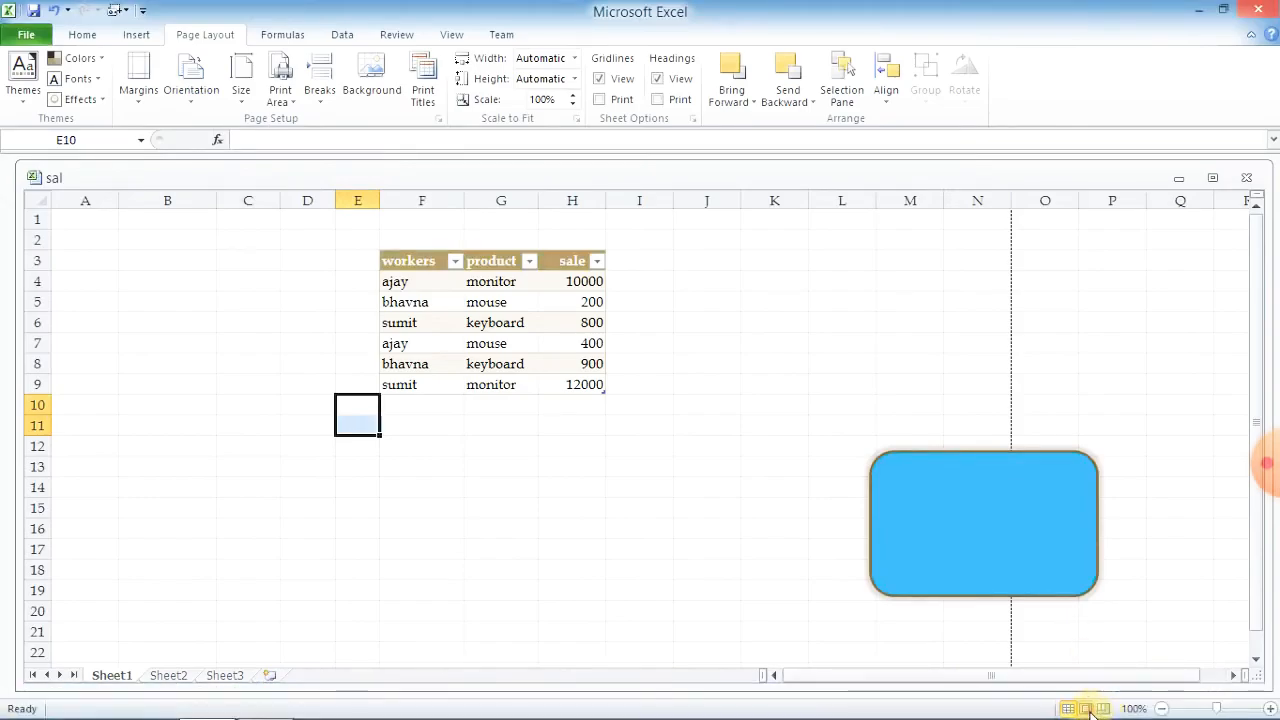
- Show the sheet in Page Layout view, change the orientation to Portrait and look over the page
left_click(1087, 708)
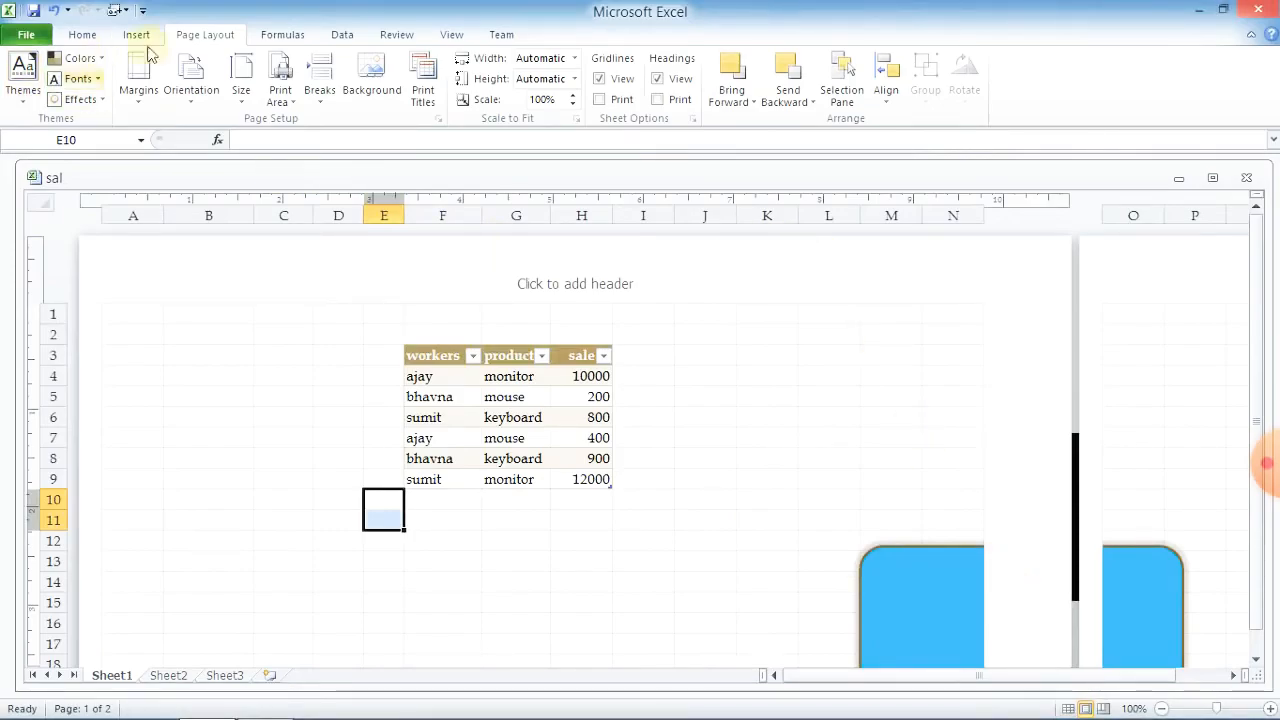
left_click(190, 92)
left_click(218, 135)
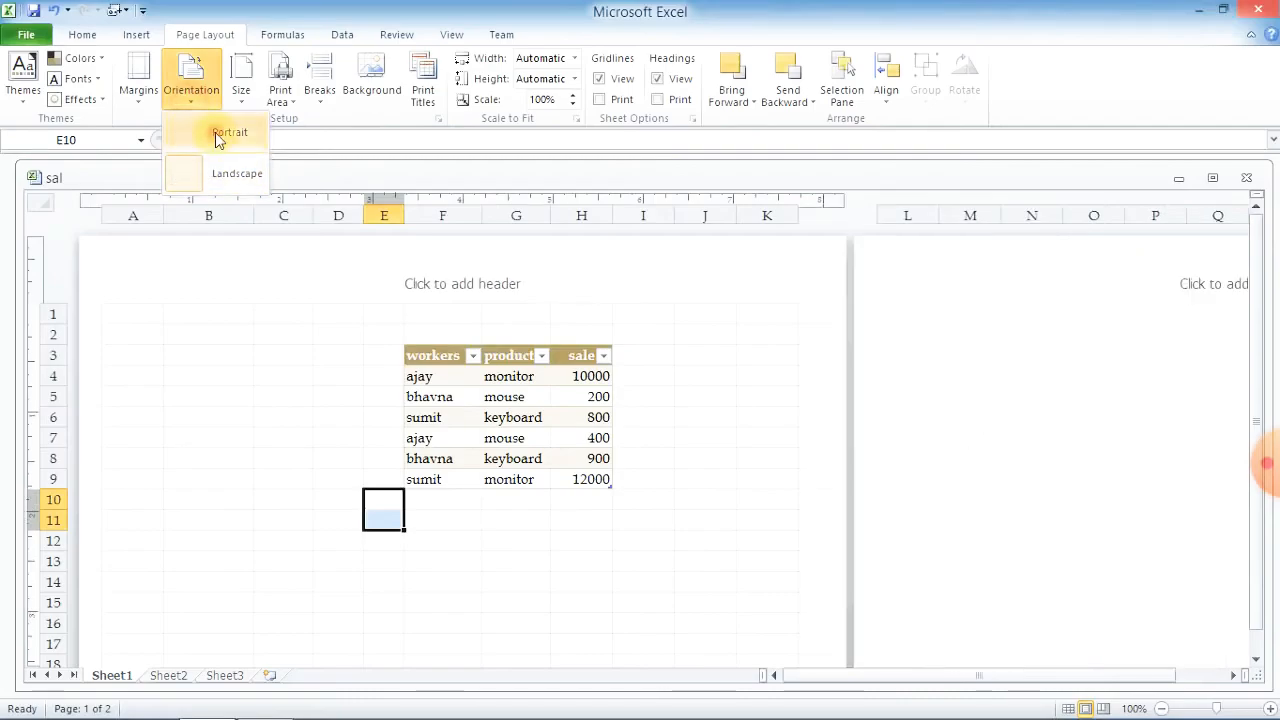
scroll(360, 369, "down", 8)
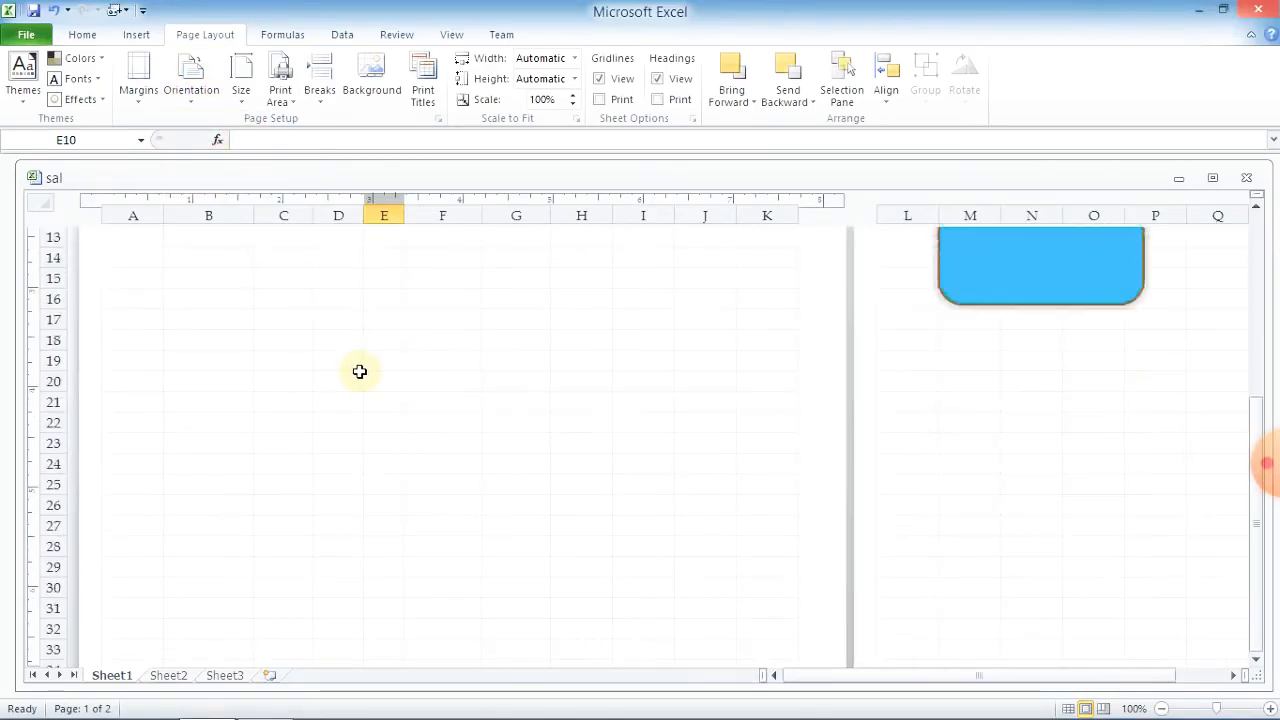
scroll(360, 371, "up", 9)
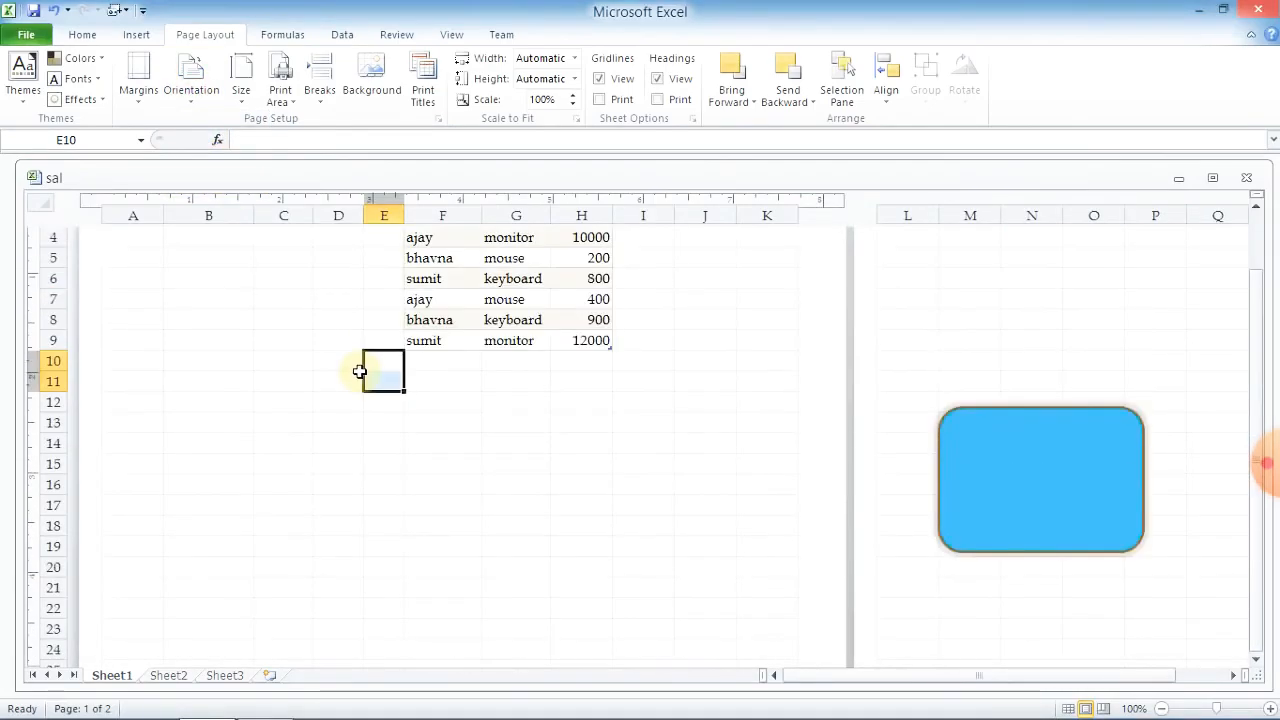
- Switch the page orientation to Landscape while in Page Layout view
left_click(241, 90)
left_click(191, 88)
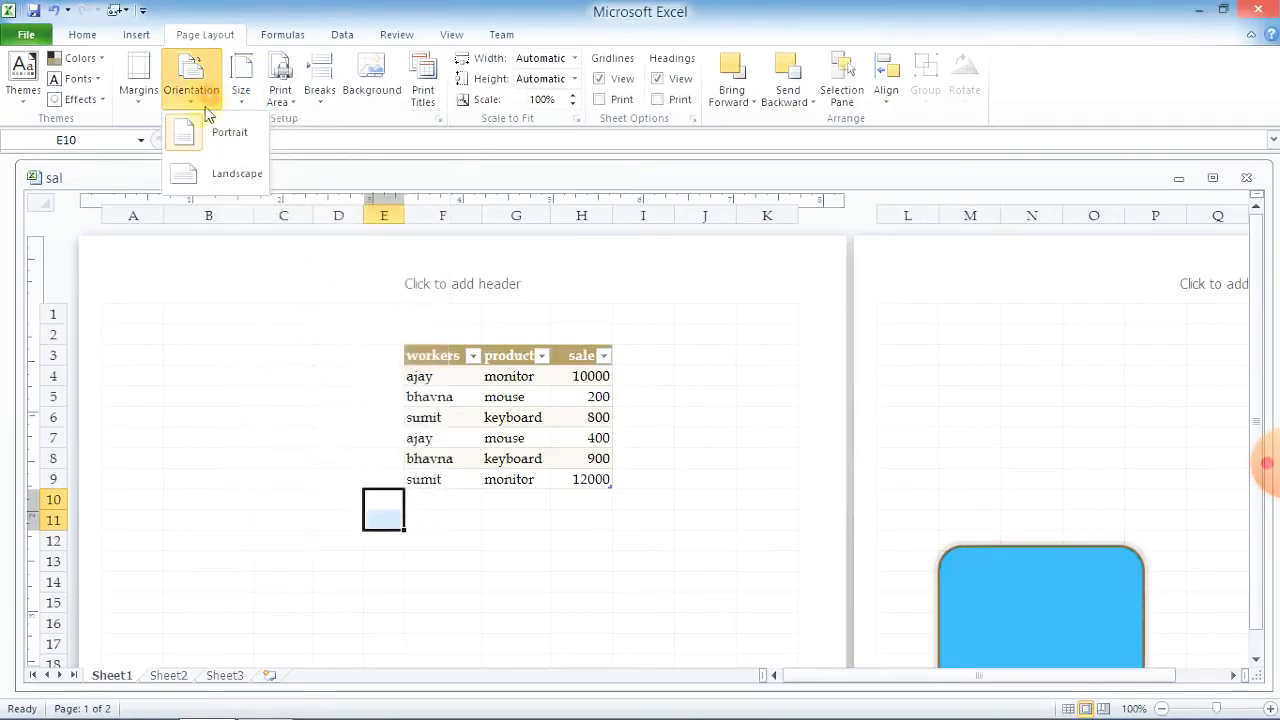
left_click(212, 177)
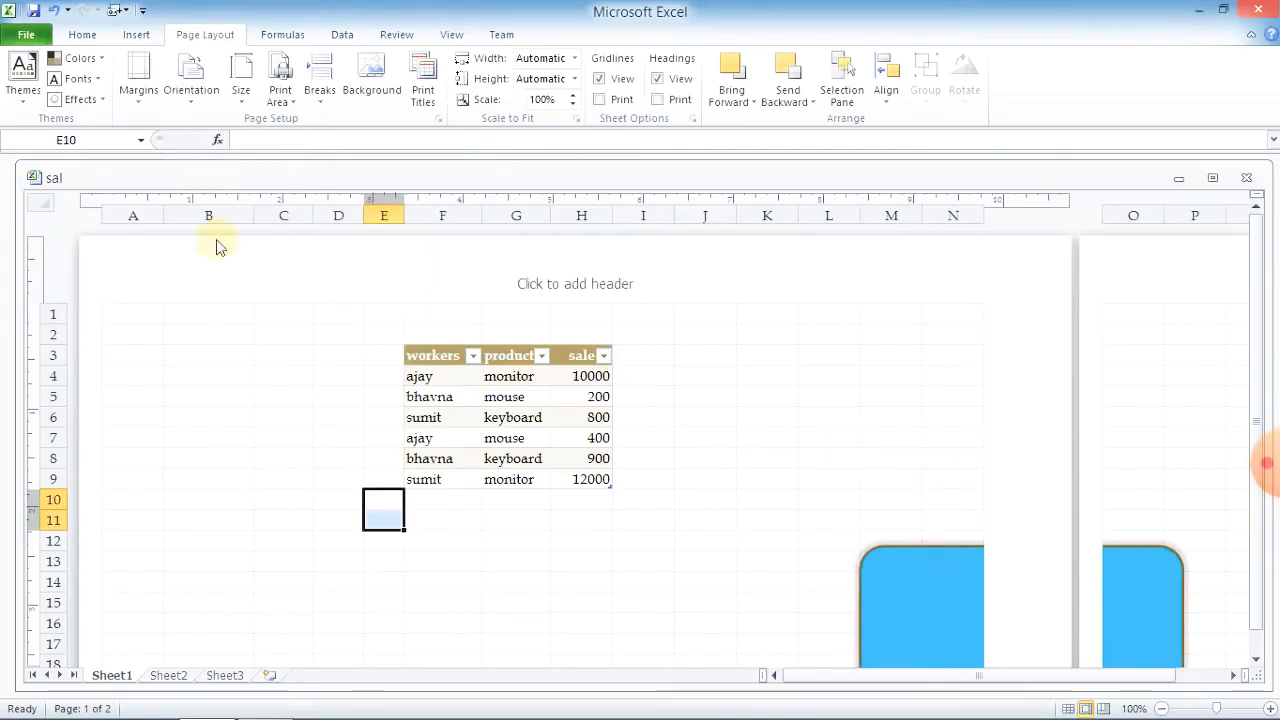
- Set the page orientation back to Portrait and return the sheet to Normal view
left_click(187, 90)
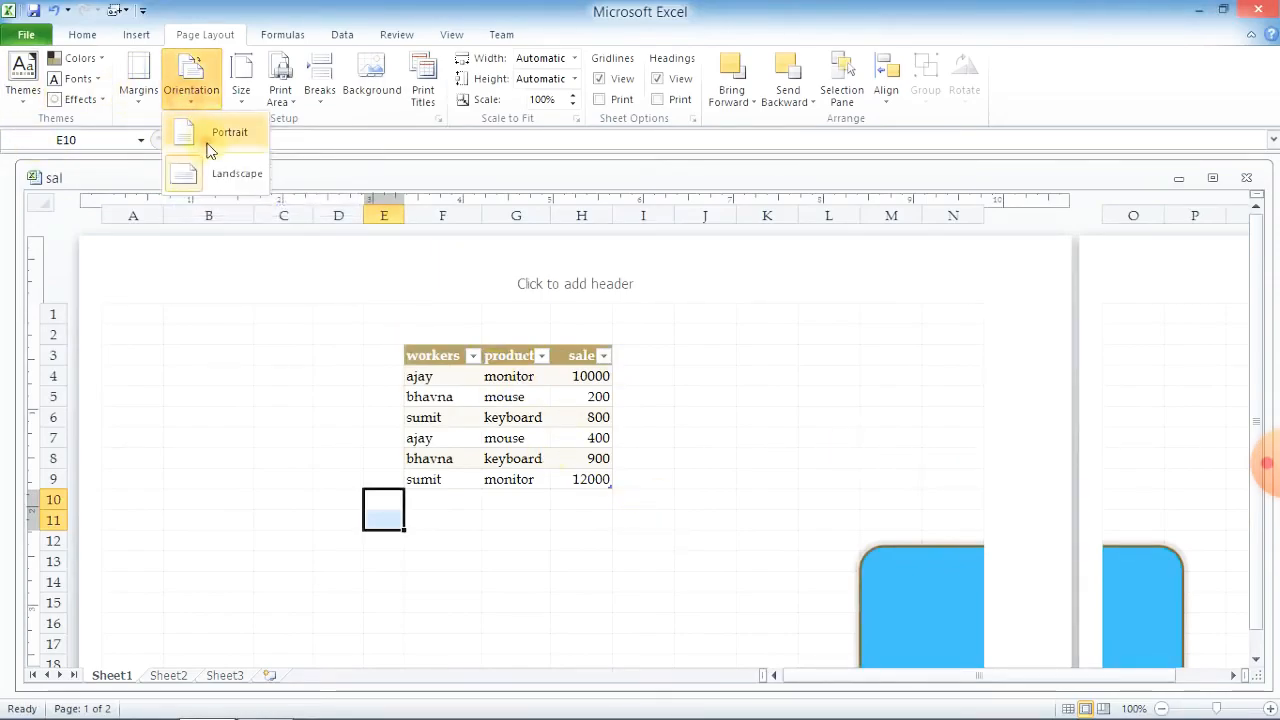
left_click(212, 145)
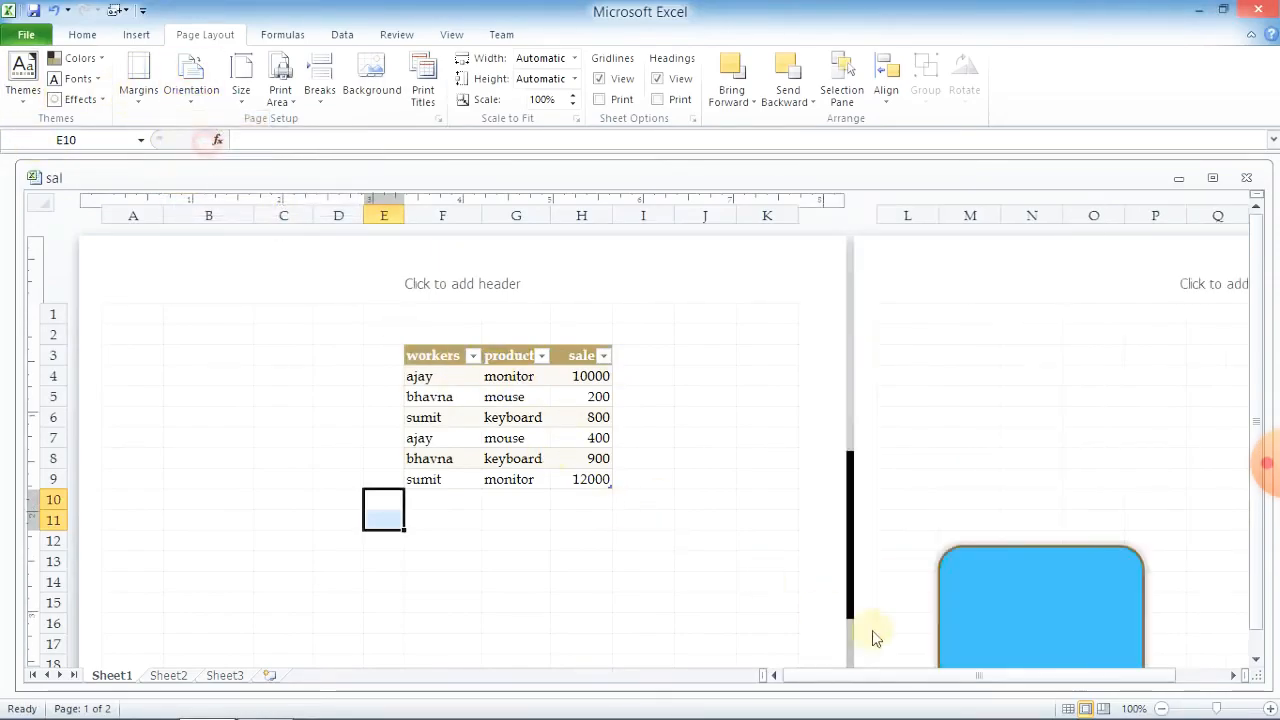
left_click(1069, 708)
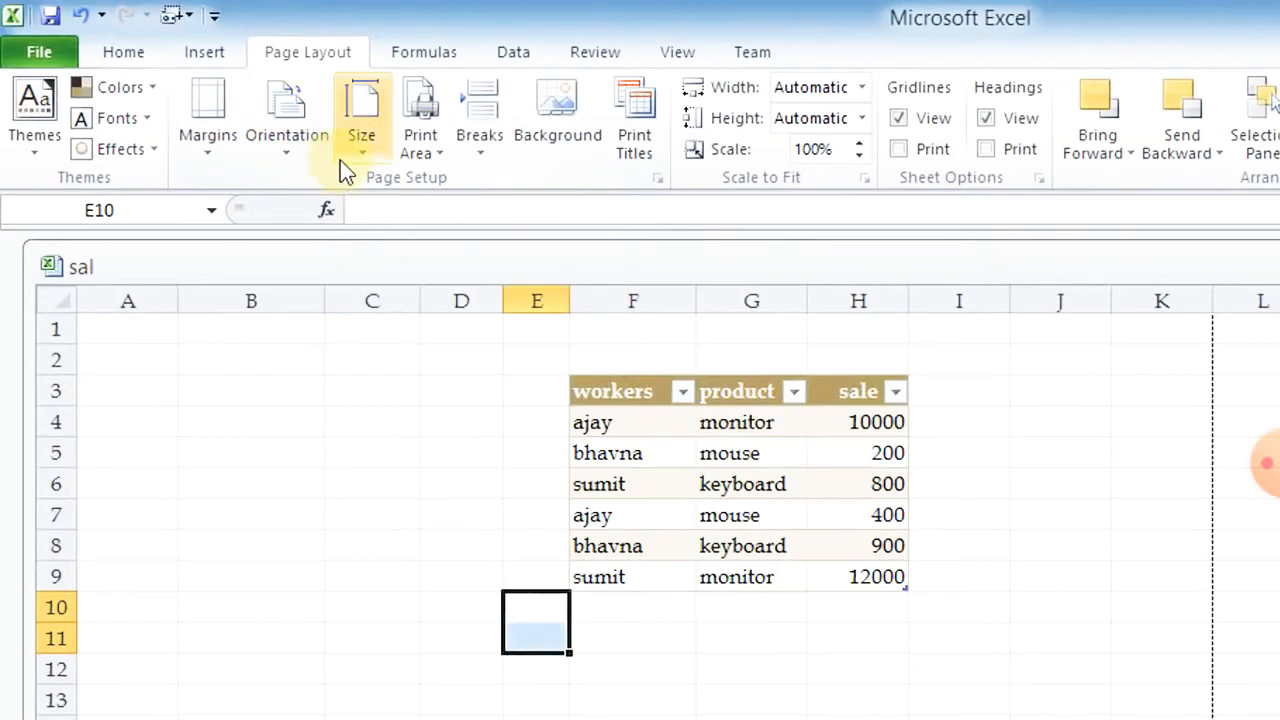
- Set the paper size to A4 (8.27 × 11.69 inches) and check the page-break lines on the sheet
left_click(362, 135)
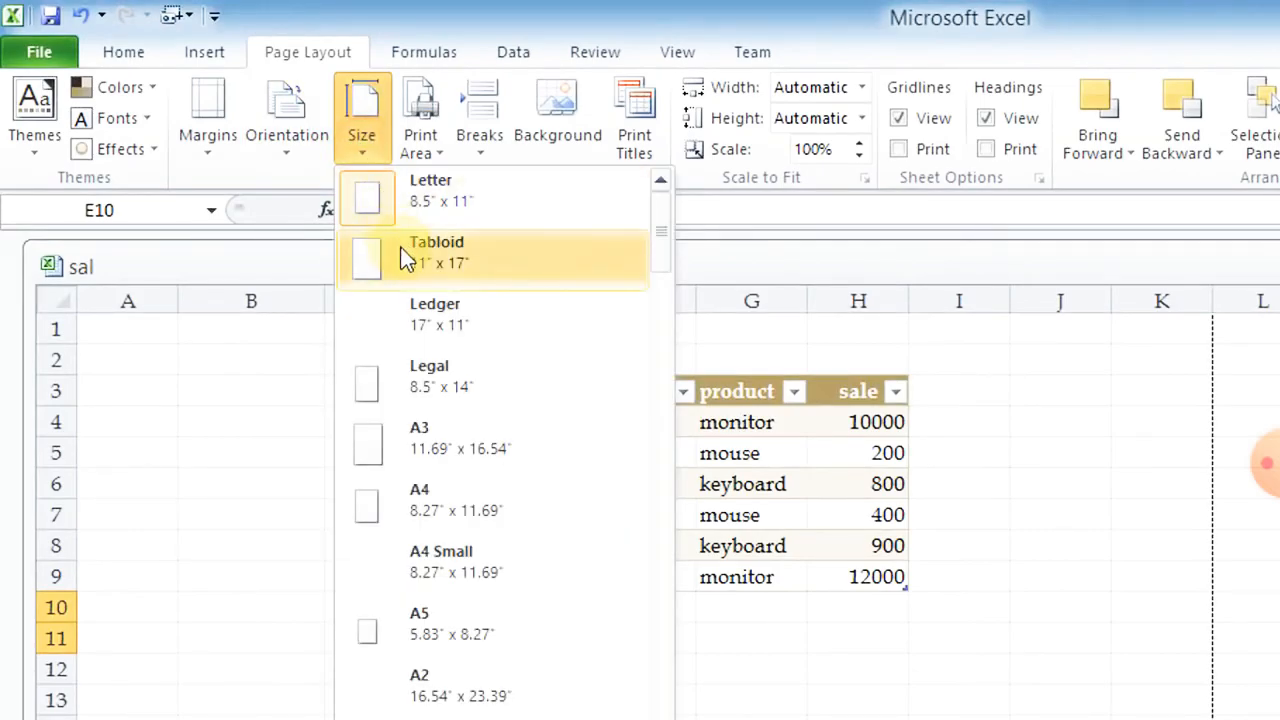
left_click(451, 505)
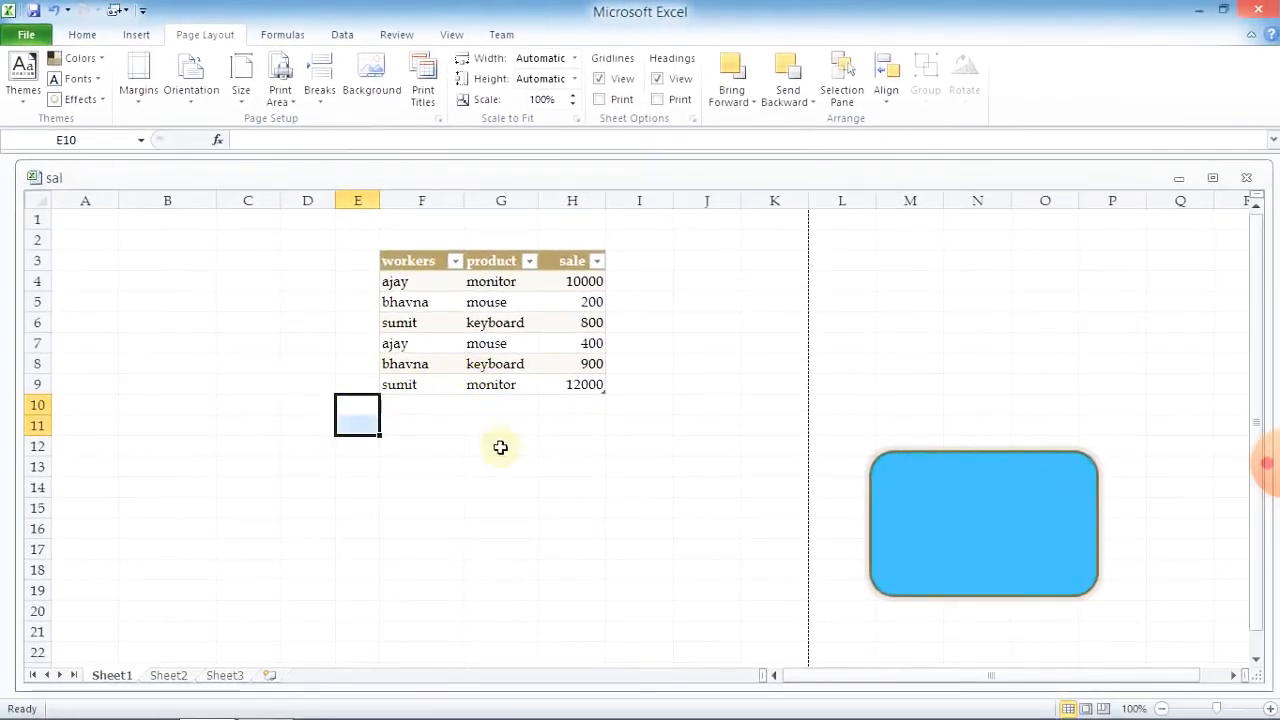
scroll(500, 447, "down", 6)
scroll(500, 447, "up", 6)
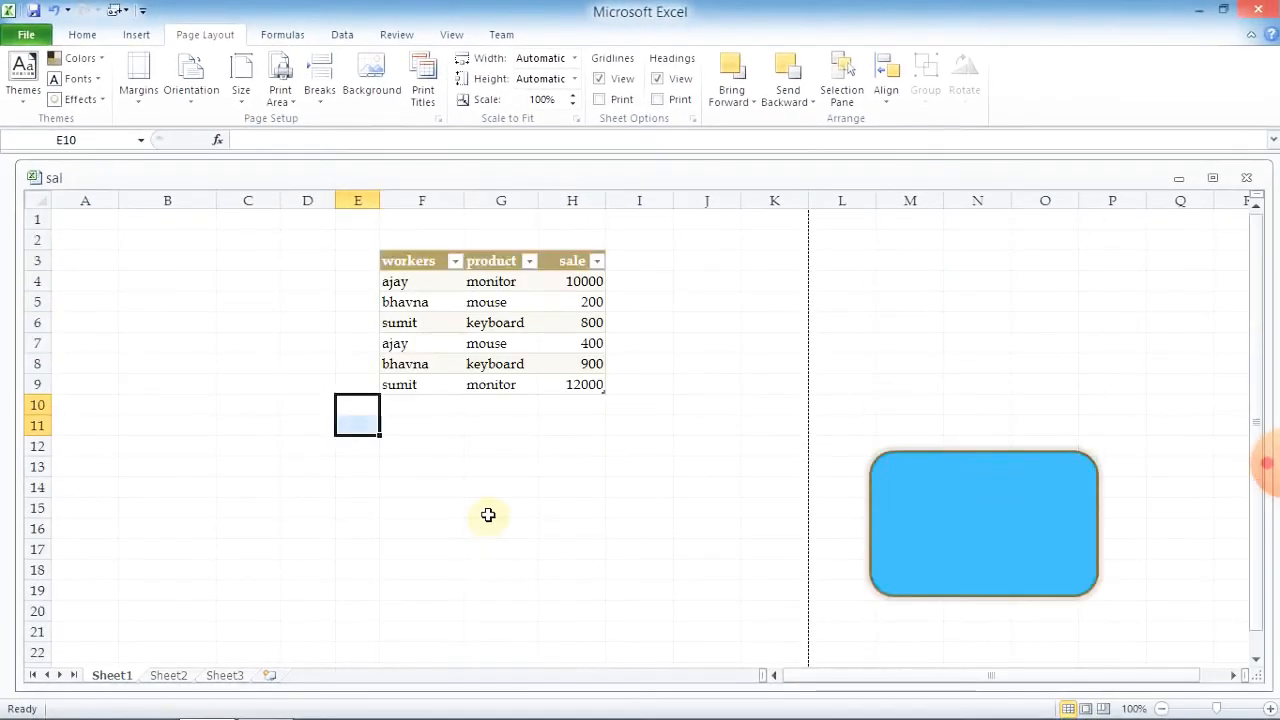
- Change the paper size to Letter (8.5 × 11 inches) and look over the sheet's page breaks
left_click(240, 100)
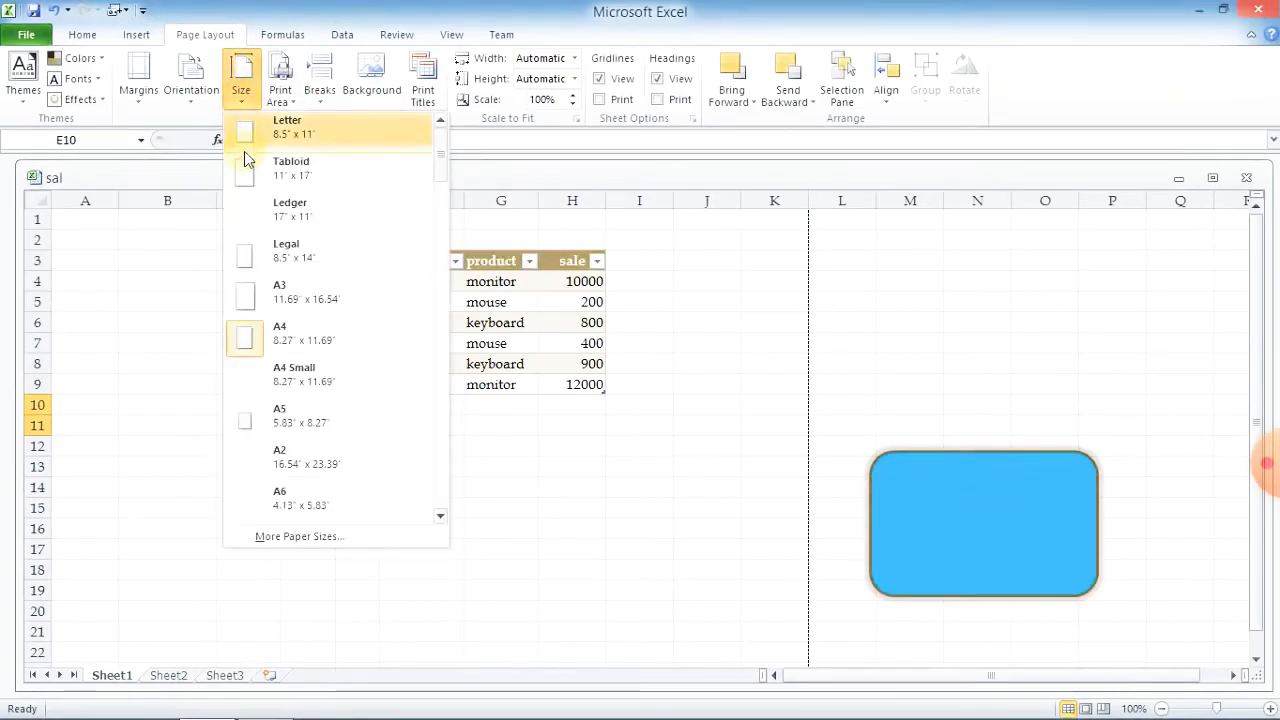
left_click(241, 143)
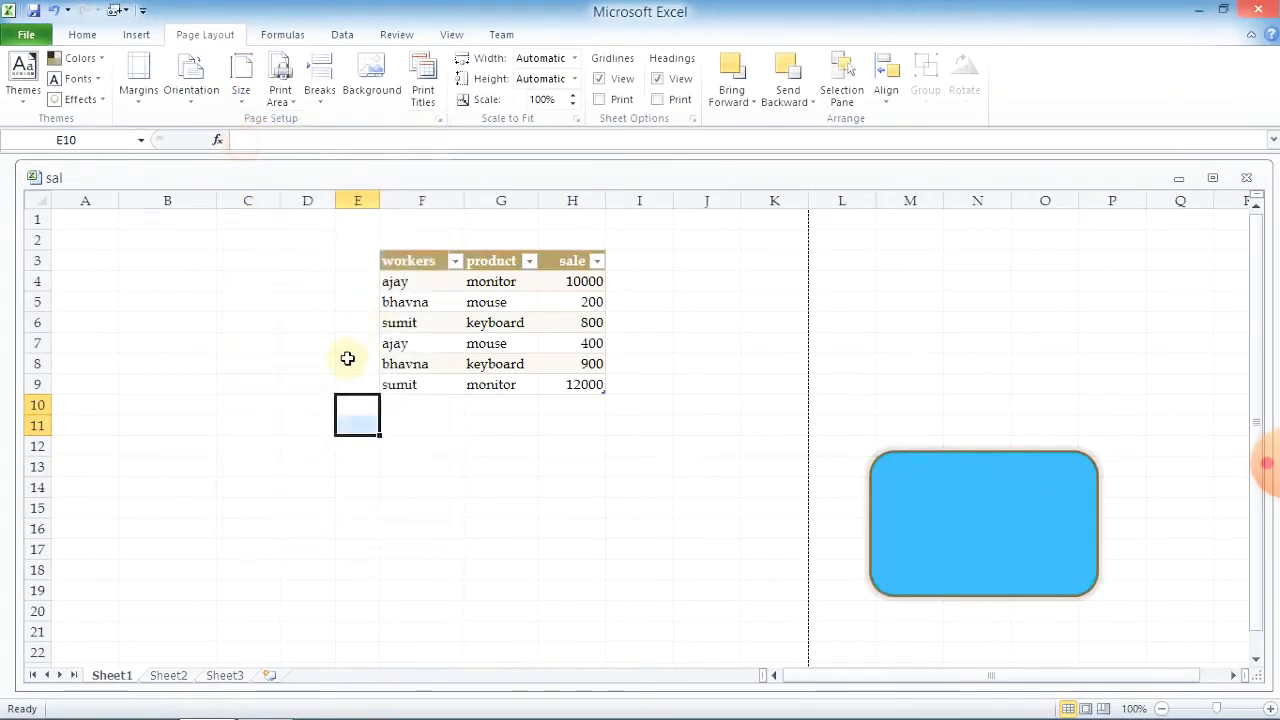
scroll(337, 356, "down", 8)
scroll(337, 356, "down", 5)
scroll(337, 356, "up", 13)
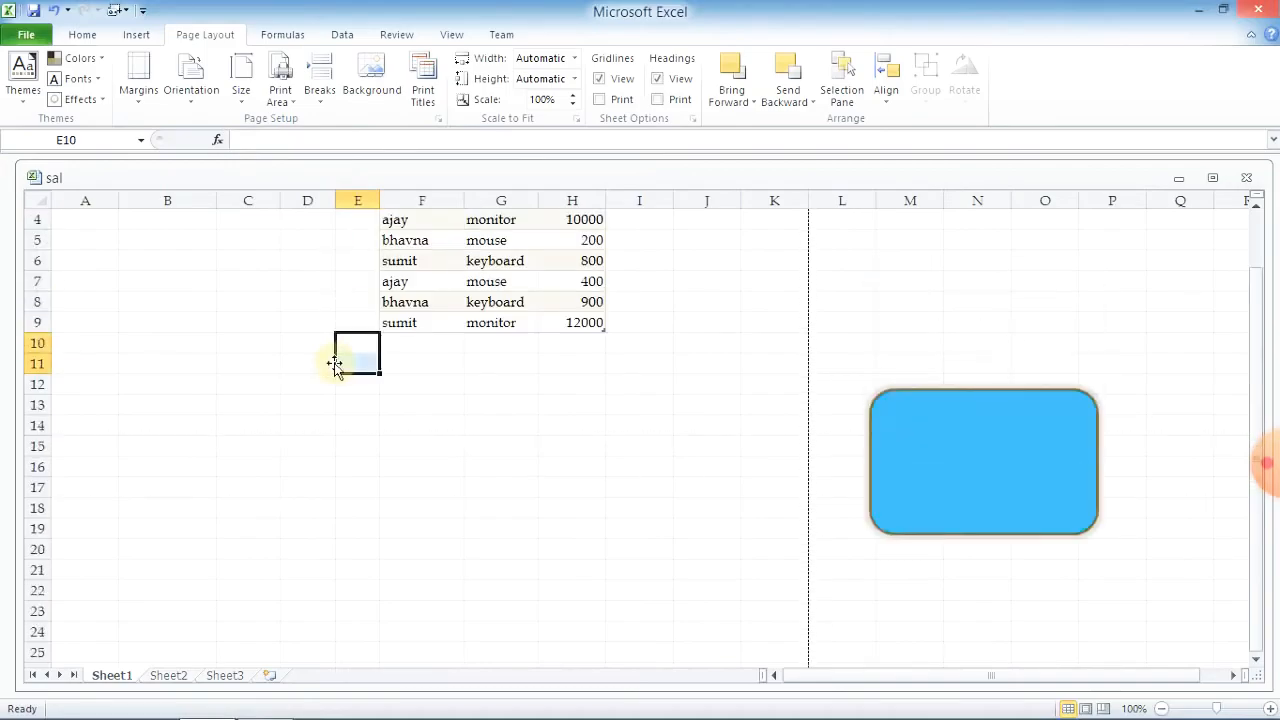
- Change the paper size to A5 (5.83 × 8.27 inches)
left_click(244, 100)
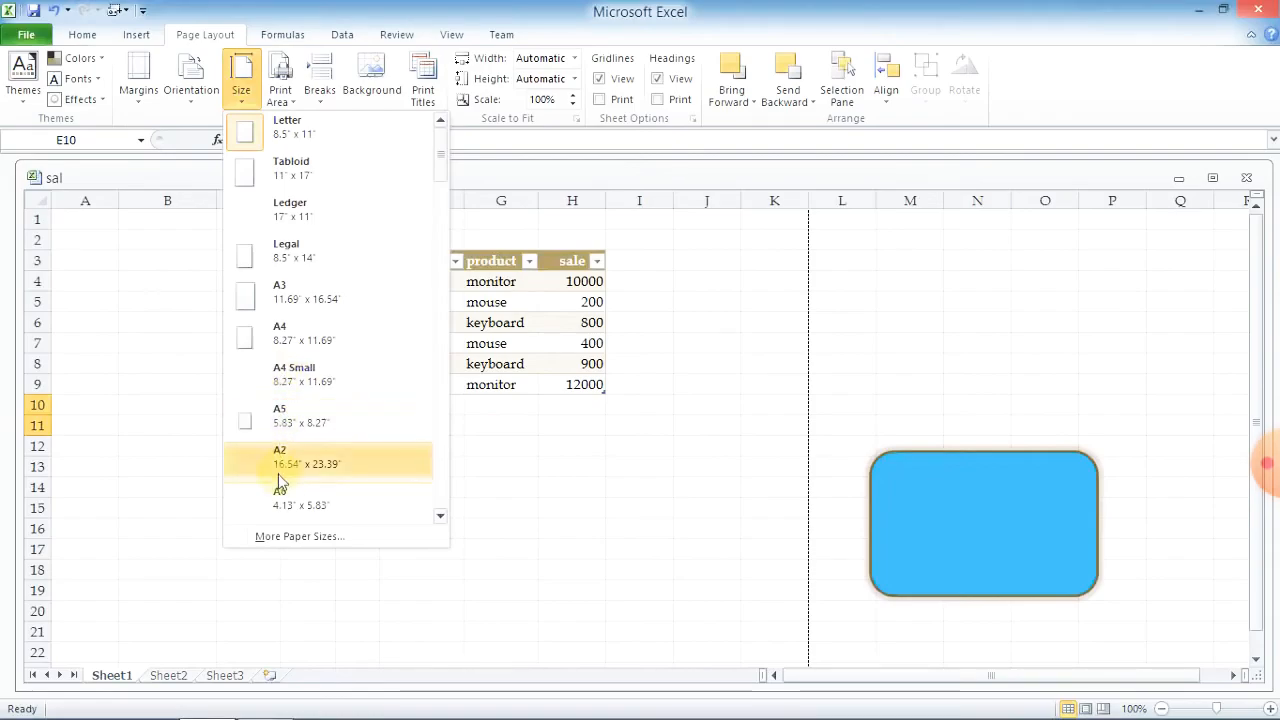
left_click(282, 420)
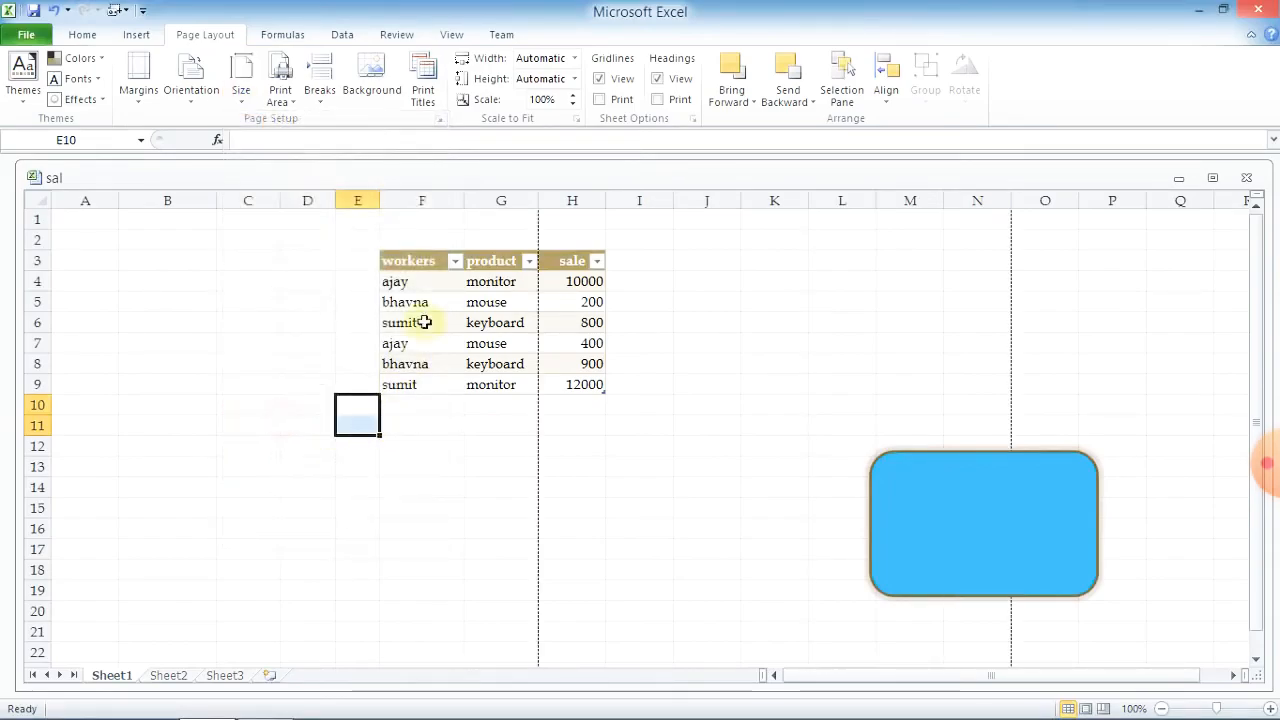
- Check how the A5 paper size splits the sheet into pages, using Page Break Preview
scroll(450, 308, "down", 11)
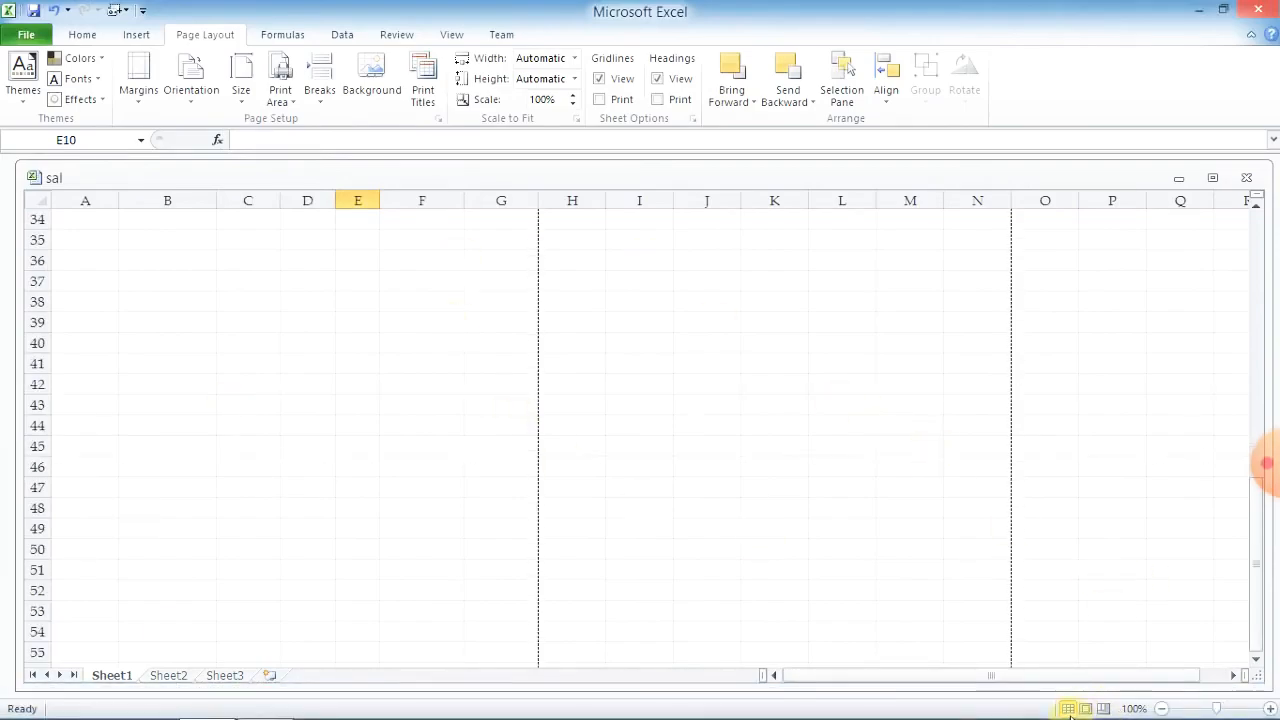
left_click(1102, 708)
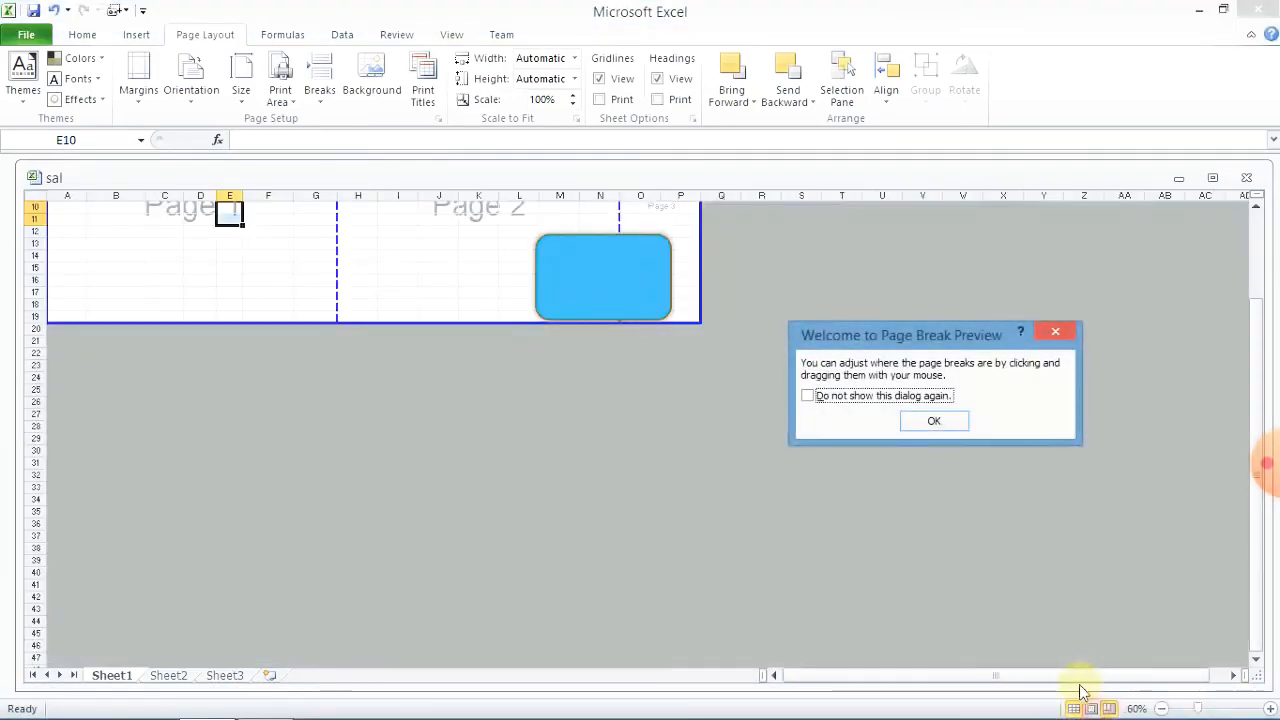
left_click(1056, 331)
scroll(857, 458, "up", 3)
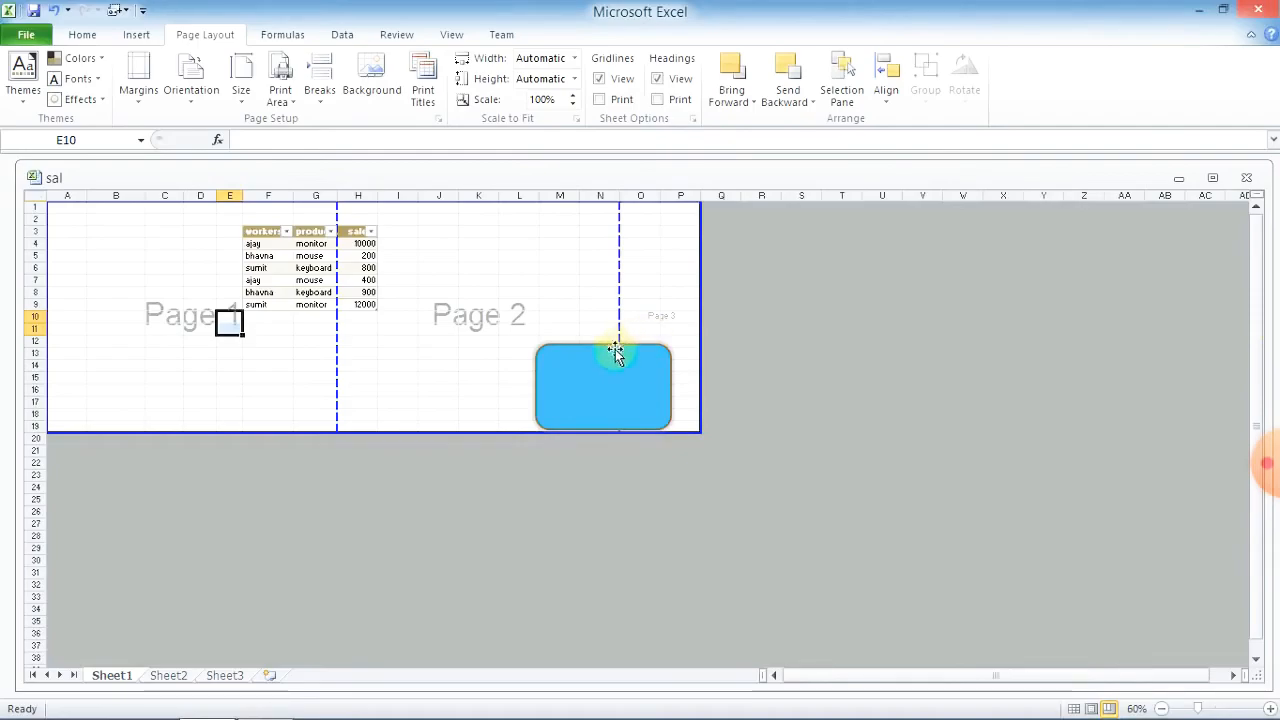
- Change the paper size to Letter (8.5 × 11 inches) and return the sheet to Normal view
left_click(250, 98)
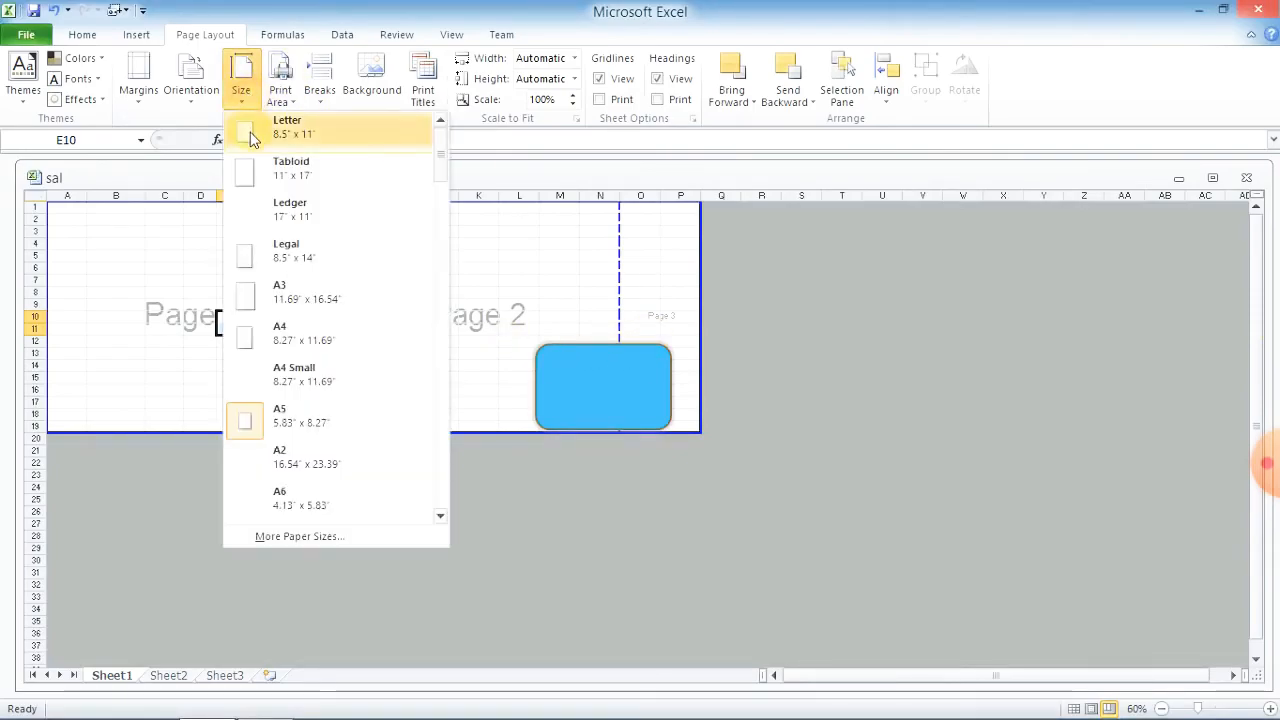
left_click(252, 132)
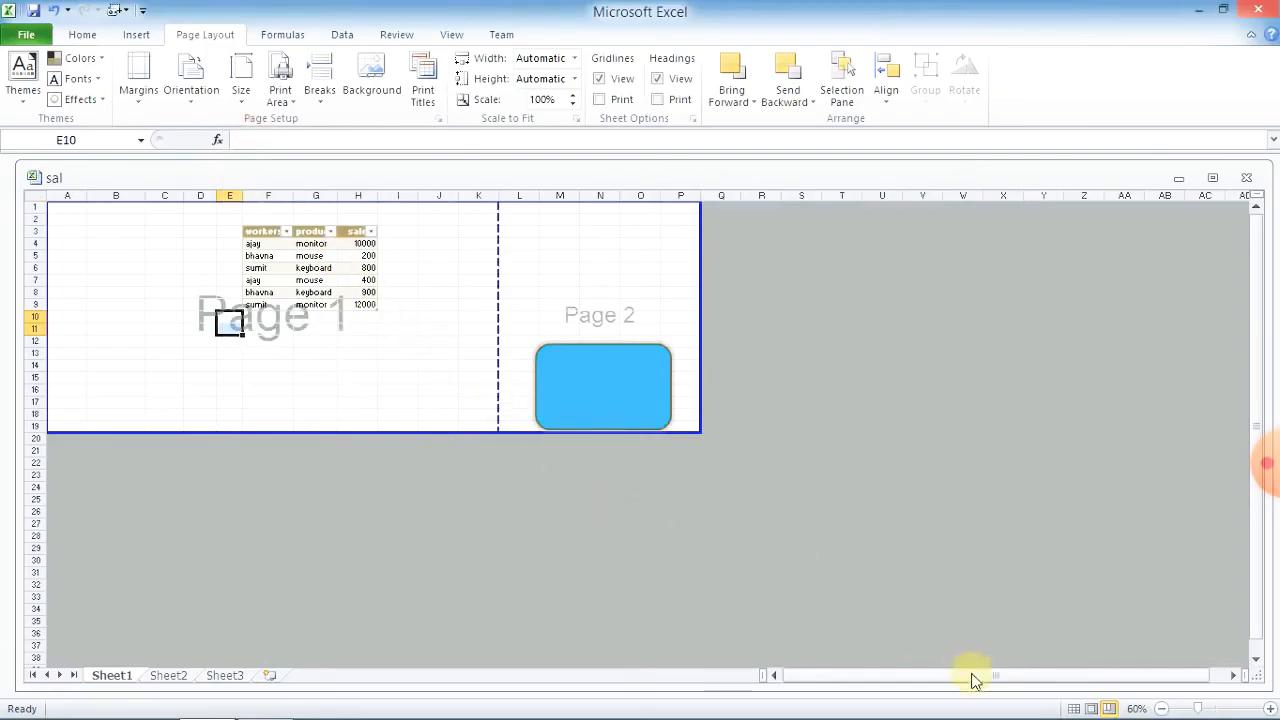
left_click(1073, 707)
left_click(609, 445)
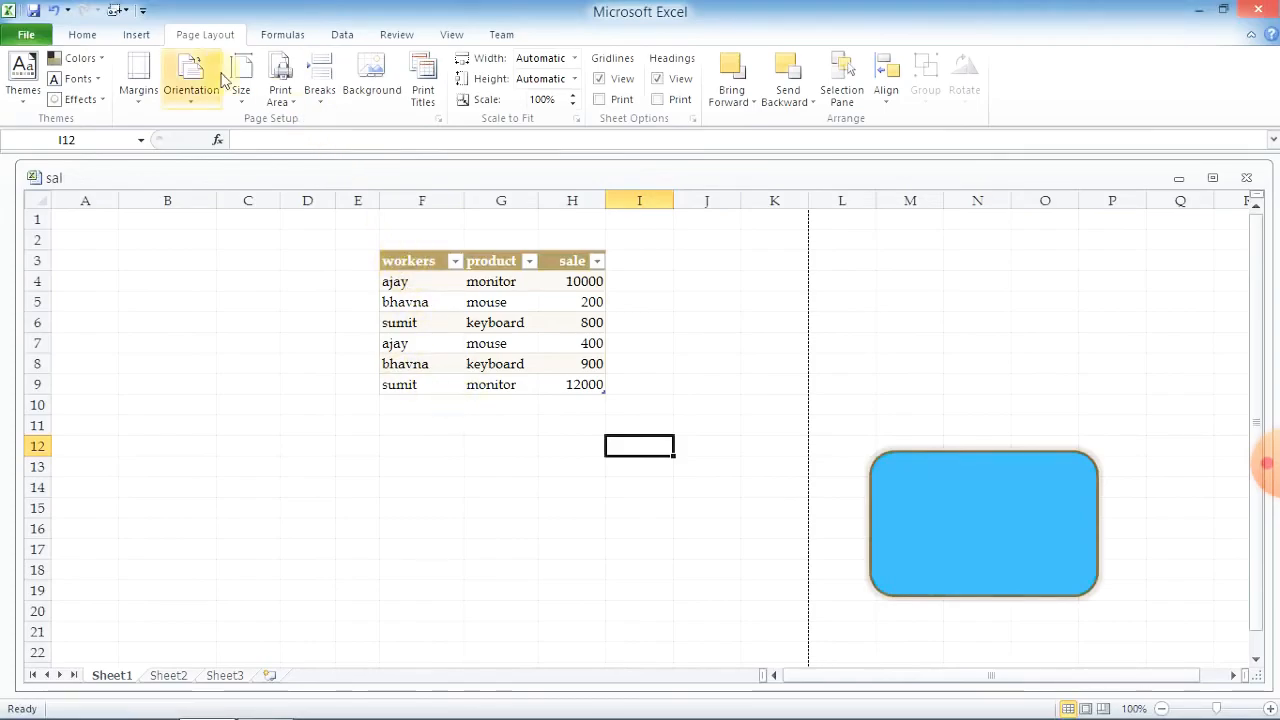
- Set the sales table range F3:H9 as the print area
left_click_drag(403, 258, 574, 386)
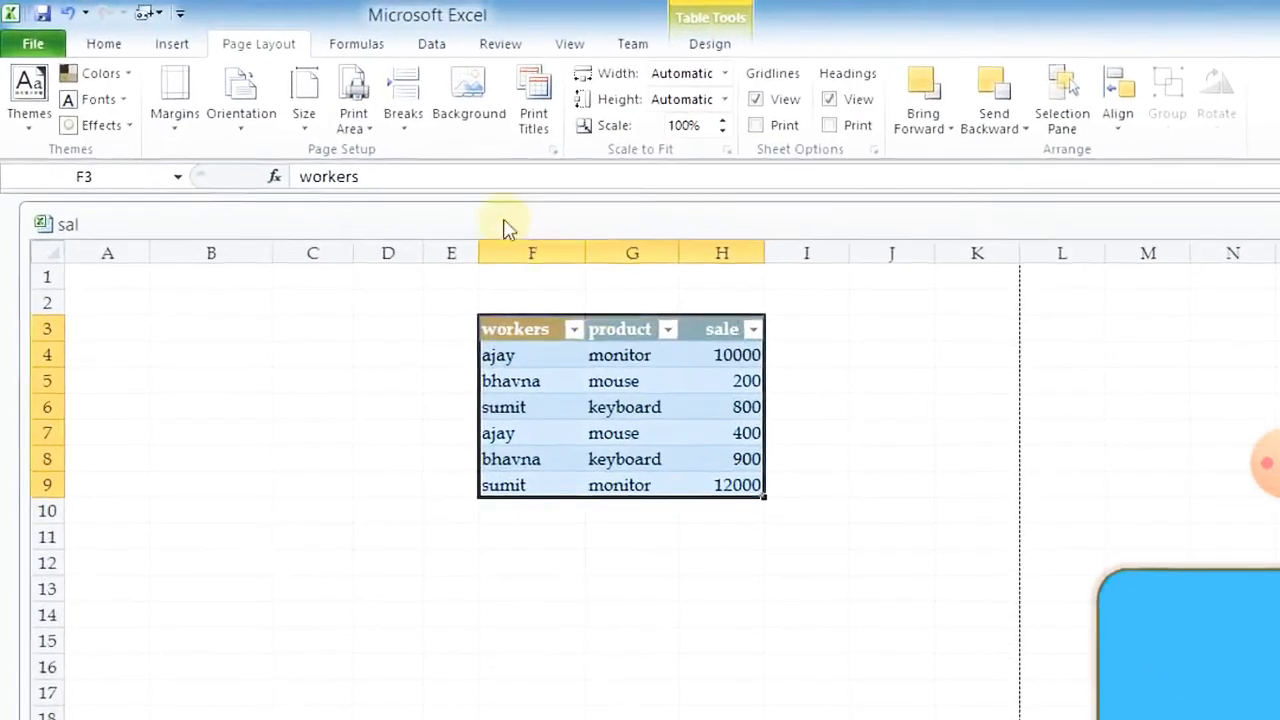
left_click(388, 135)
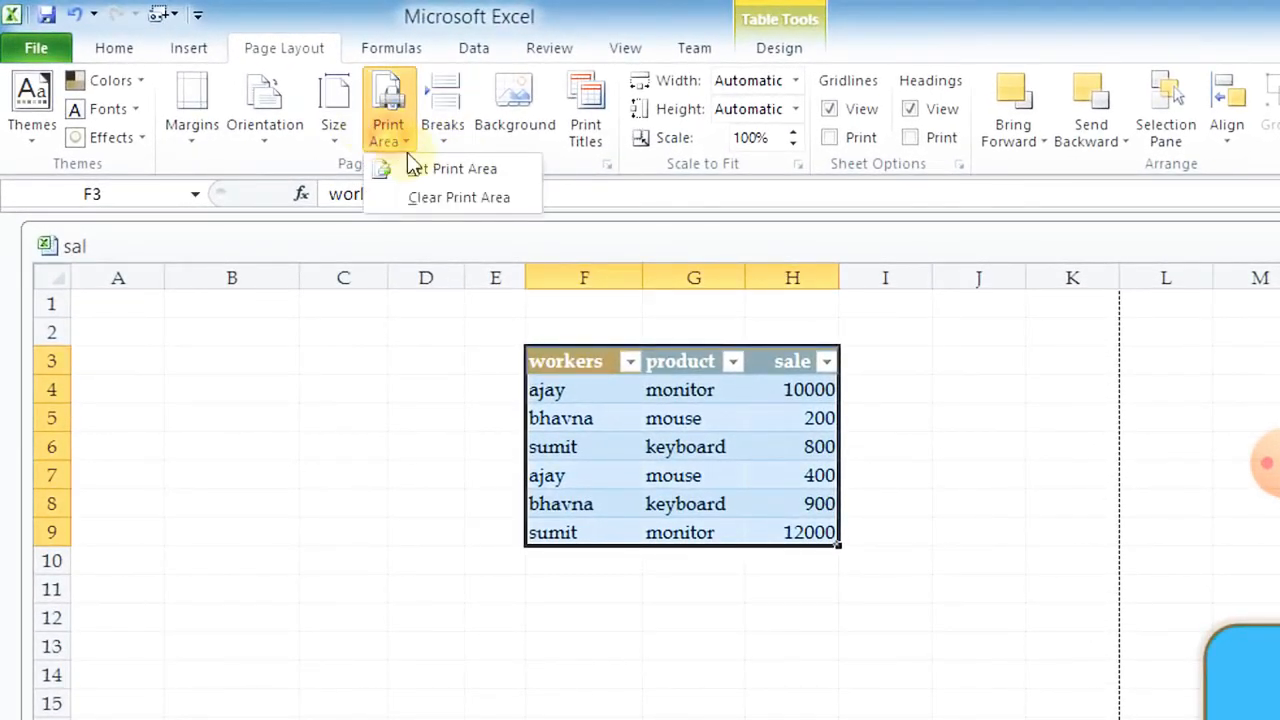
left_click(425, 163)
left_click(692, 717)
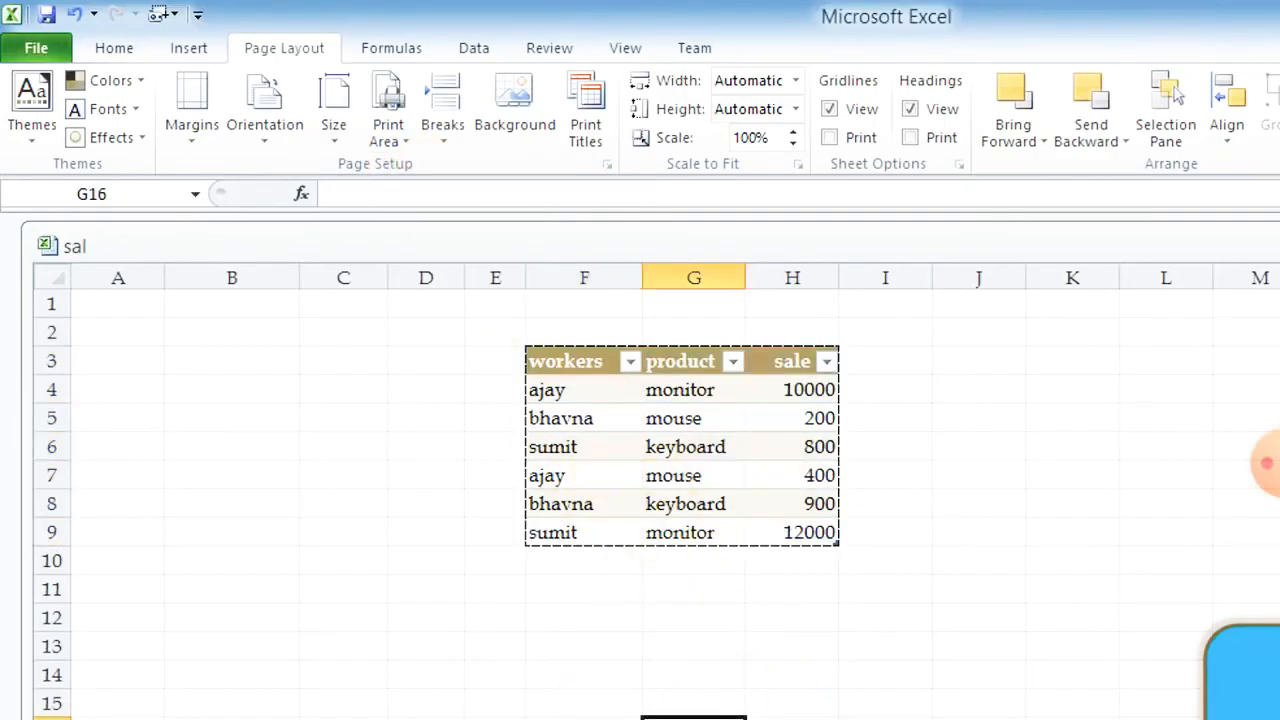
- Examine the print preview of the table's print area, and return to the sheet's page layout options
left_click(30, 50)
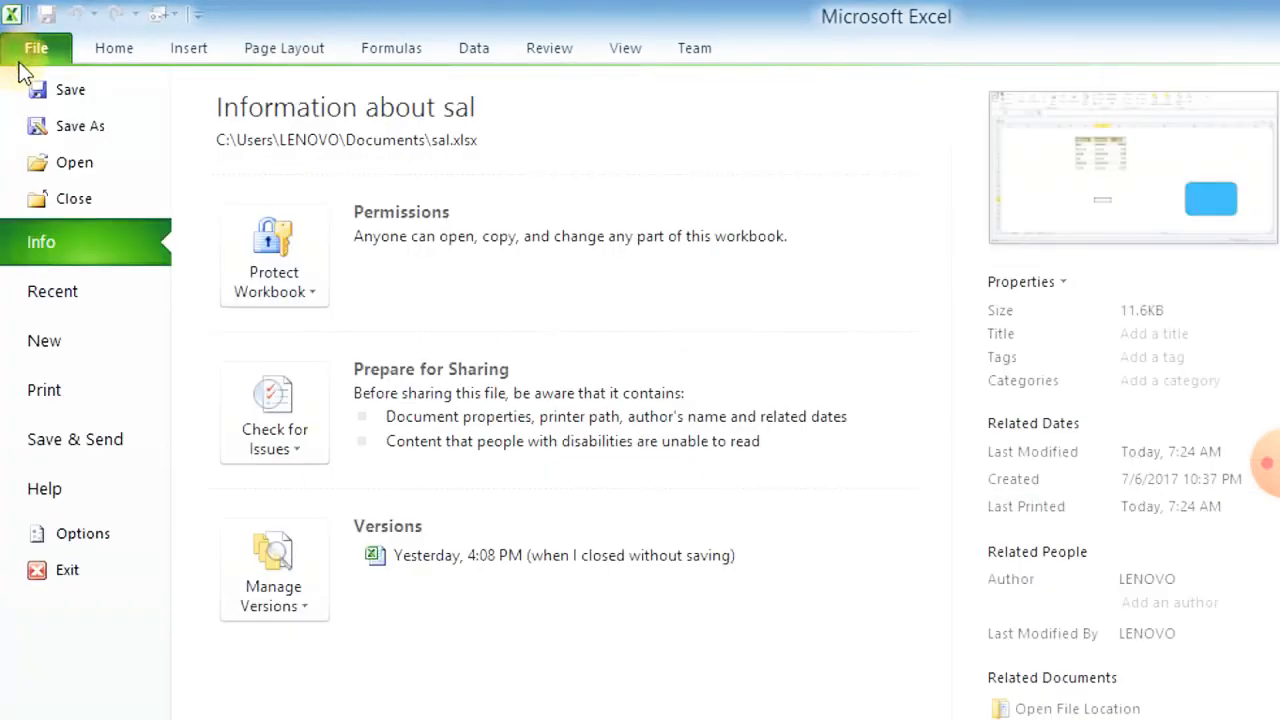
left_click(44, 398)
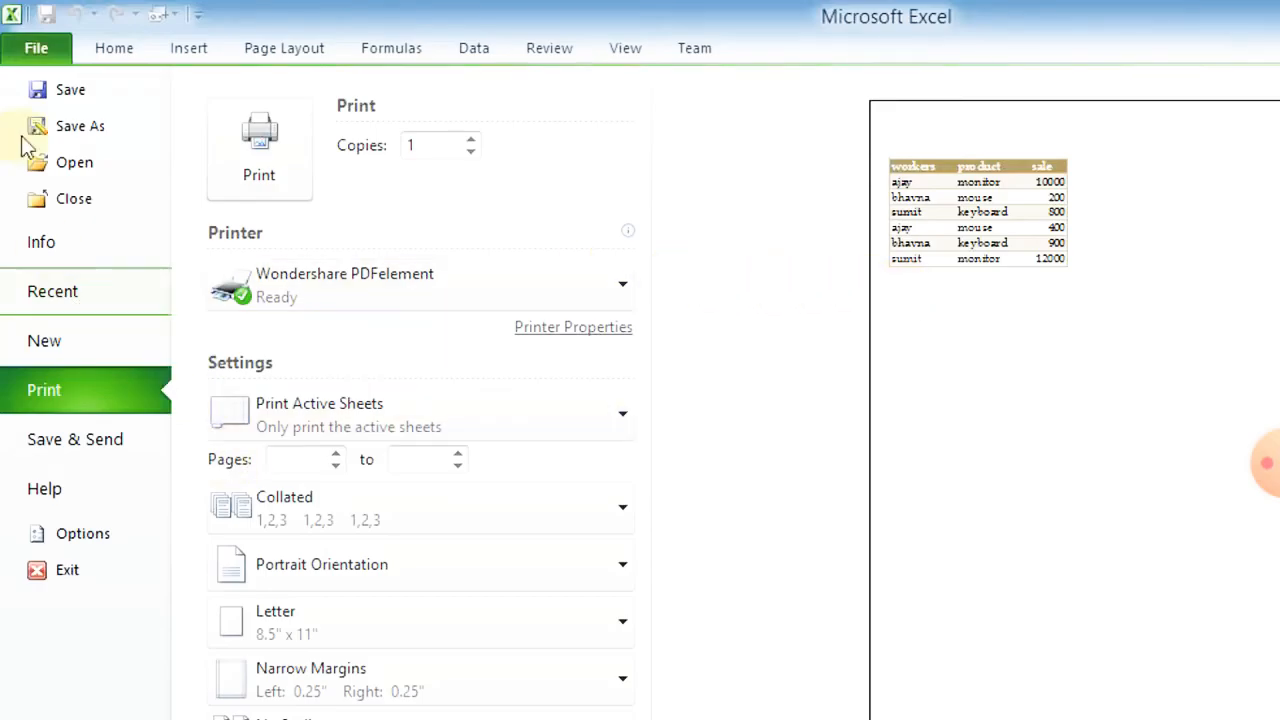
left_click(276, 47)
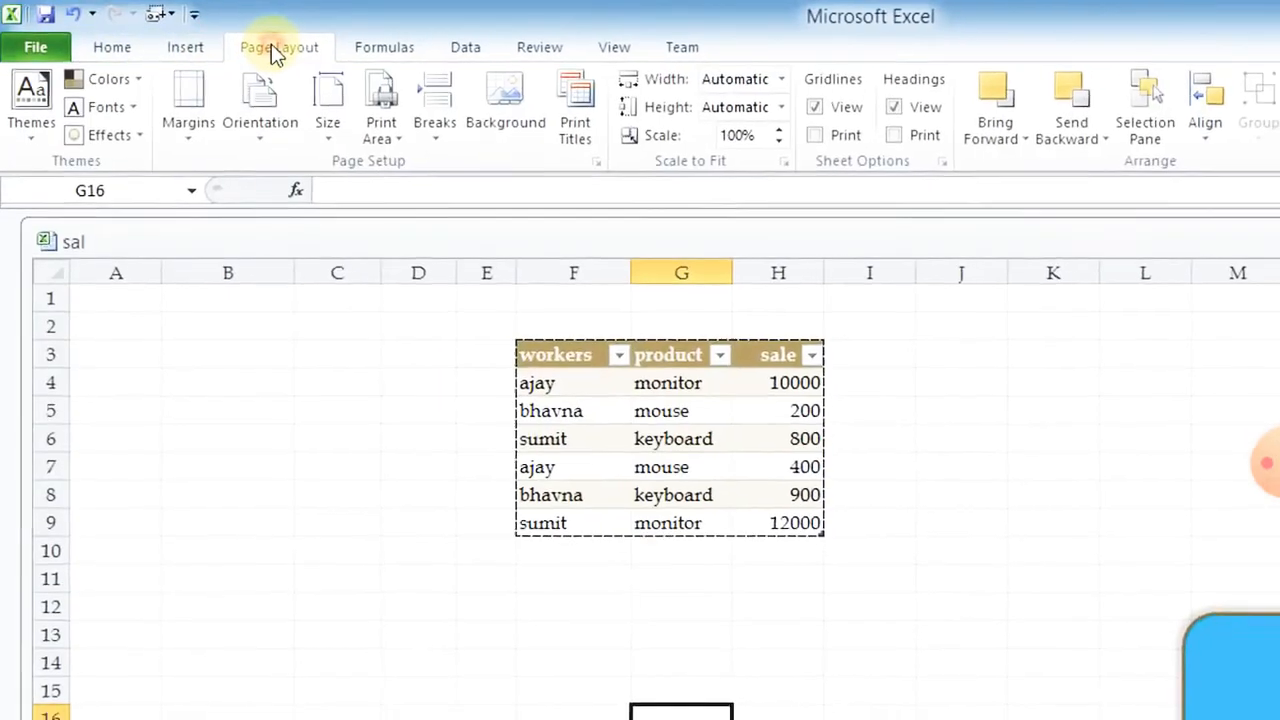
- Clear the print area from the sales sheet
left_click(521, 421)
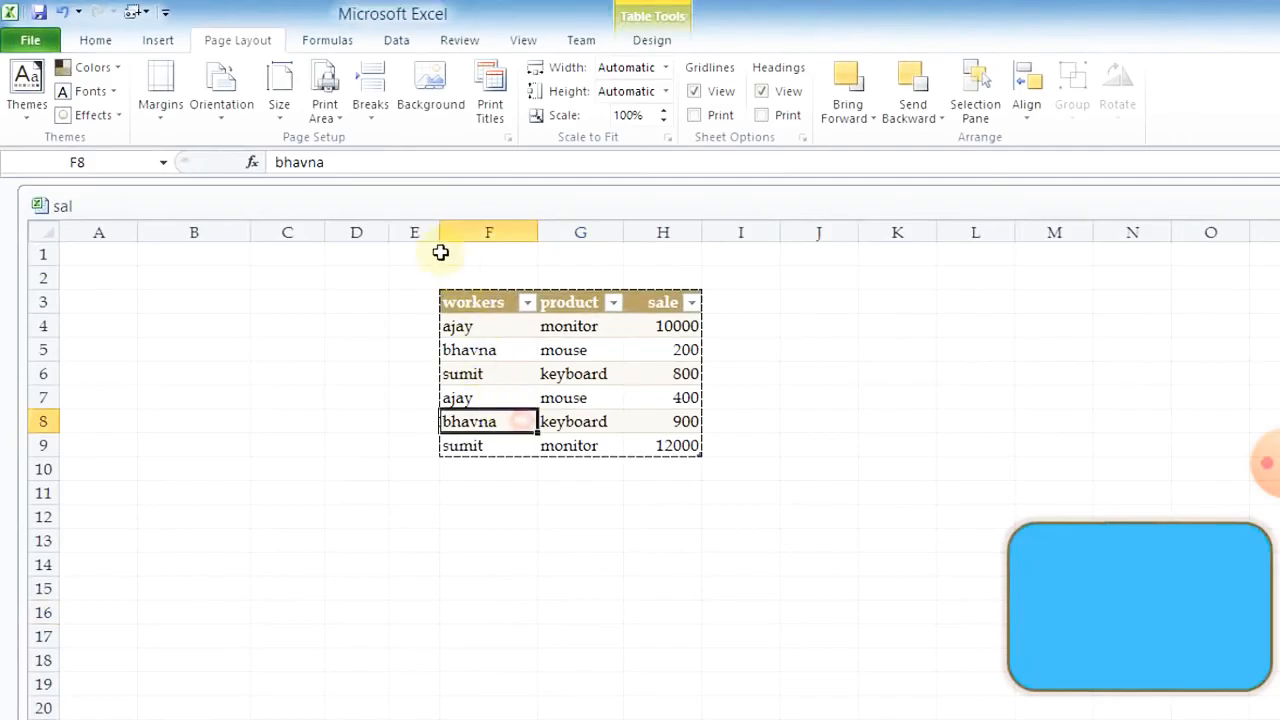
left_click(343, 118)
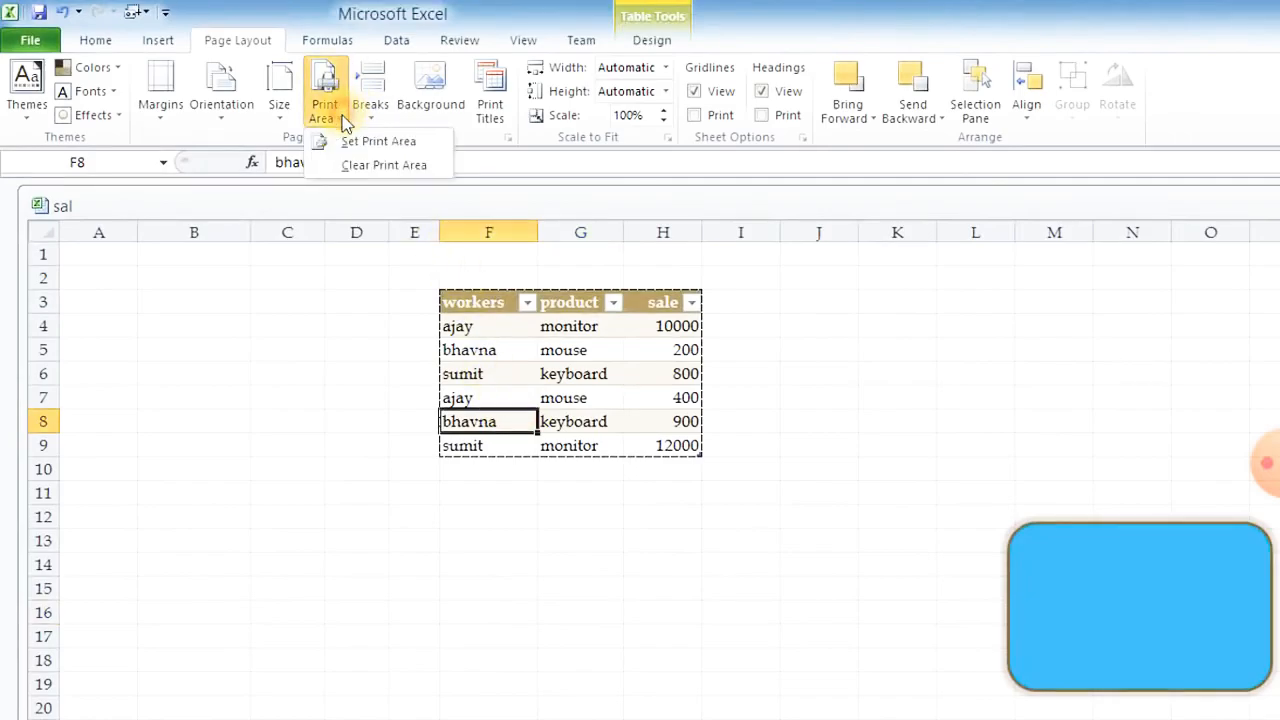
left_click(382, 166)
left_click(463, 537)
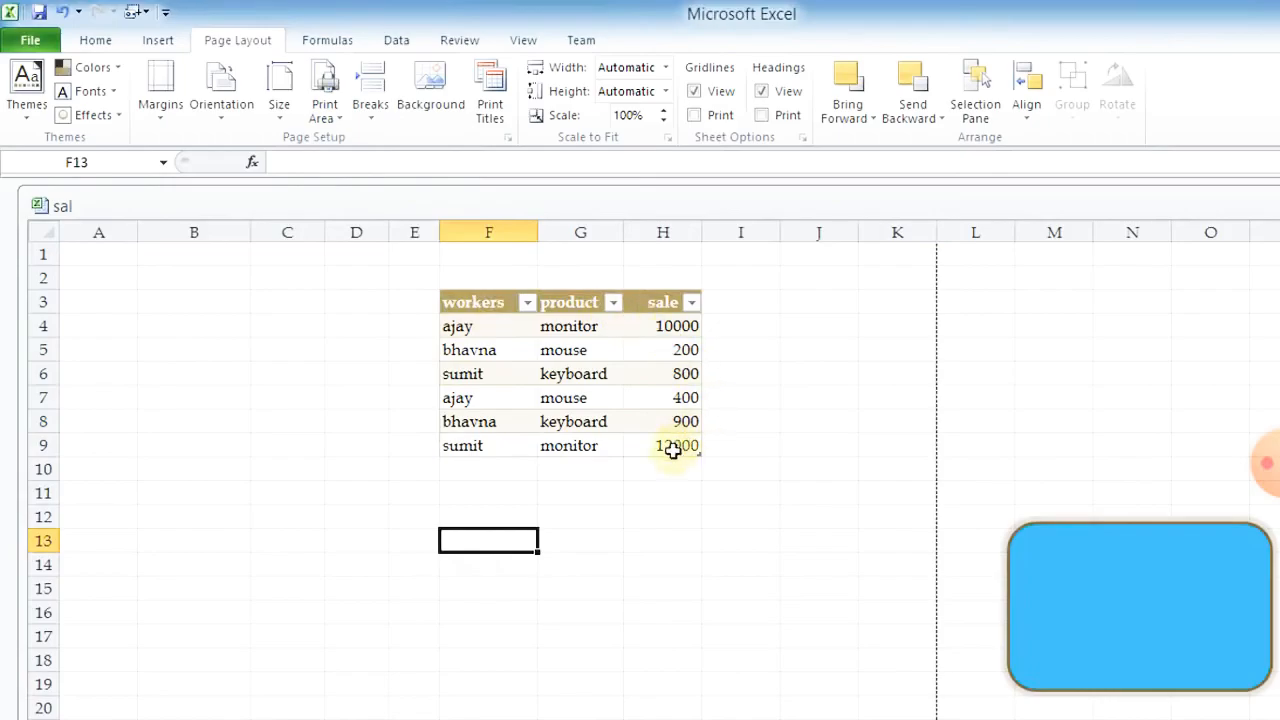
left_click(697, 700)
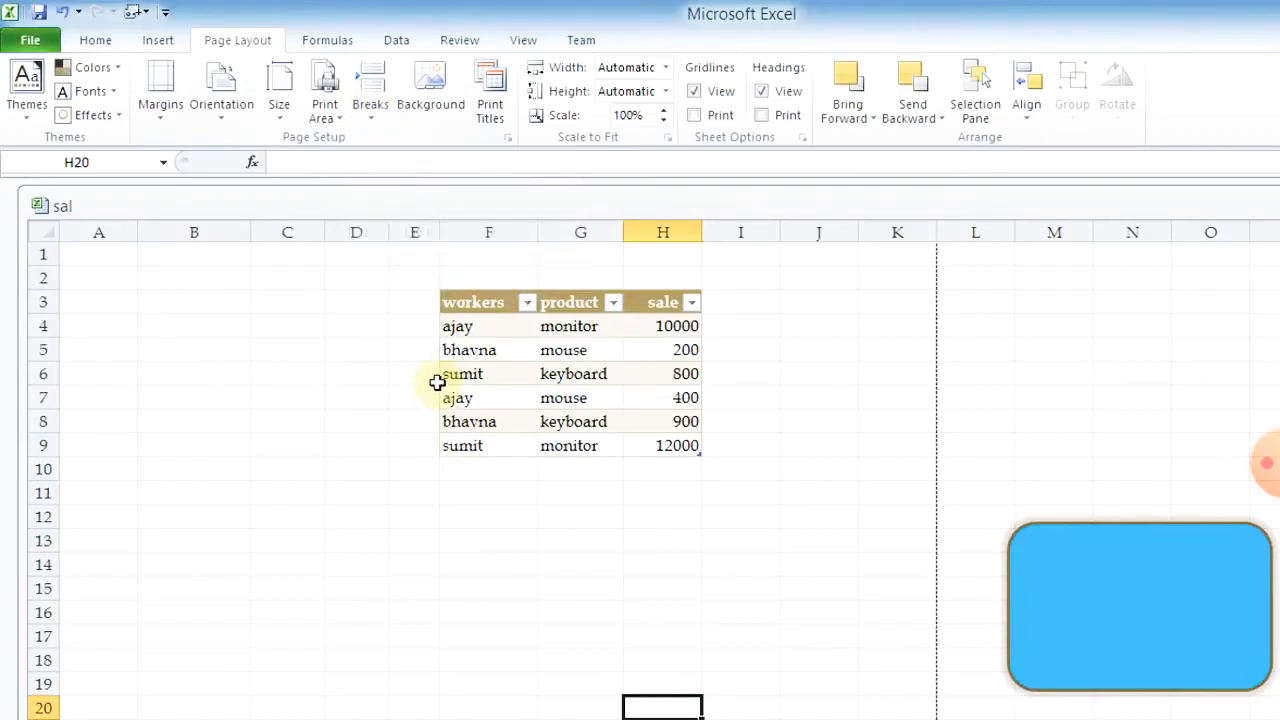
- Insert a page break at cell F12 and look over the break lines on the sheet
left_click(483, 518)
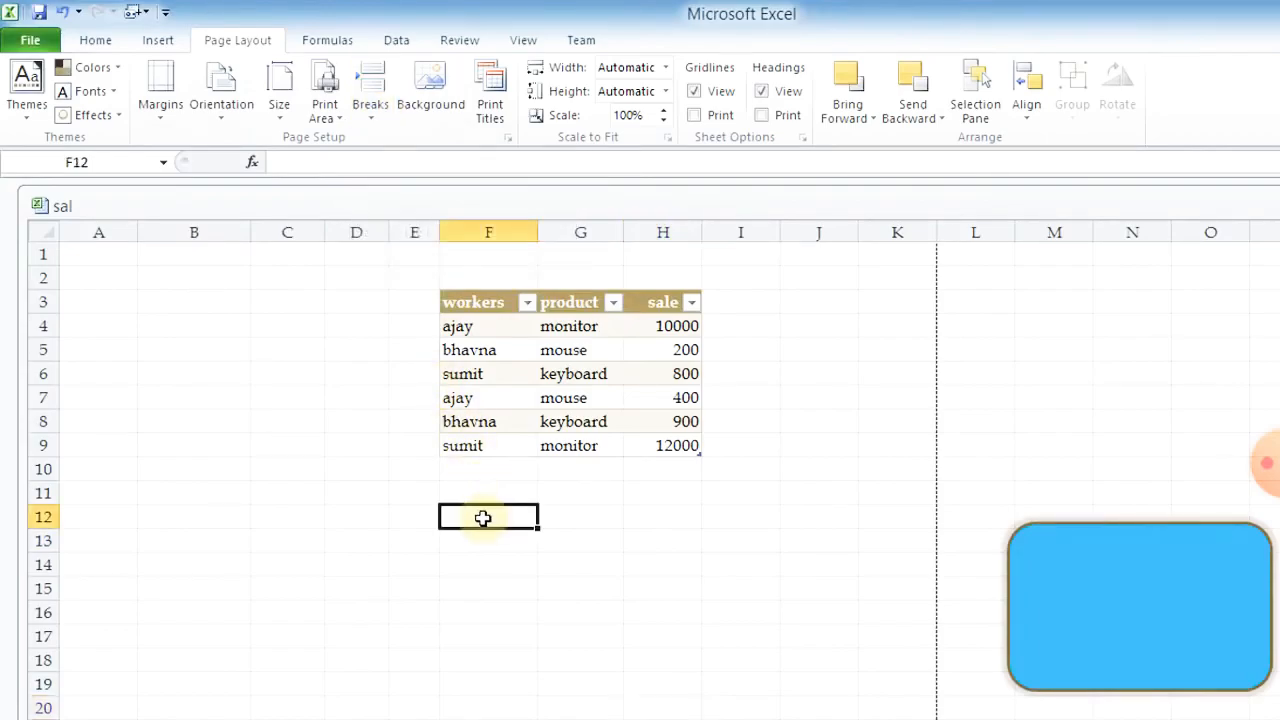
left_click(394, 121)
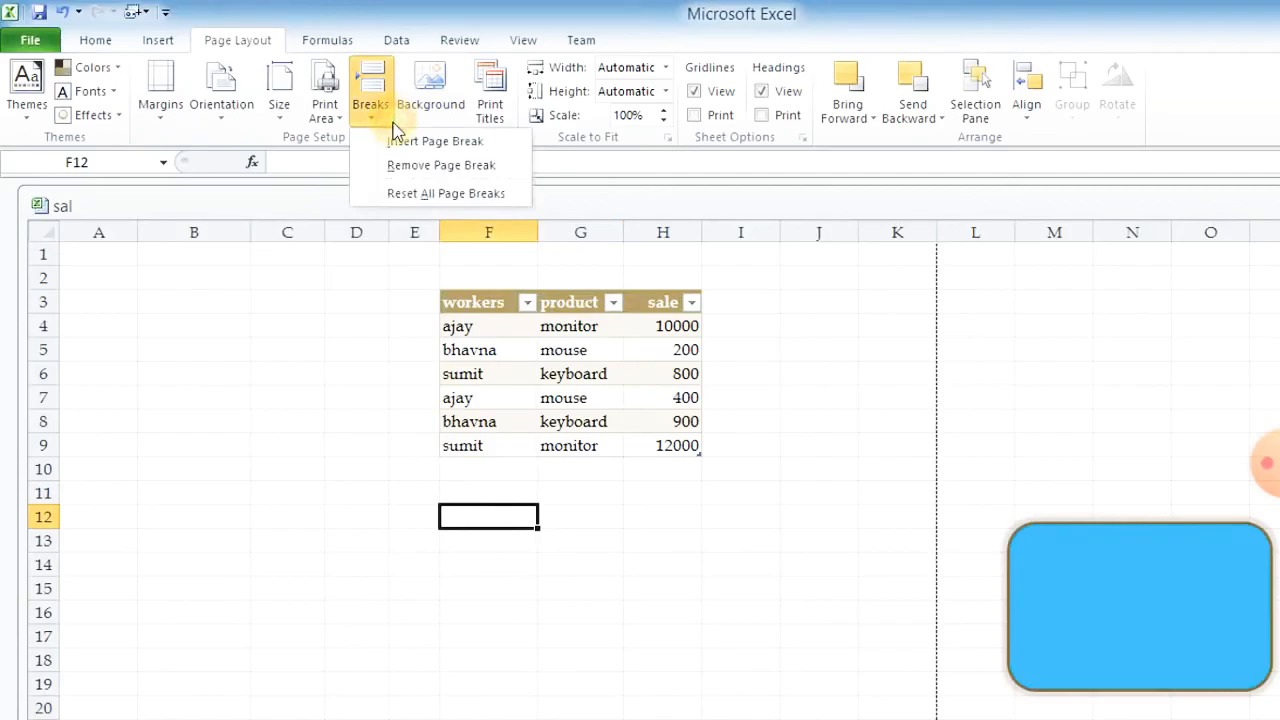
left_click(400, 141)
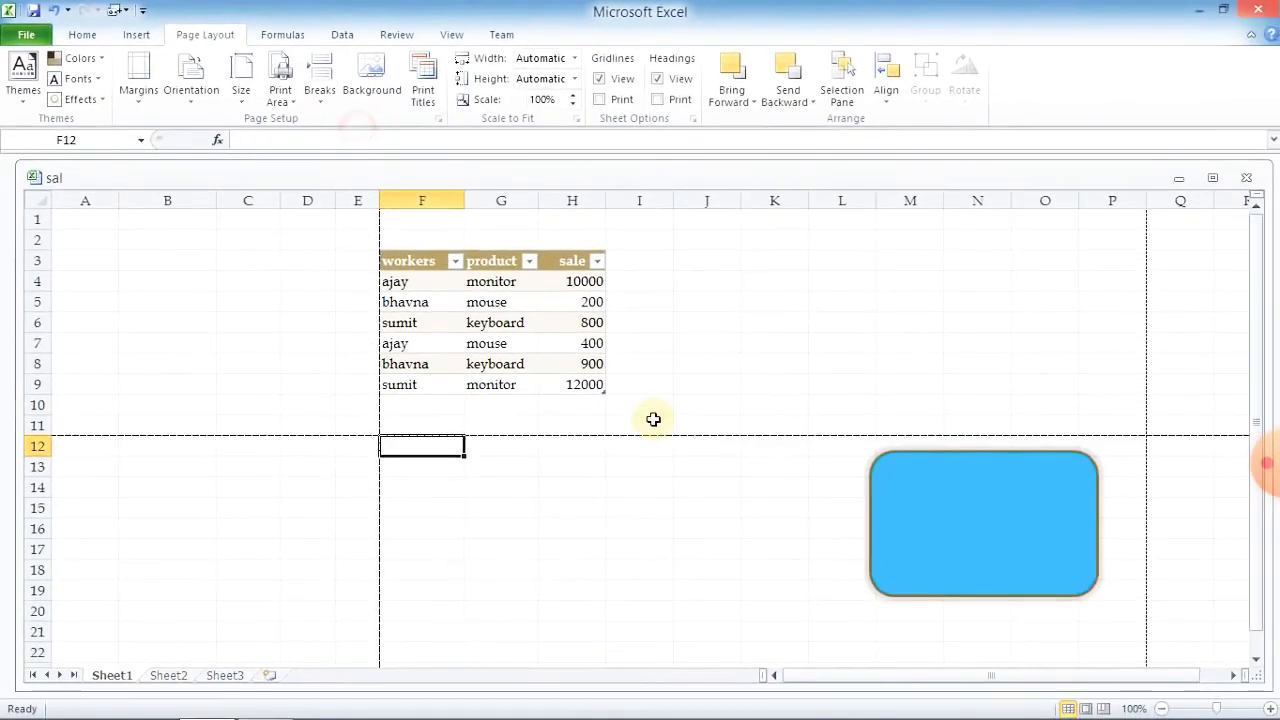
scroll(653, 419, "down", 2)
scroll(653, 418, "up", 3)
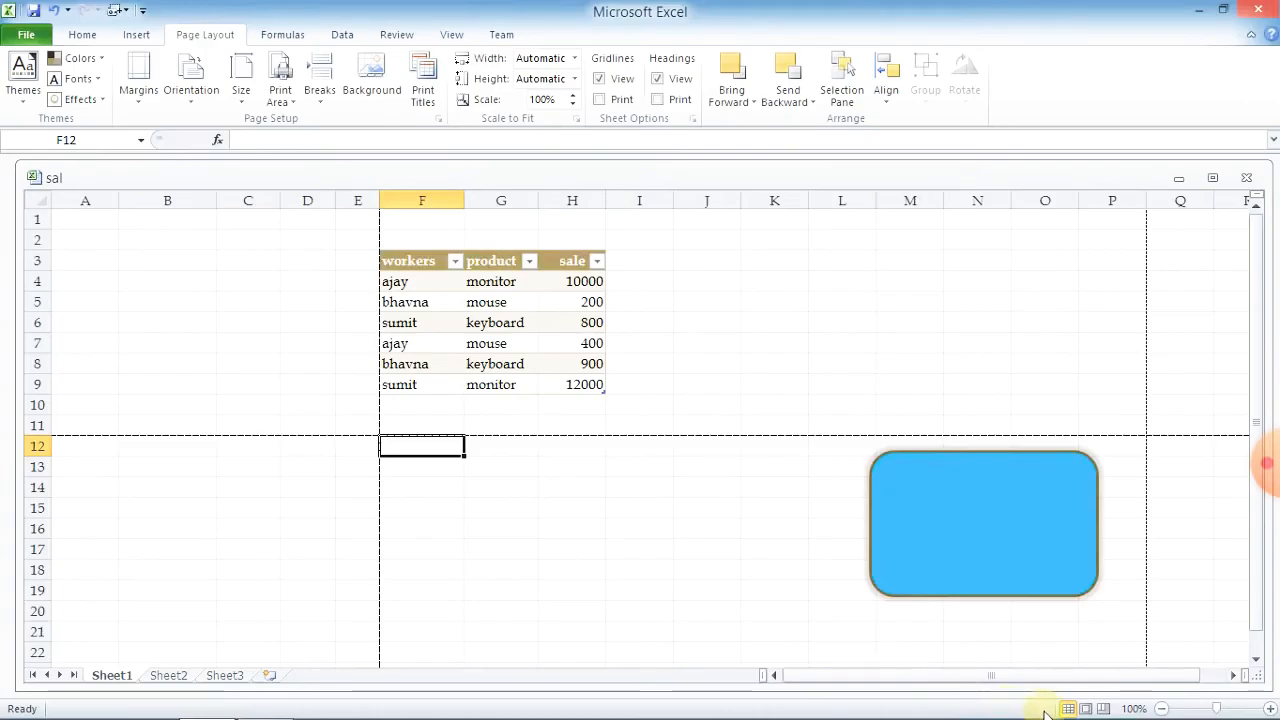
- Remove the page break at cell F12
left_click(320, 90)
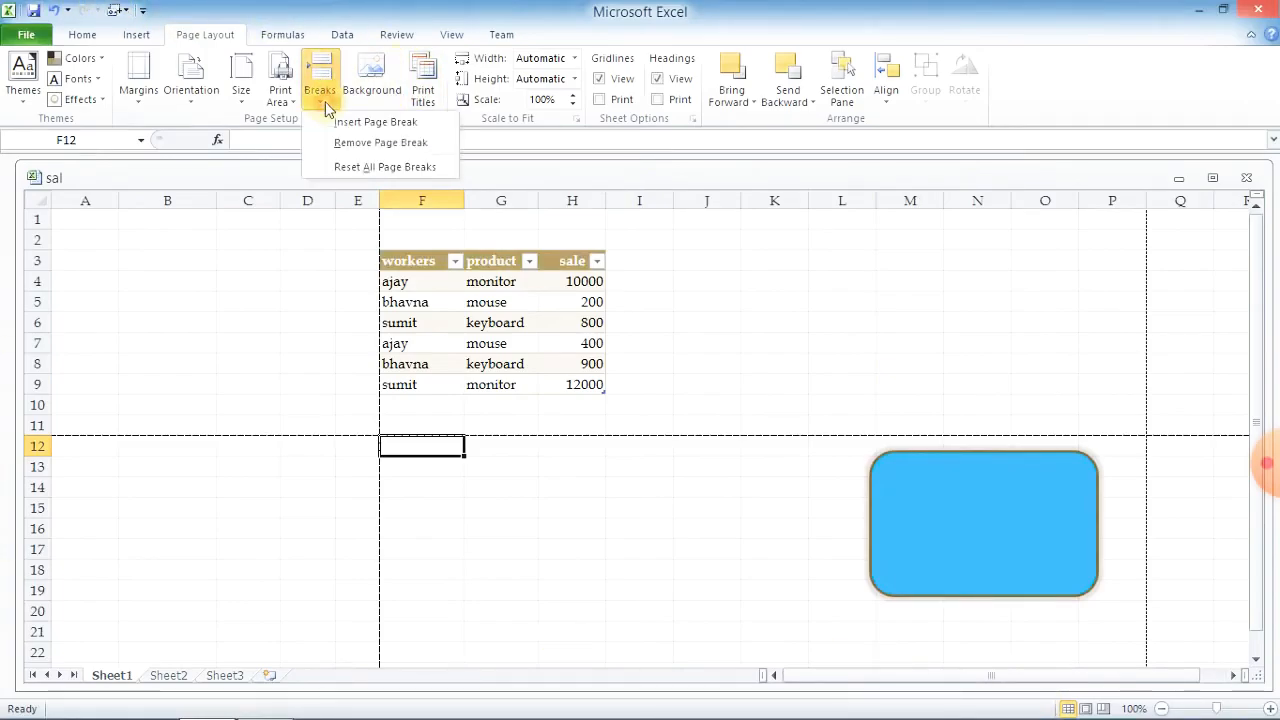
left_click(368, 146)
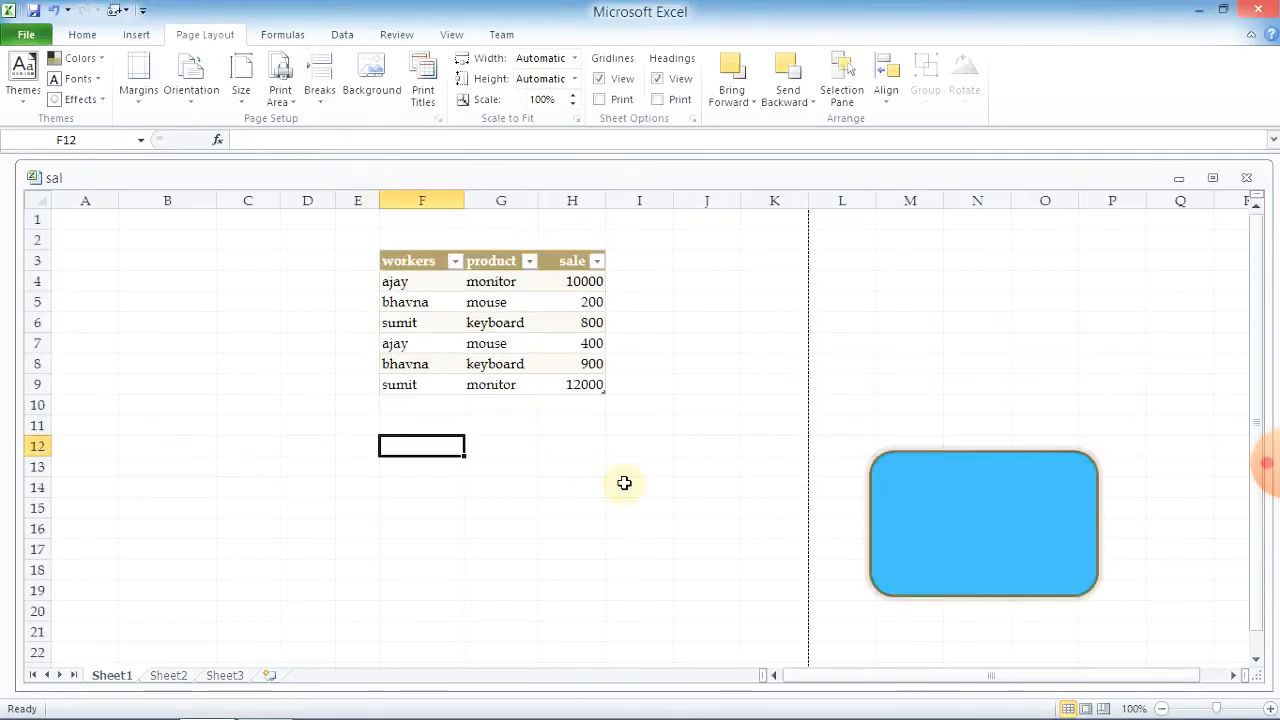
left_click(285, 461)
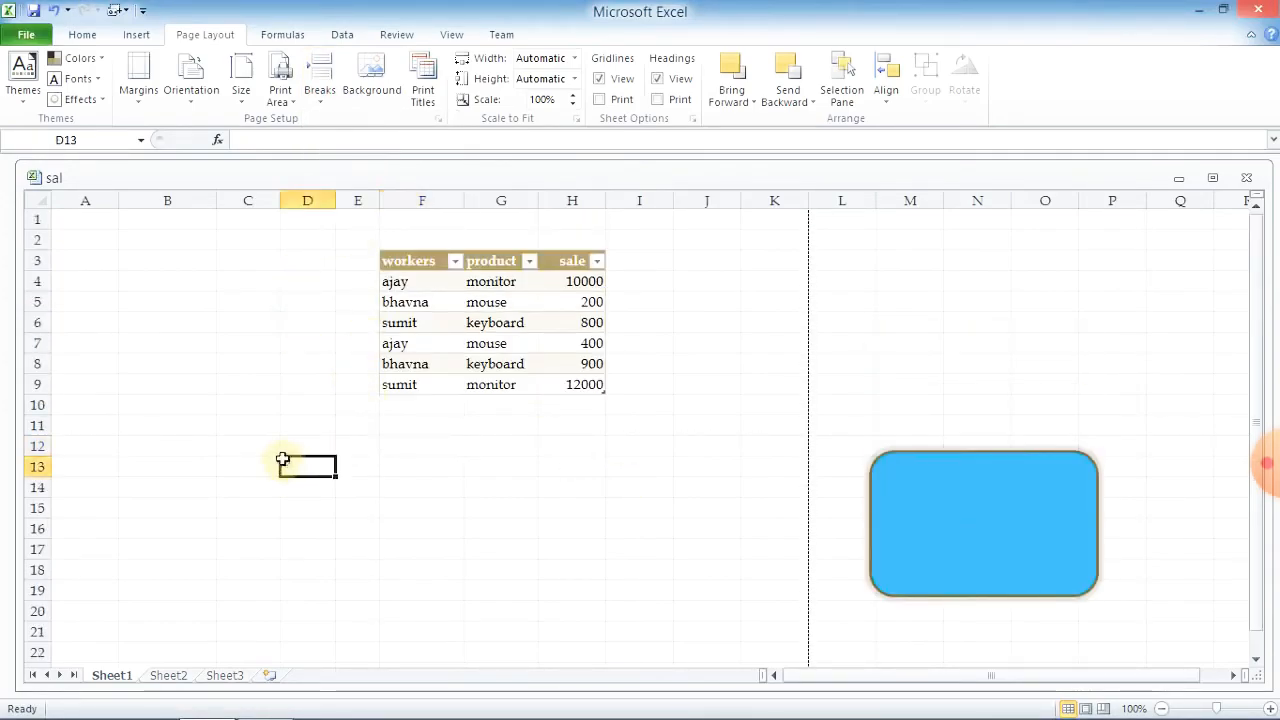
- Insert picture 2 from the new wall folder on Local Disk (D:) as the sheet background
left_click(388, 104)
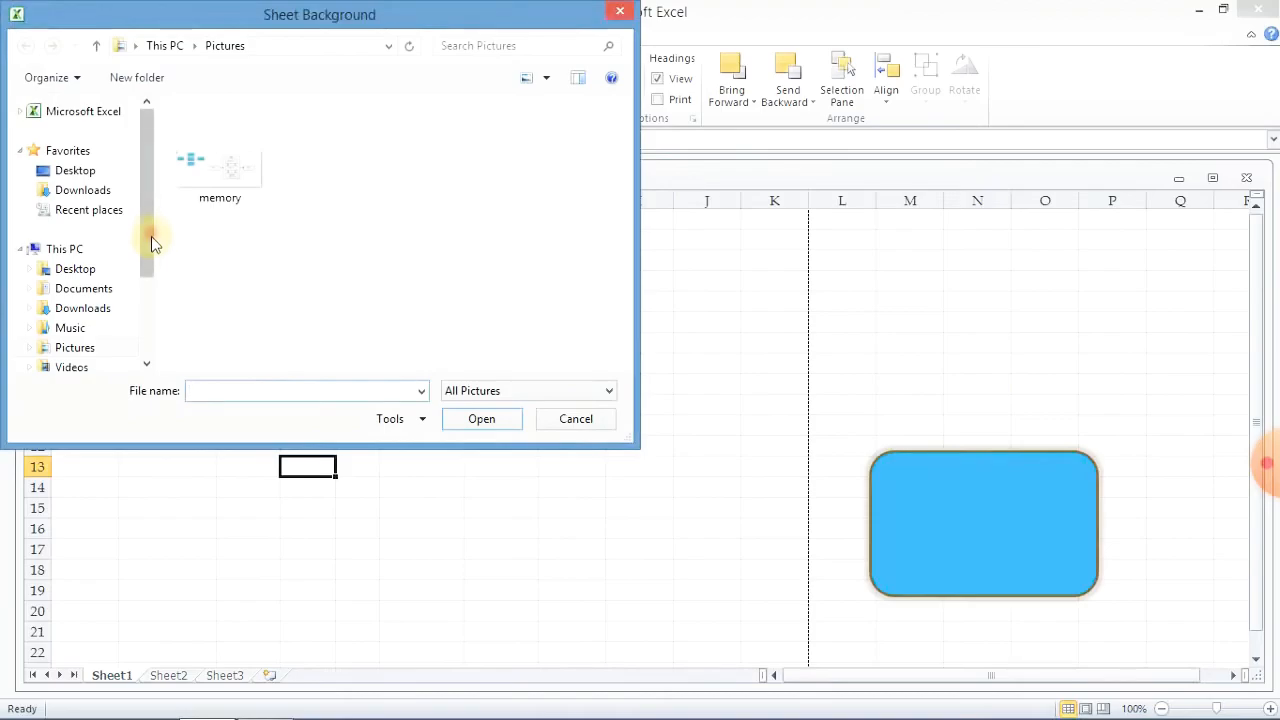
scroll(151, 236, "down", 1)
scroll(153, 264, "down", 2)
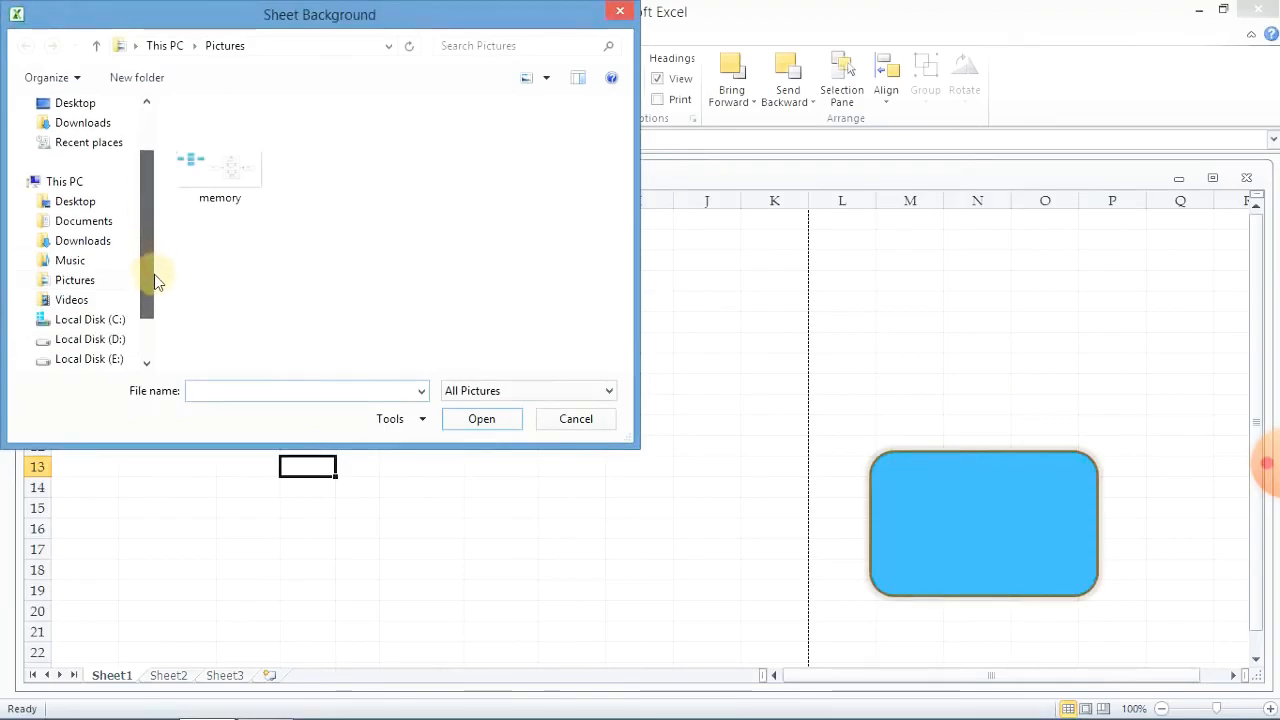
scroll(156, 291, "up", 3)
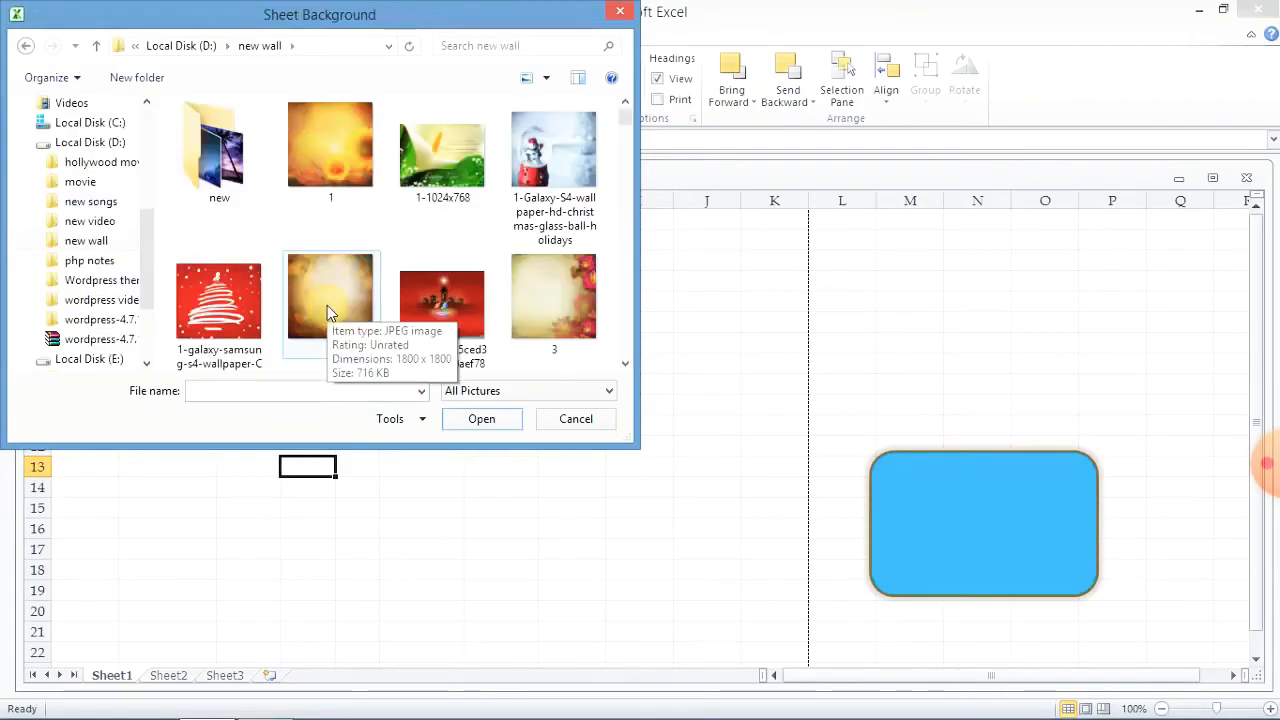
left_click(327, 305)
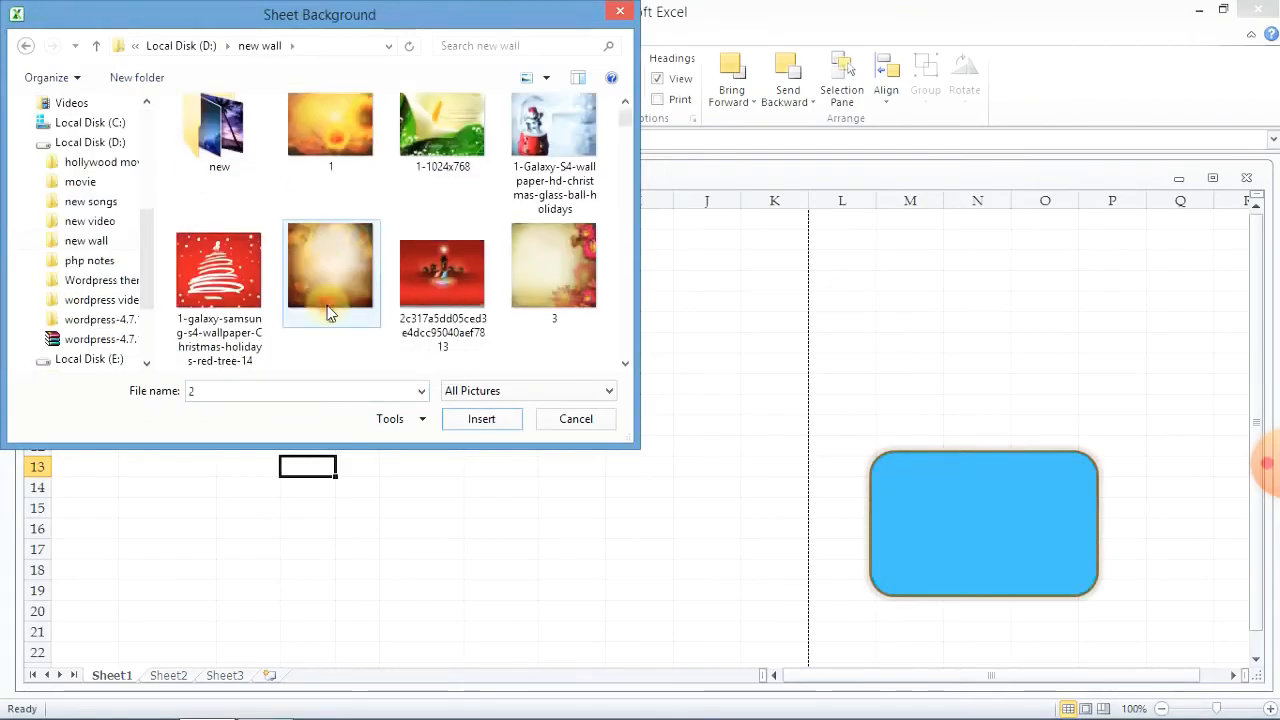
left_click(483, 419)
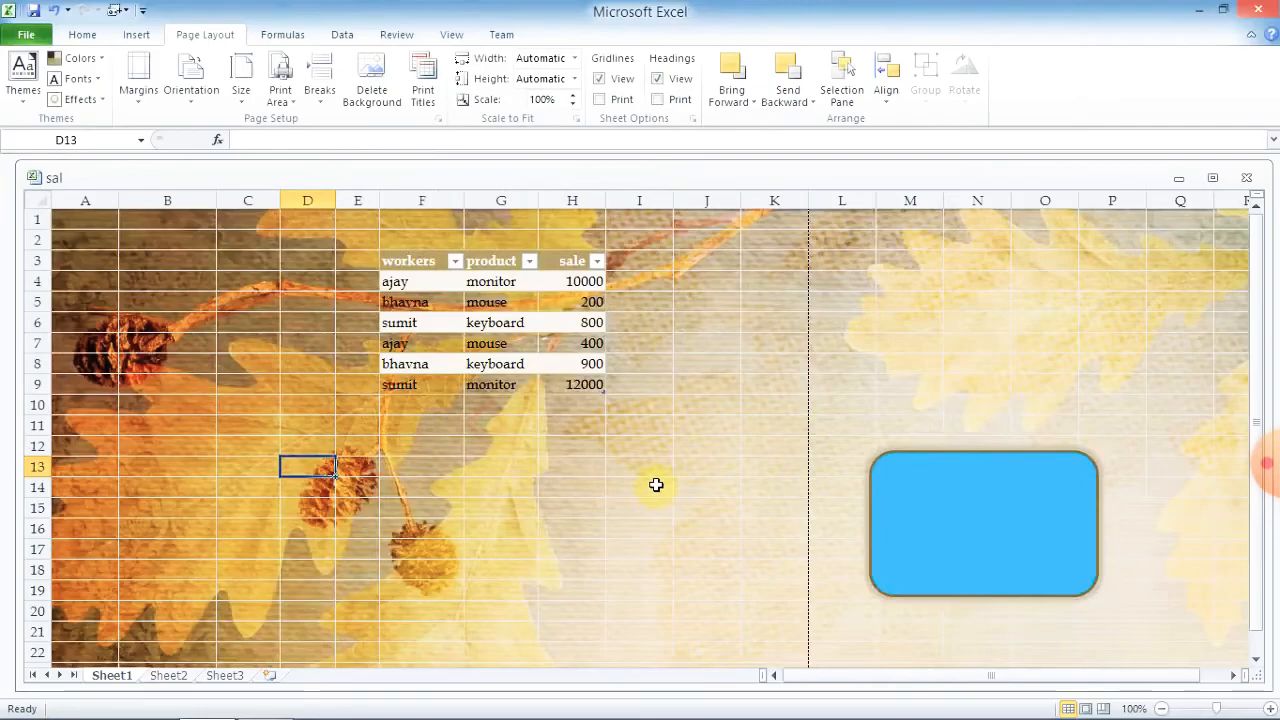
- Look over the background picture down the sheet, and delete the sheet background
scroll(657, 483, "down", 8)
scroll(657, 483, "down", 6)
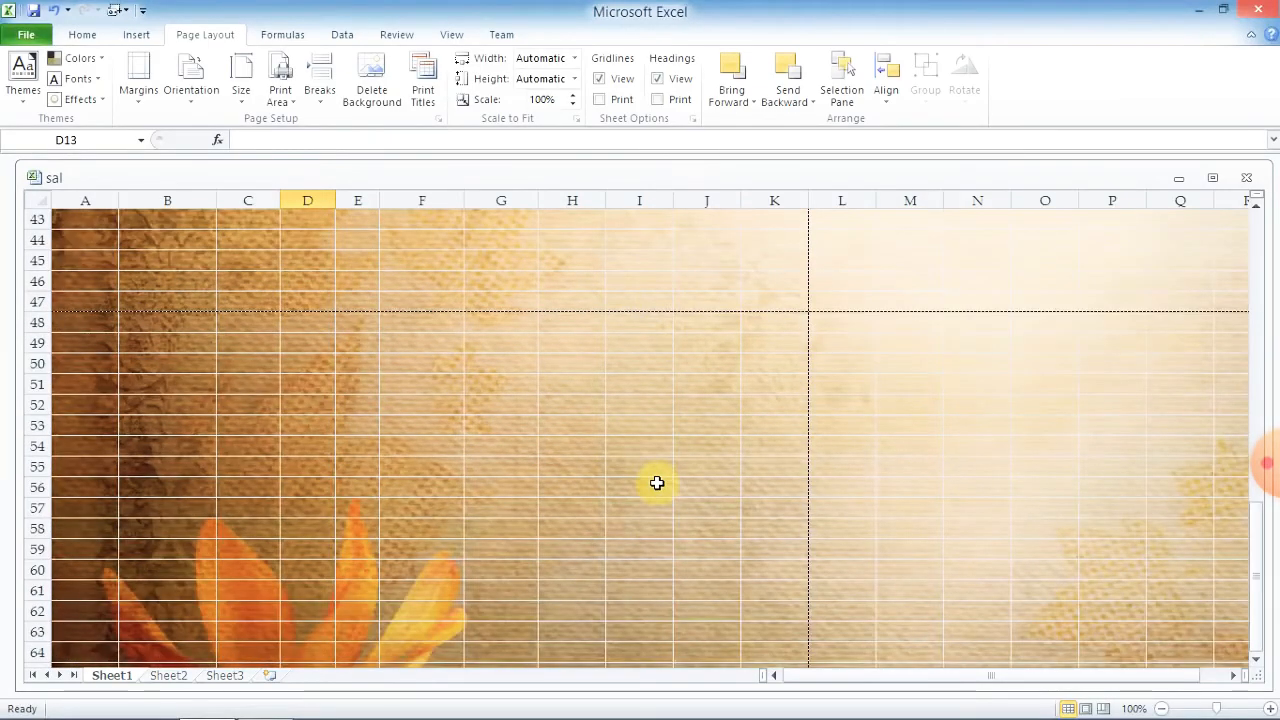
scroll(657, 483, "up", 14)
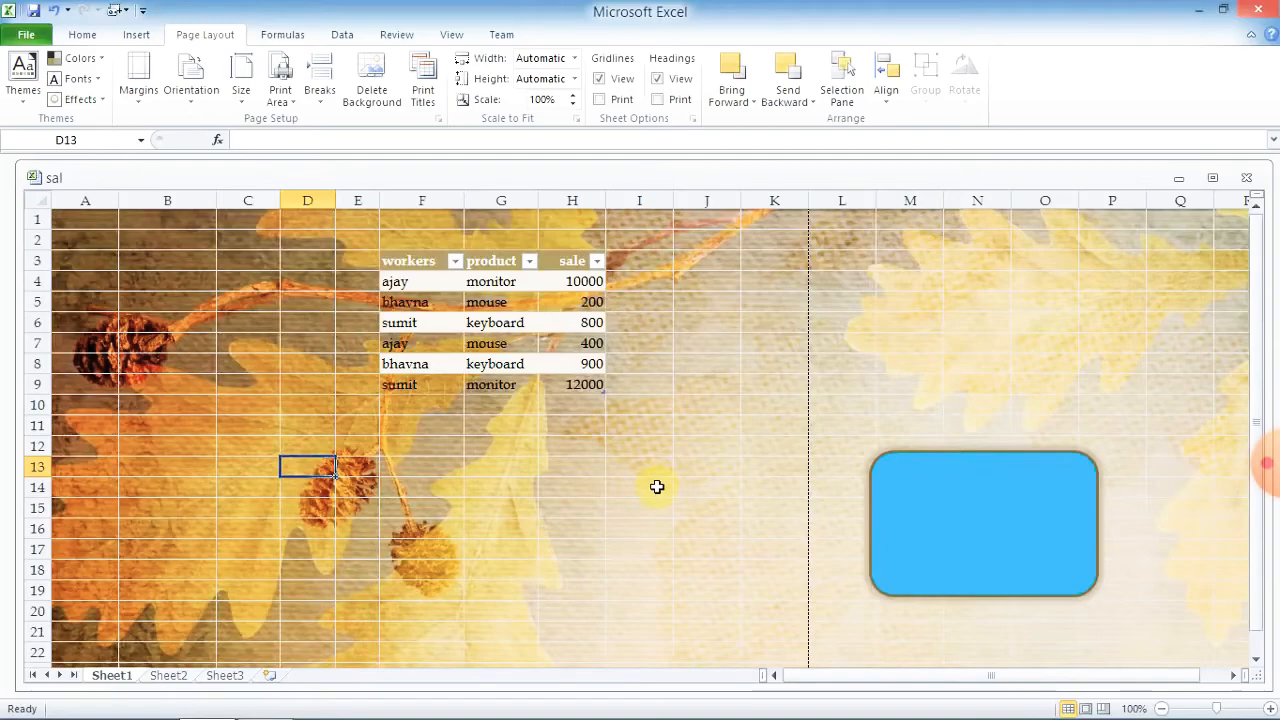
left_click(376, 100)
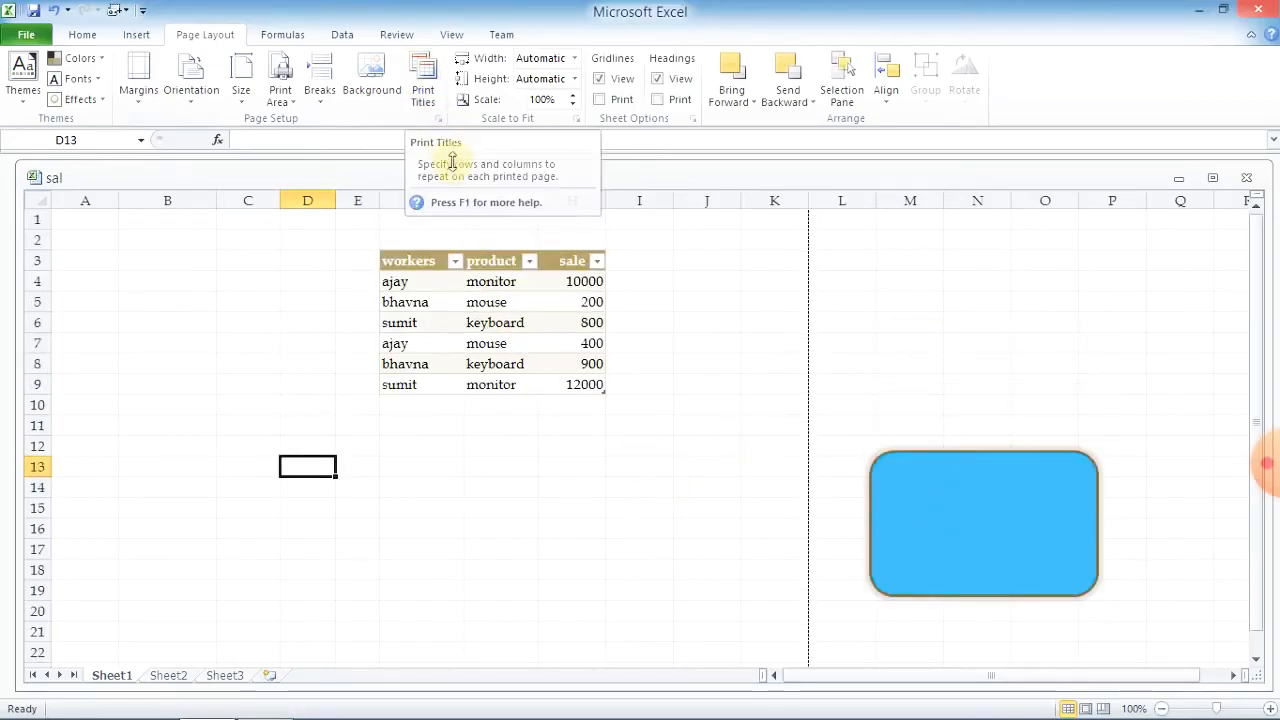
- Switch to Sheet2 with the long name list and page through its print preview to the last page
left_click(165, 677)
scroll(385, 393, "up", 5)
scroll(385, 393, "up", 20)
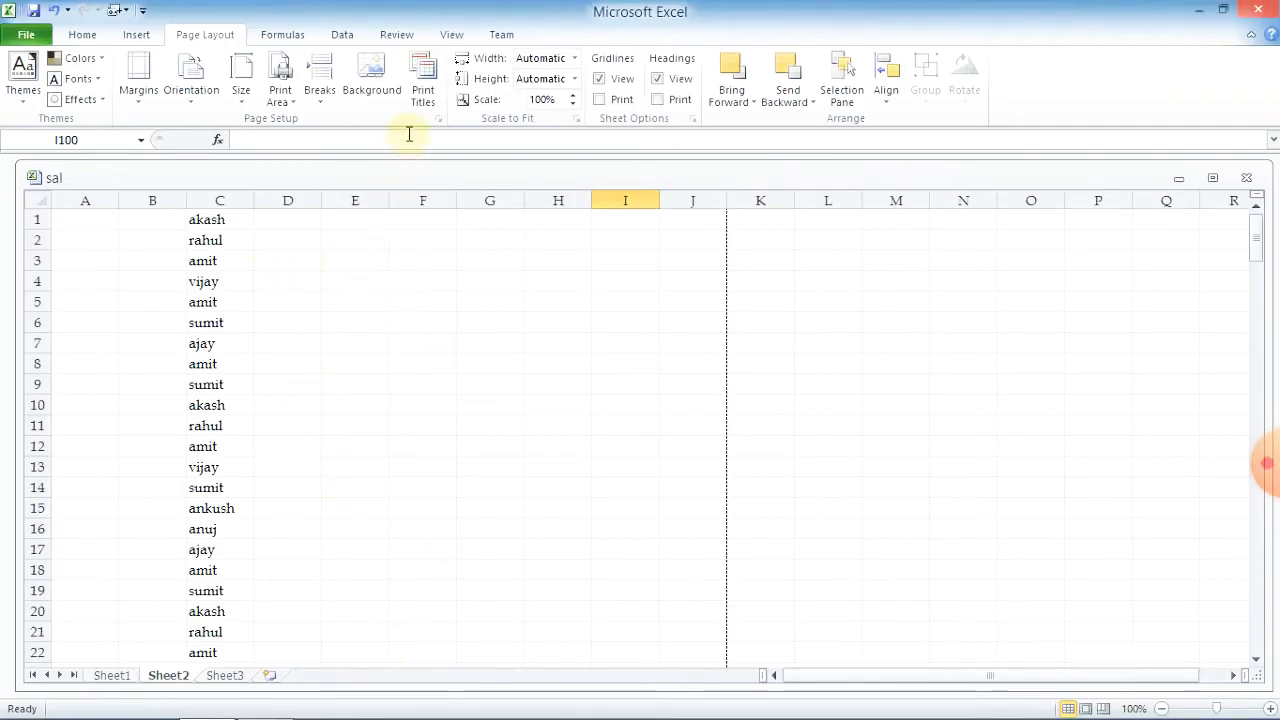
left_click(47, 40)
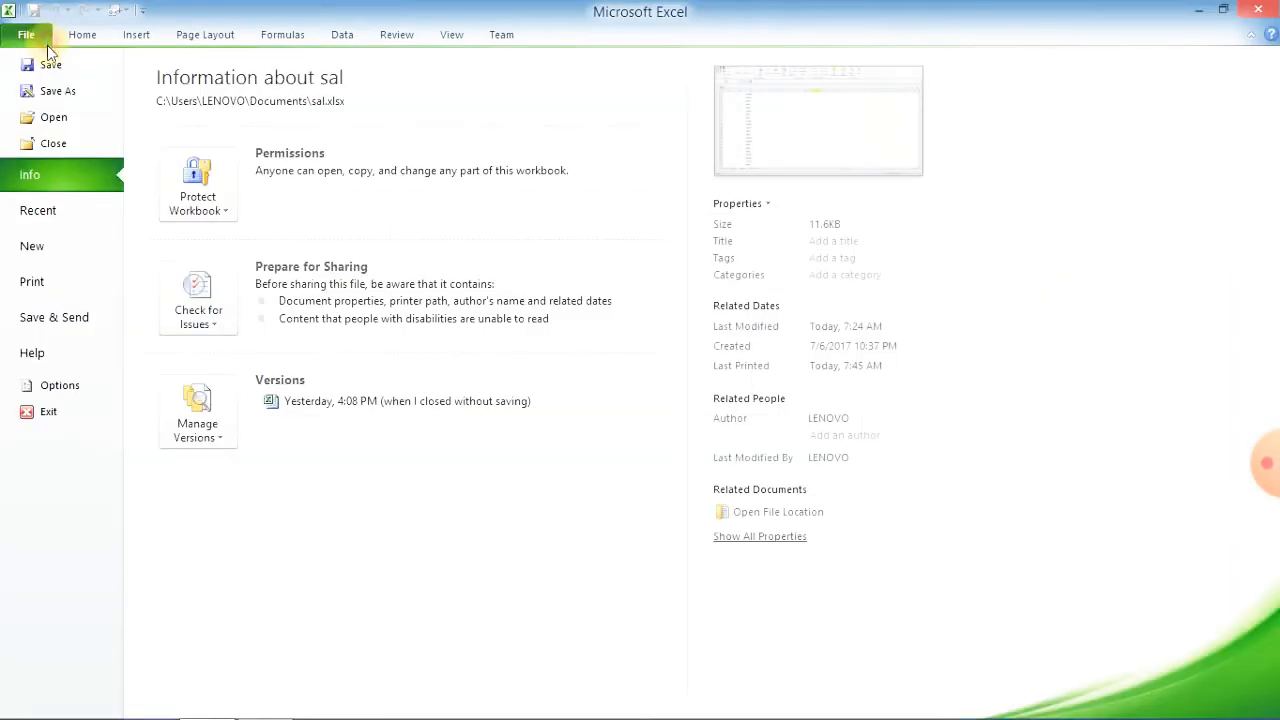
left_click(50, 281)
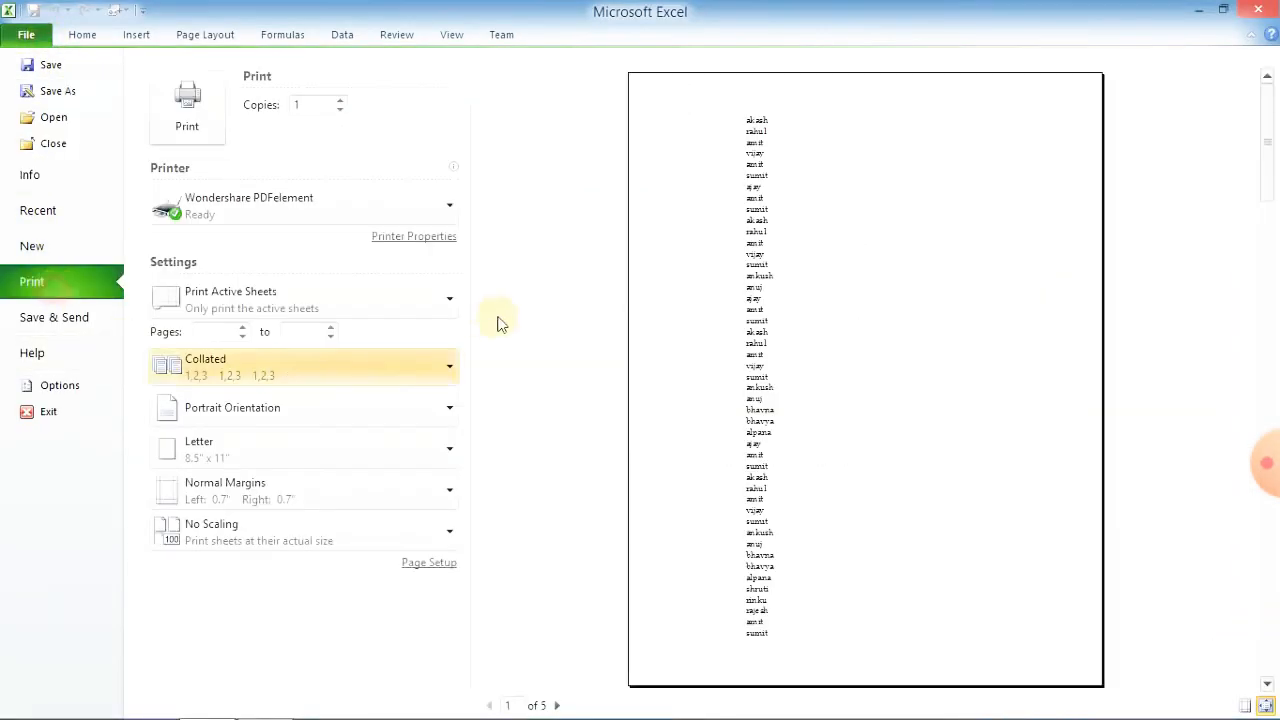
scroll(672, 229, "down", 4)
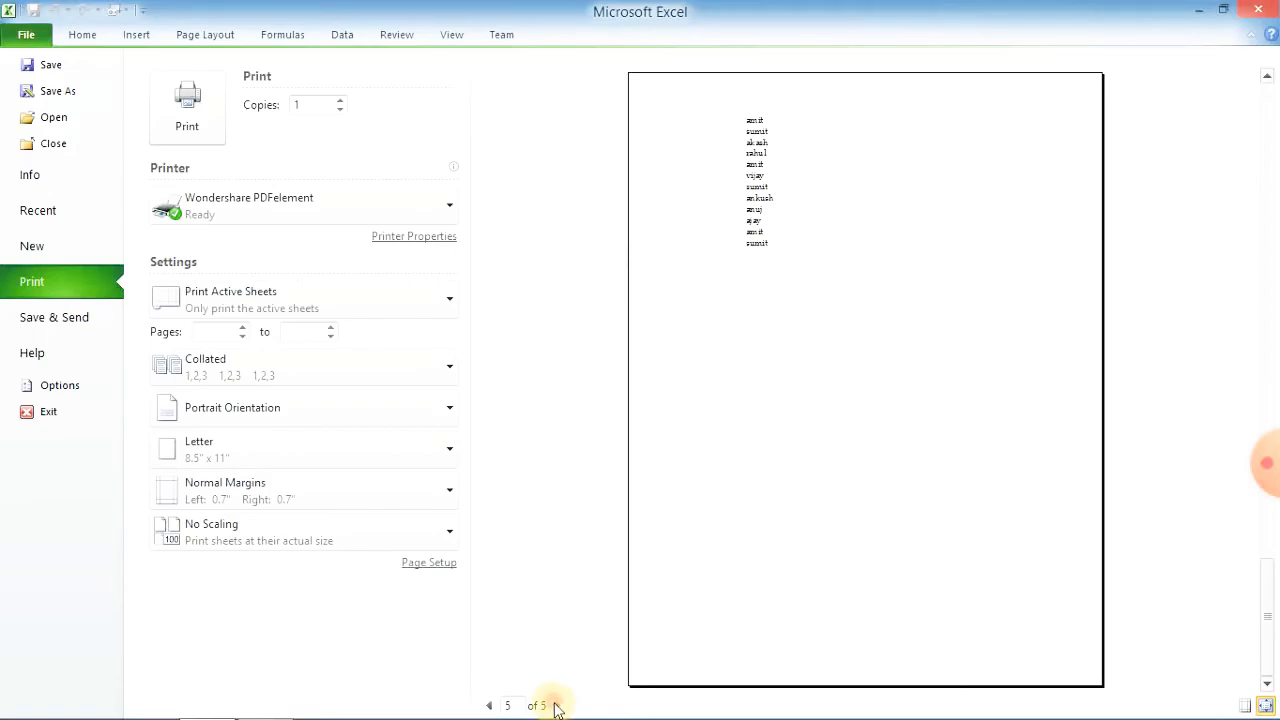
- Page back and forth through the print preview of the name list to examine its pages, and return to the sheet
left_click(489, 706)
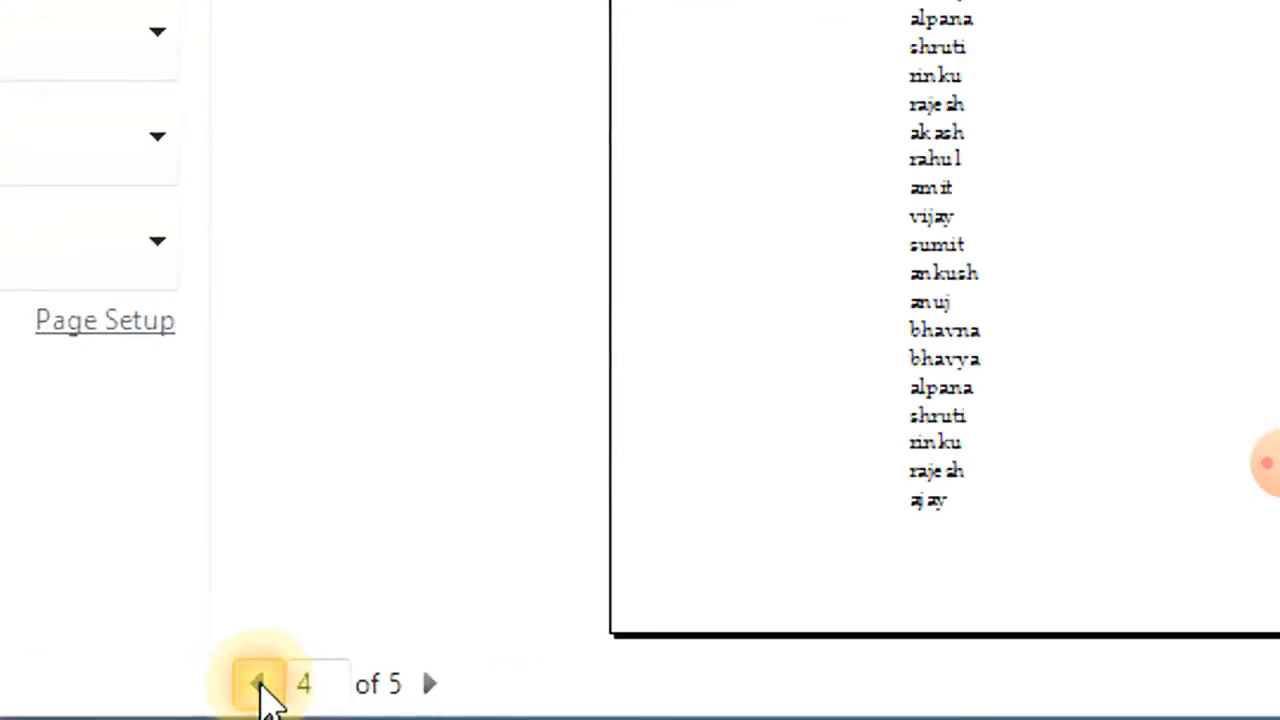
left_click(259, 683)
left_click(259, 683)
left_click(259, 683)
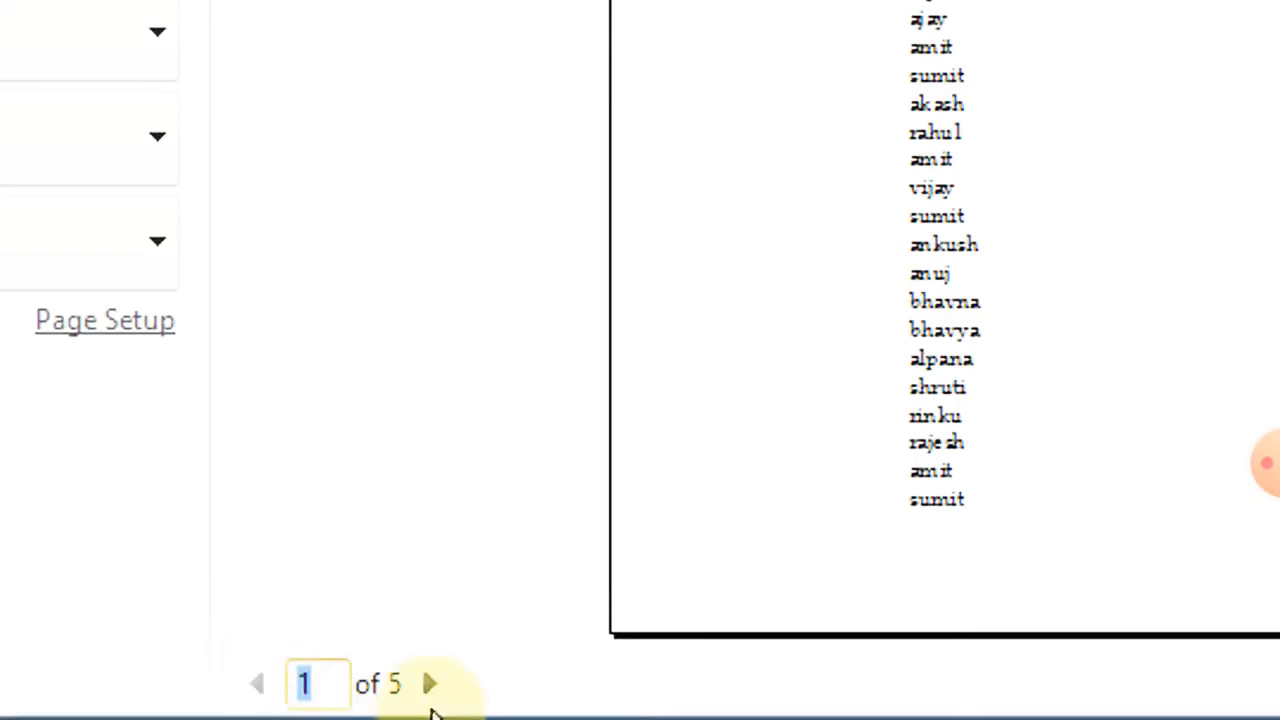
left_click(425, 686)
left_click(427, 688)
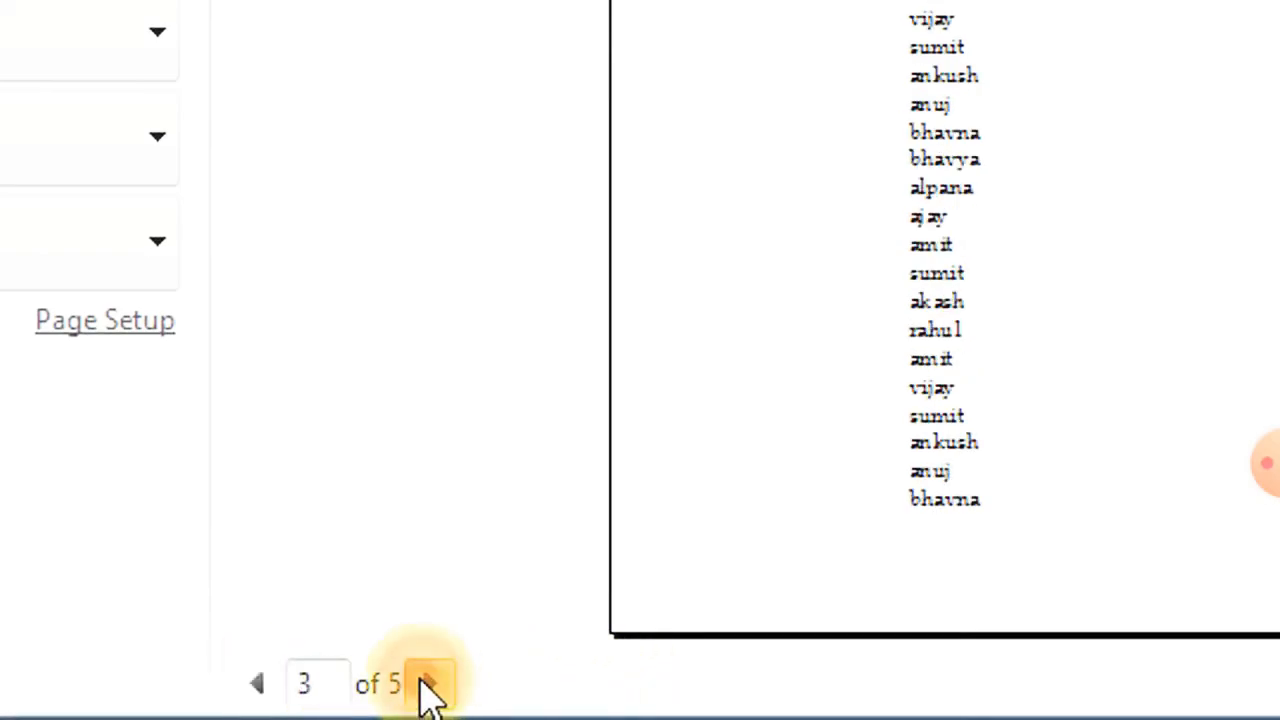
left_click(427, 686)
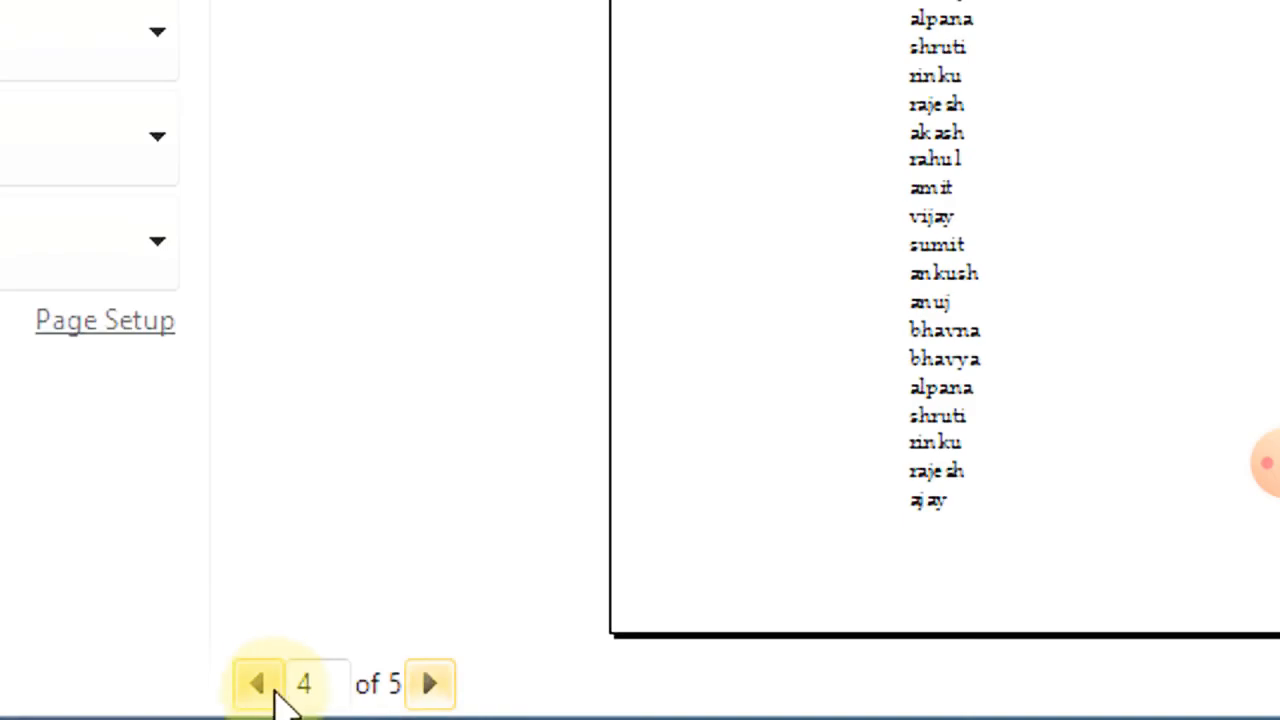
left_click(265, 690)
left_click(265, 690)
left_click(265, 692)
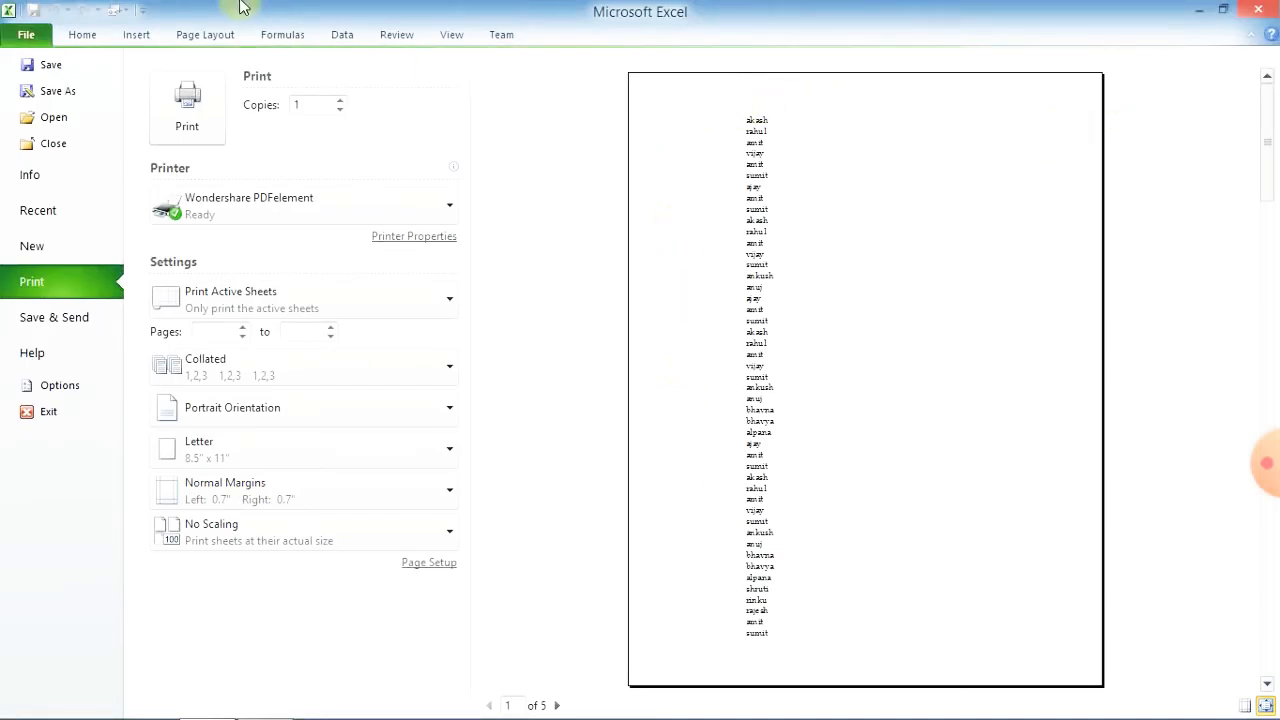
left_click(200, 38)
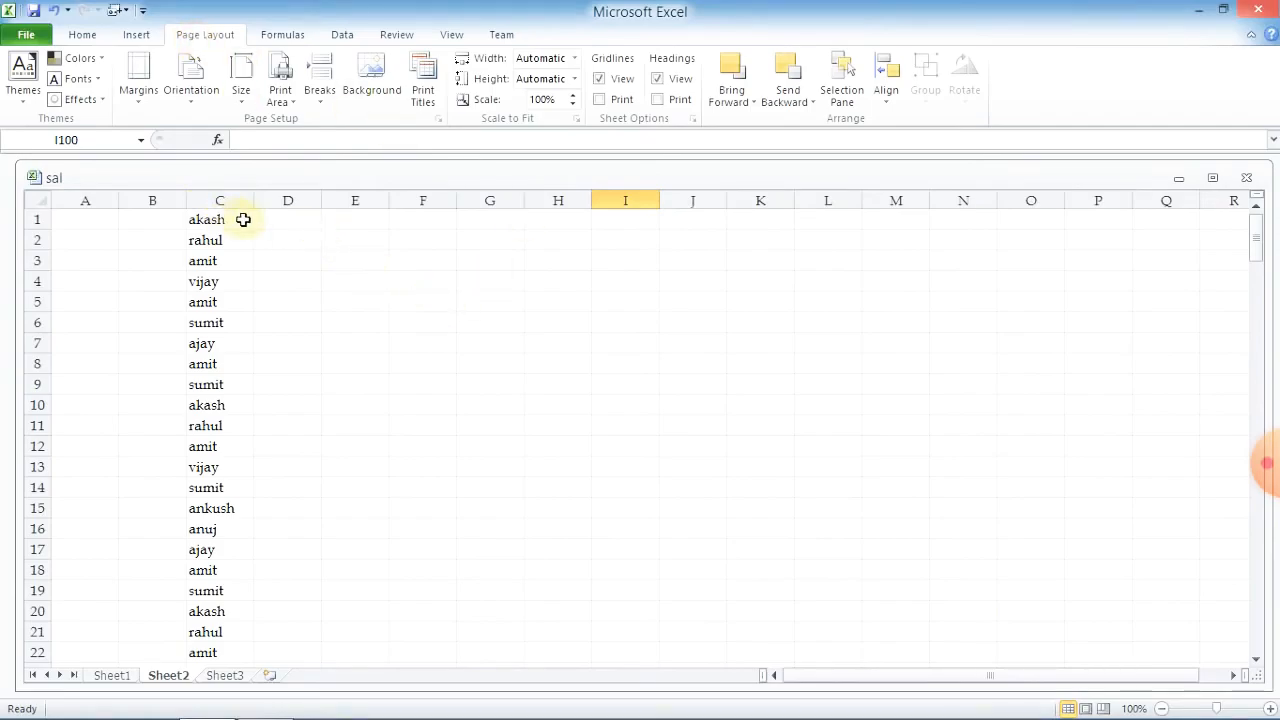
- Insert two blank sheet rows above the name list at row 1
left_click(288, 221)
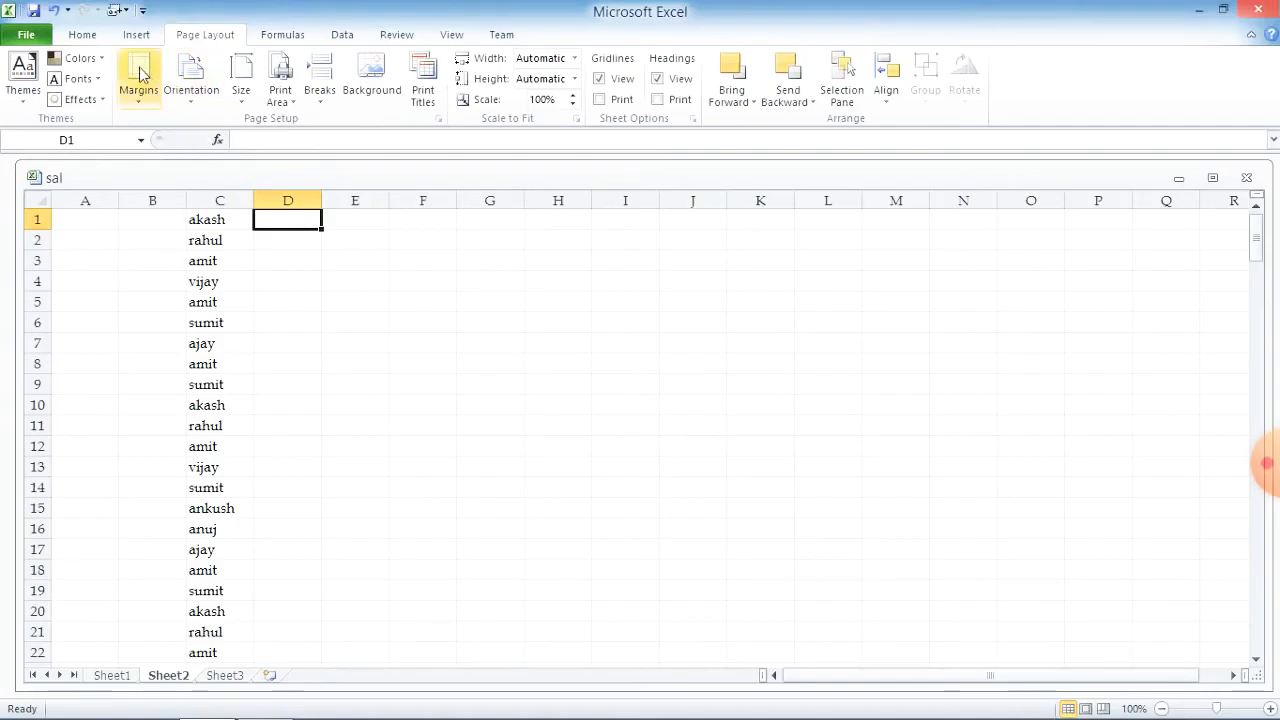
left_click(81, 42)
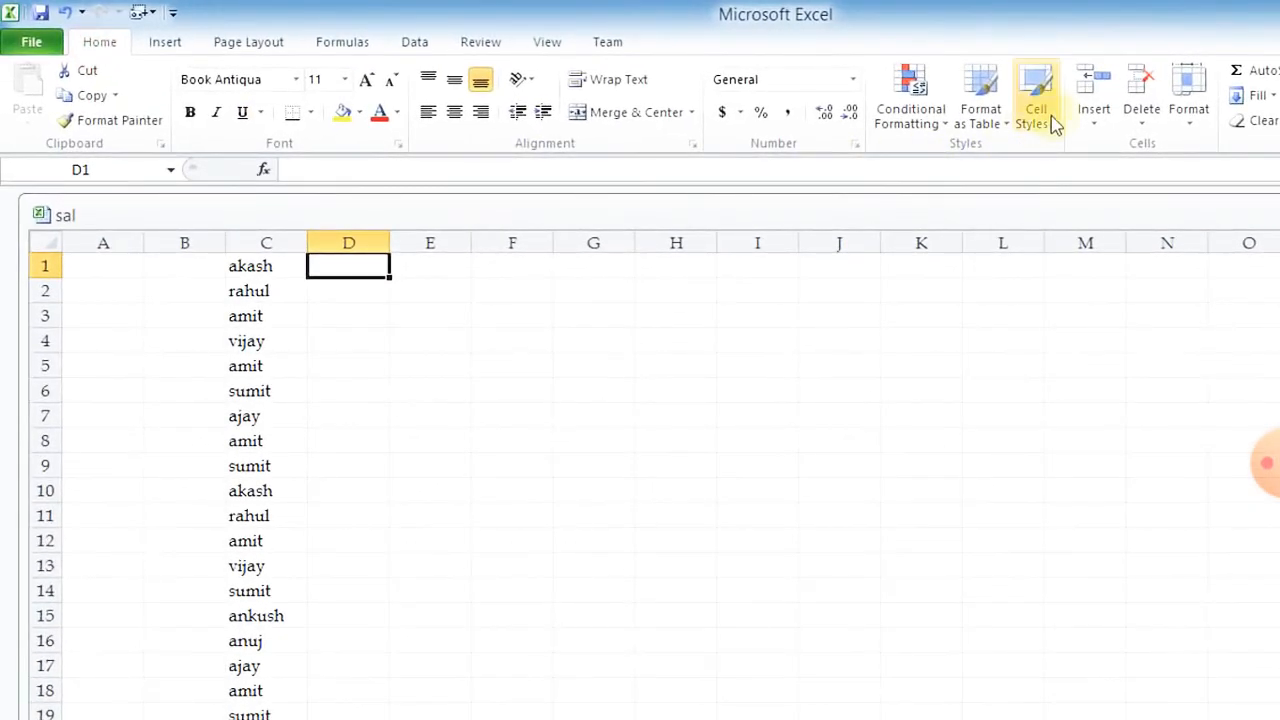
left_click(1097, 128)
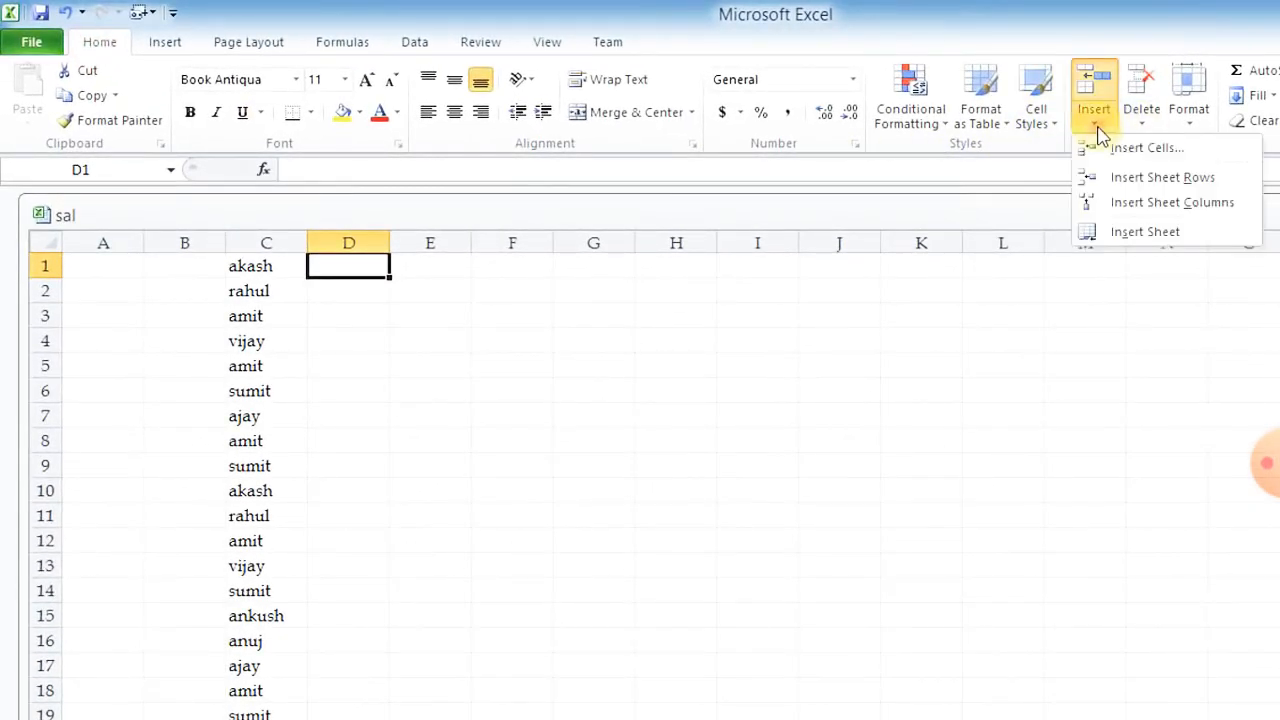
left_click(1136, 183)
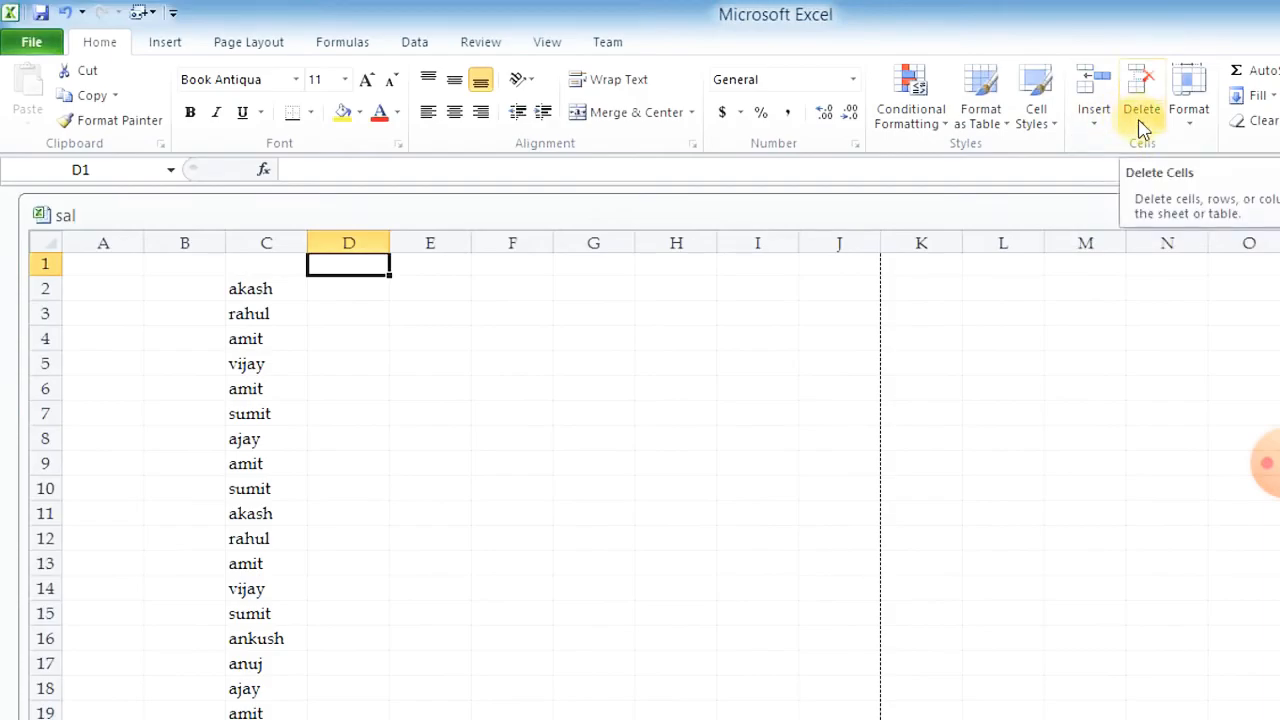
left_click(1094, 122)
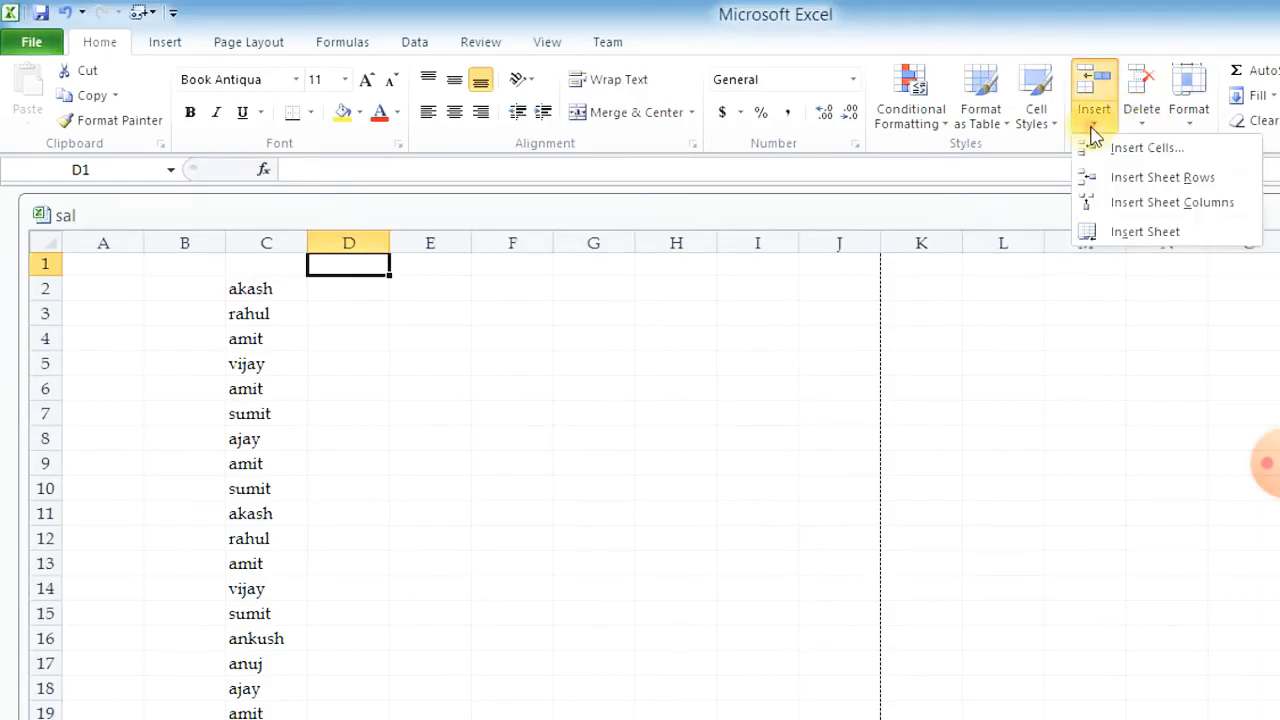
left_click(1122, 180)
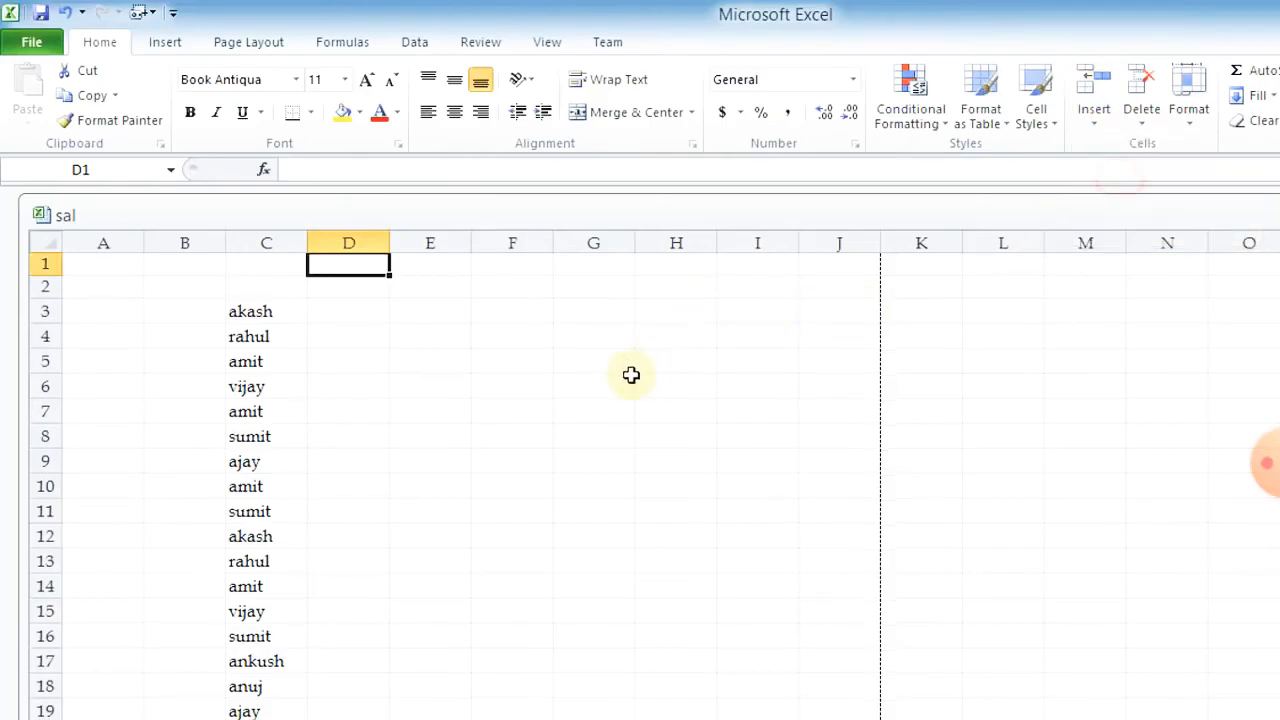
- Enter the heading "name of workers" in cell C1 above the list
left_click(414, 331)
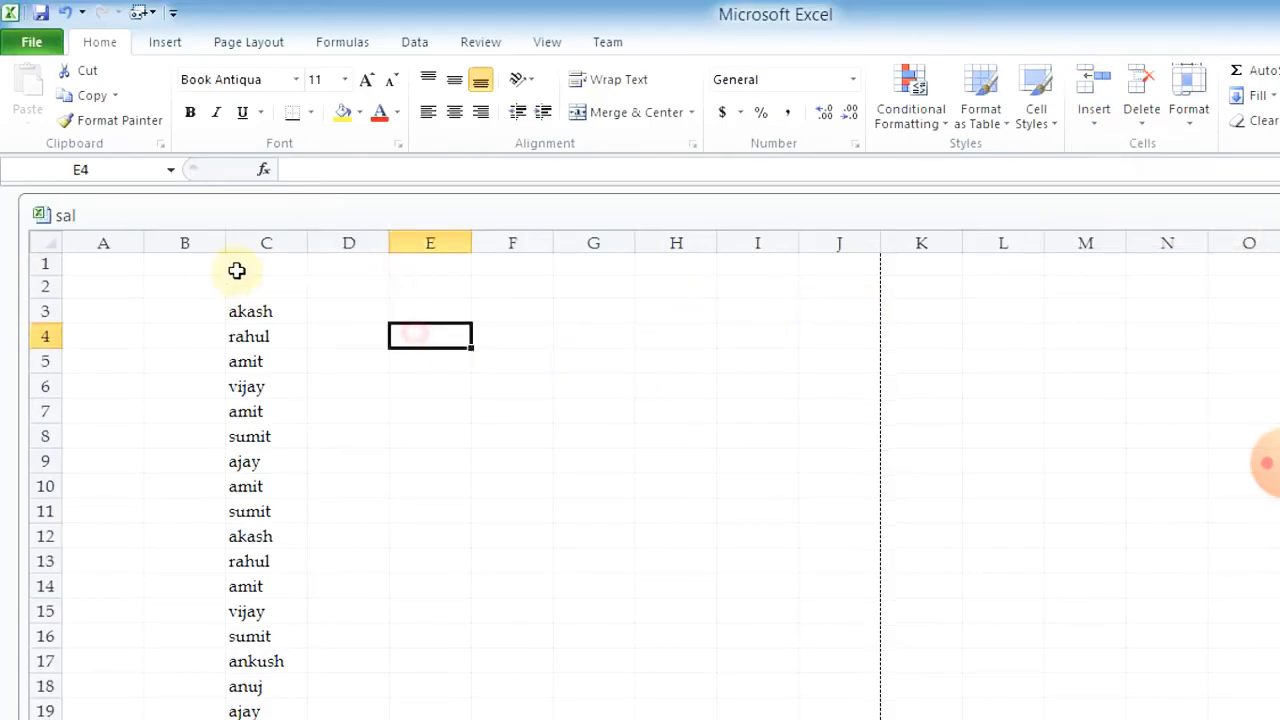
left_click(251, 265)
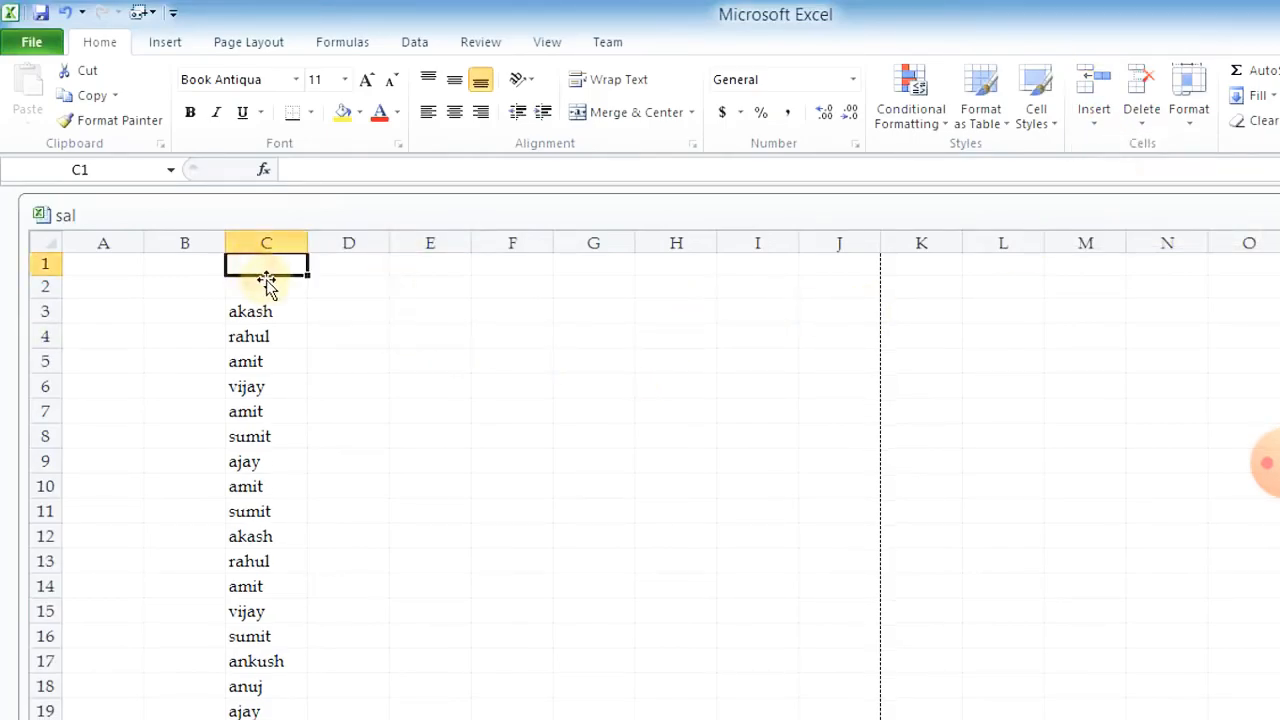
type("na")
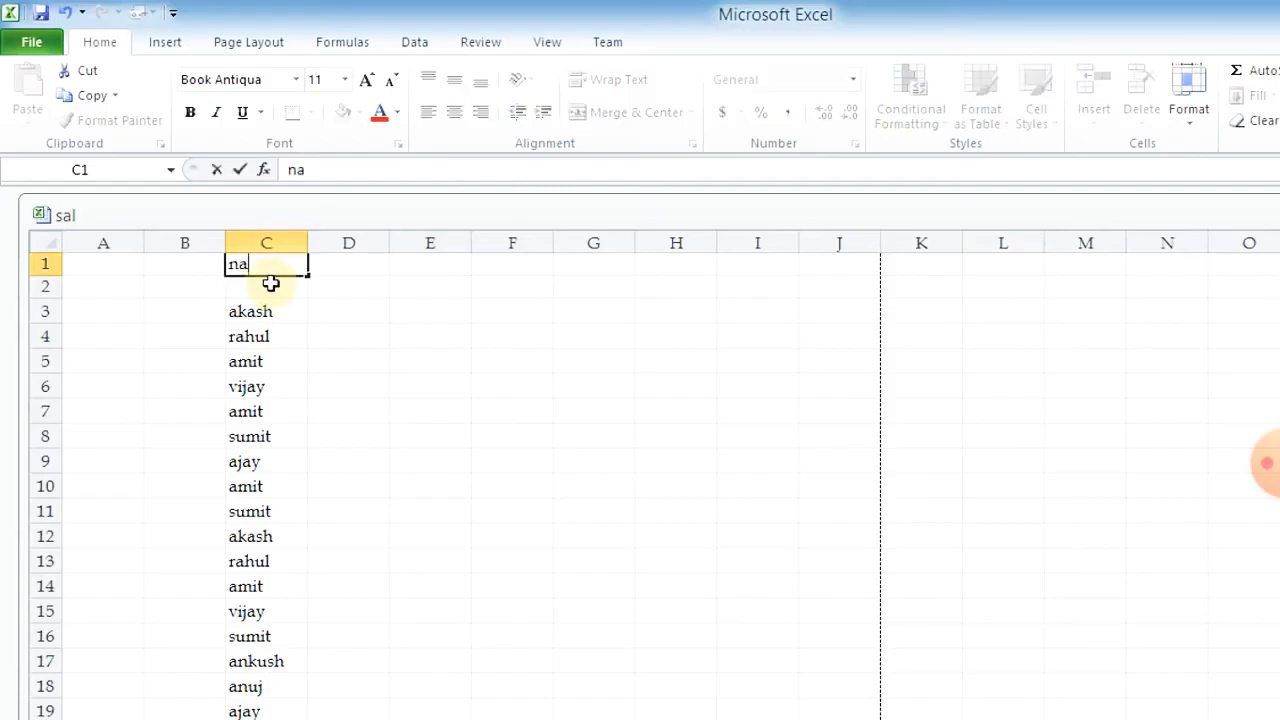
type("me of workers")
left_click(667, 480)
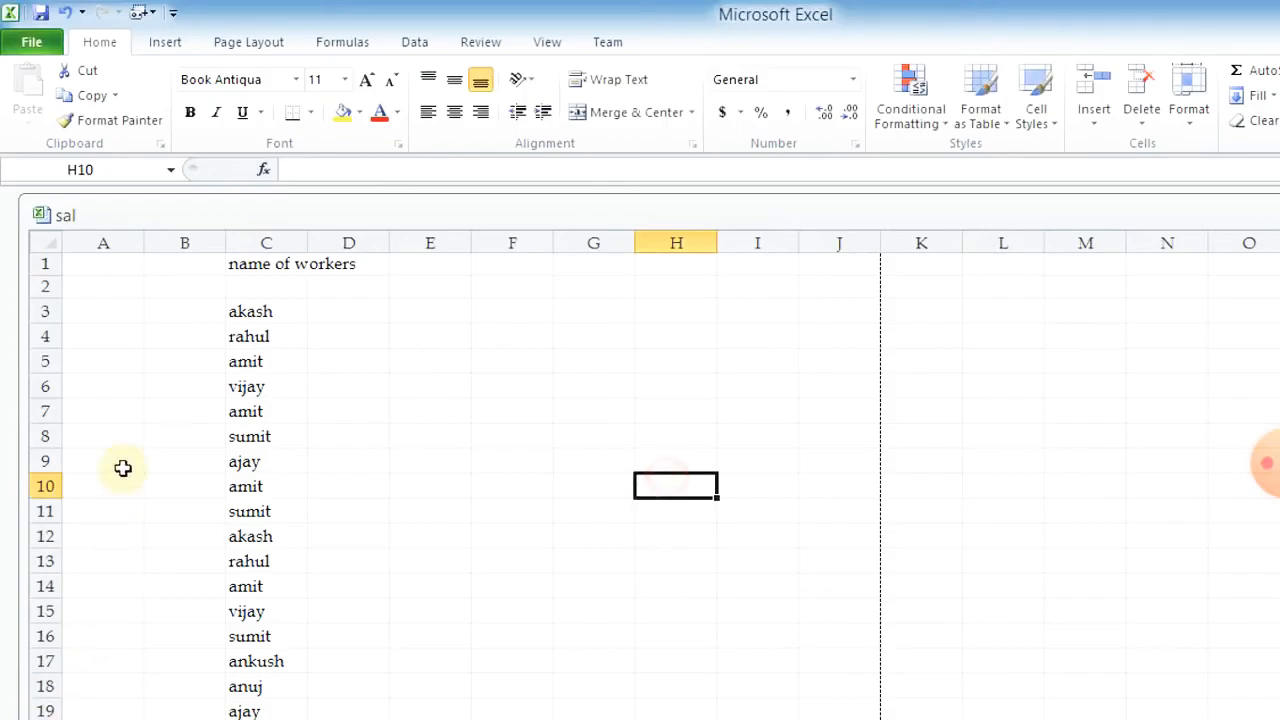
- Format the heading in row 1 with font size 16 and bold
left_click_drag(240, 263, 348, 263)
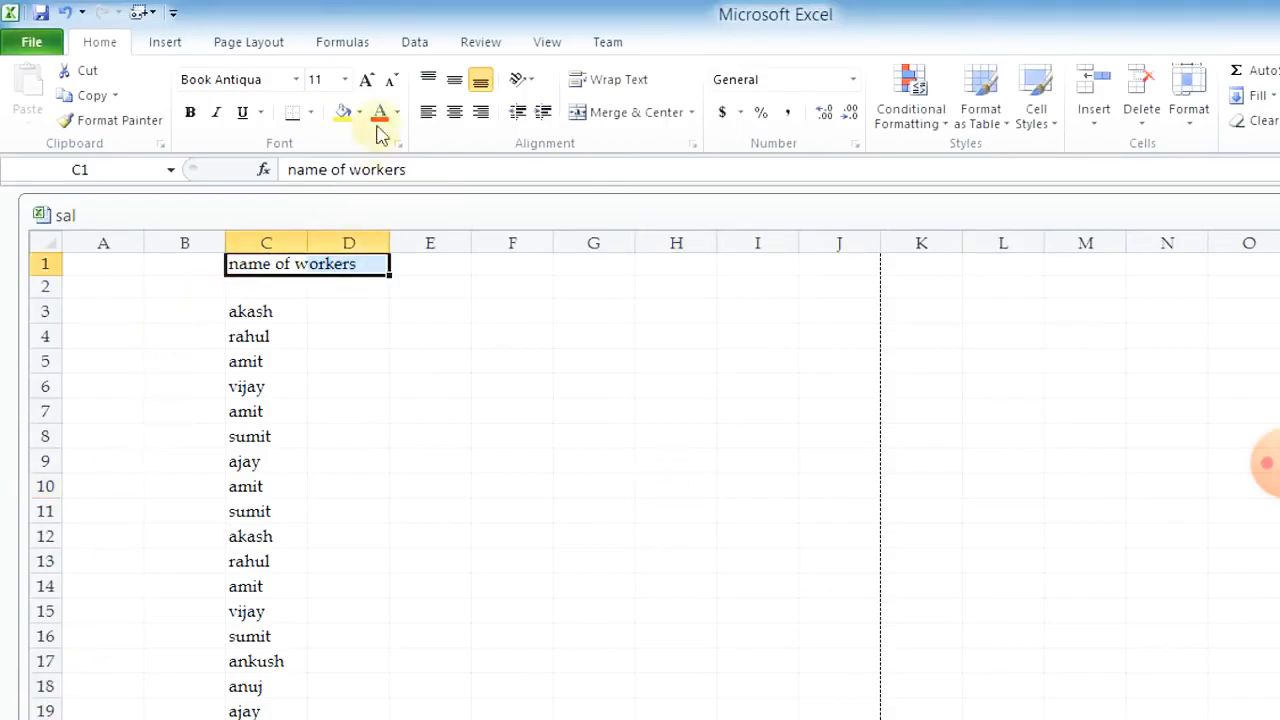
left_click(344, 79)
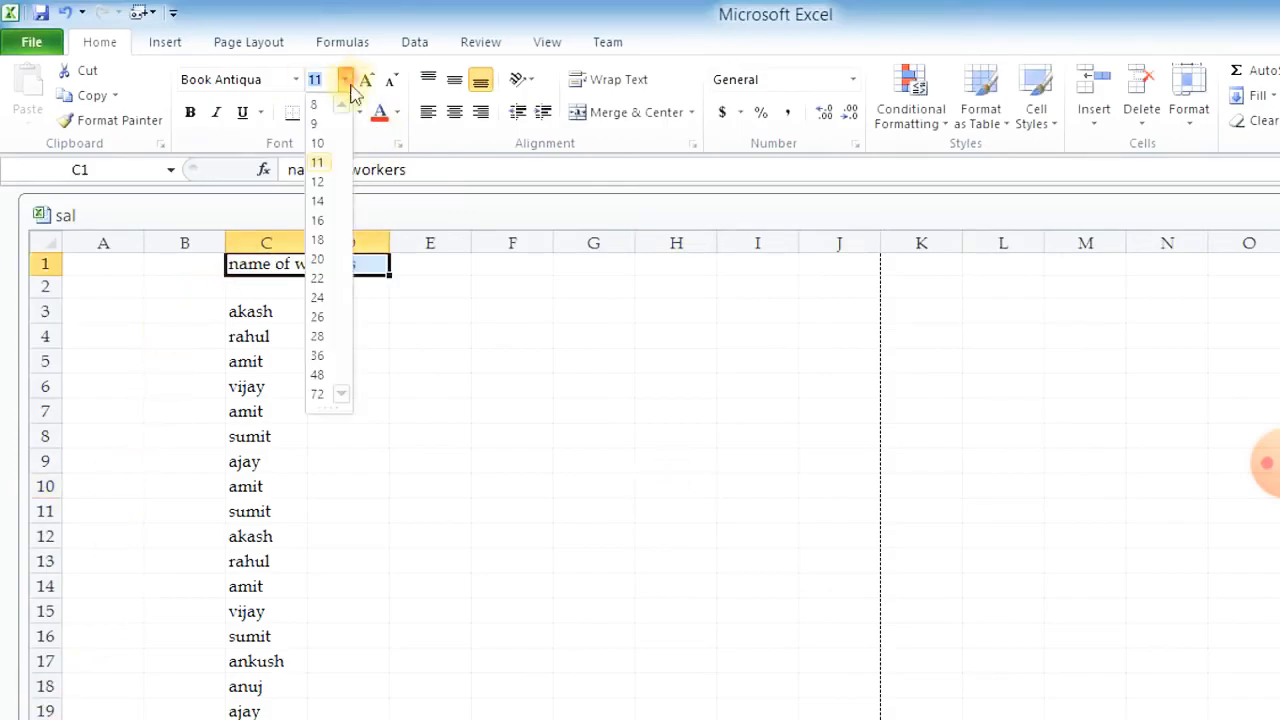
left_click(318, 222)
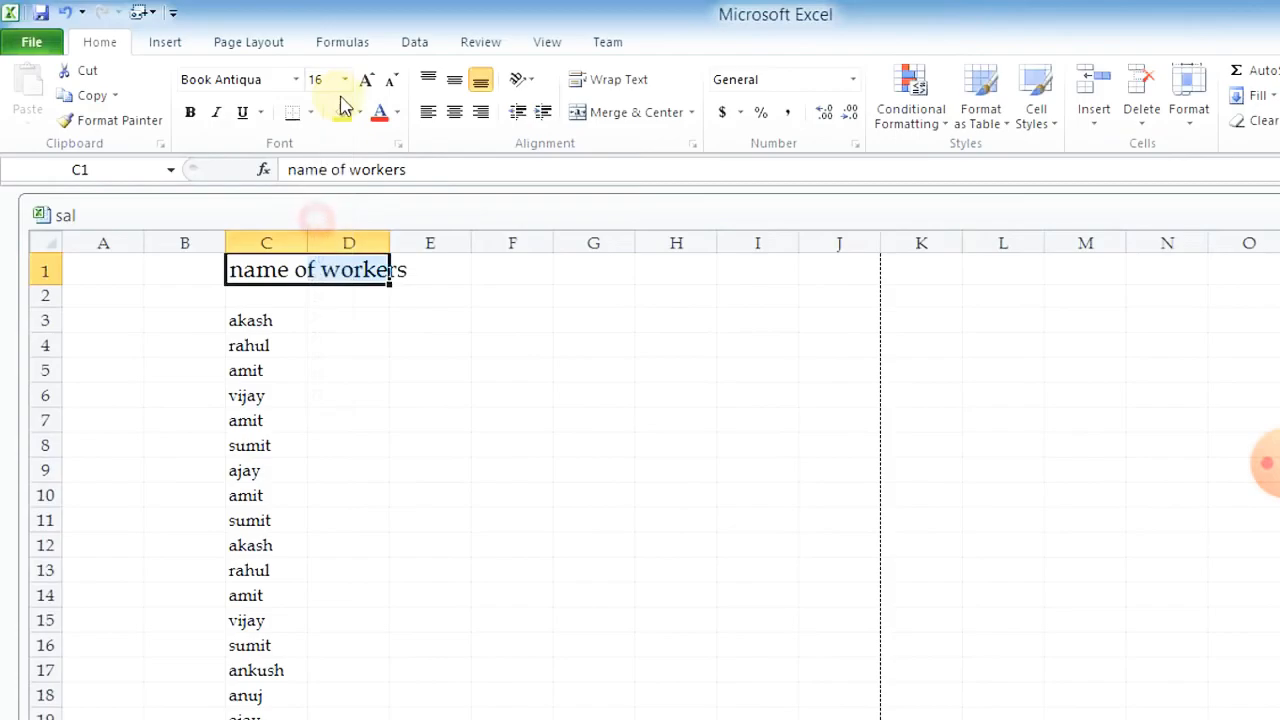
left_click(190, 112)
left_click(343, 363)
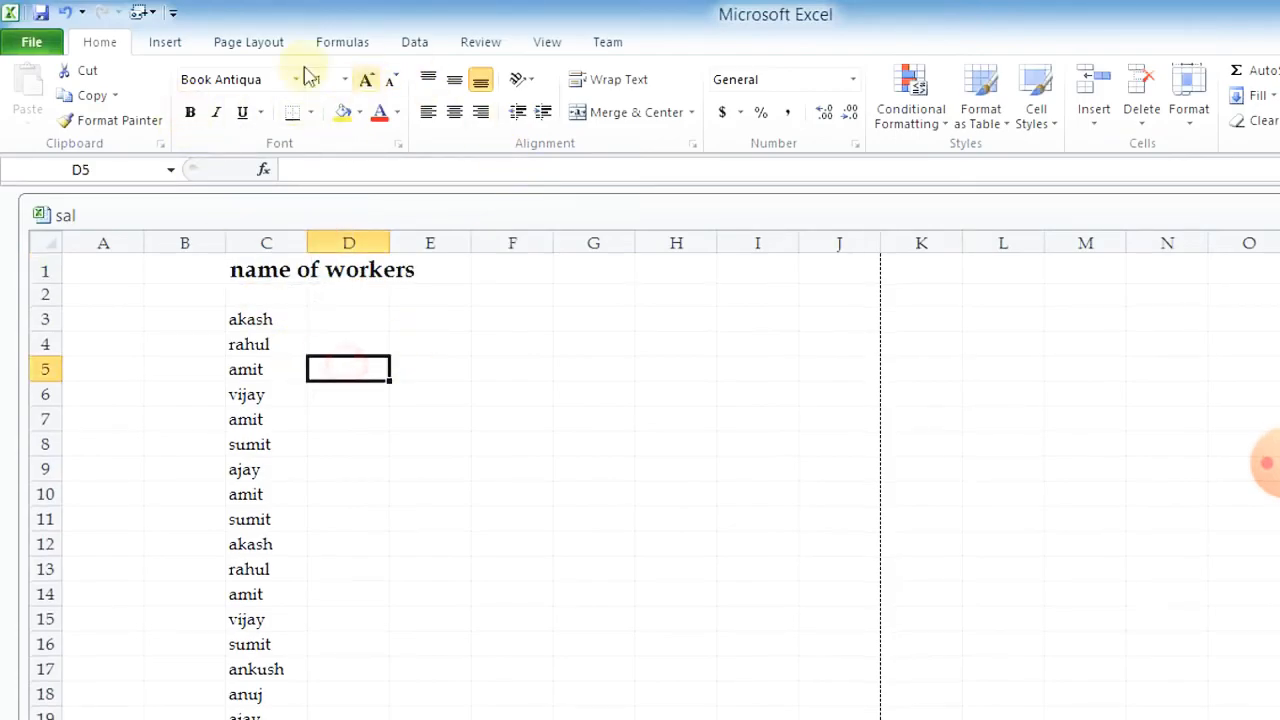
- Page through the print preview to the last page to check where the heading prints, and return to the sheet
left_click(33, 44)
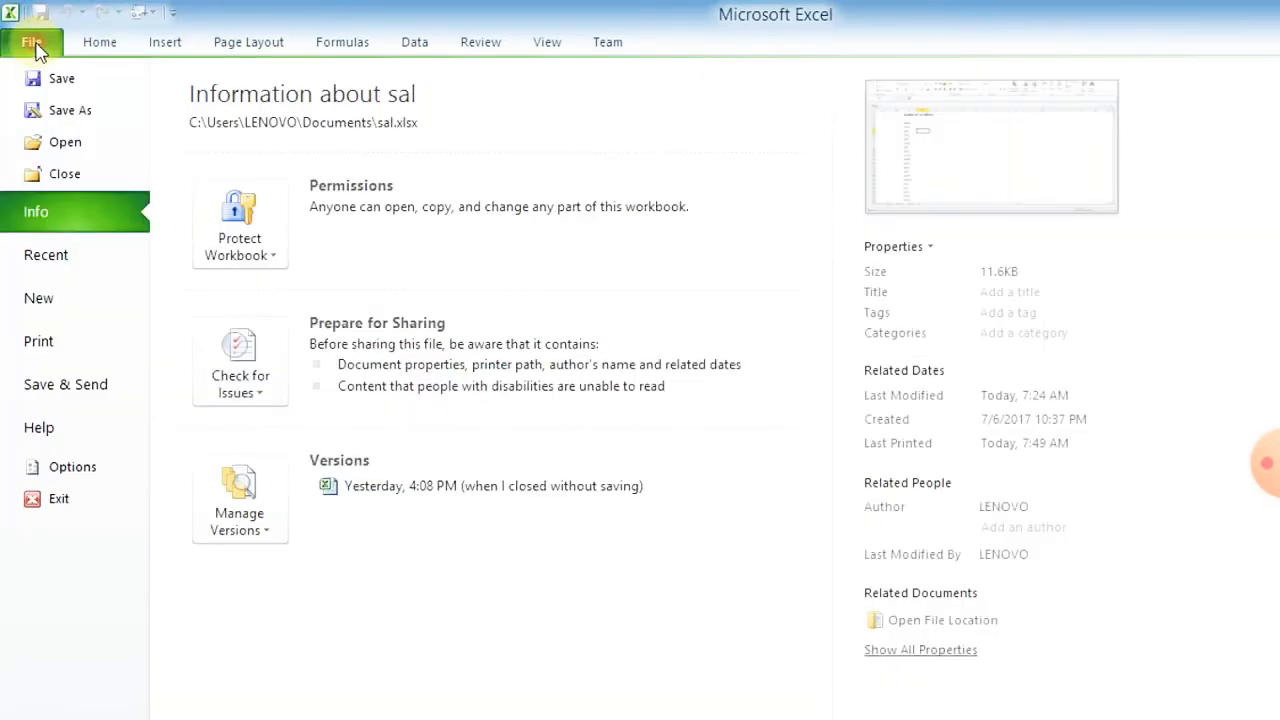
left_click(38, 345)
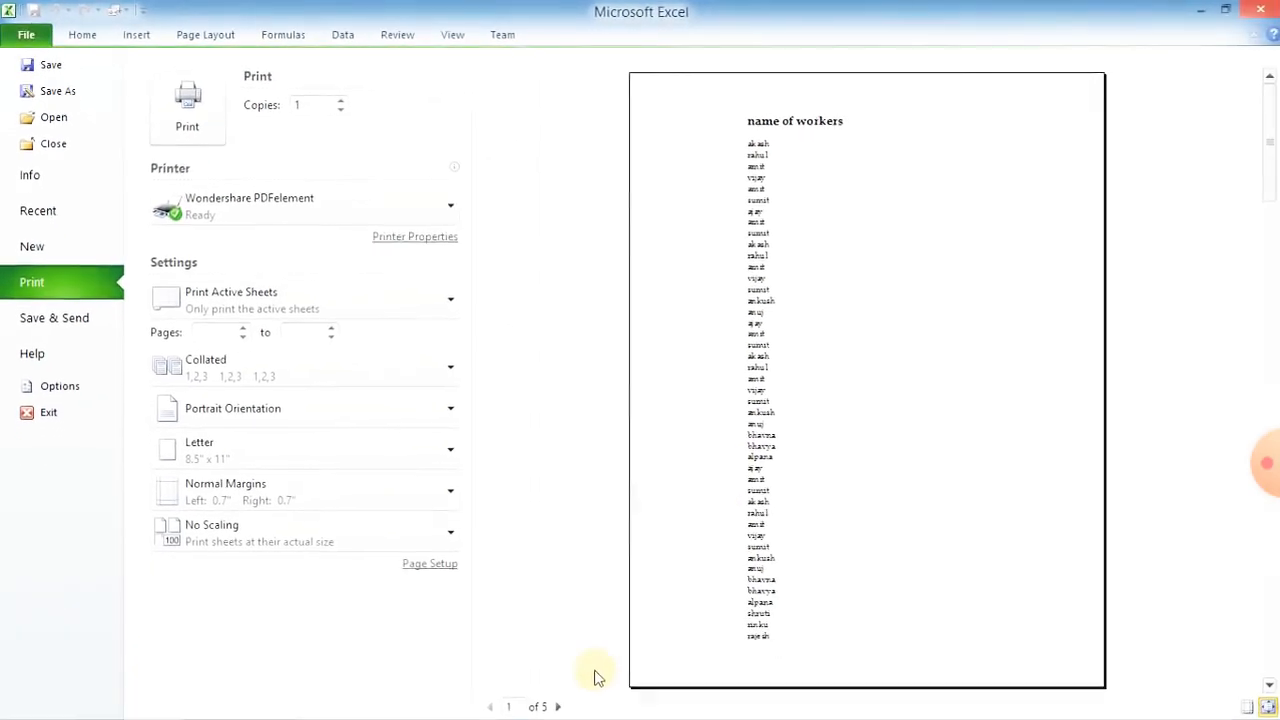
left_click(558, 706)
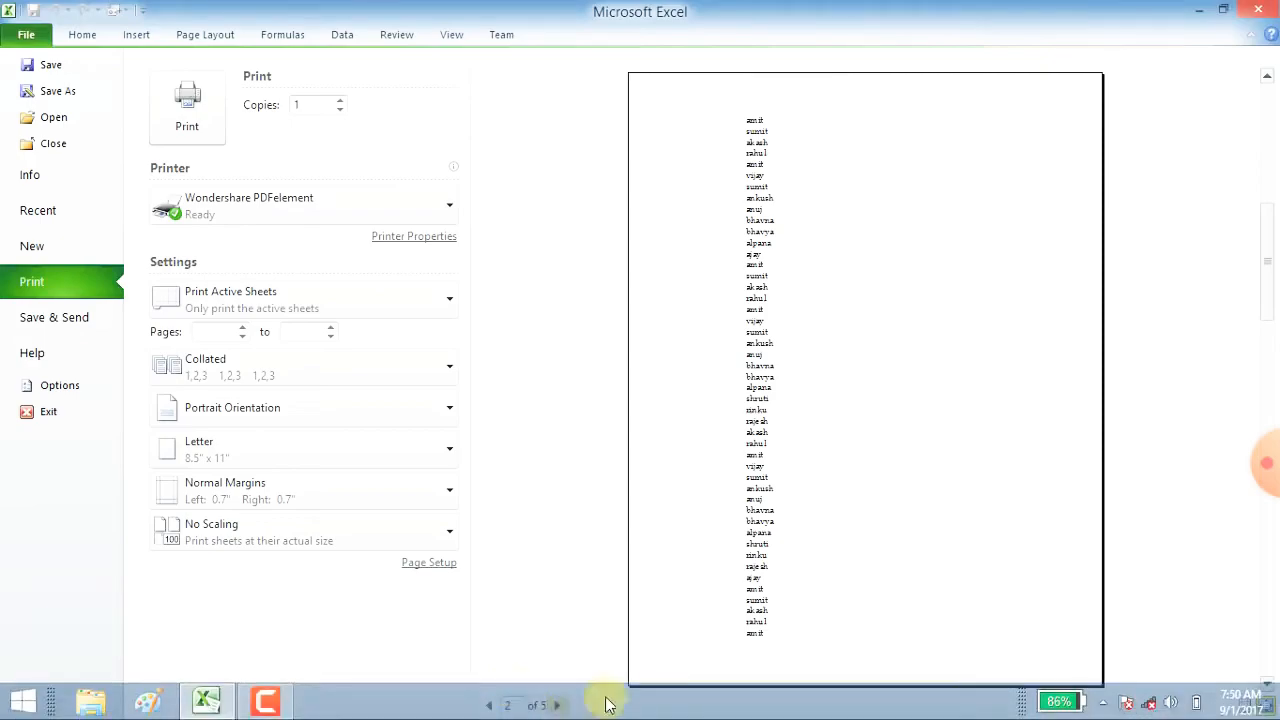
left_click(558, 706)
left_click(558, 706)
left_click(558, 706)
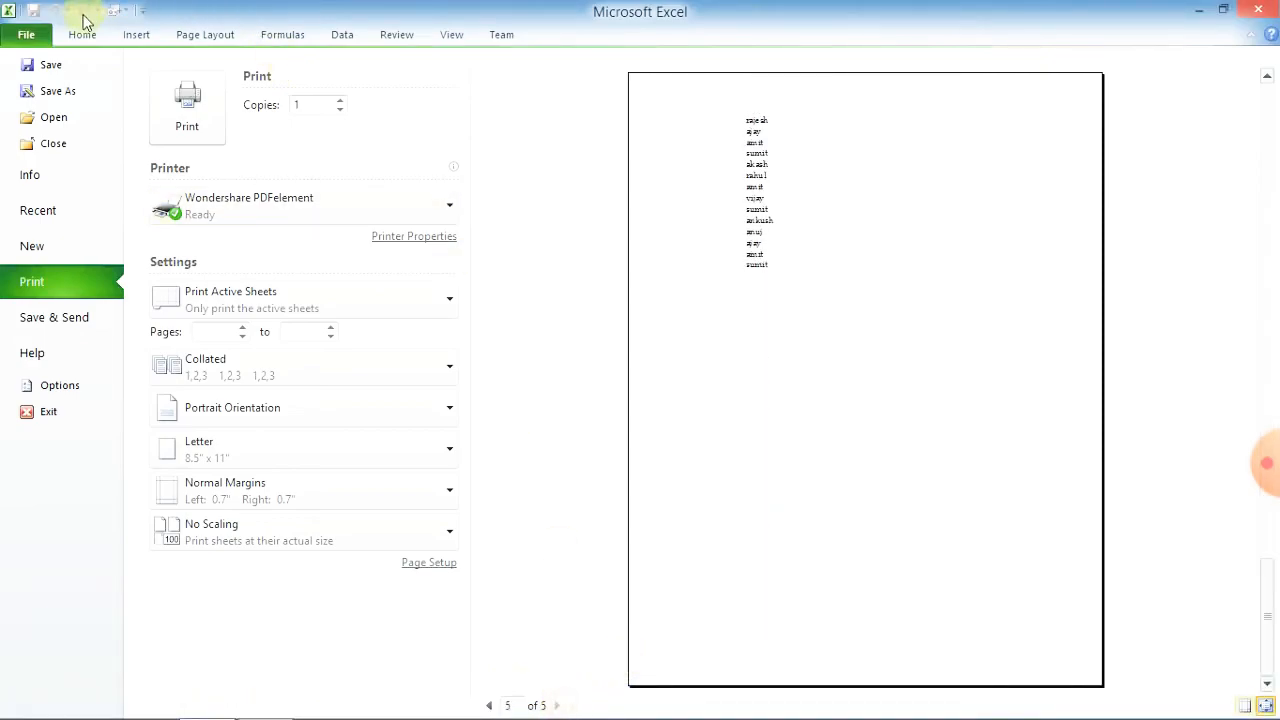
left_click(222, 38)
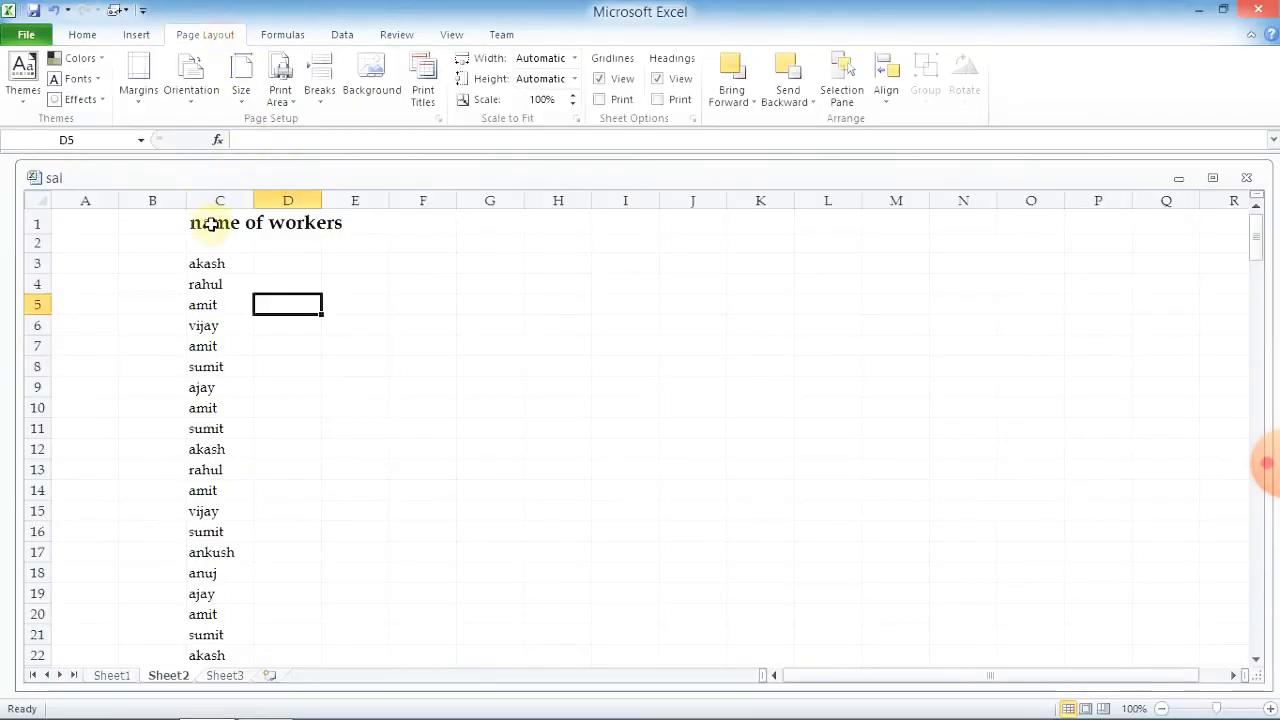
- Set row 1 ($1:$1) with the heading as the print title row to repeat at the top of every page
left_click_drag(211, 226, 326, 220)
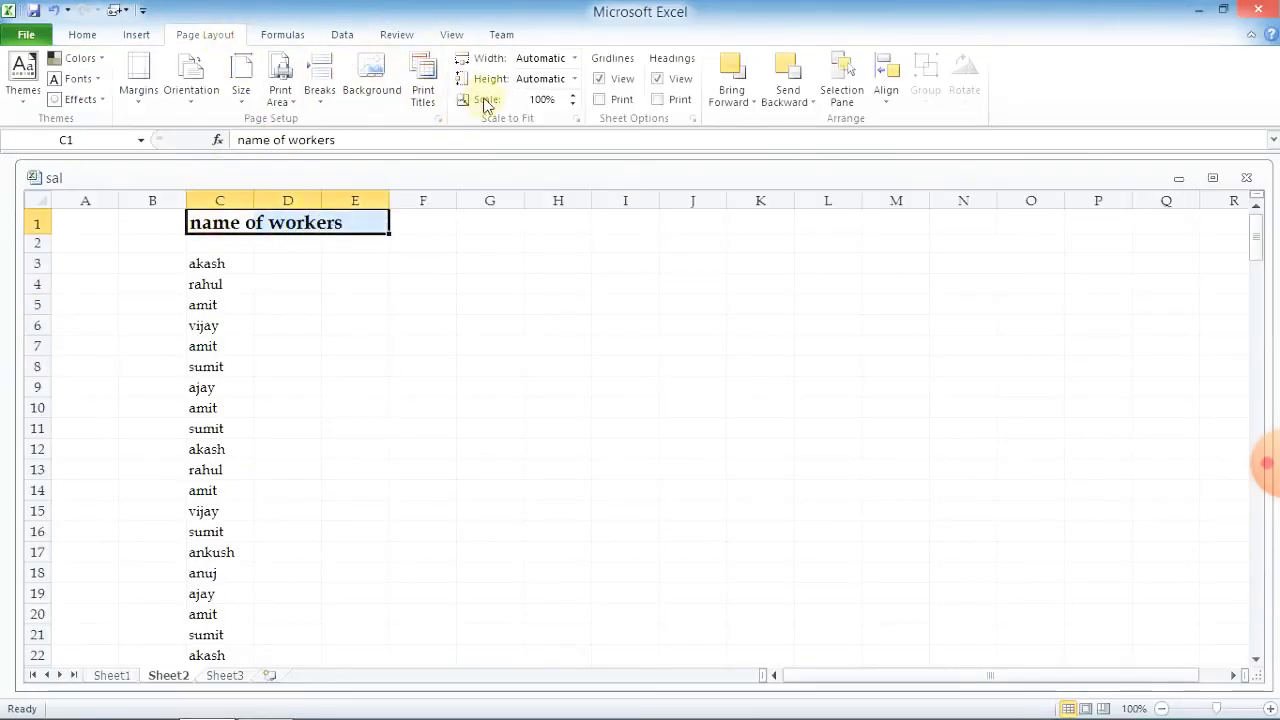
left_click(428, 108)
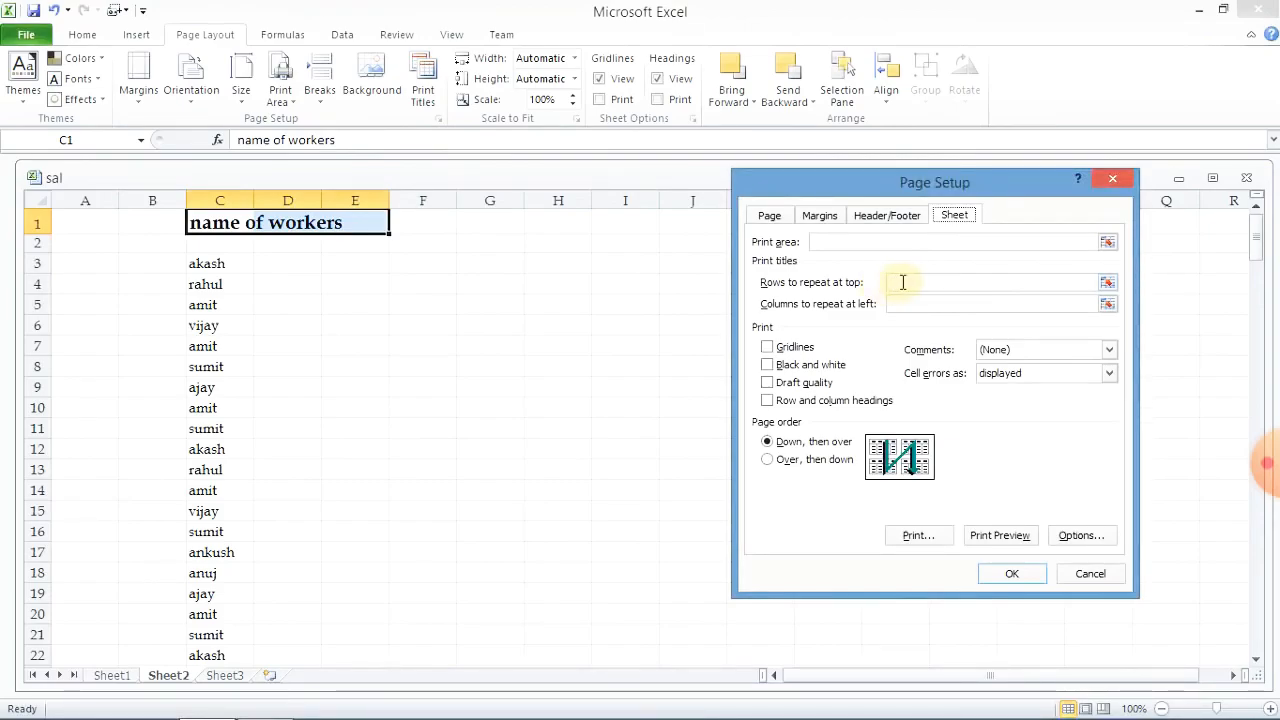
left_click(902, 282)
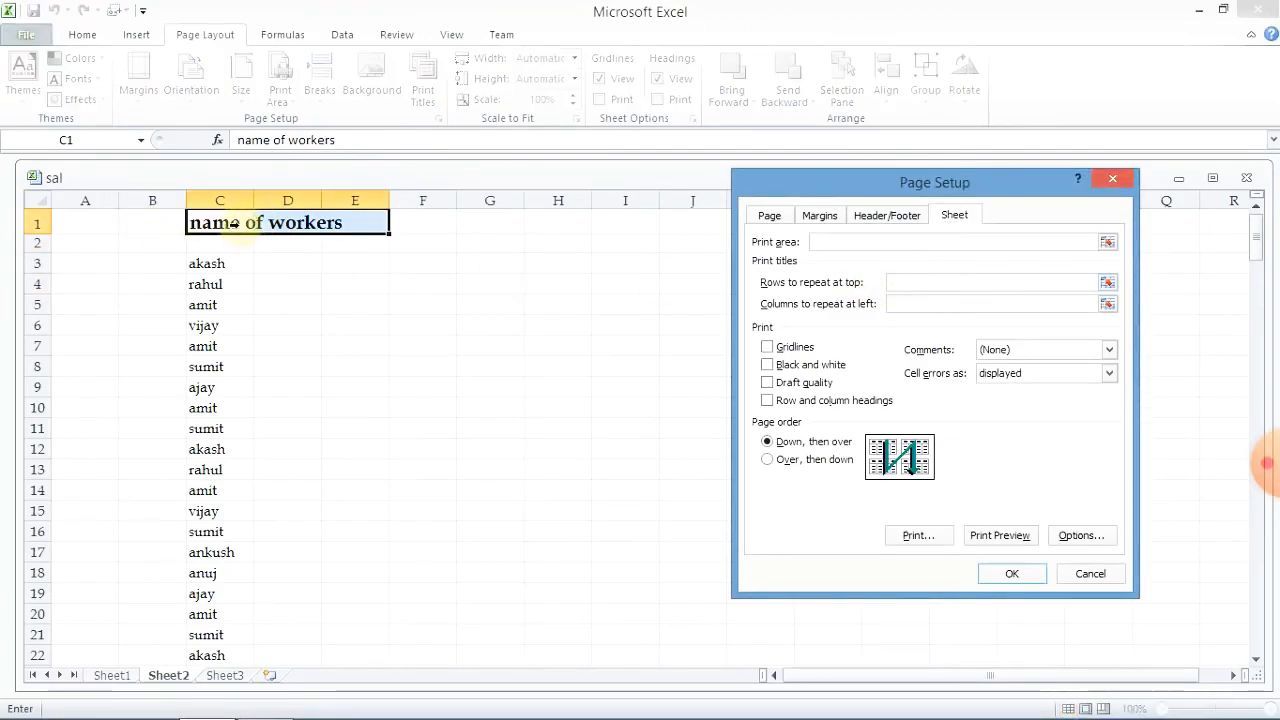
left_click(37, 222)
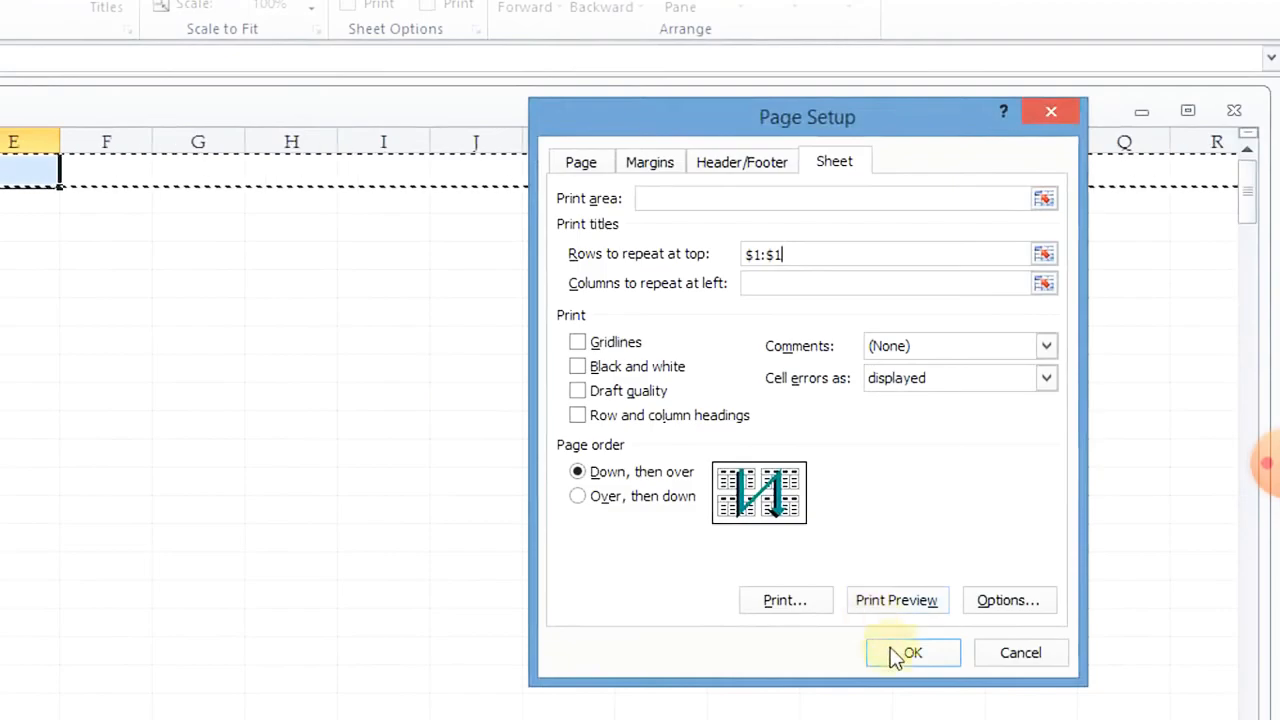
left_click(891, 650)
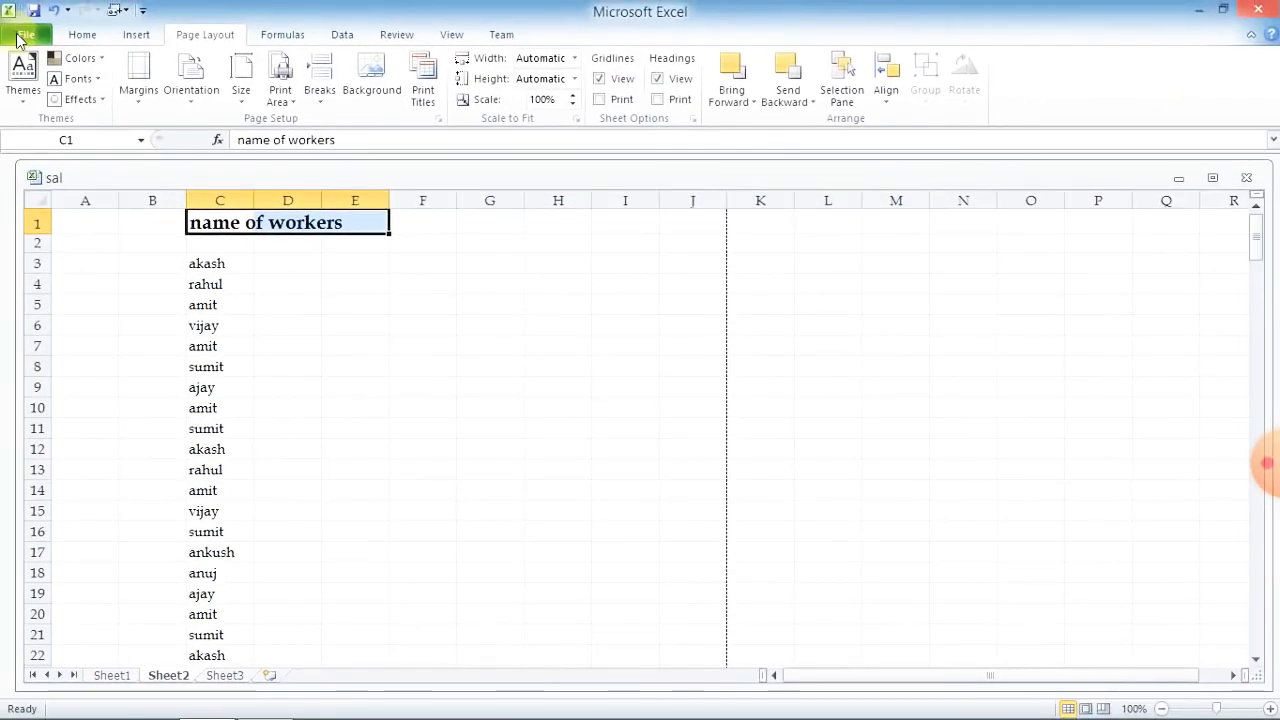
- Page through the print preview to page 5 to check the repeated heading on each page
left_click(22, 36)
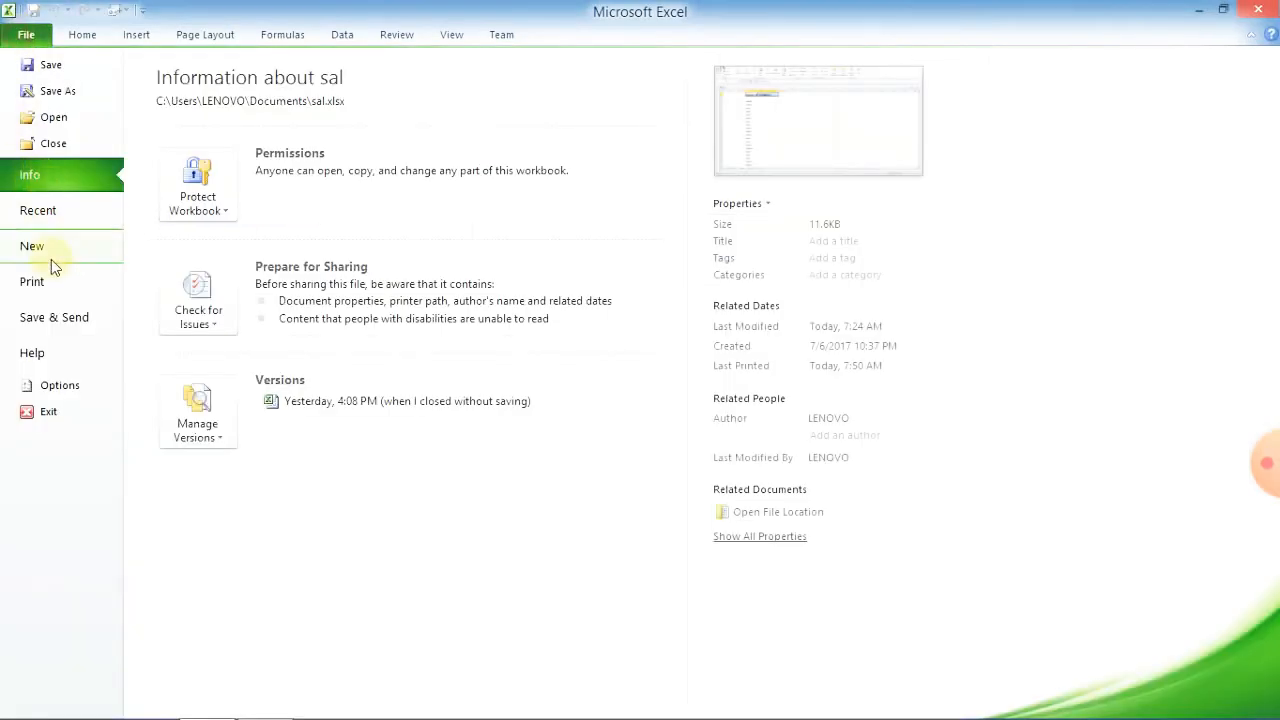
left_click(32, 281)
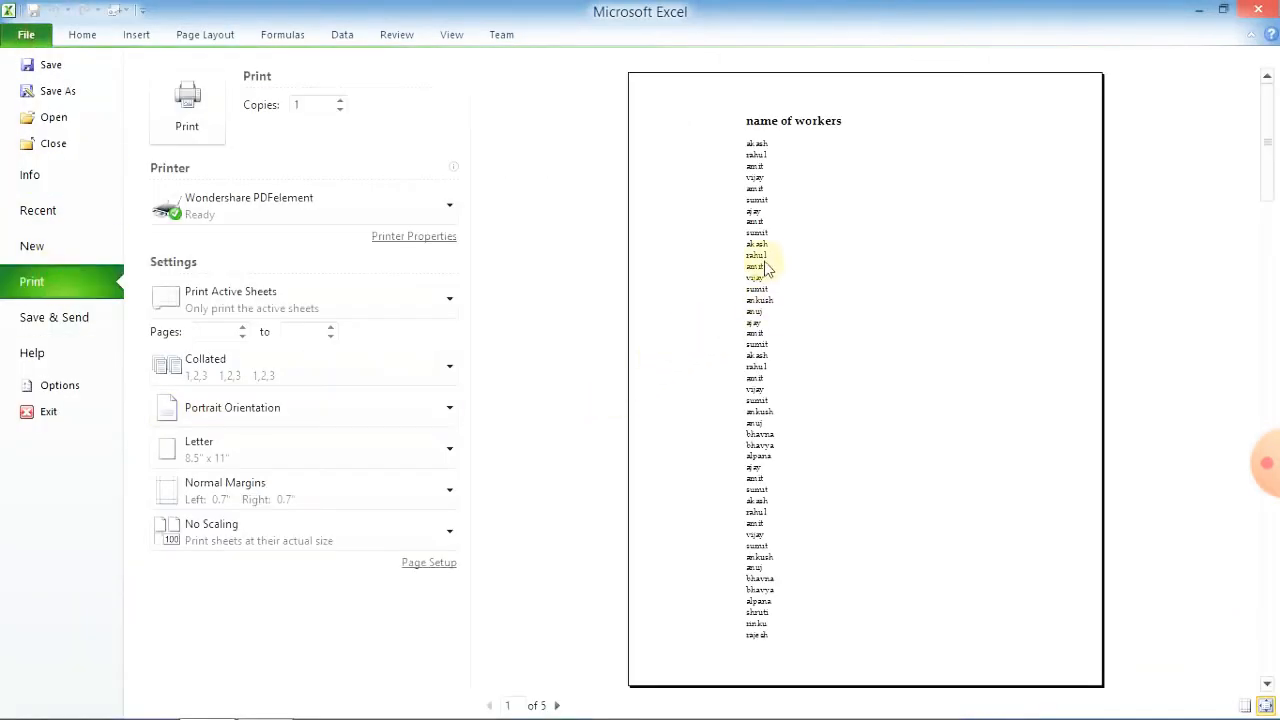
left_click(557, 705)
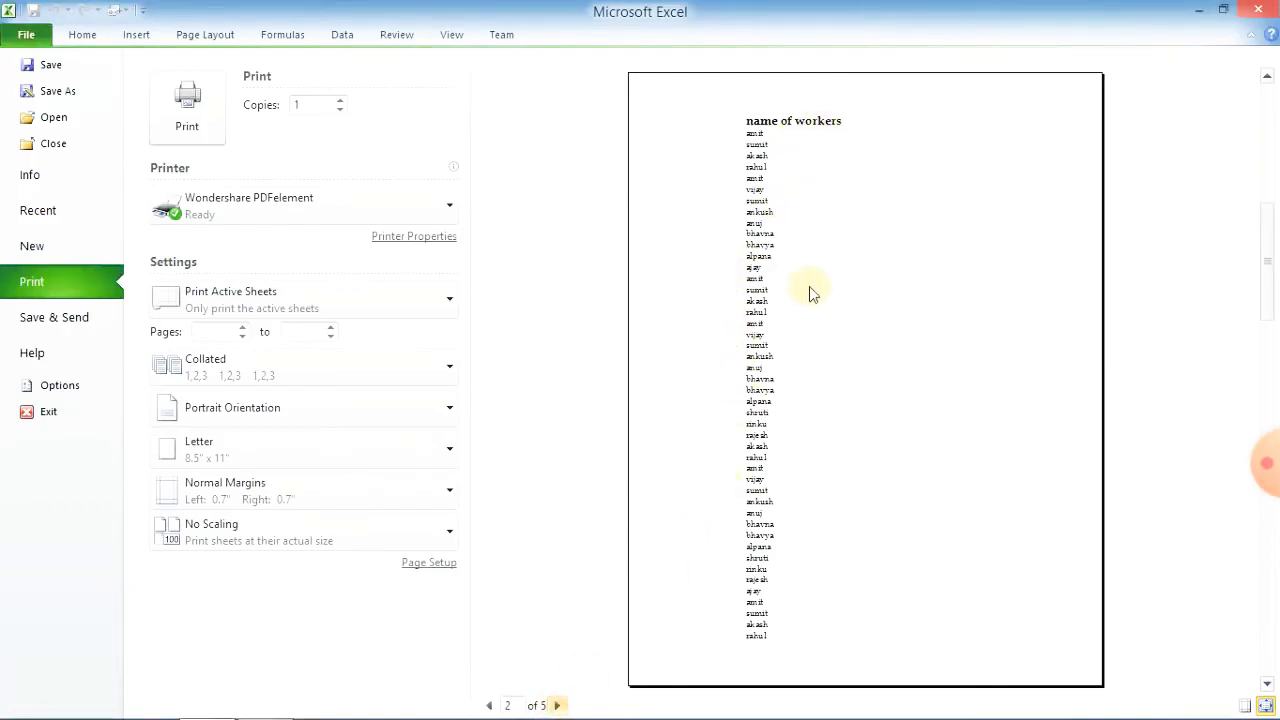
left_click(558, 705)
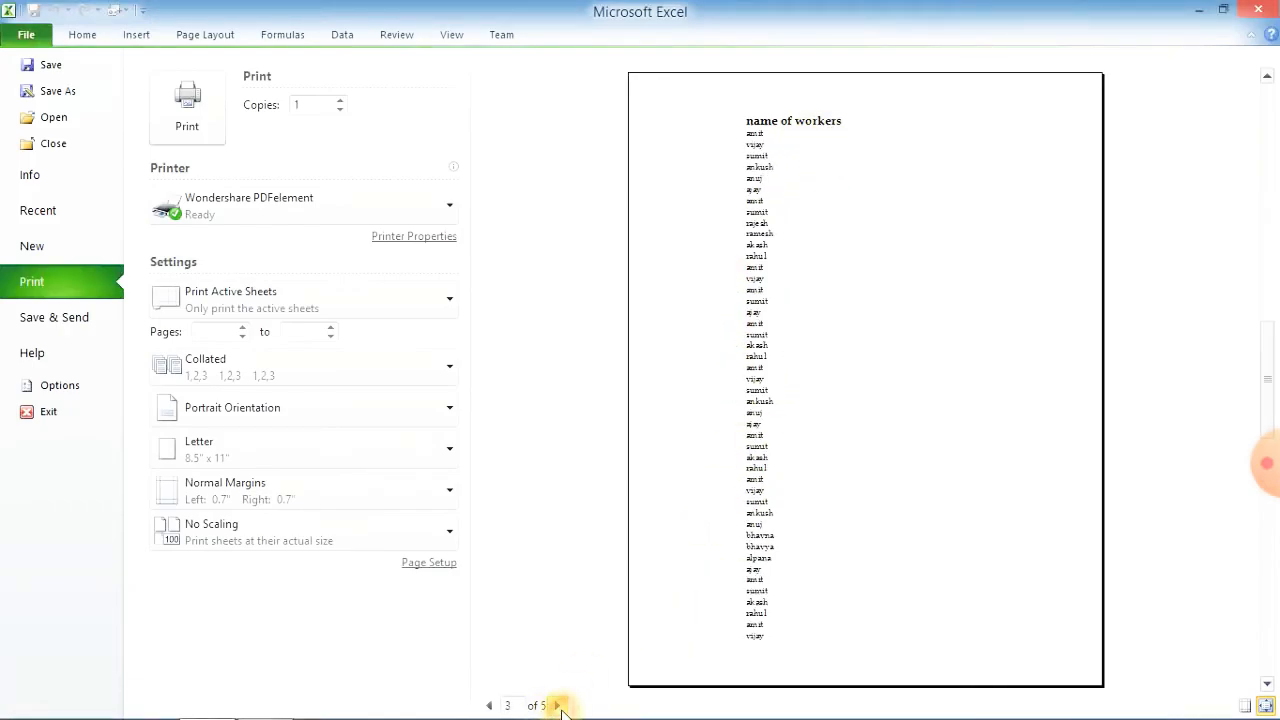
left_click(558, 705)
left_click(558, 705)
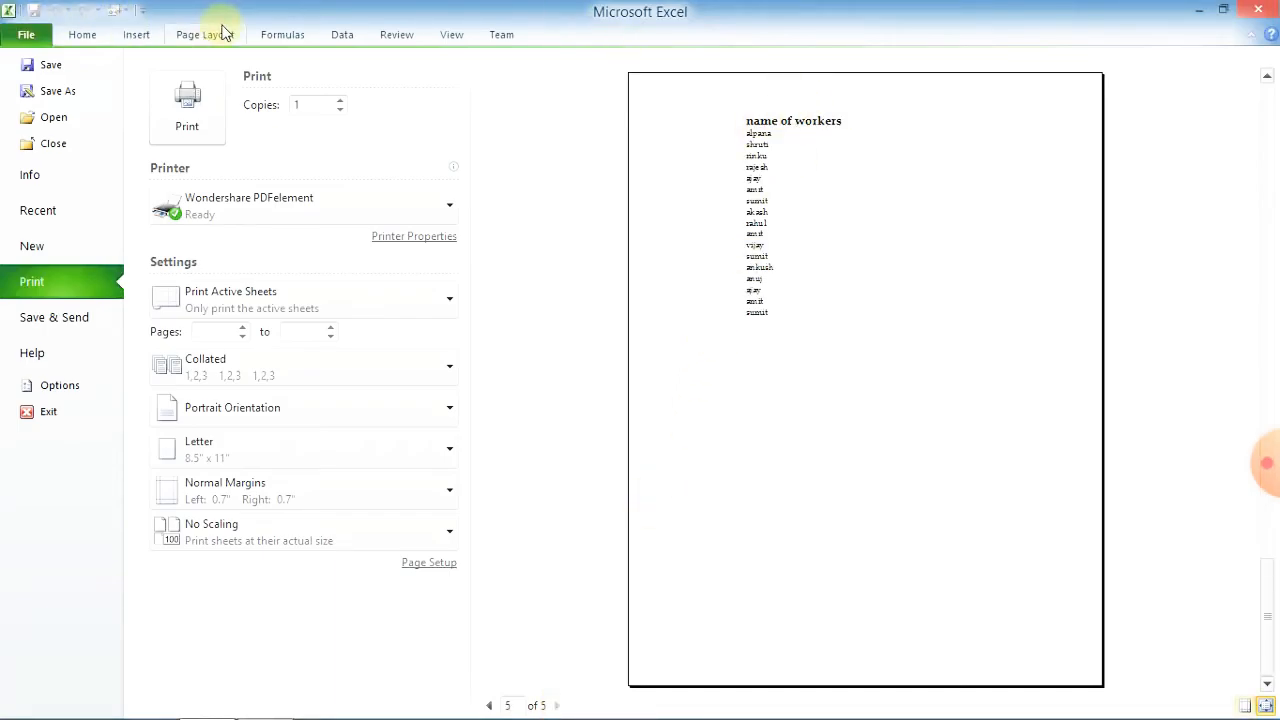
- Return to the sheet and enter "record" in cell A4
left_click(205, 34)
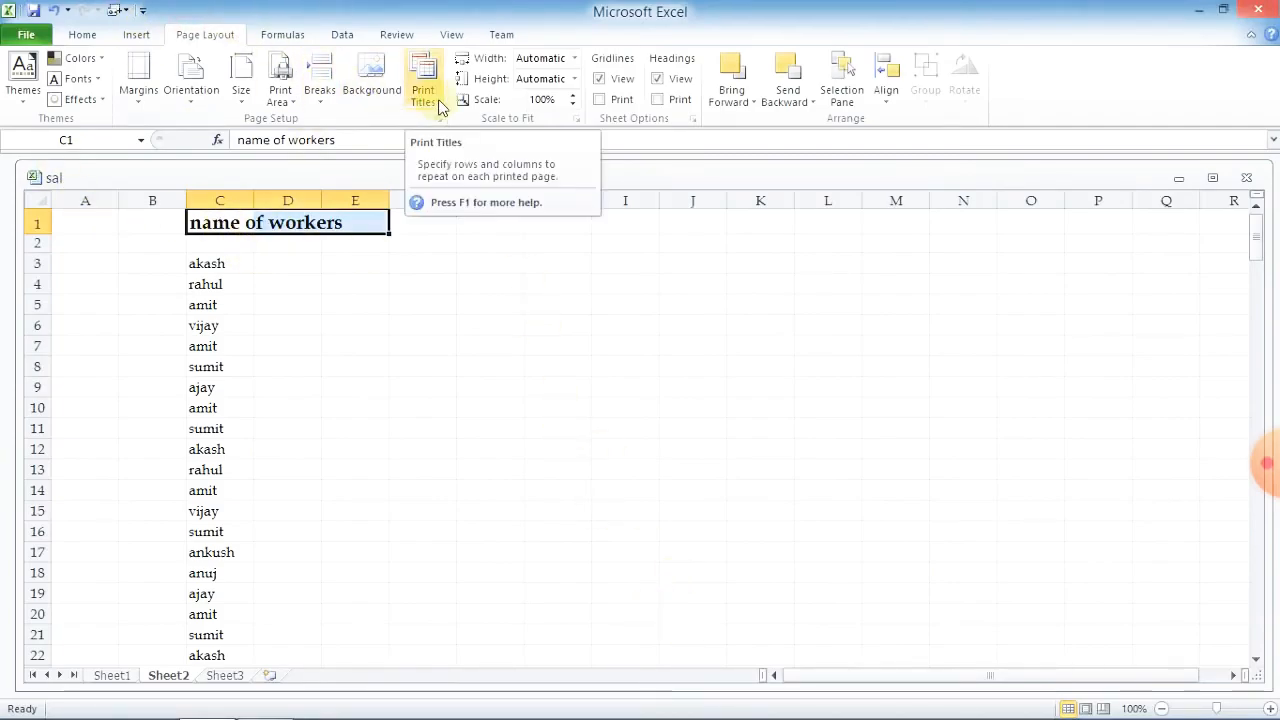
left_click_drag(91, 286, 89, 320)
left_click(92, 290)
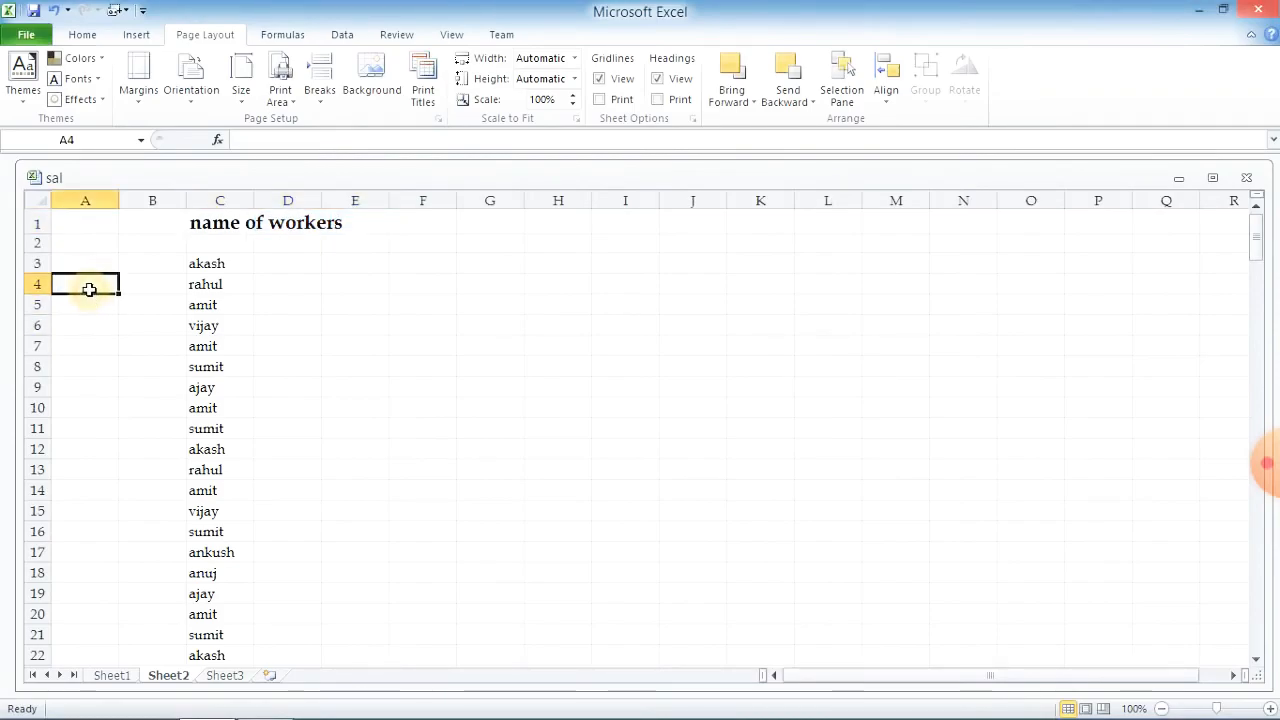
type("recor")
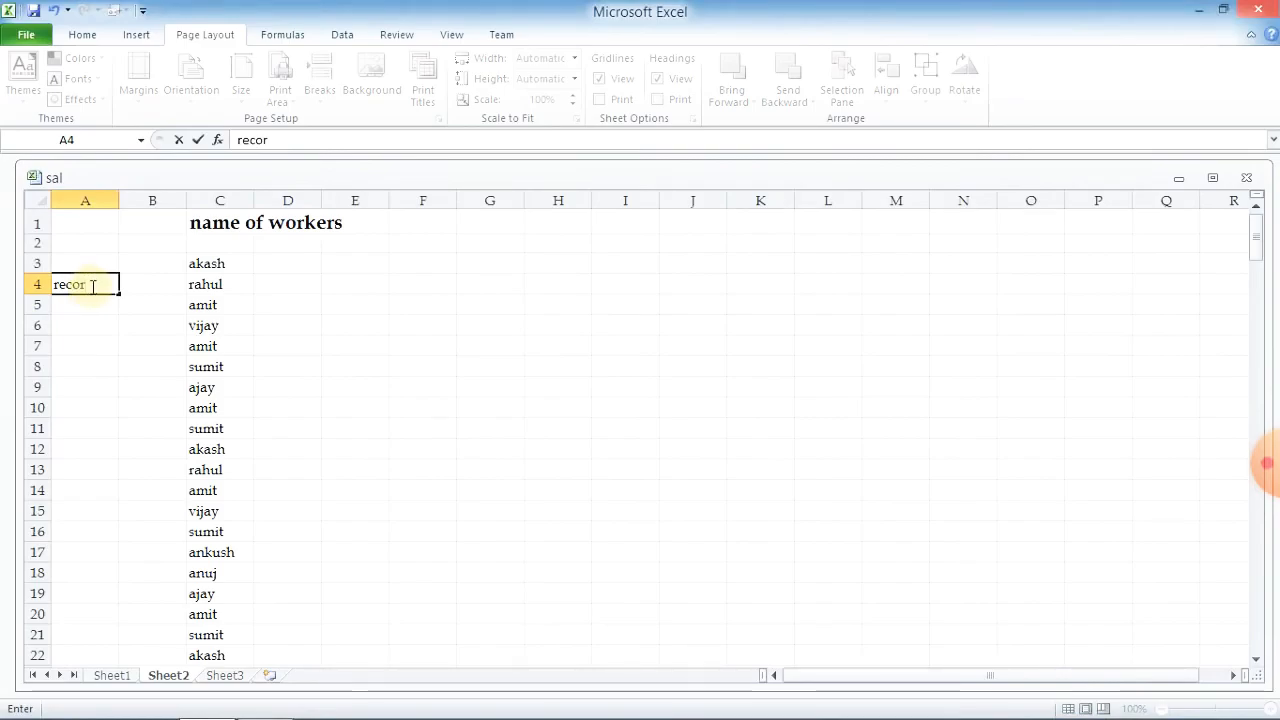
type("d")
left_click(104, 343)
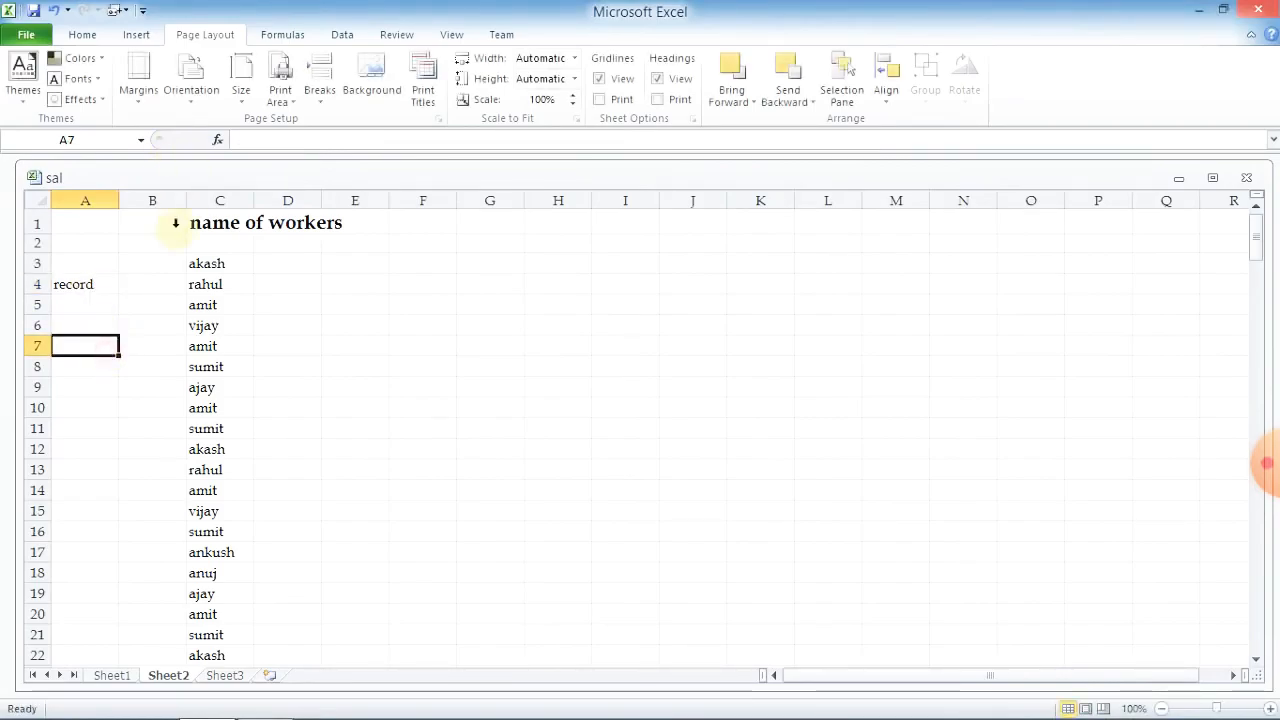
left_click(414, 366)
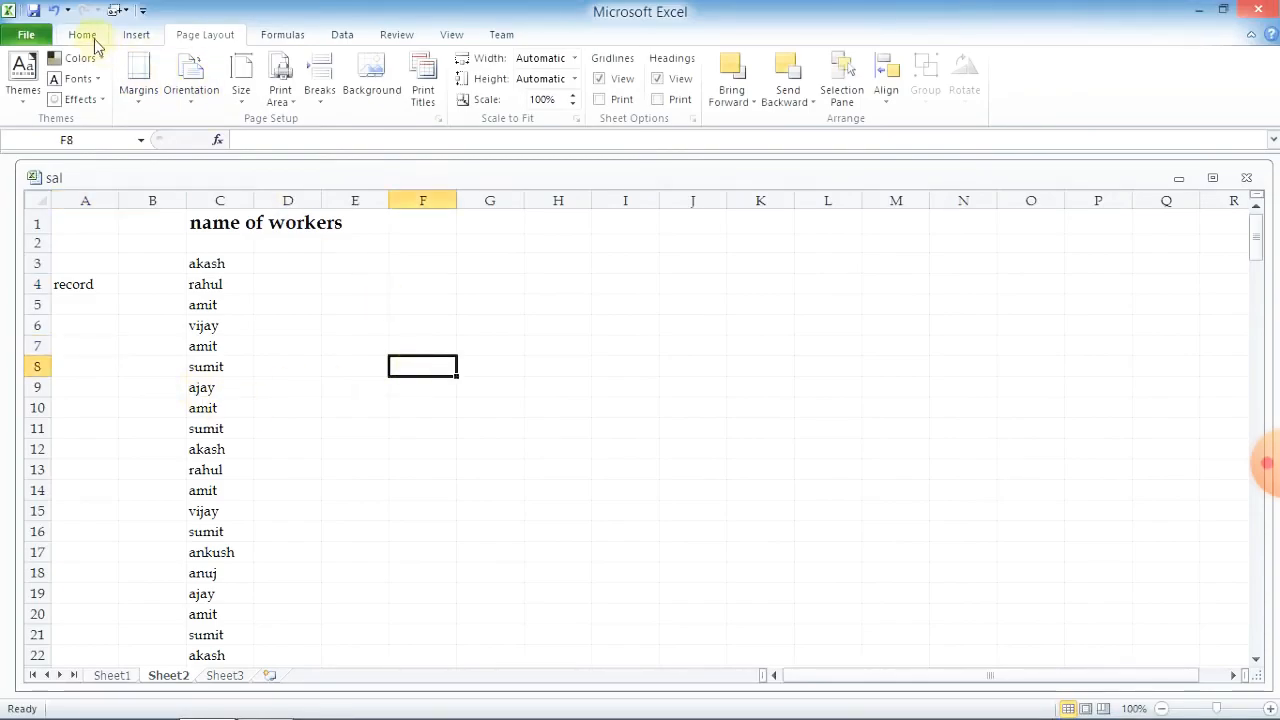
- Page through the print preview to check on which pages the "record" entry prints, and return to the sheet
left_click(45, 35)
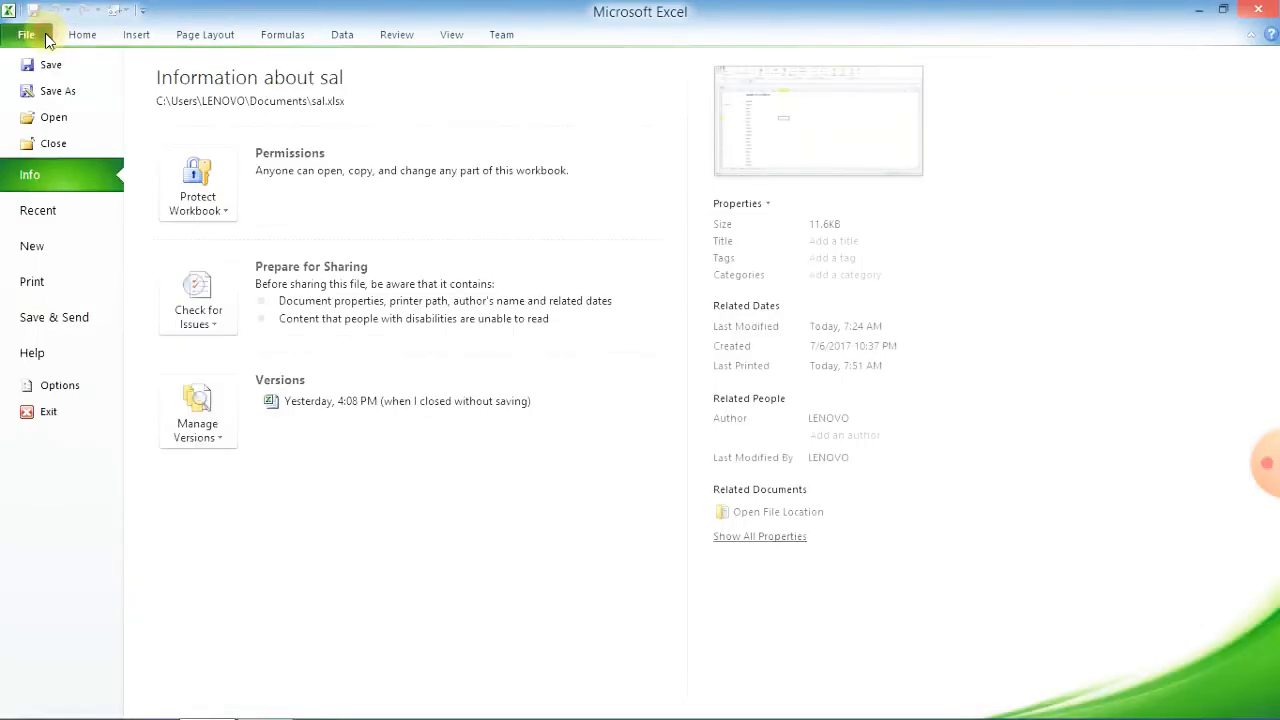
left_click(50, 282)
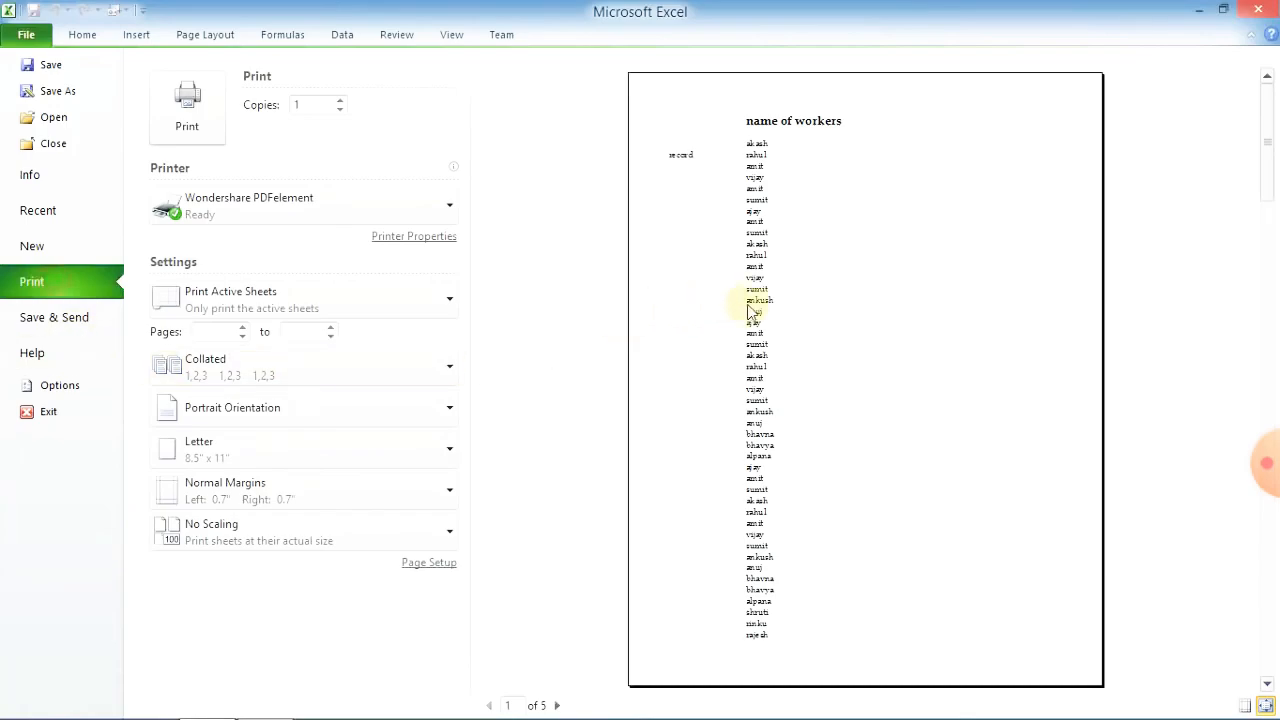
scroll(716, 188, "down", 4)
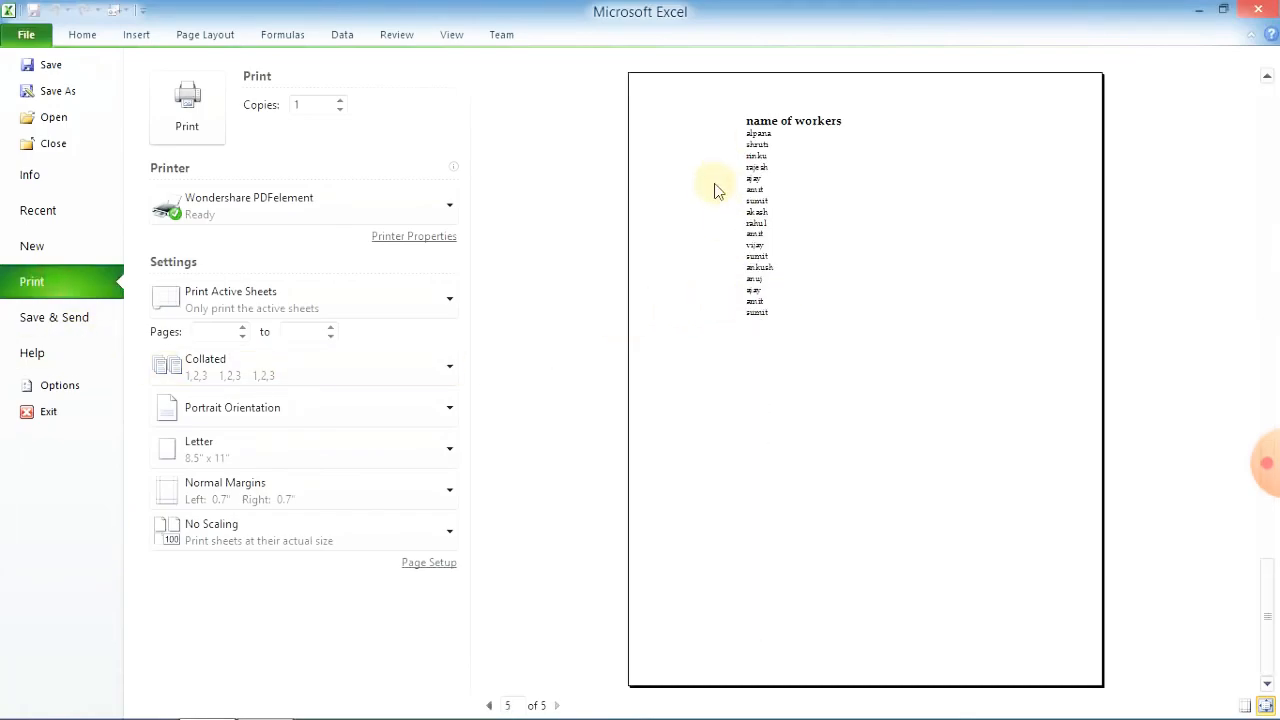
scroll(716, 207, "up", 4)
scroll(738, 337, "down", 4)
scroll(509, 138, "up", 4)
left_click(205, 34)
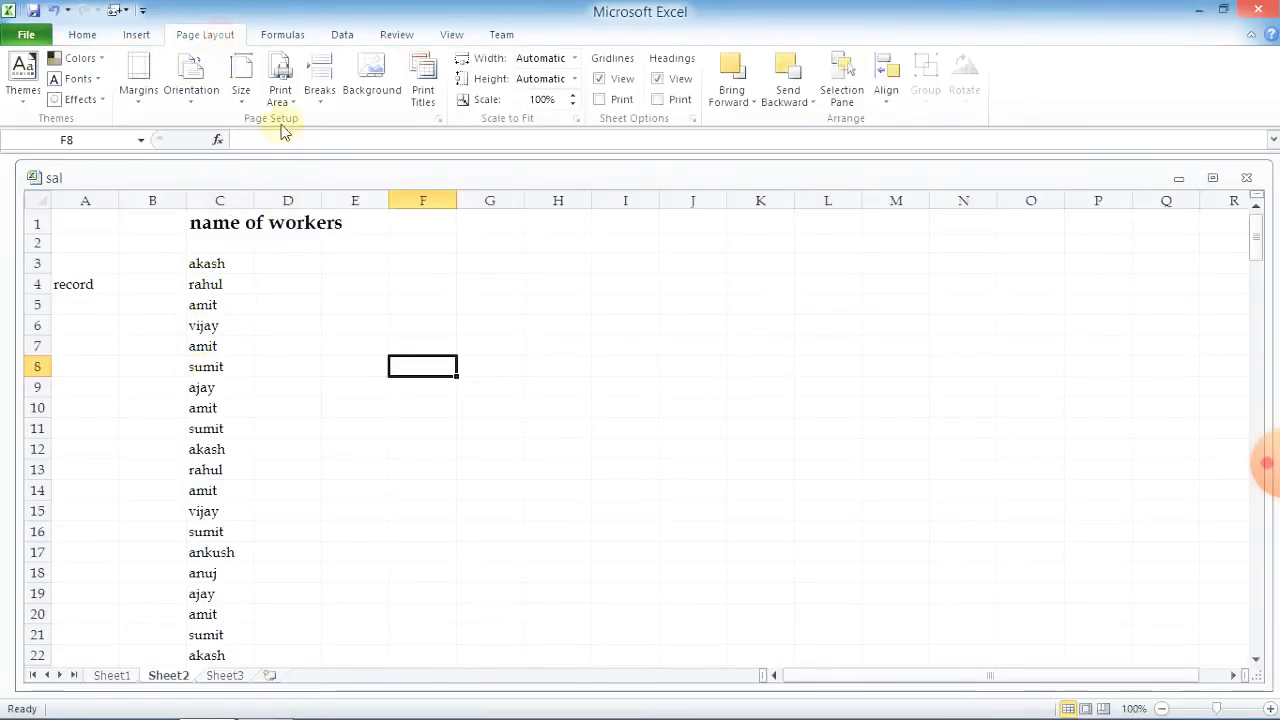
- Choose column A ($A:$A) as the print title column to repeat at left
left_click(423, 94)
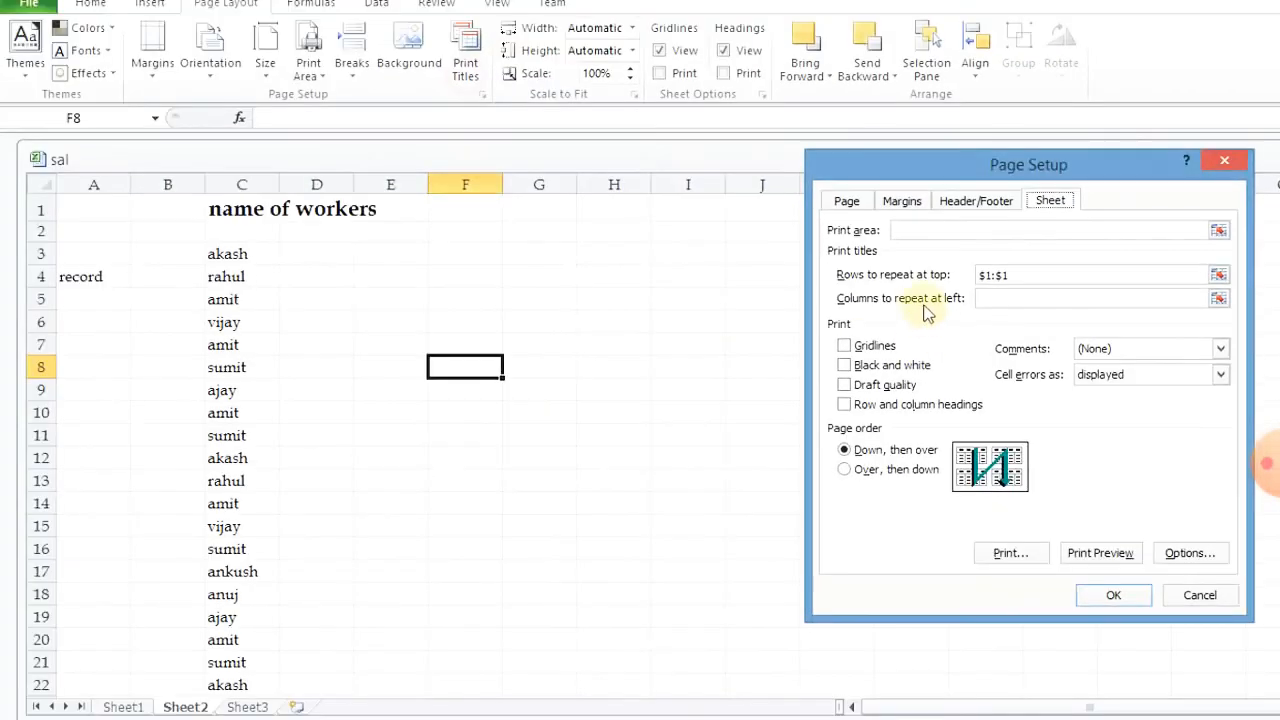
left_click(992, 298)
left_click(86, 282)
left_click(150, 310)
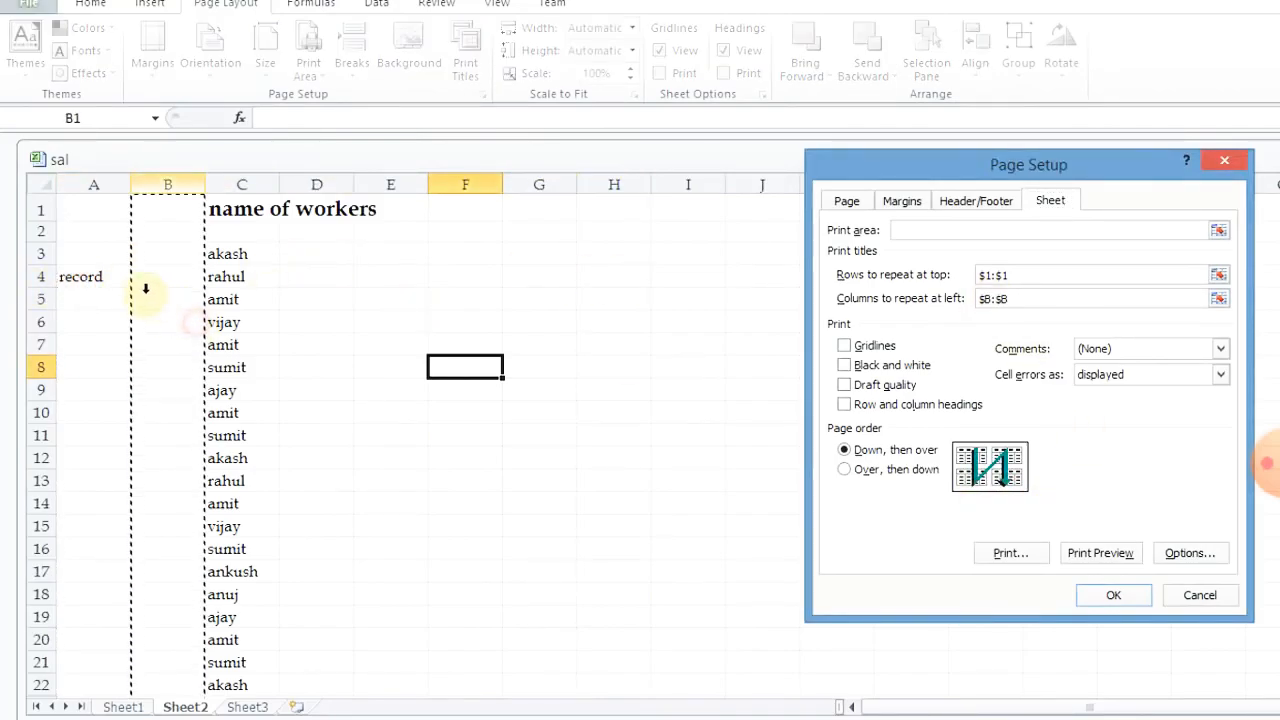
left_click(100, 283)
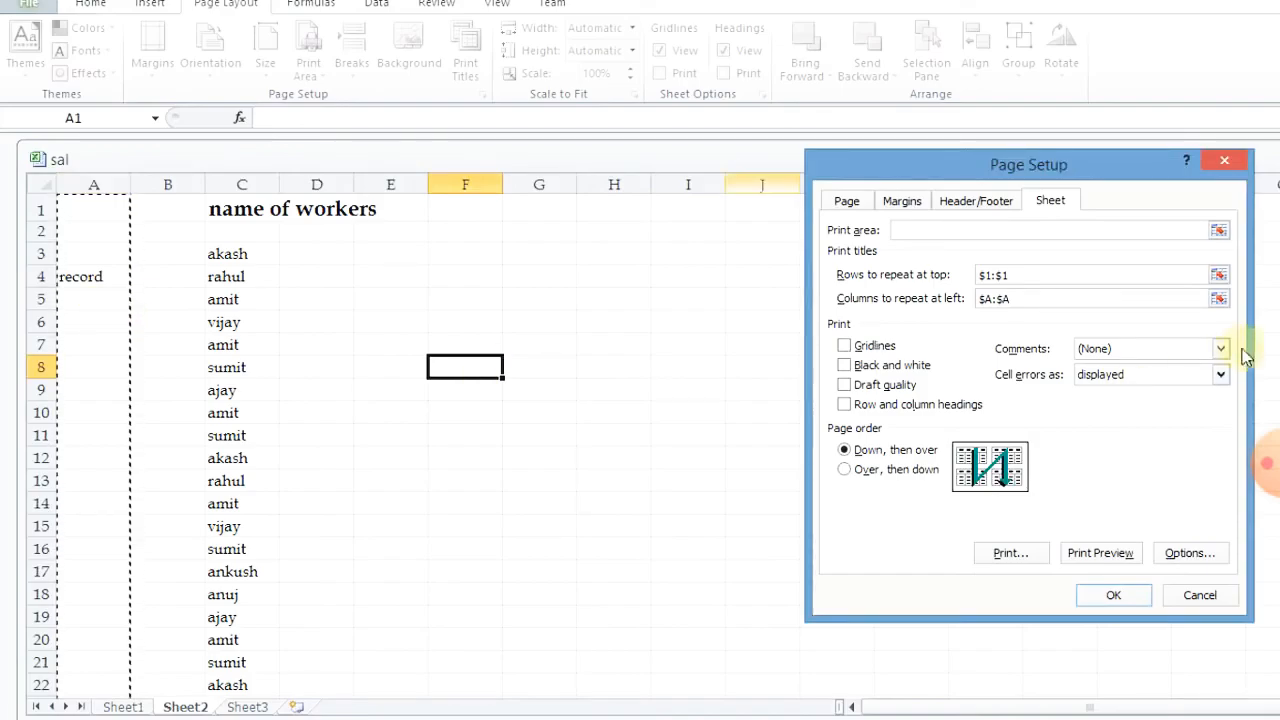
- Clear the print title rows and columns and apply the page setup
key("BackSpace")
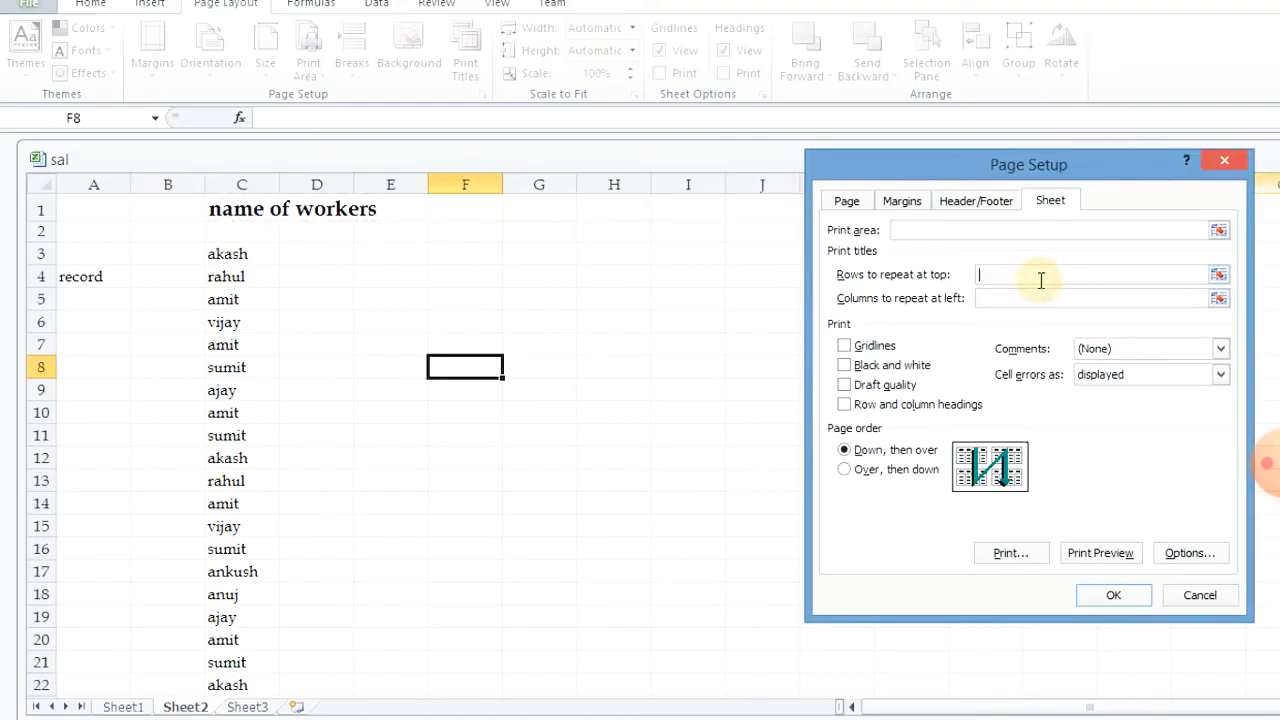
left_click(1045, 280)
left_click(1115, 597)
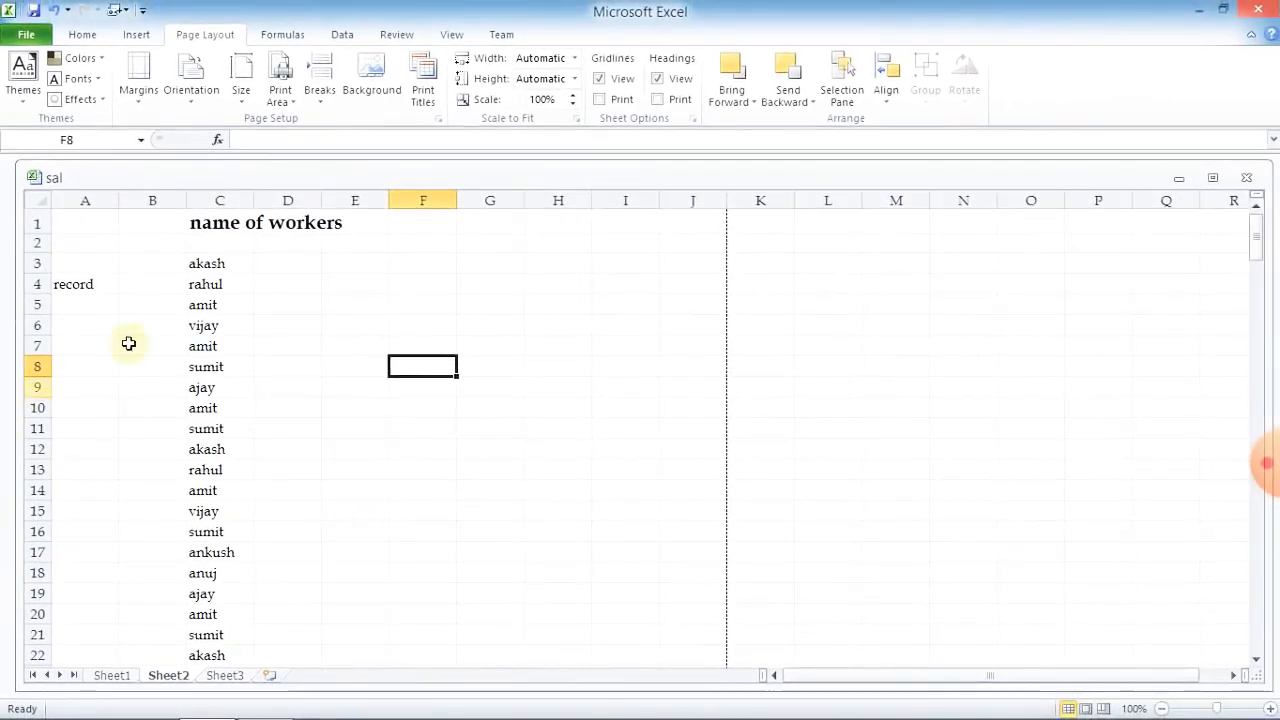
- Page through the print preview to page 5 and back to check the pages without print titles, and return to the sheet
left_click(43, 40)
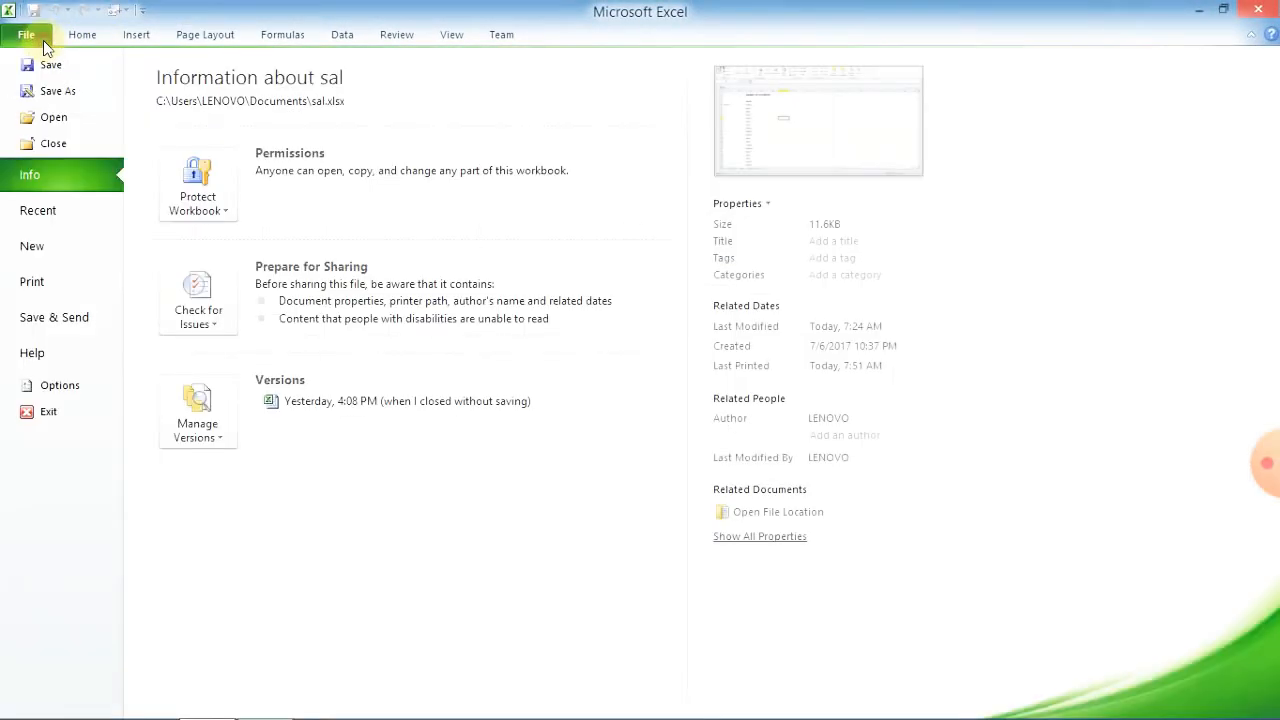
left_click(47, 283)
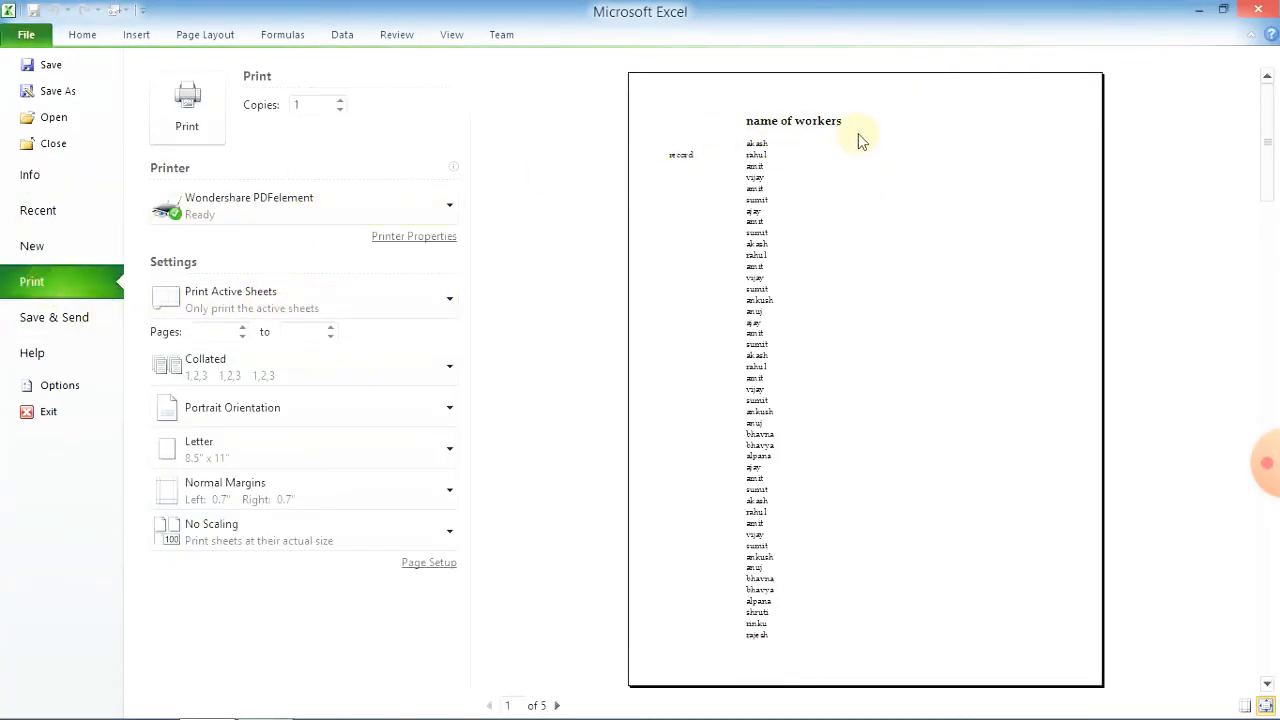
scroll(648, 595, "down", 3)
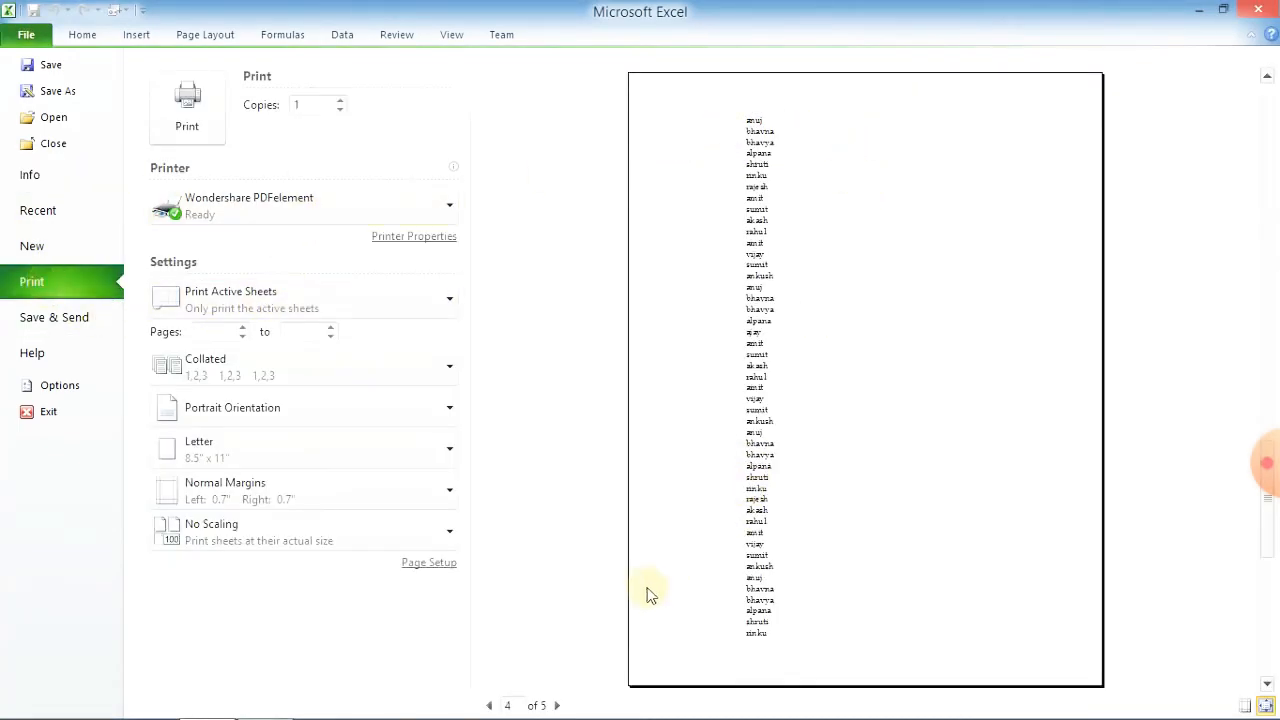
left_click(557, 705)
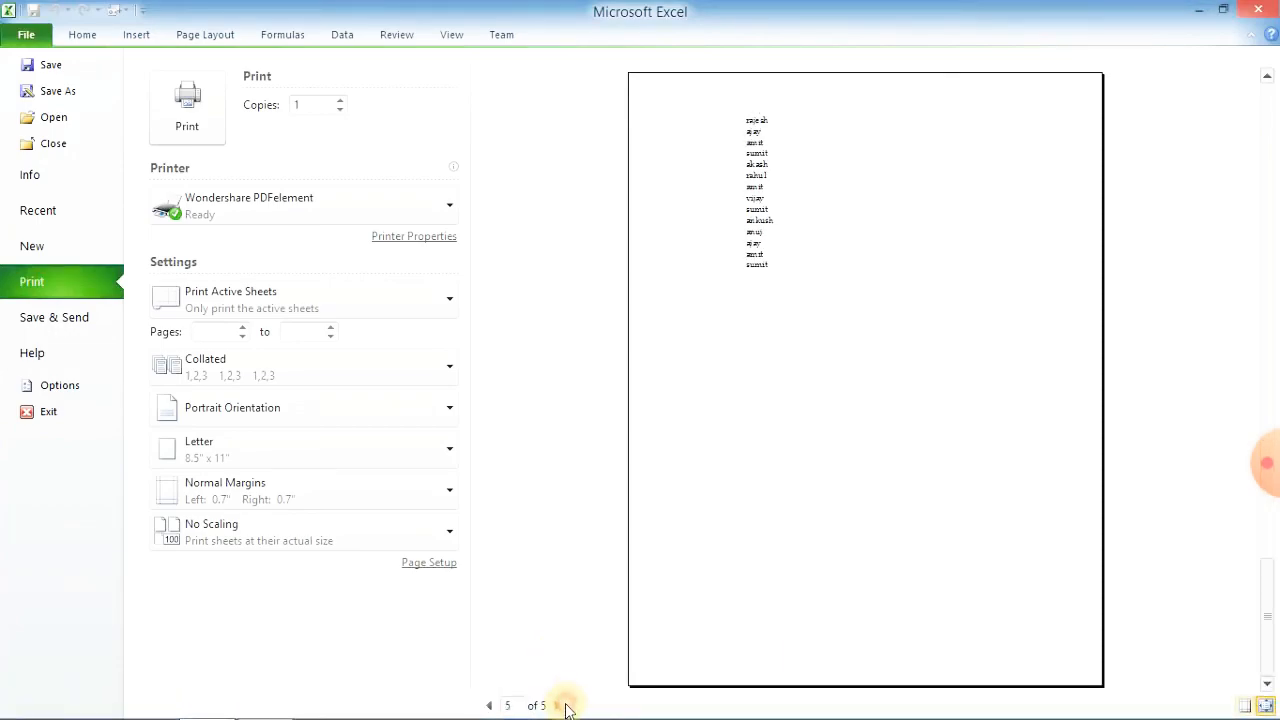
left_click(490, 705)
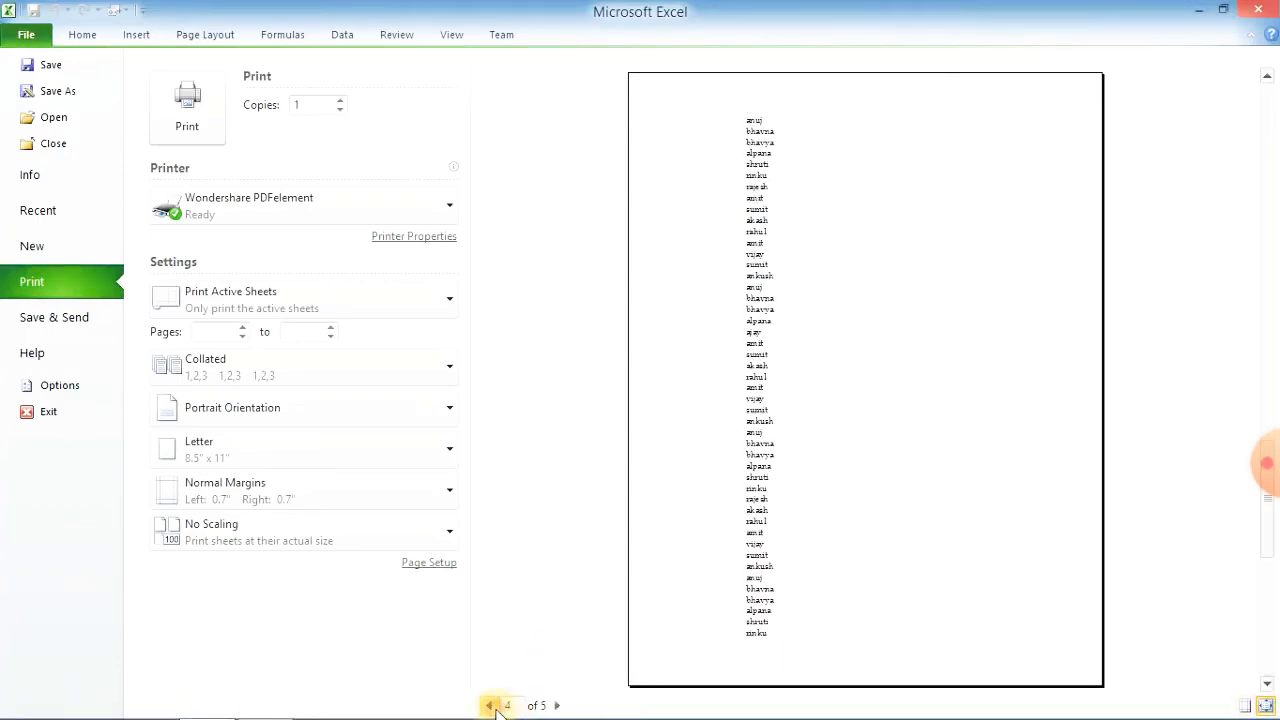
left_click(490, 705)
left_click(490, 705)
left_click(490, 705)
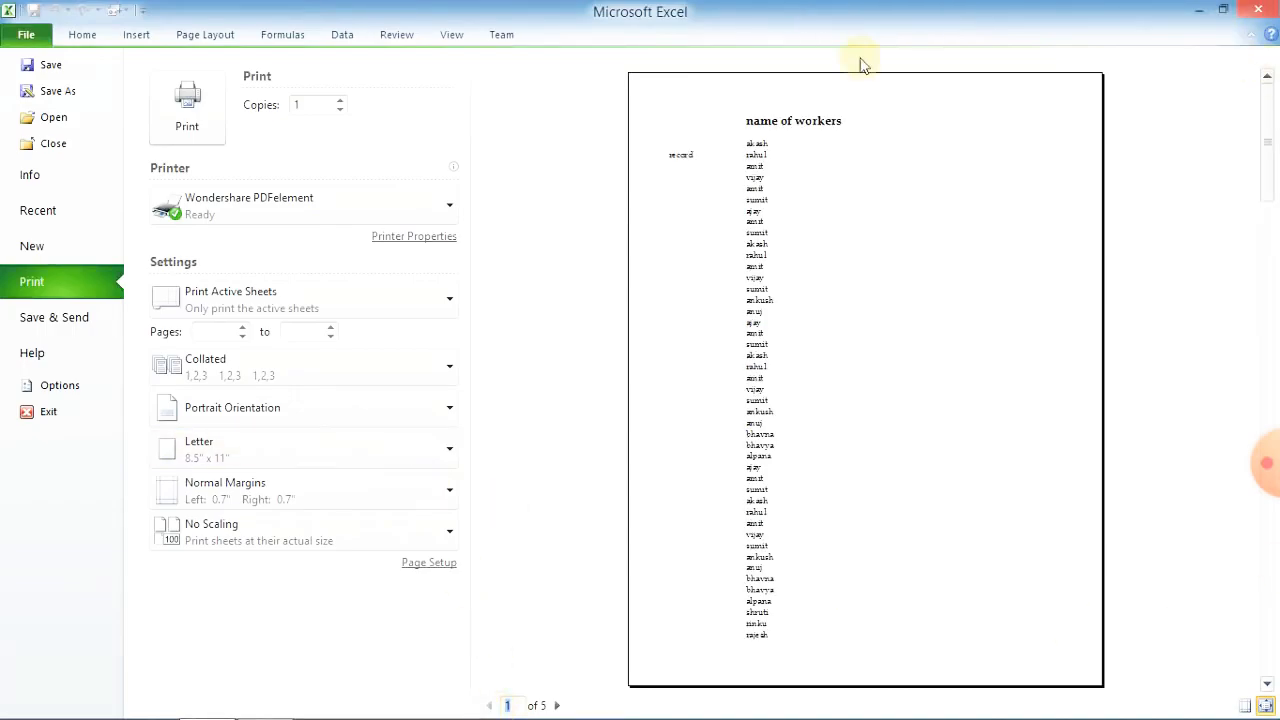
left_click(194, 37)
left_click(630, 444)
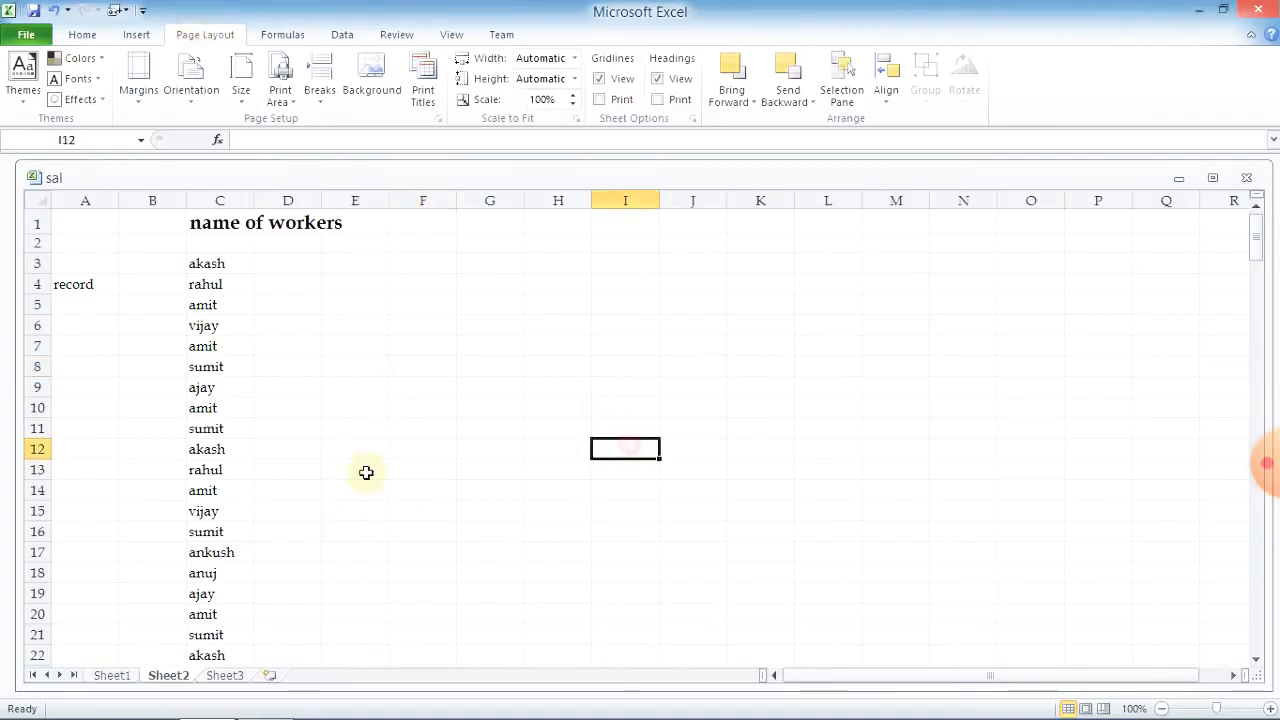
- Scale the printout to fit a width of 2 pages and a height of 2 pages
left_click(828, 387)
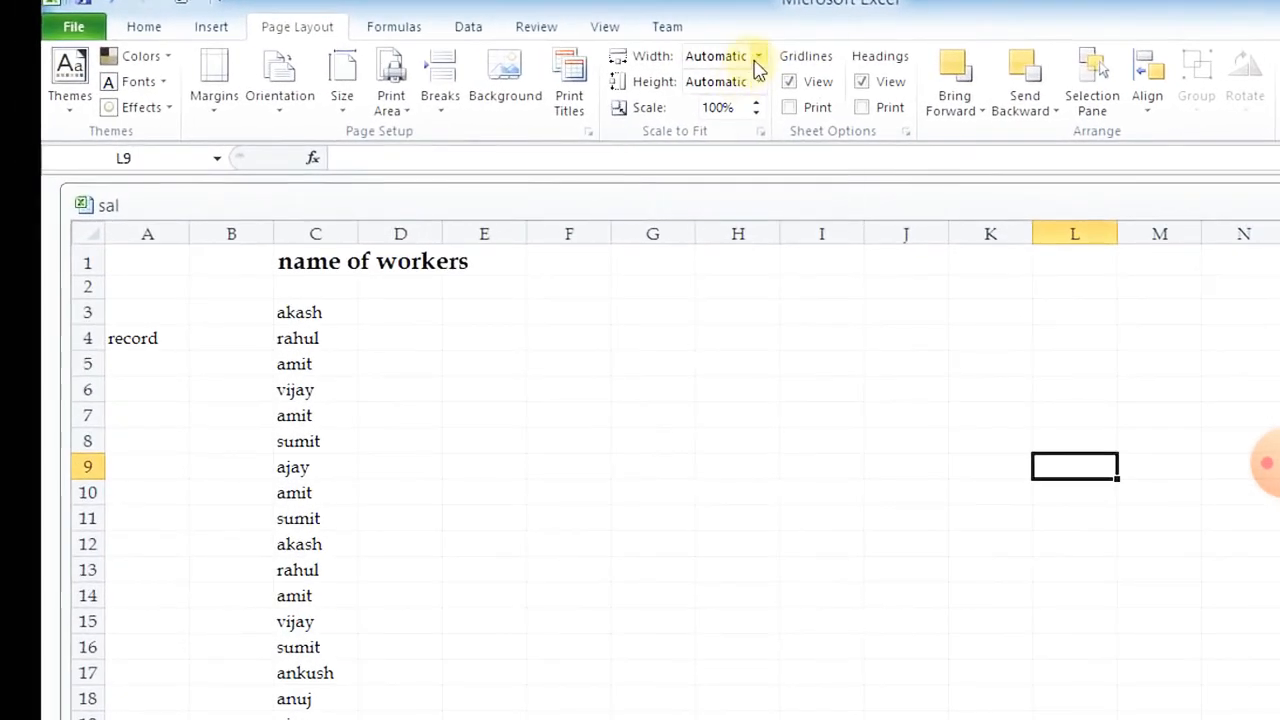
left_click(761, 58)
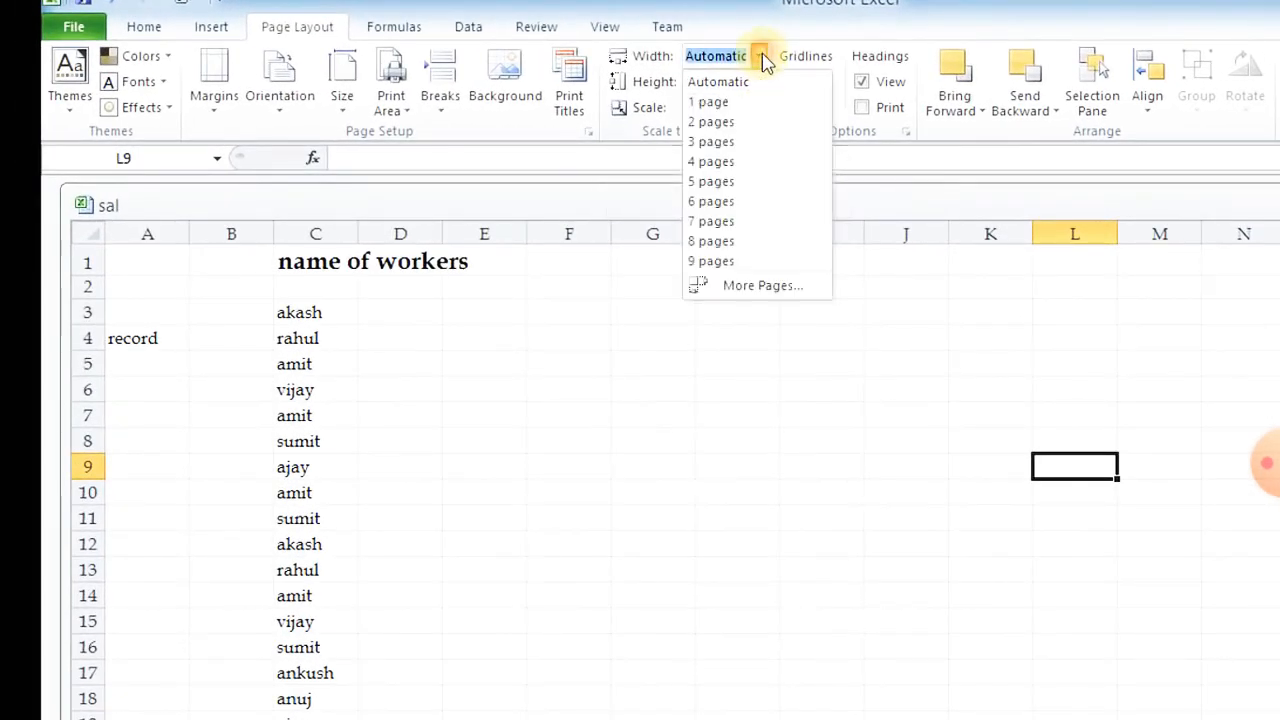
left_click(729, 122)
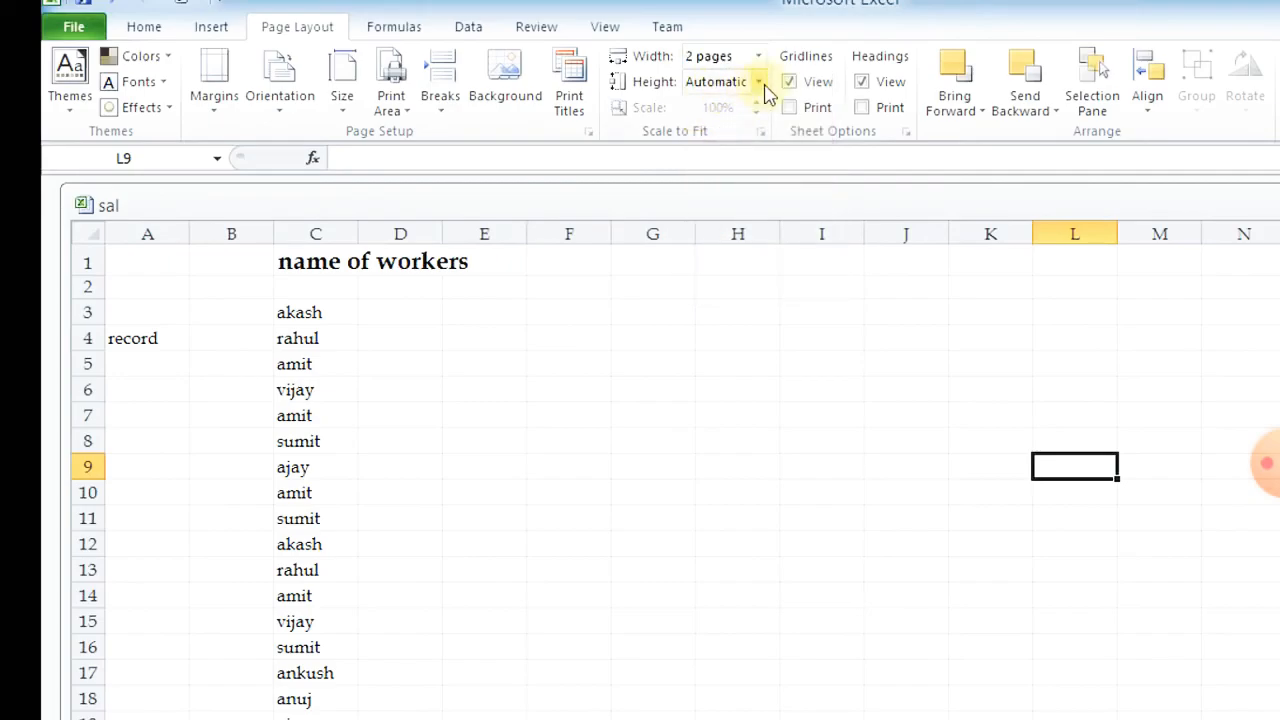
left_click(759, 83)
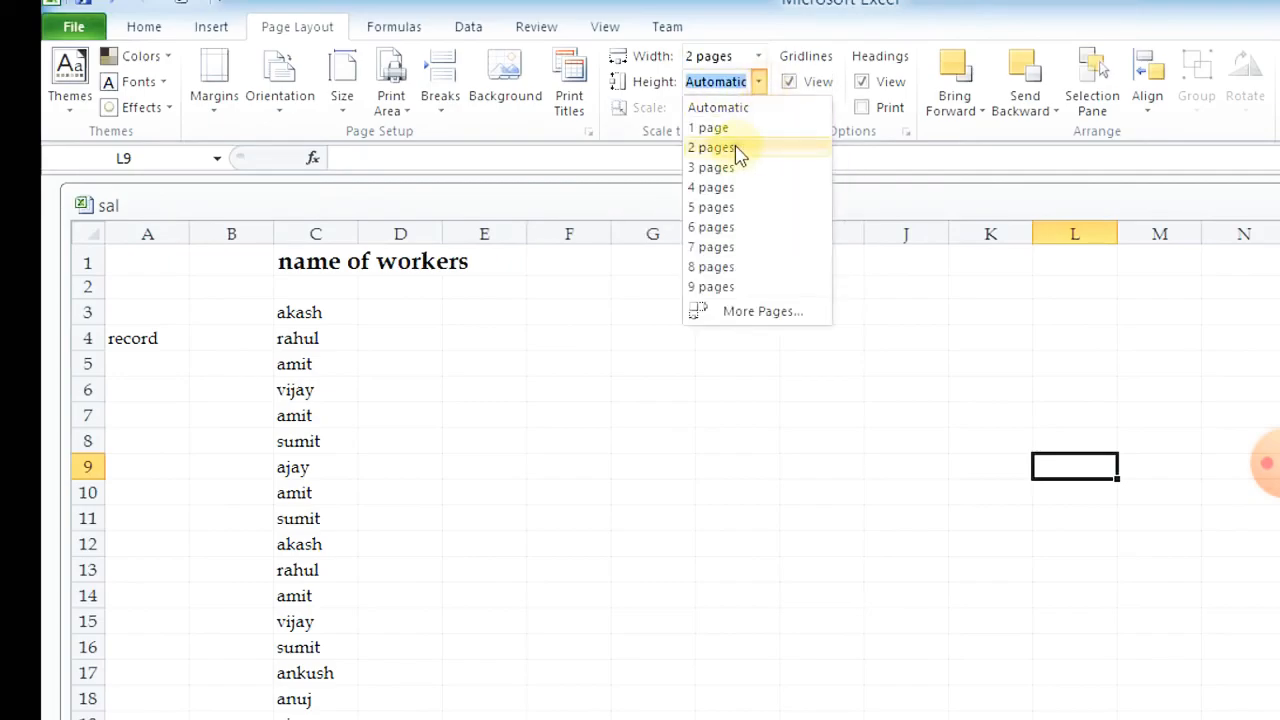
left_click(735, 149)
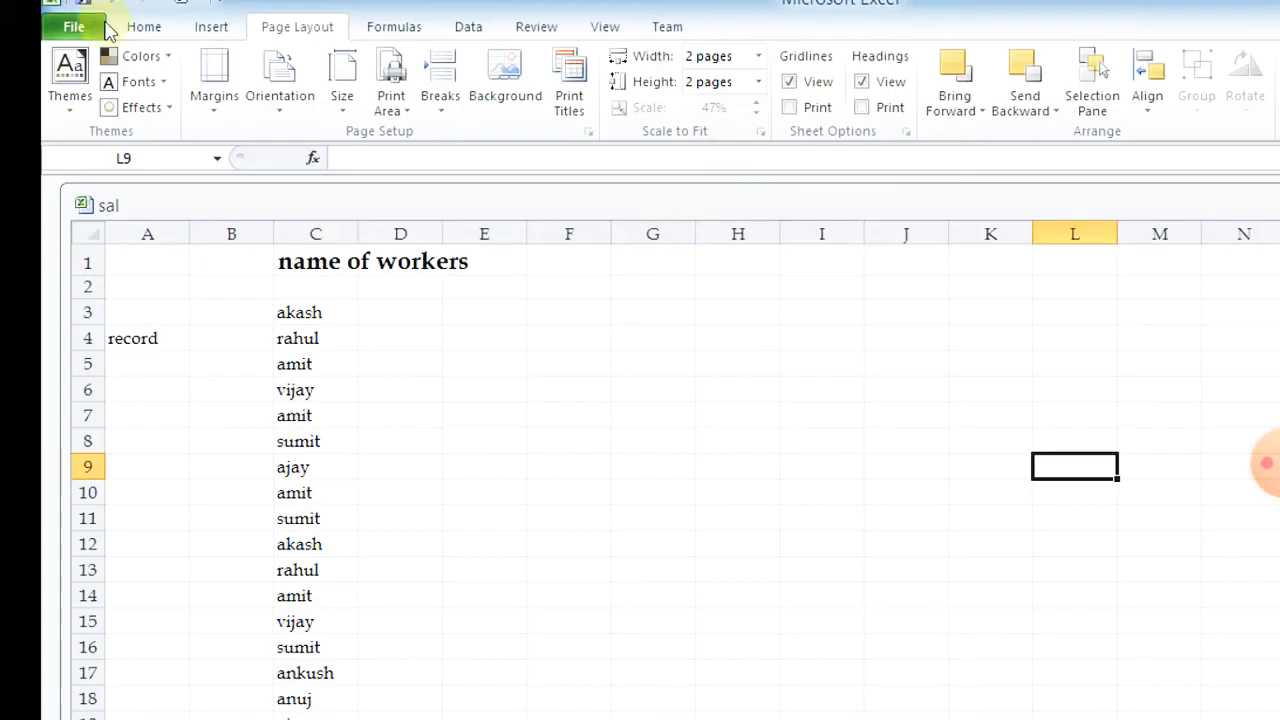
- Check both pages of the scaled printout in the print preview, and return to the sheet
left_click(74, 27)
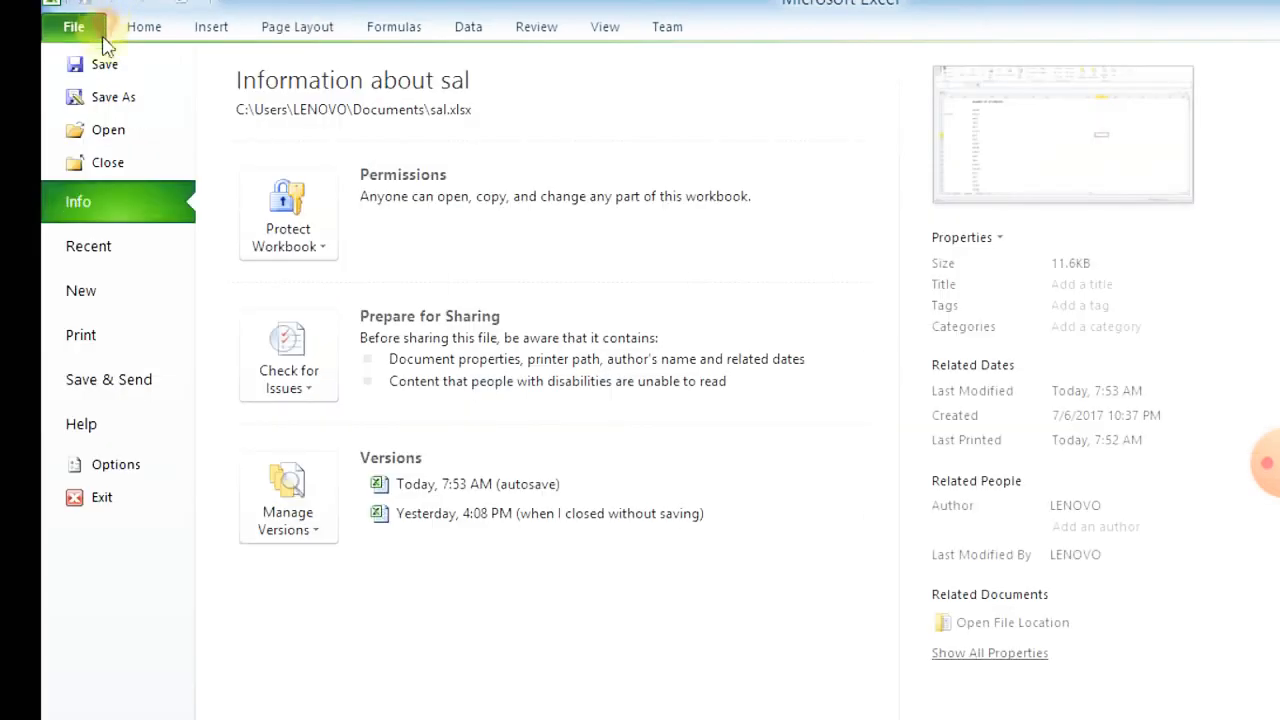
left_click(84, 339)
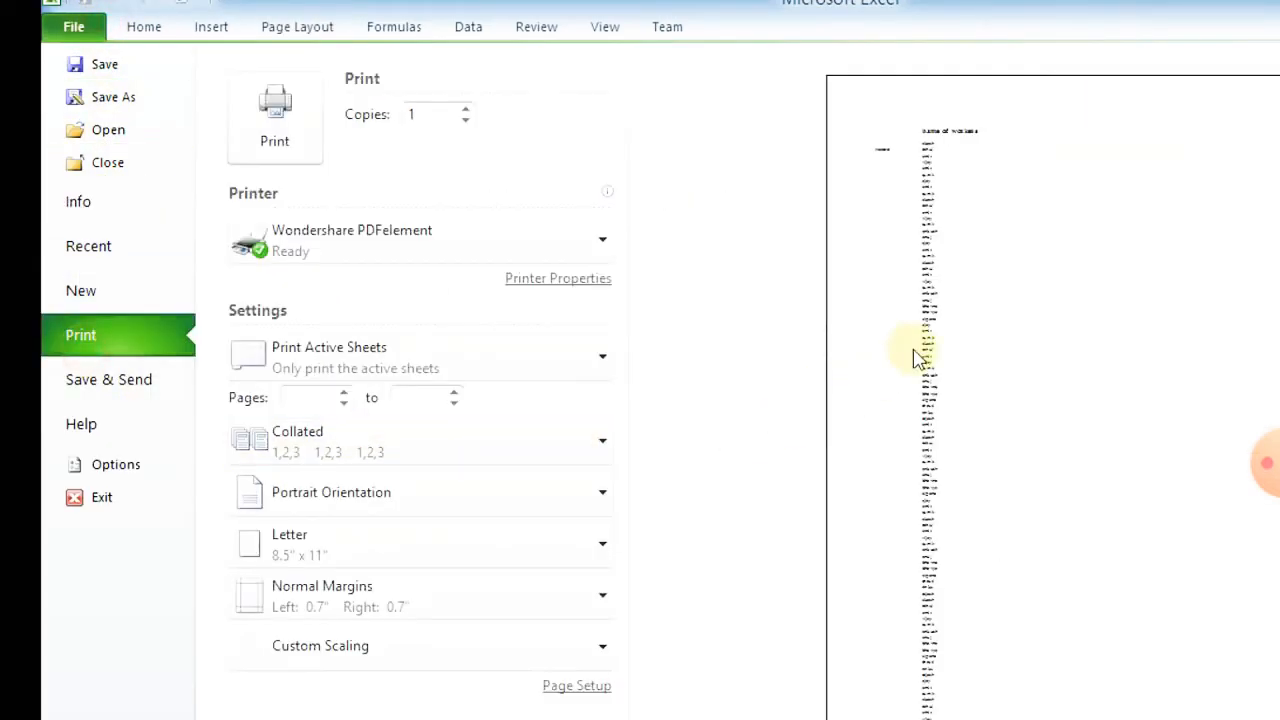
scroll(918, 358, "down", 1)
scroll(918, 358, "up", 1)
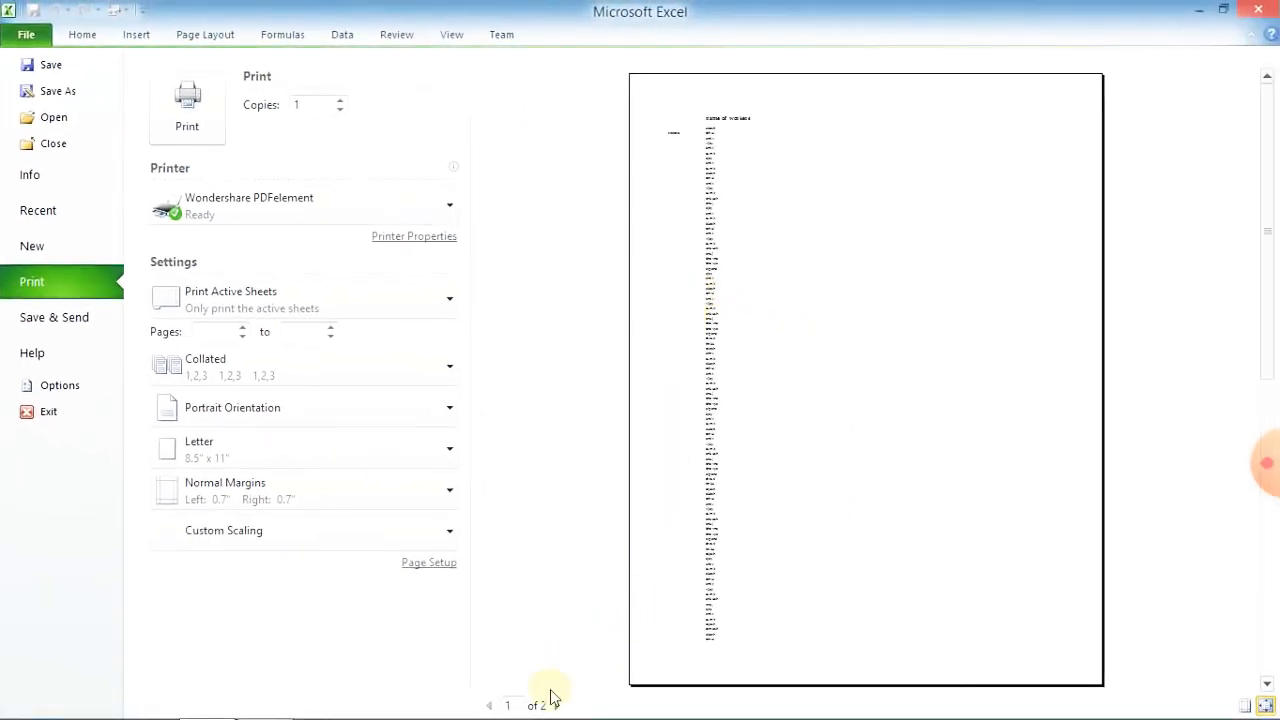
left_click(557, 706)
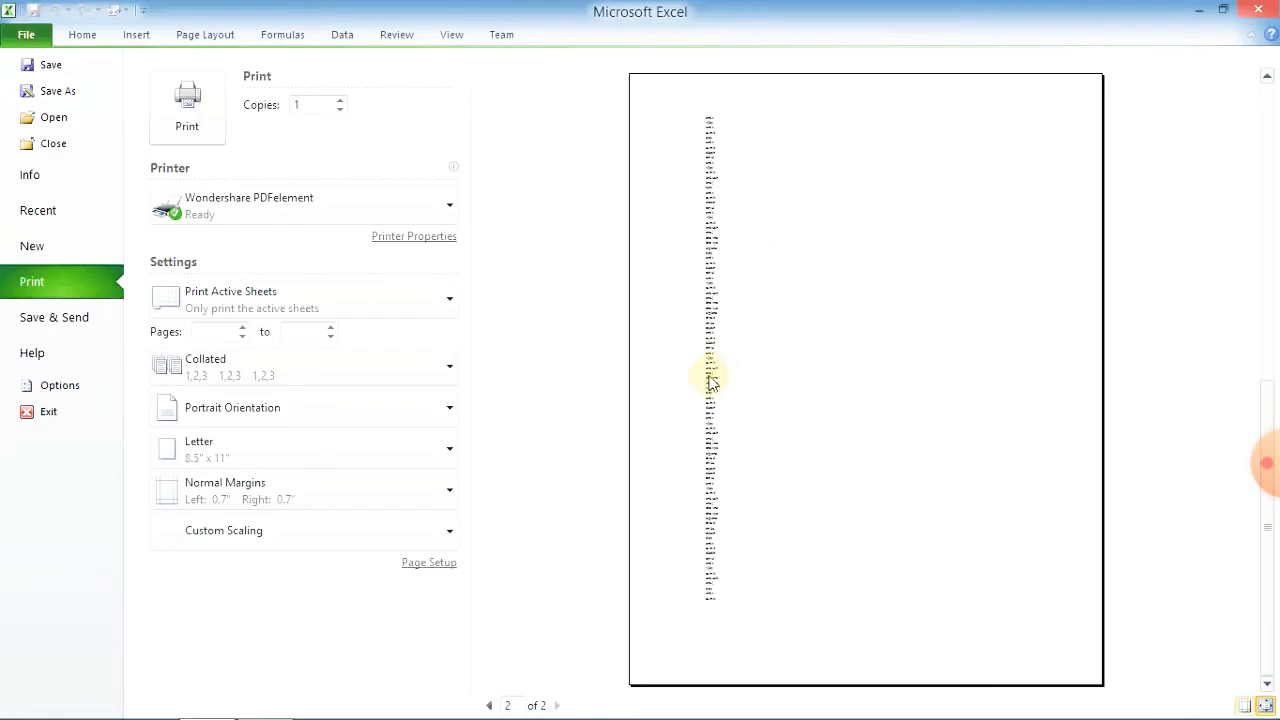
left_click(489, 706)
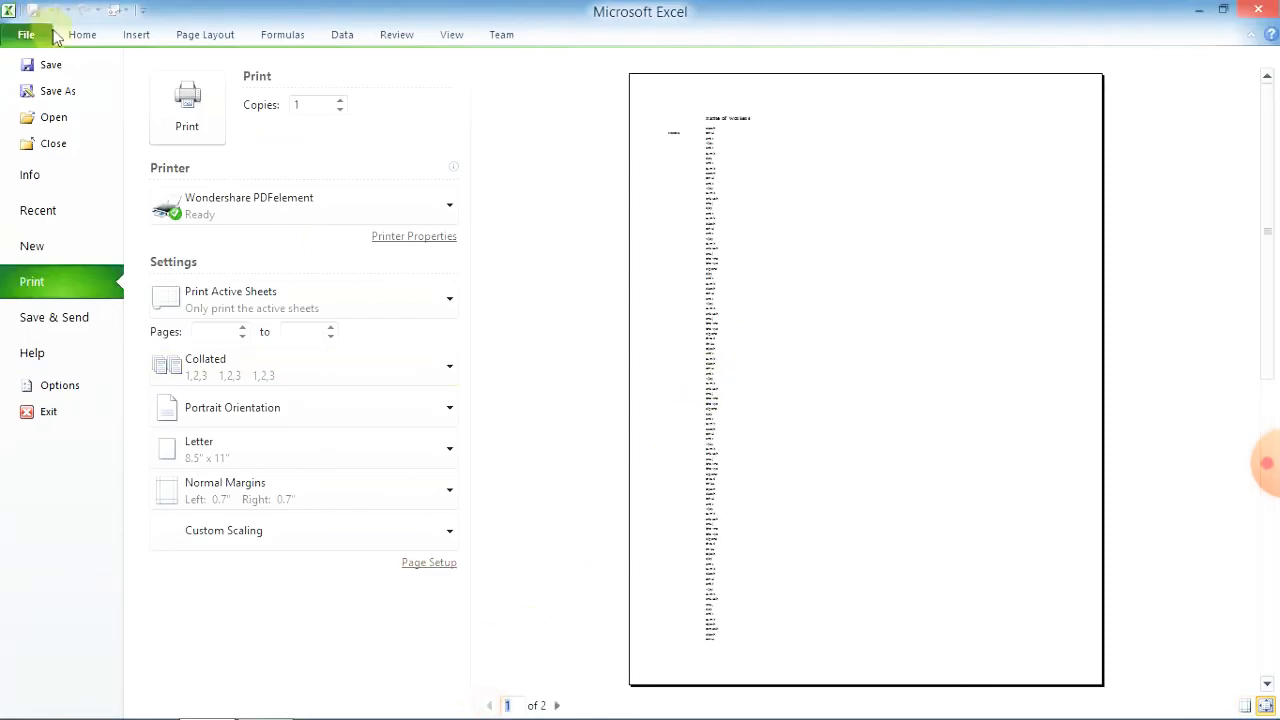
left_click(201, 36)
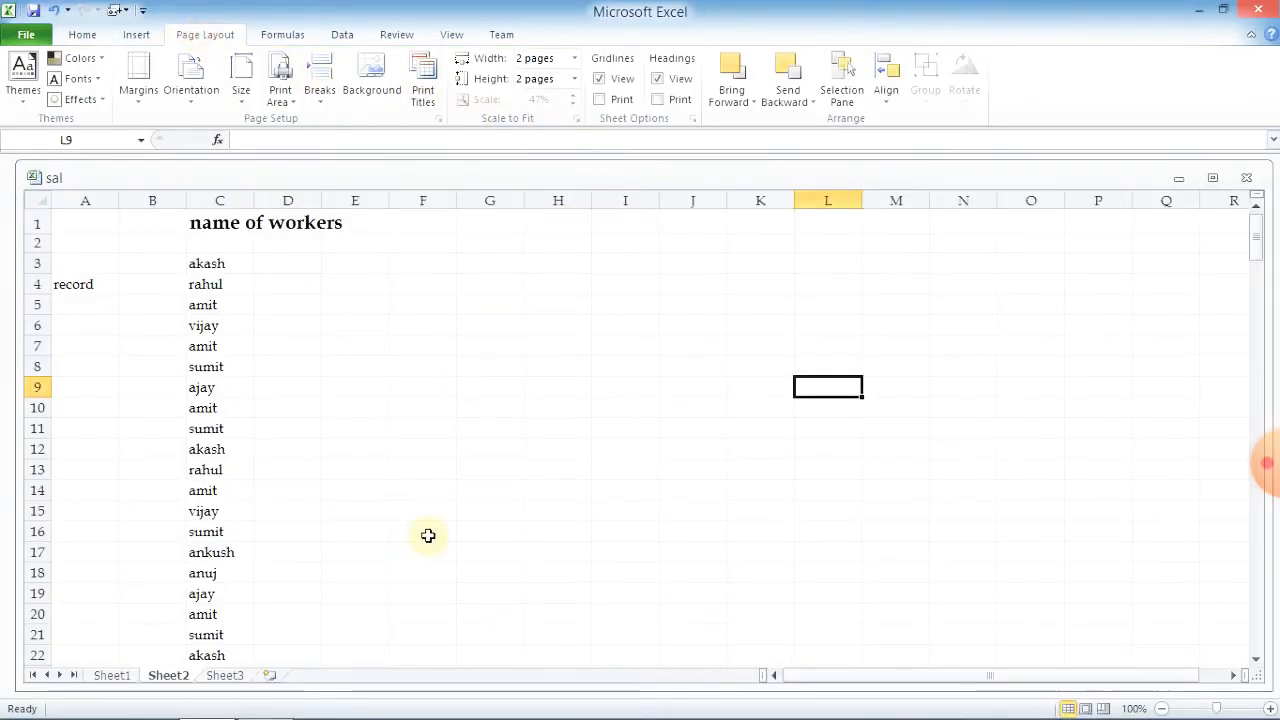
- Set the scale-to-fit height of the printout to 3 pages
left_click(575, 79)
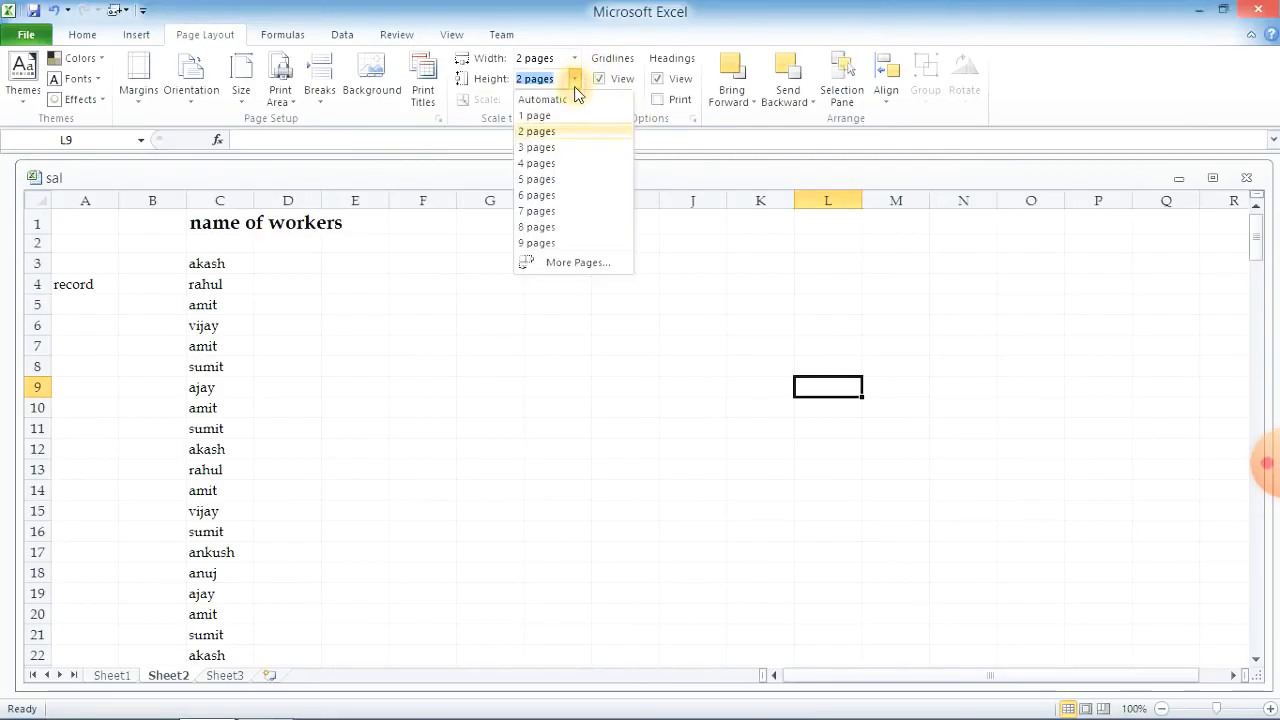
left_click(557, 146)
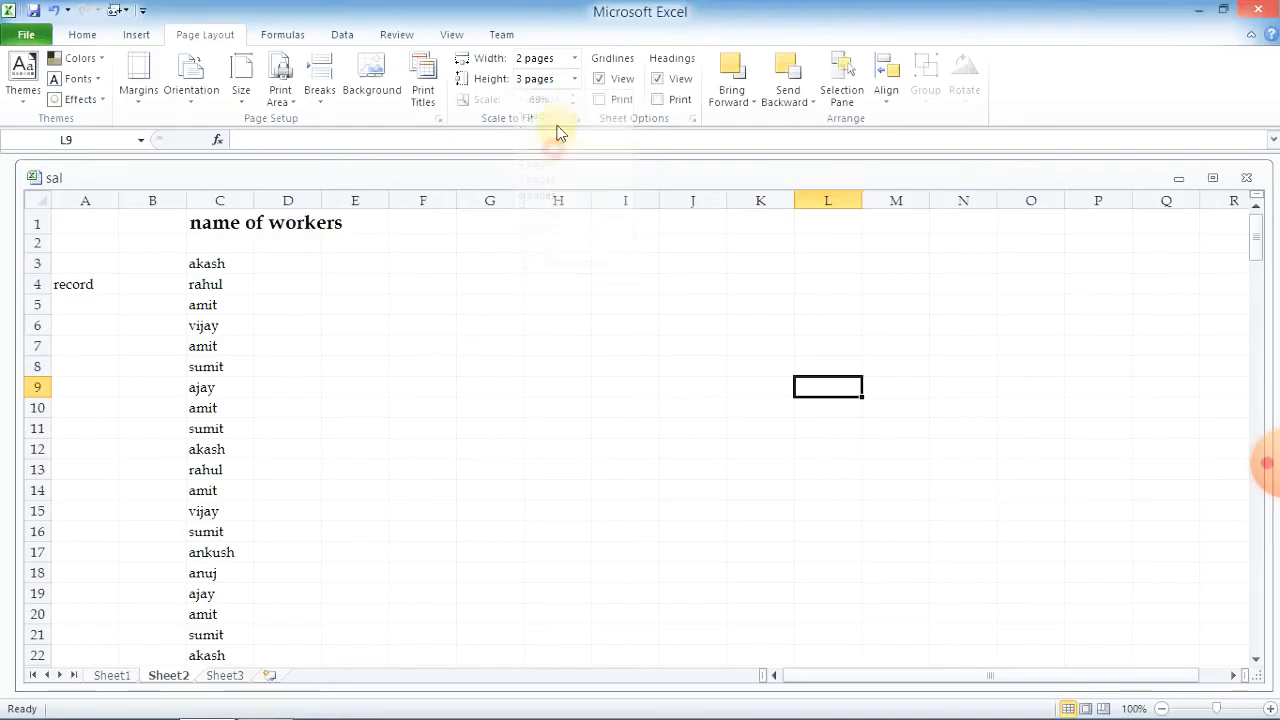
- Page through the print preview to page 3 to check the 3-page height scaling, and return to the sheet
left_click(26, 34)
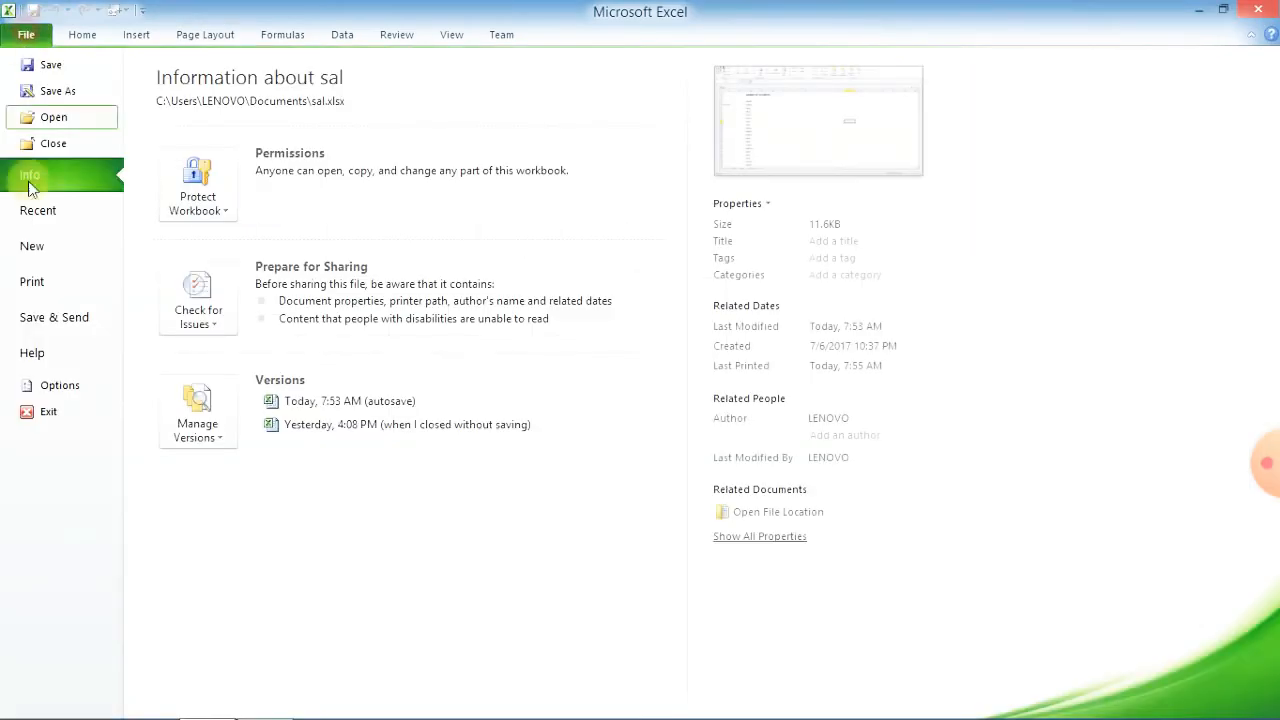
left_click(28, 283)
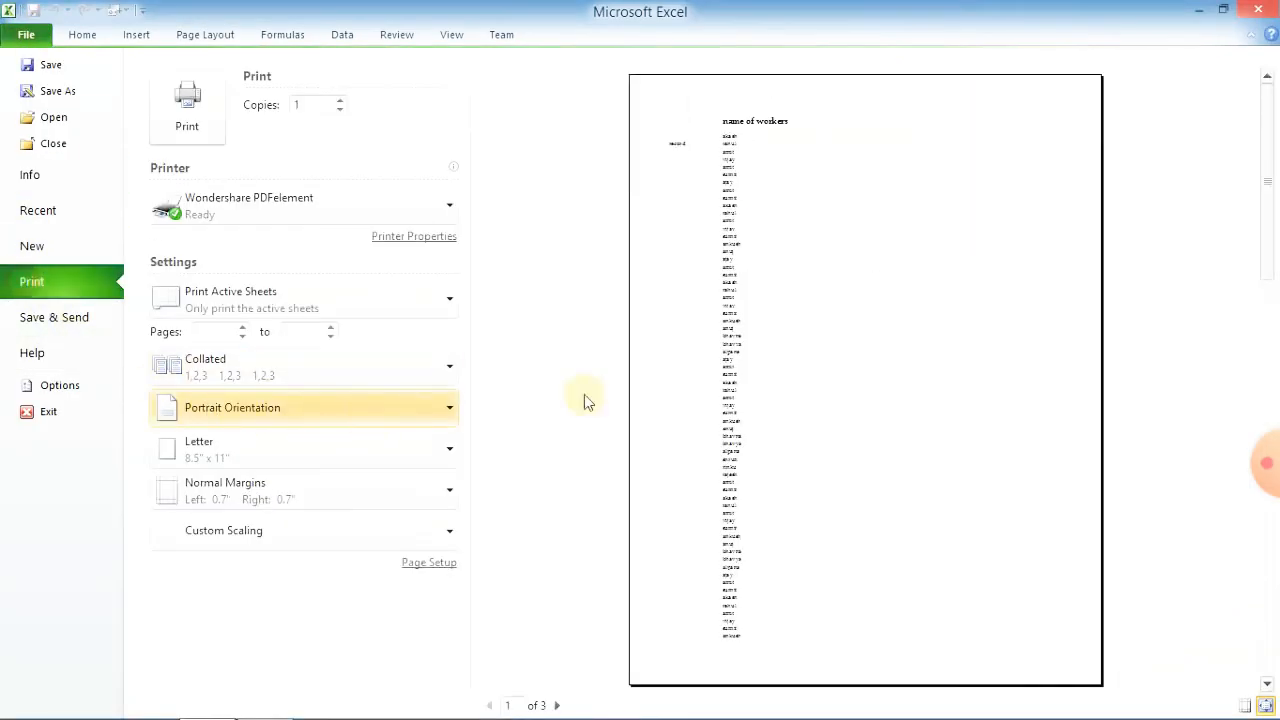
left_click(559, 706)
left_click(559, 706)
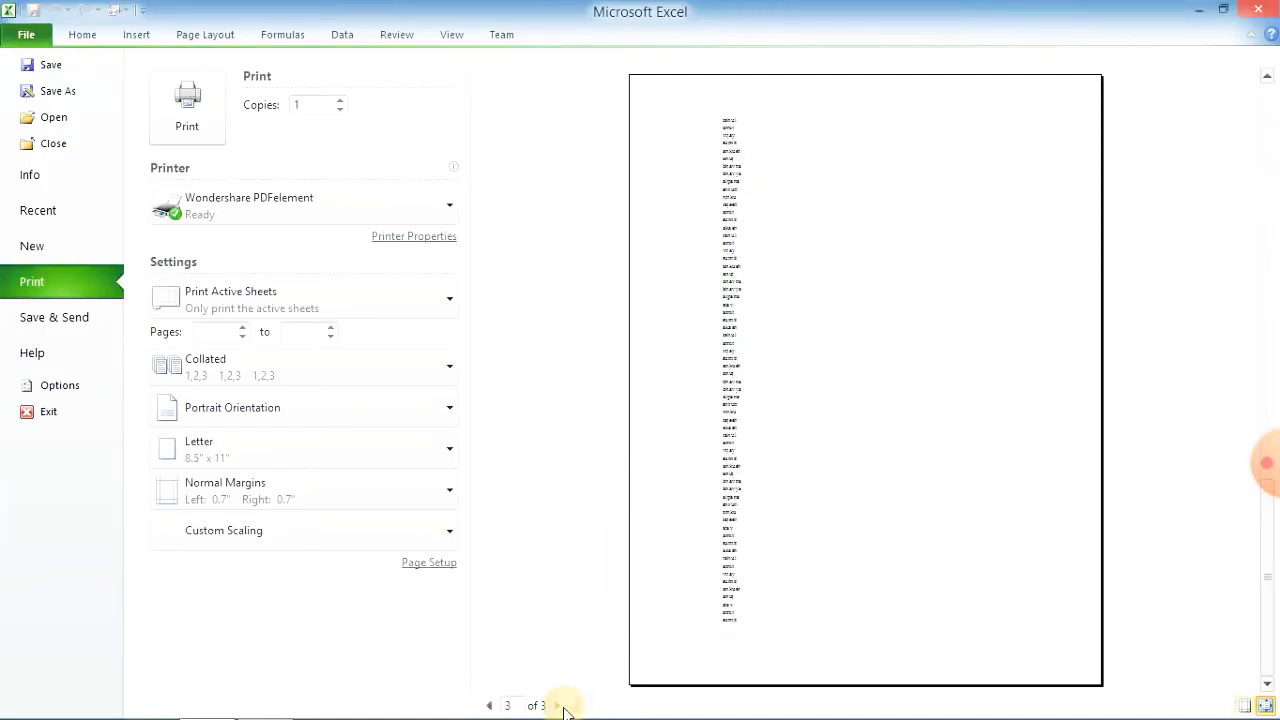
left_click(208, 42)
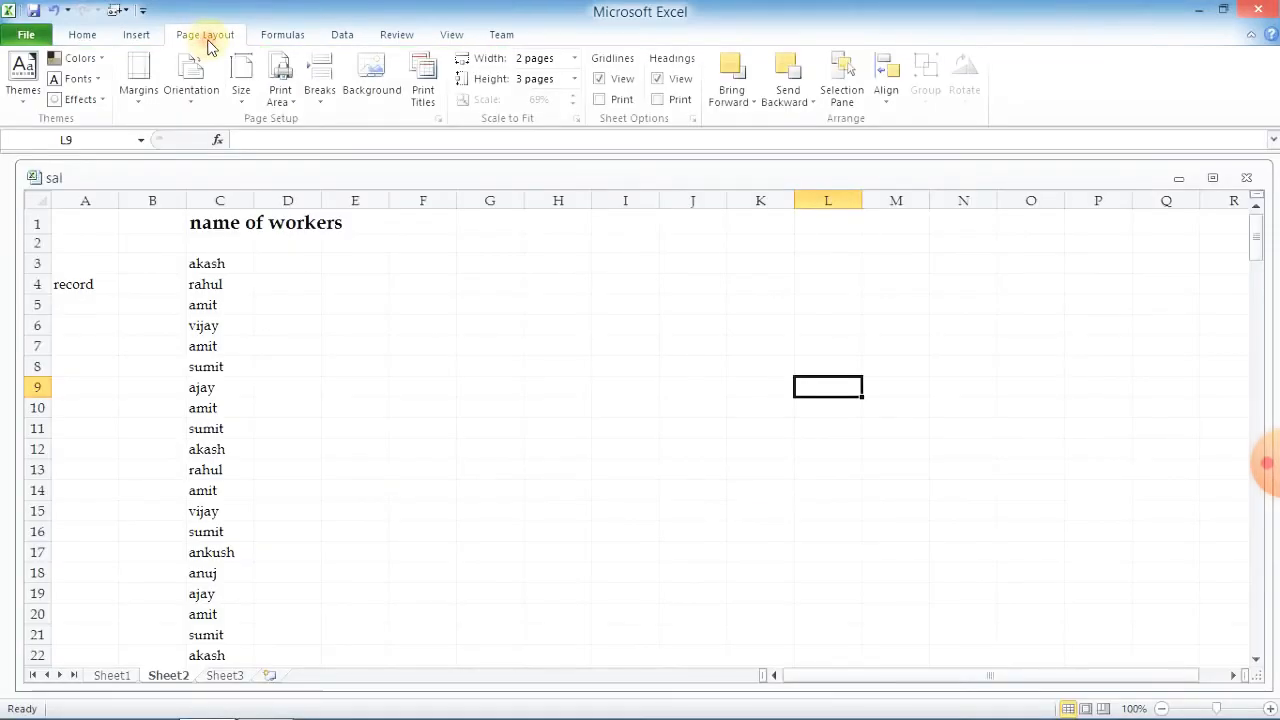
- Set the scale-to-fit height to 4 pages, and check the printout through page 4 in the print preview
left_click(577, 78)
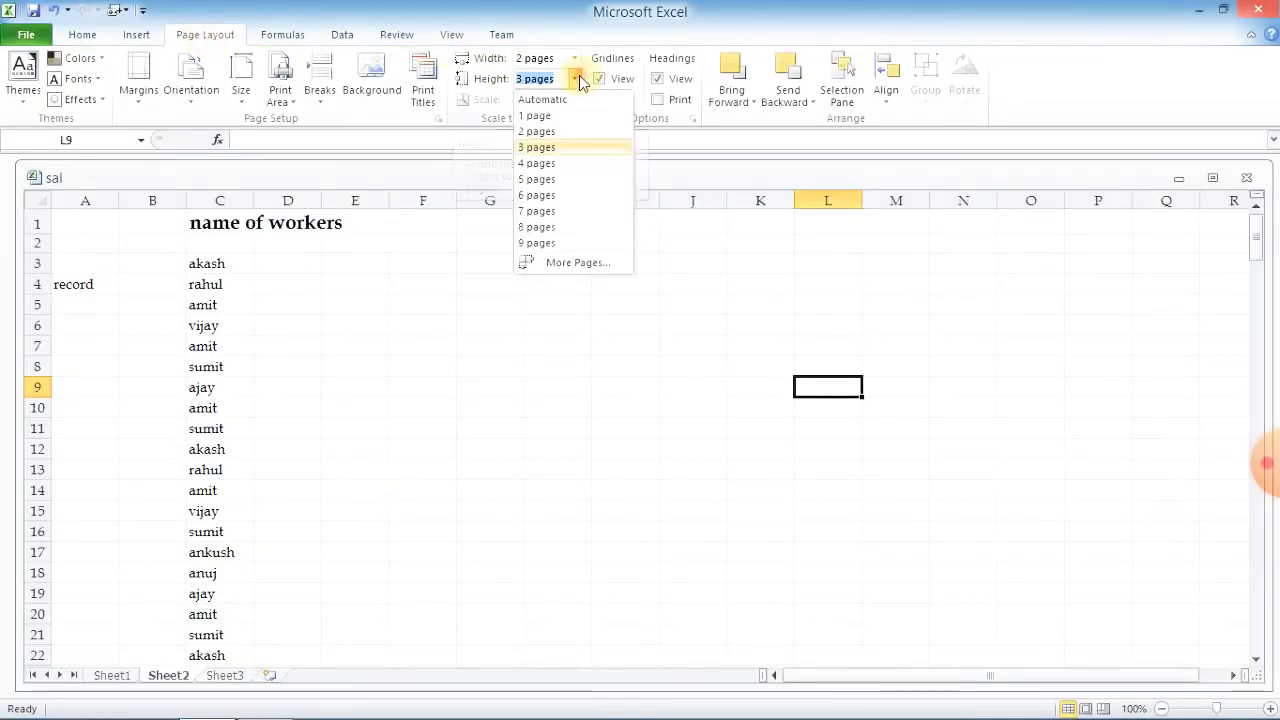
left_click(552, 163)
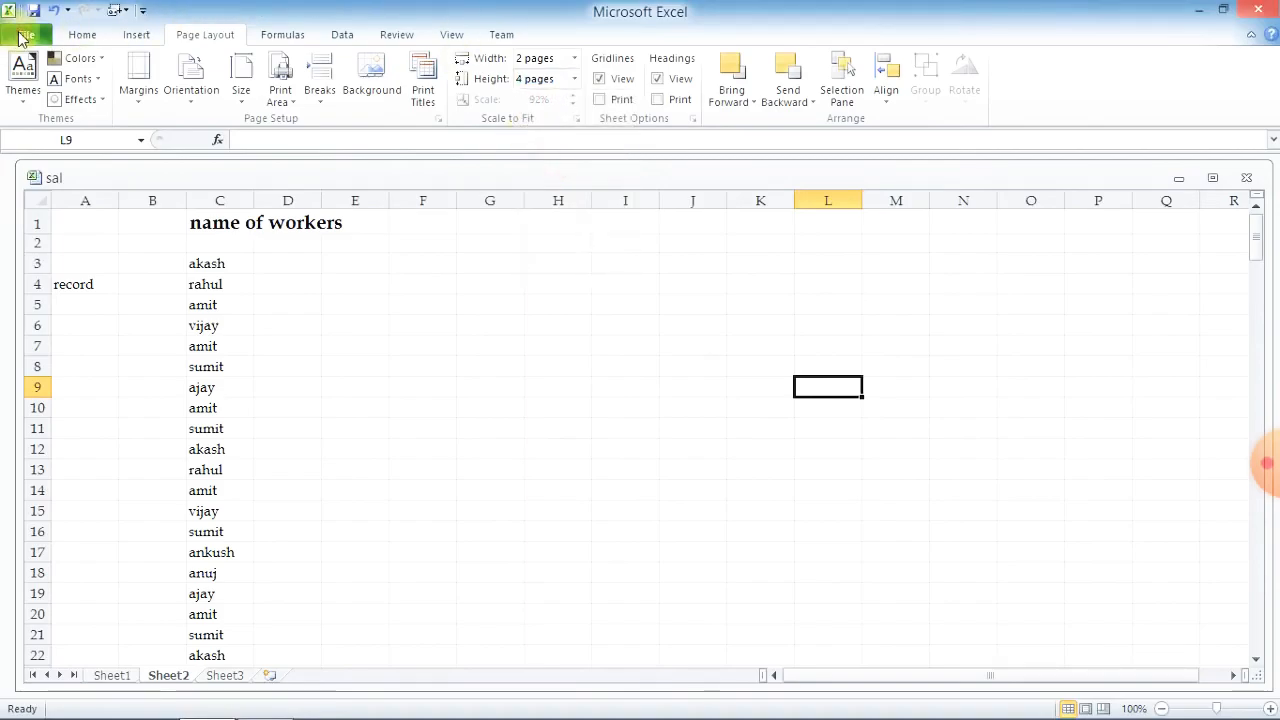
left_click(22, 36)
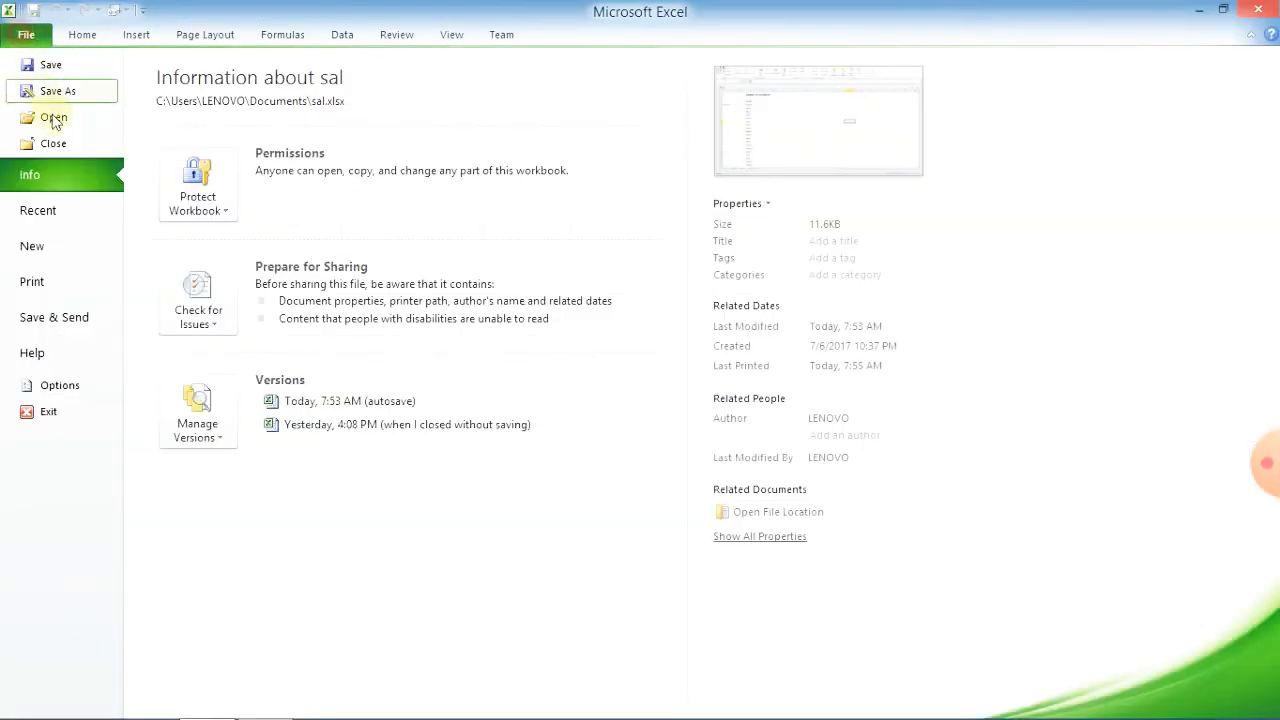
left_click(57, 292)
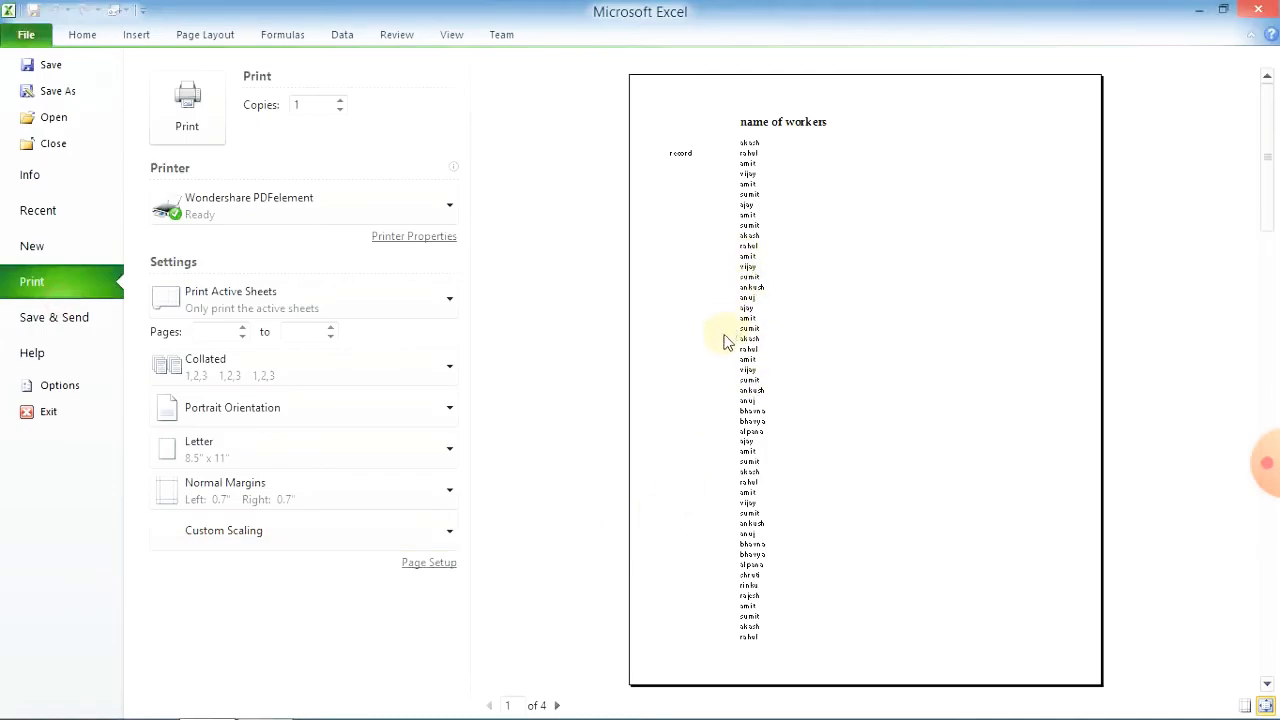
left_click(560, 705)
left_click(560, 705)
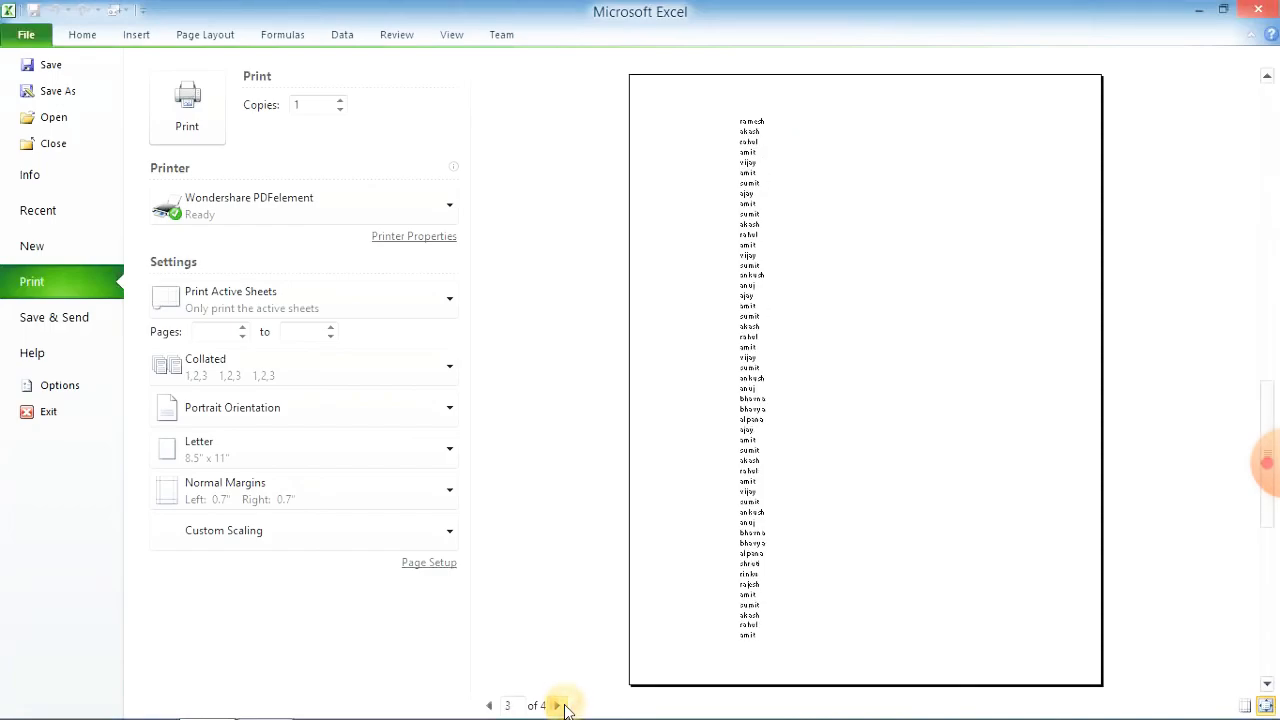
left_click(560, 705)
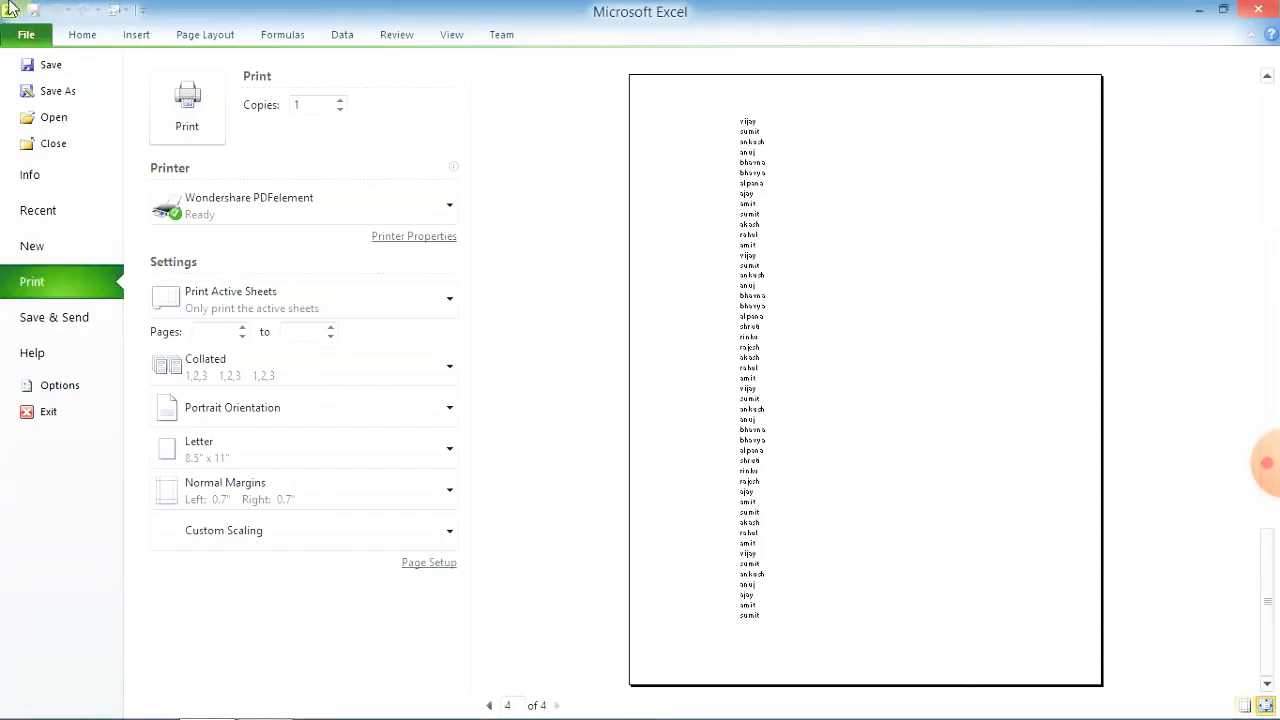
left_click(180, 34)
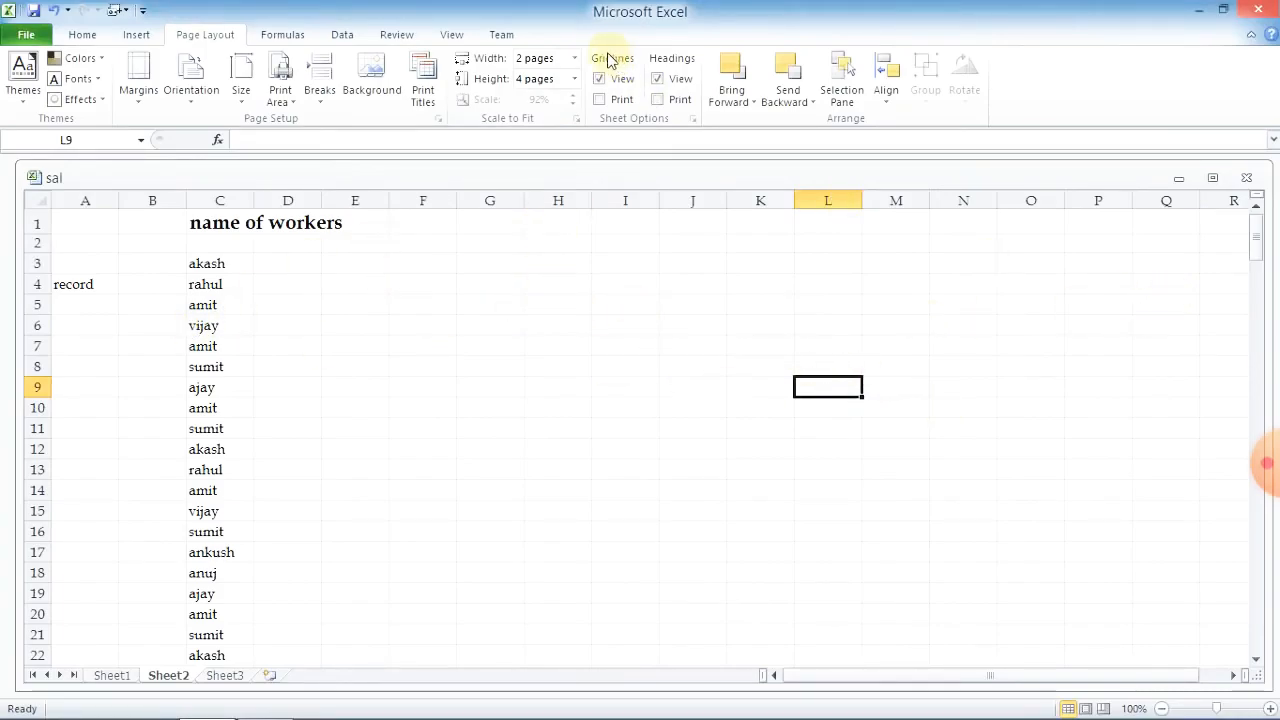
- Set the printout's scale-to-fit width to Automatic and its height to 5 pages
left_click(576, 58)
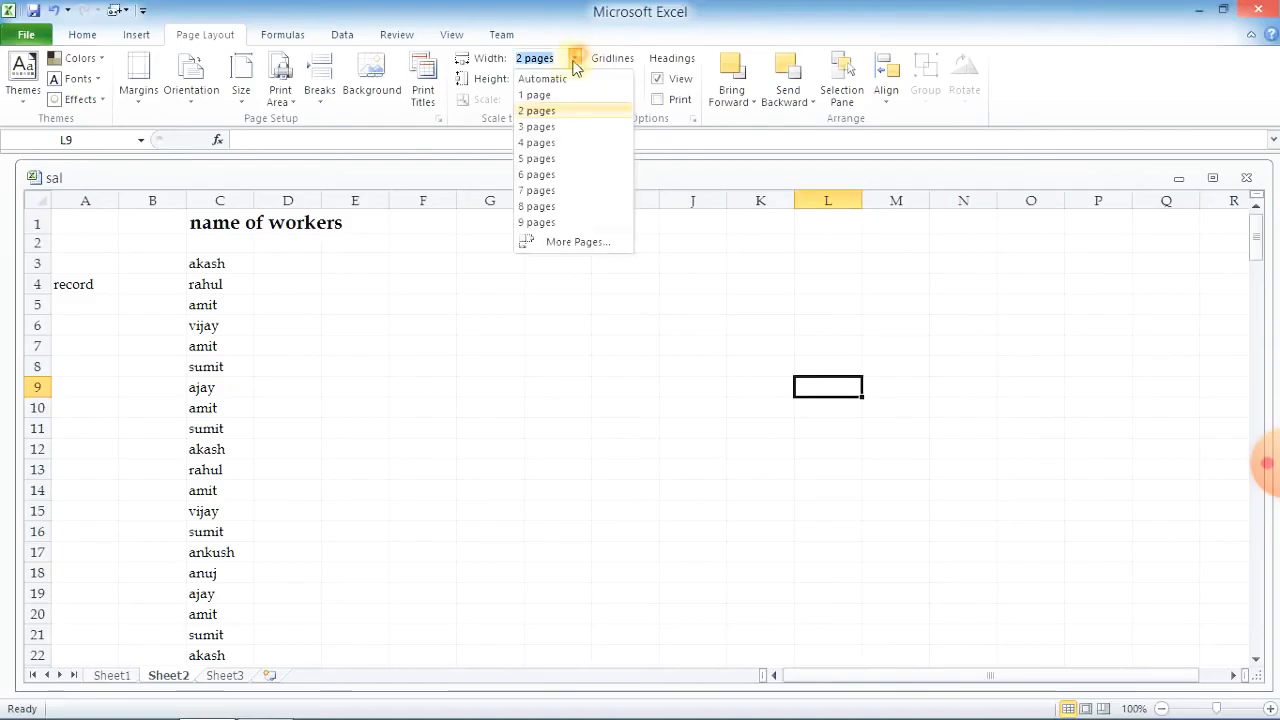
left_click(578, 79)
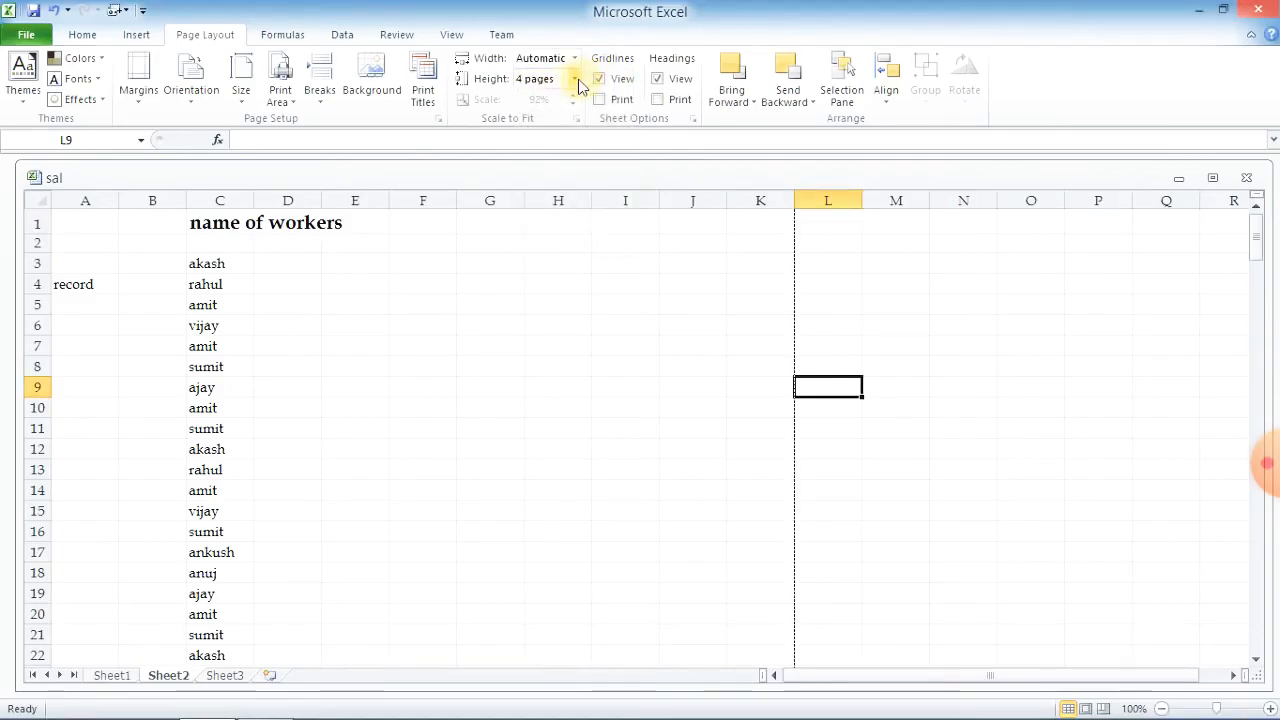
left_click(576, 79)
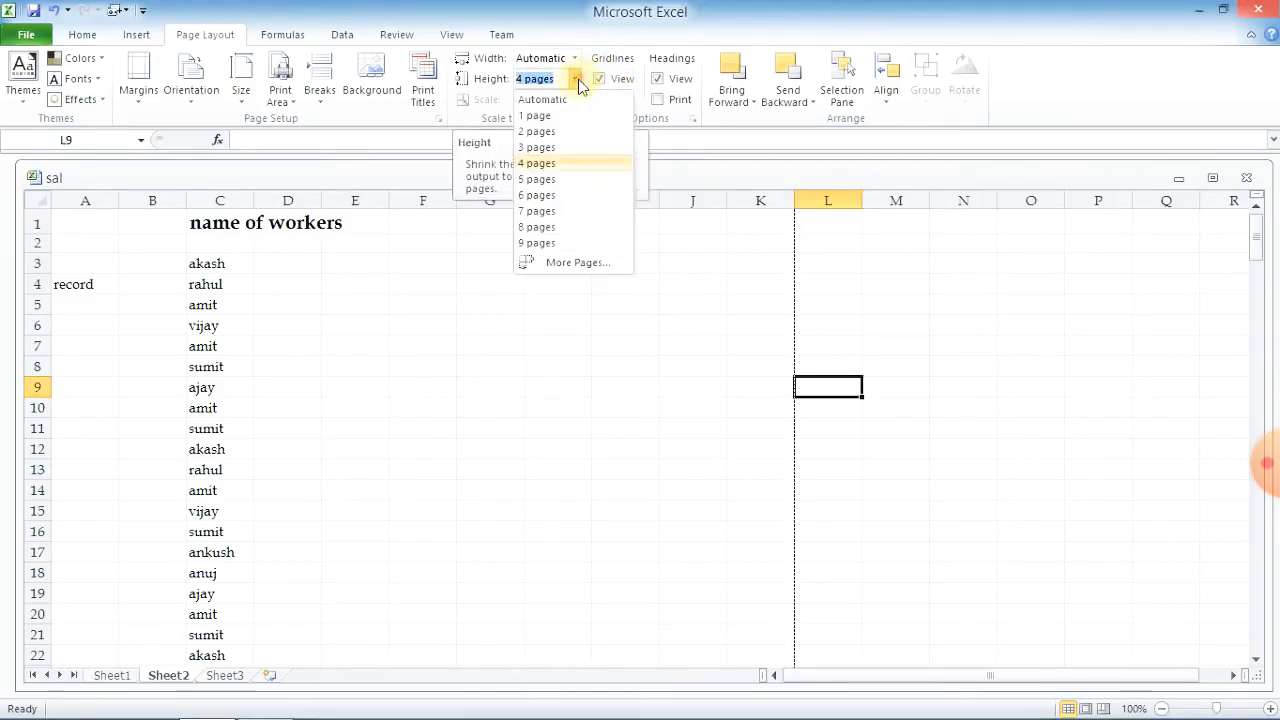
left_click(562, 180)
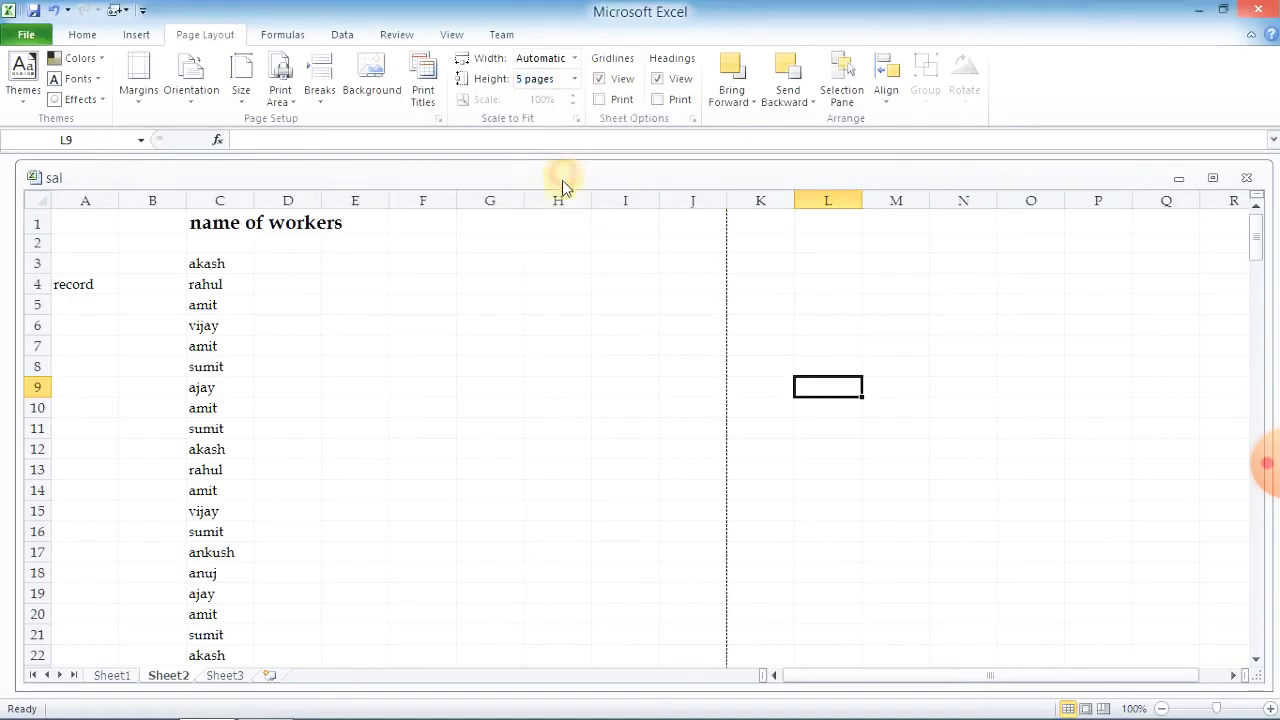
left_click(582, 266)
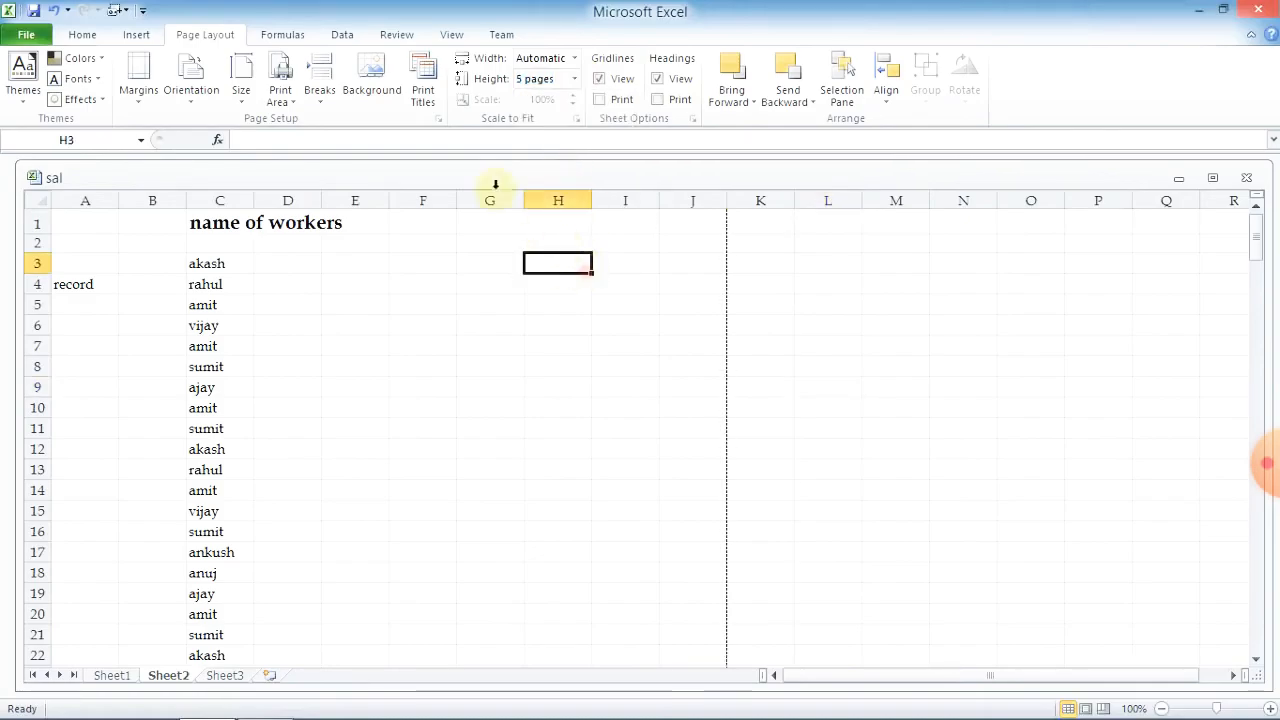
- Page through the print preview to page 3 to check the 5-page height scaling, and return to the sheet
left_click(26, 34)
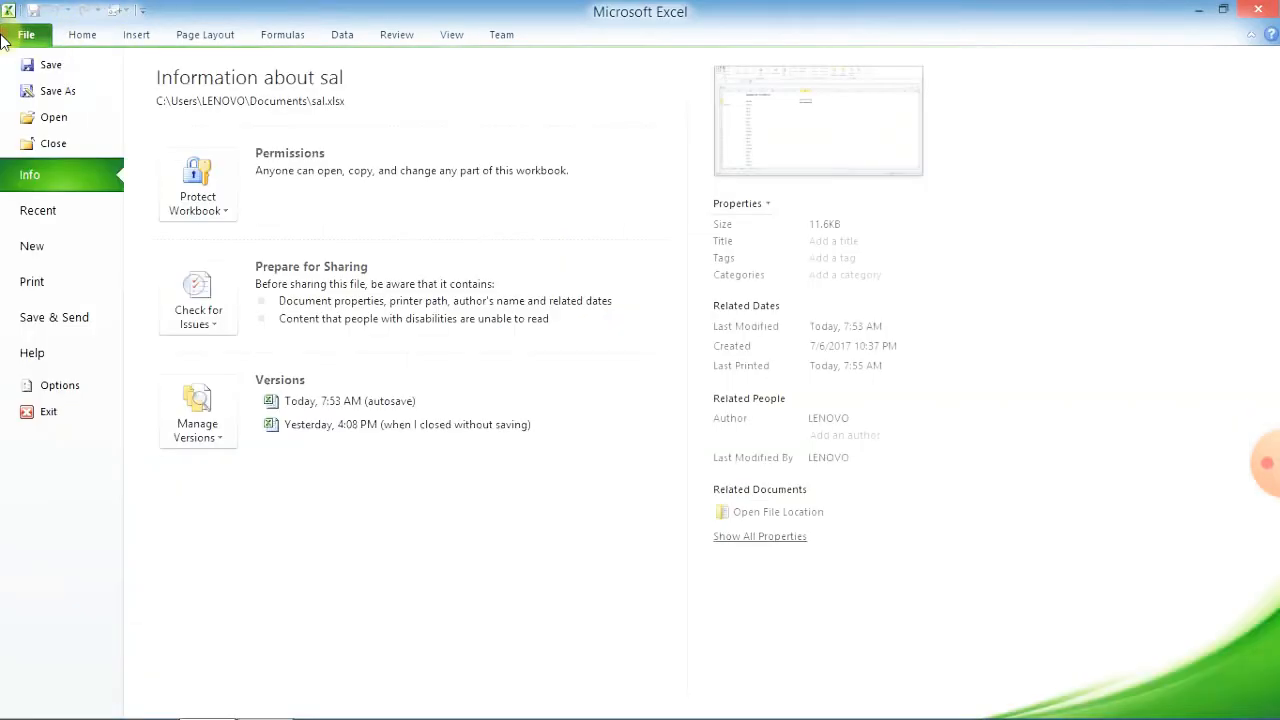
left_click(38, 283)
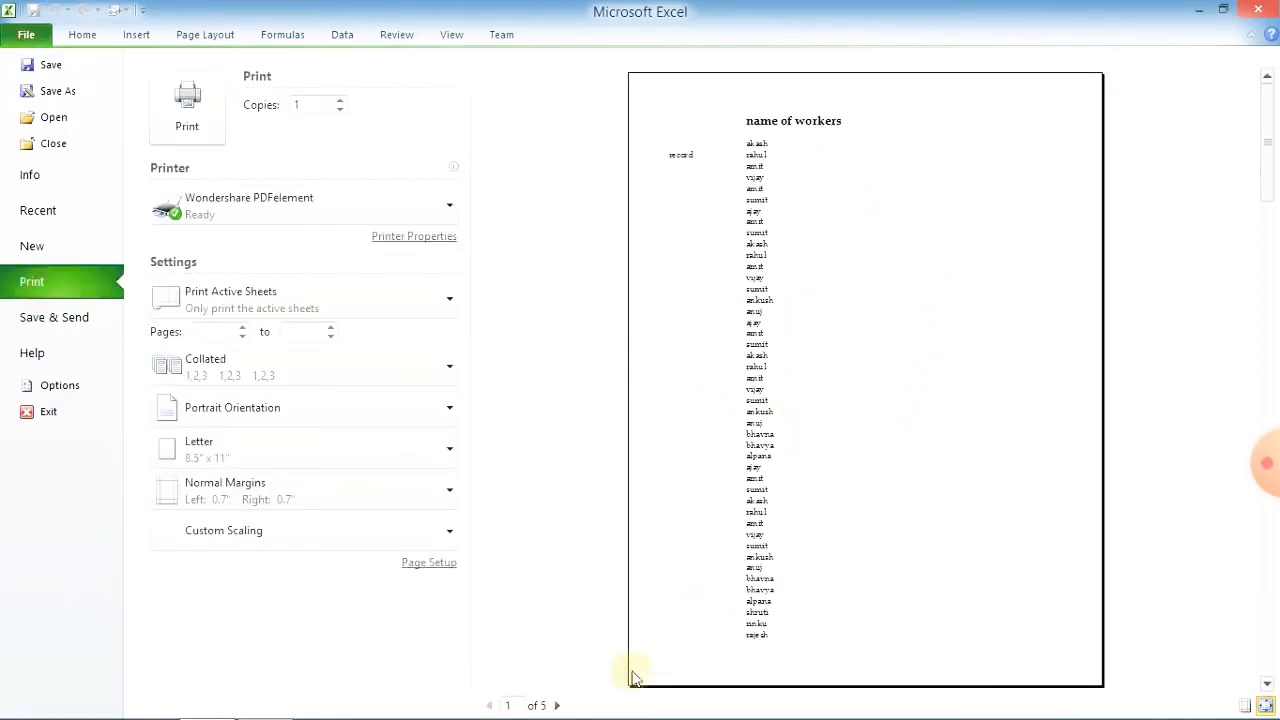
left_click(556, 706)
left_click(556, 706)
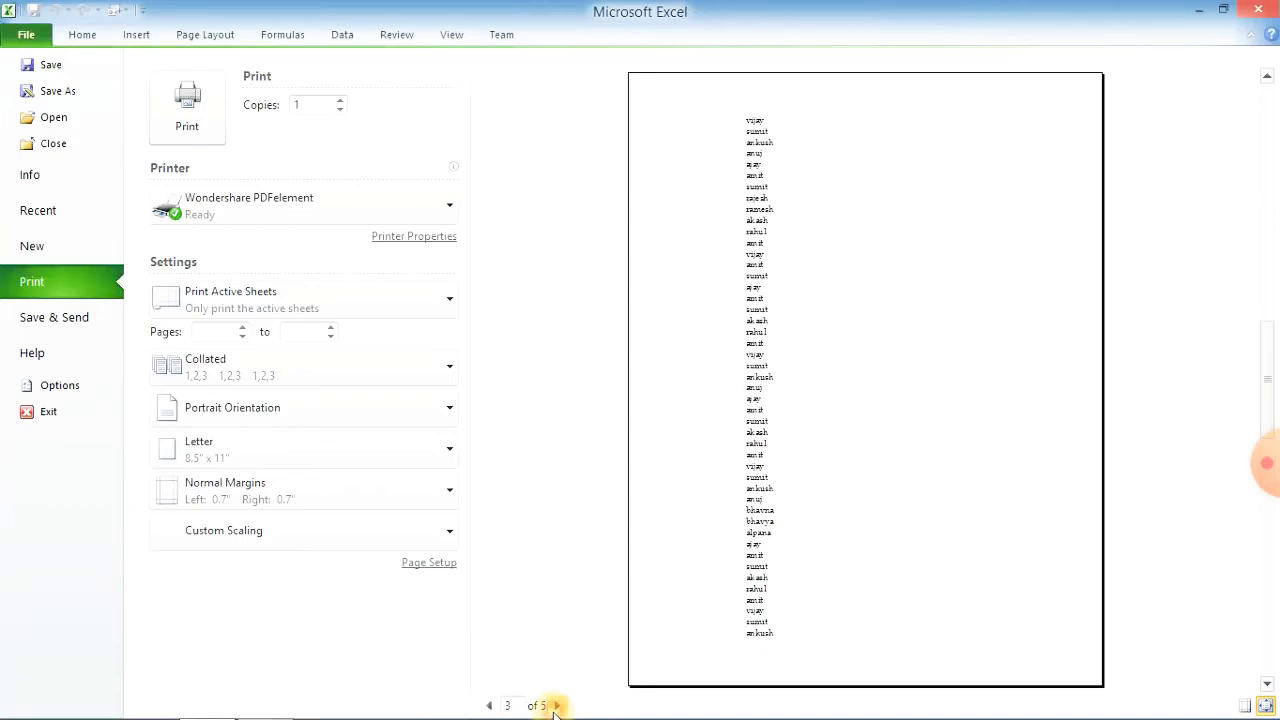
key("Escape")
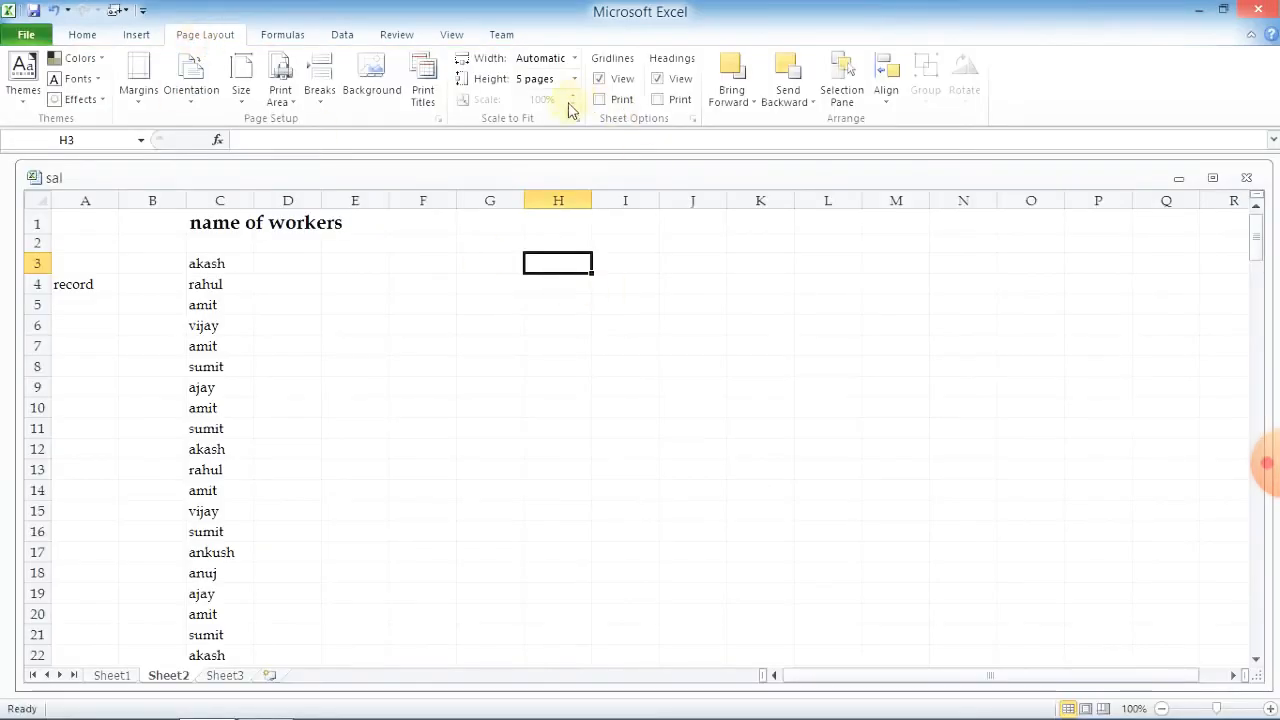
left_click(566, 383)
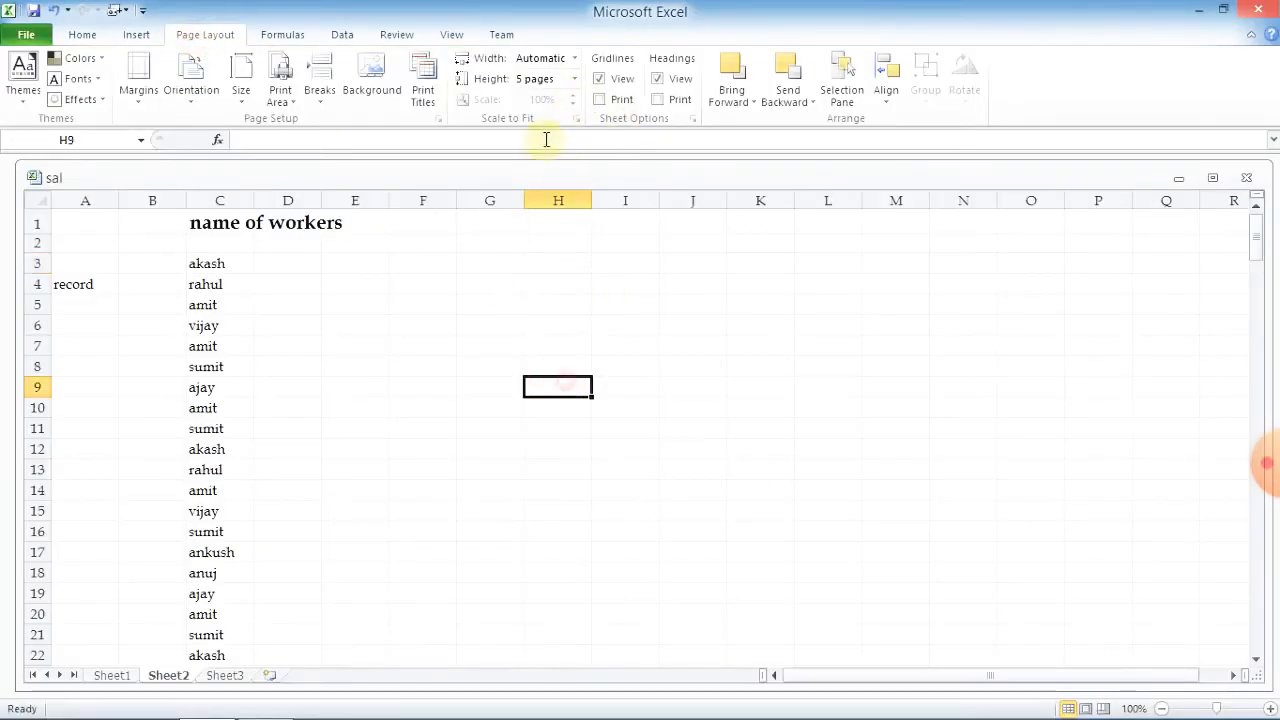
left_click(225, 226)
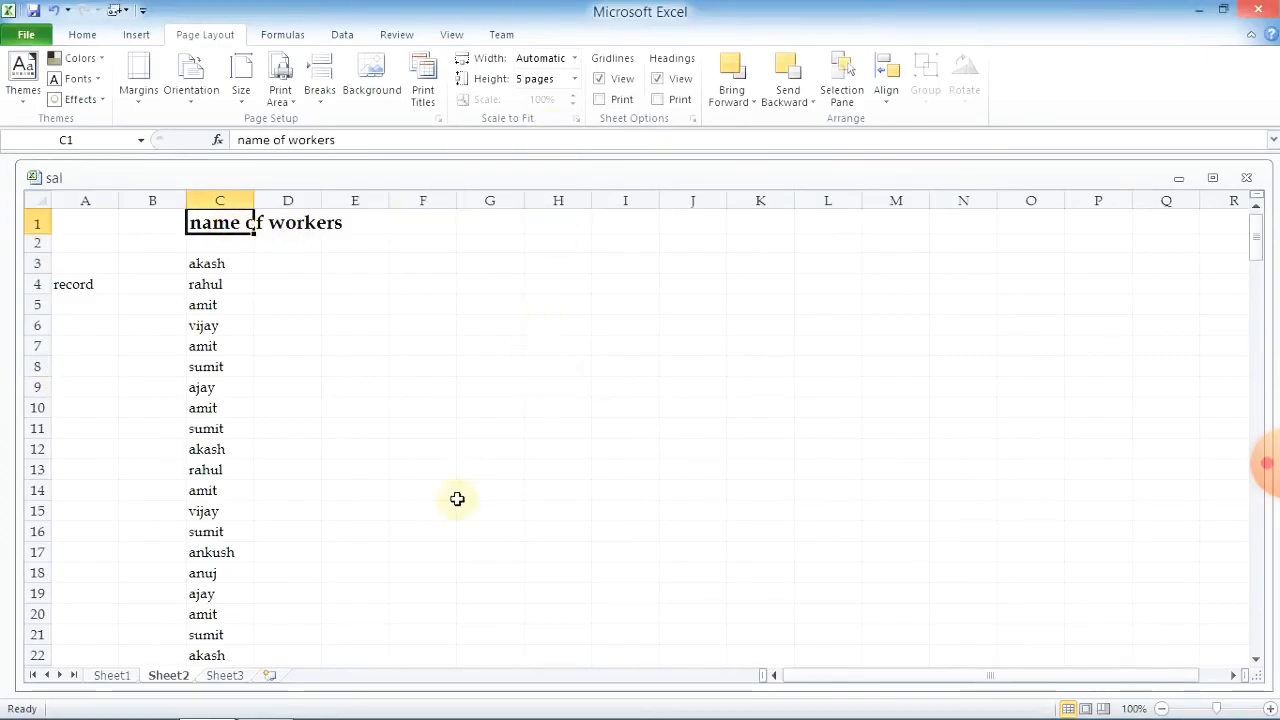
left_click(400, 588)
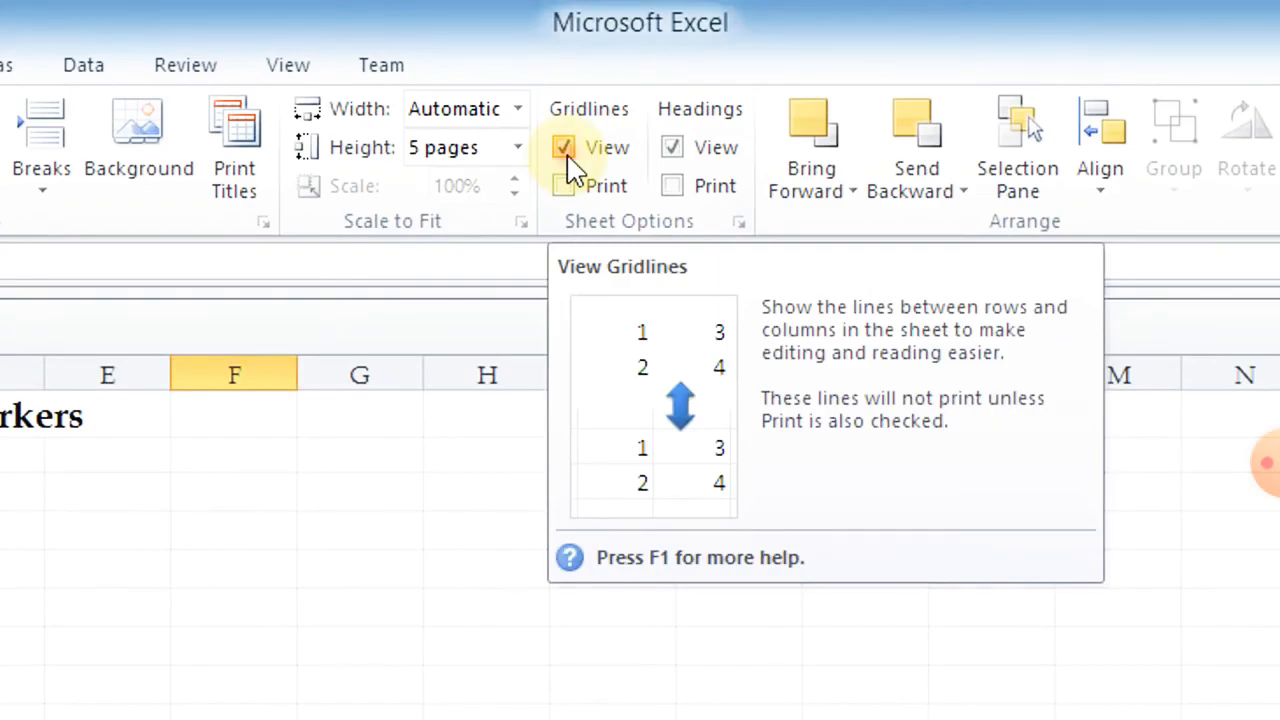
- Hide the gridlines on the sheet, and show them again
left_click(564, 148)
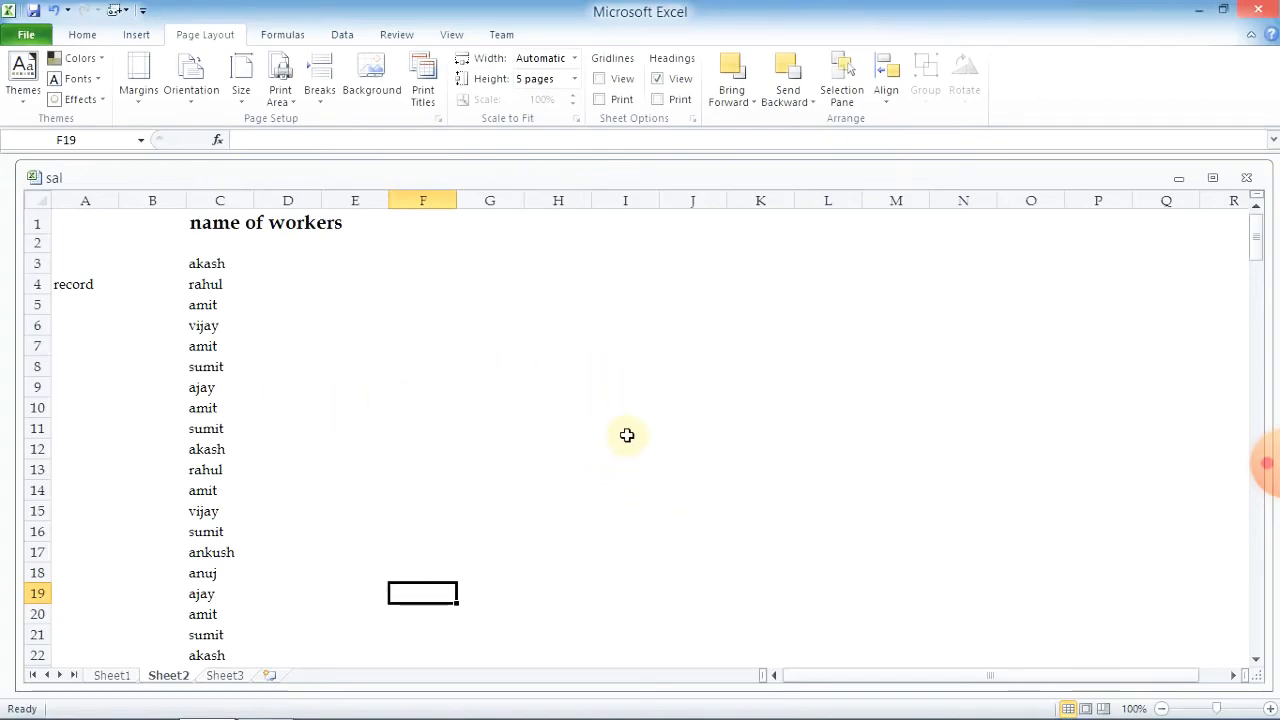
left_click(602, 82)
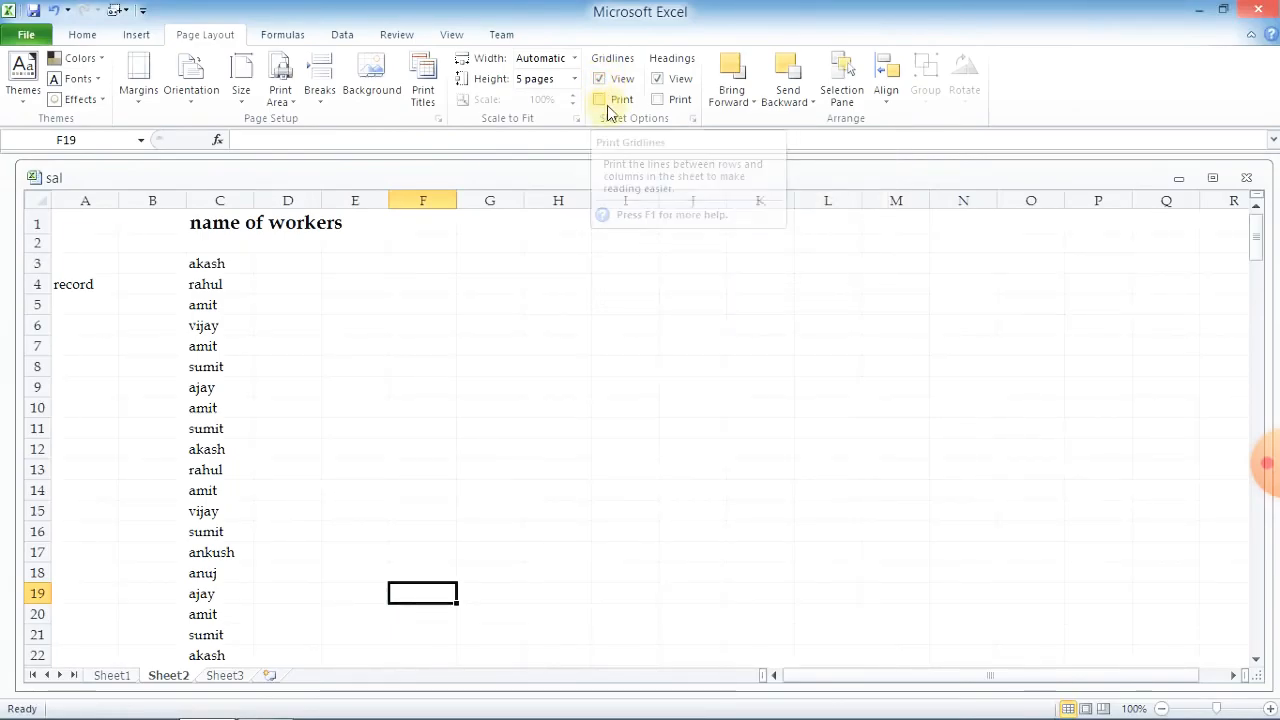
- Turn on printing of gridlines, check the first page in the print preview, and return to the sheet
left_click(601, 101)
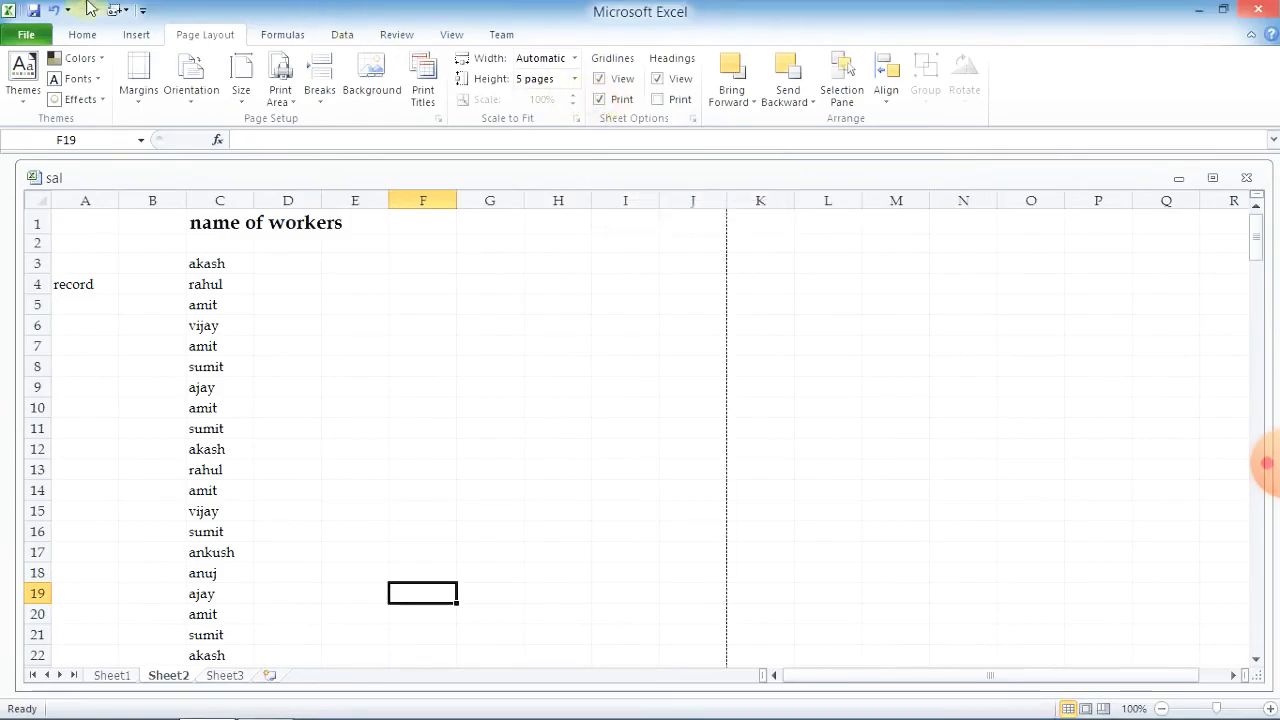
left_click(26, 36)
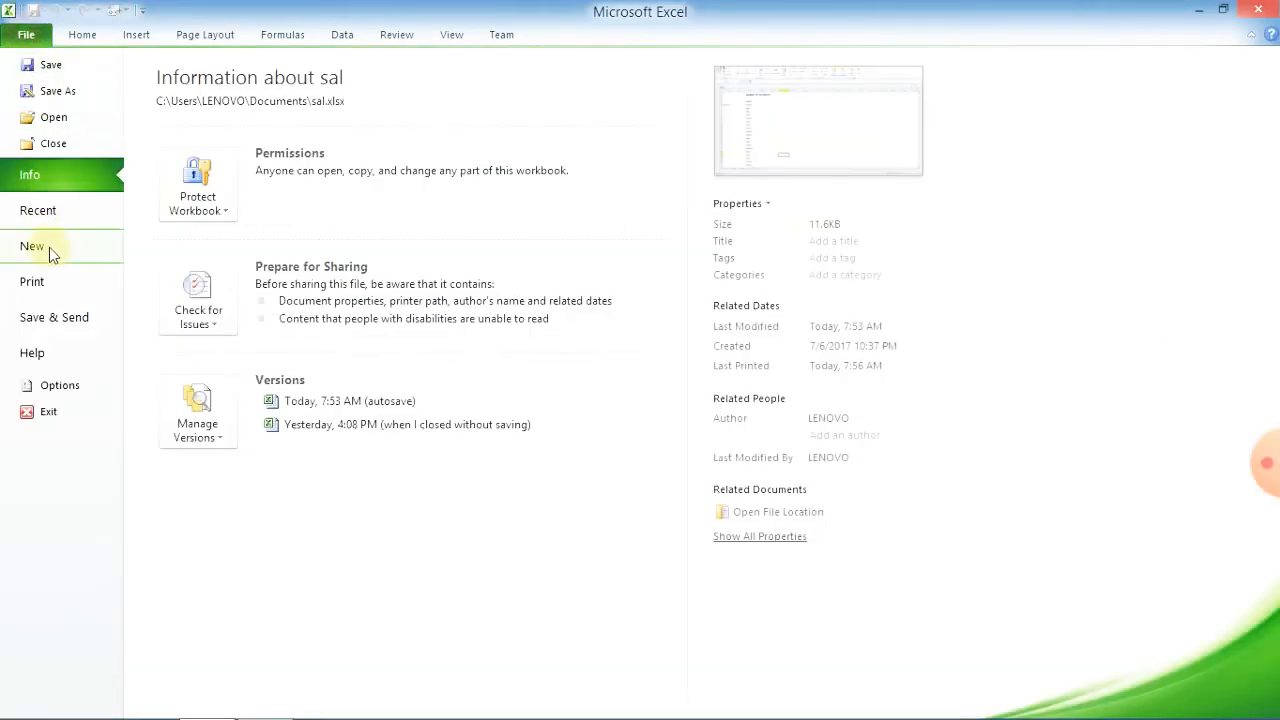
left_click(33, 281)
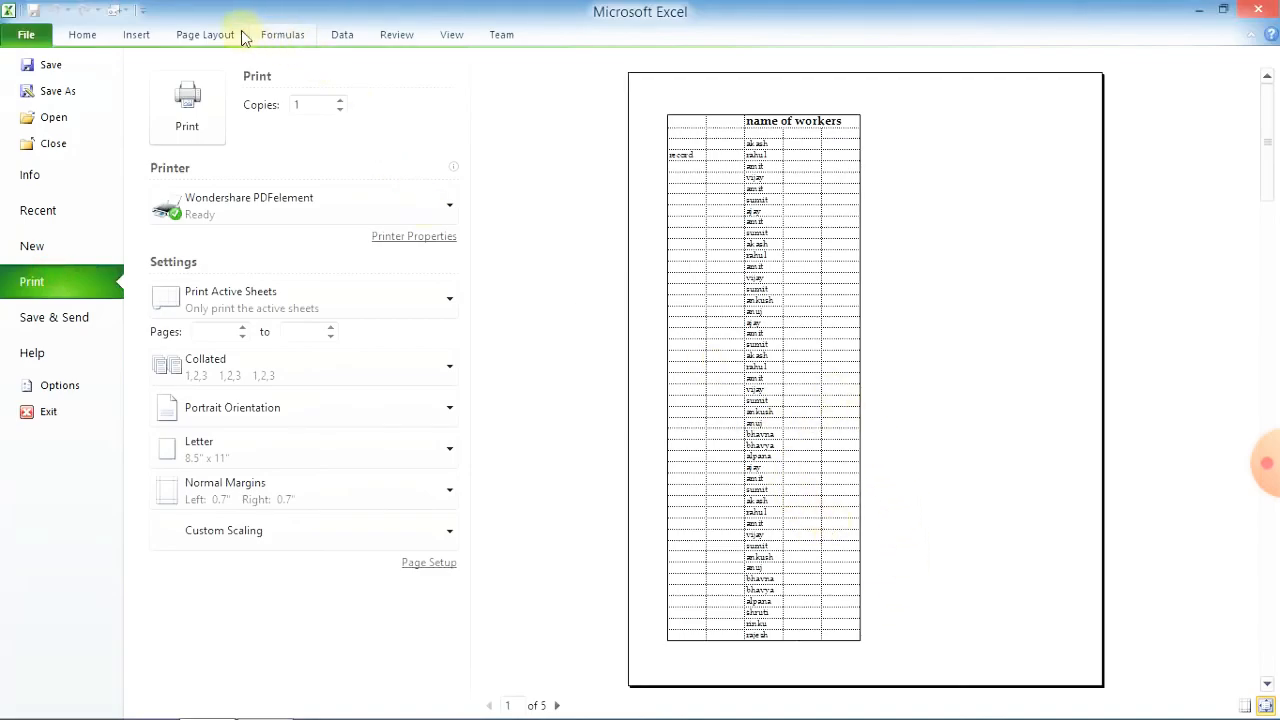
left_click(205, 34)
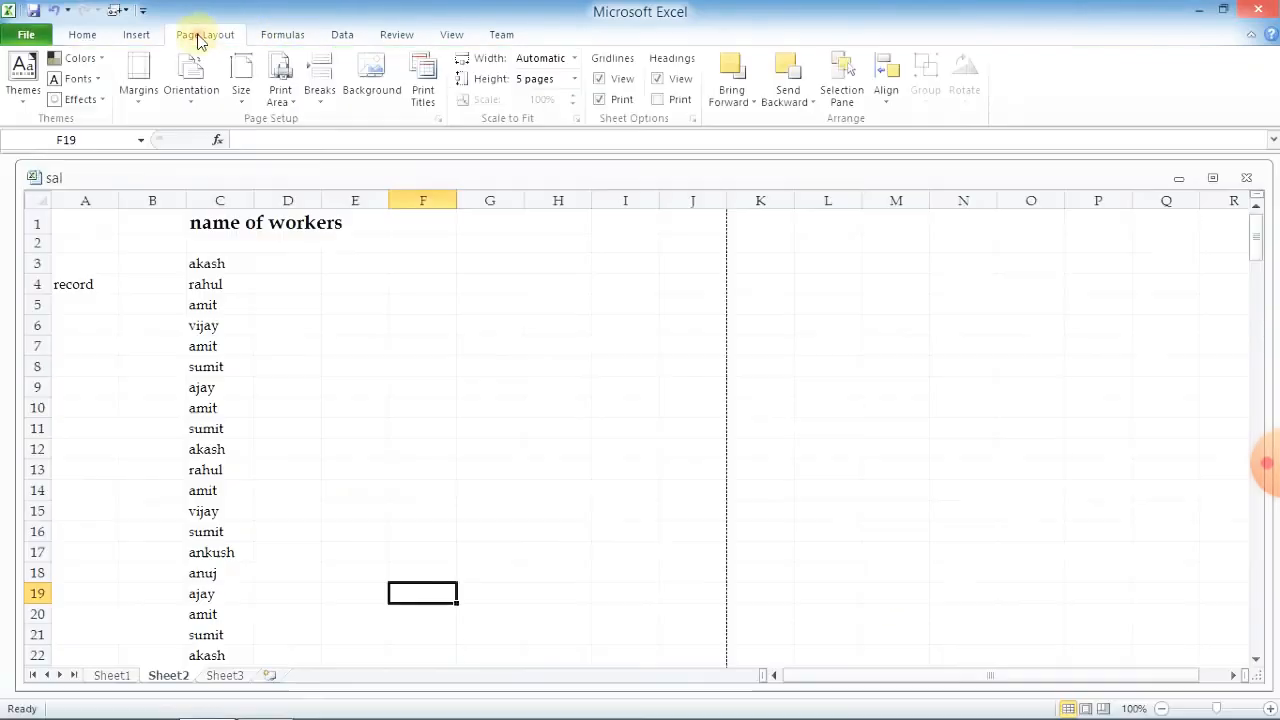
- Turn off printing of gridlines, check the first page in the print preview, and return to the sheet
left_click(612, 101)
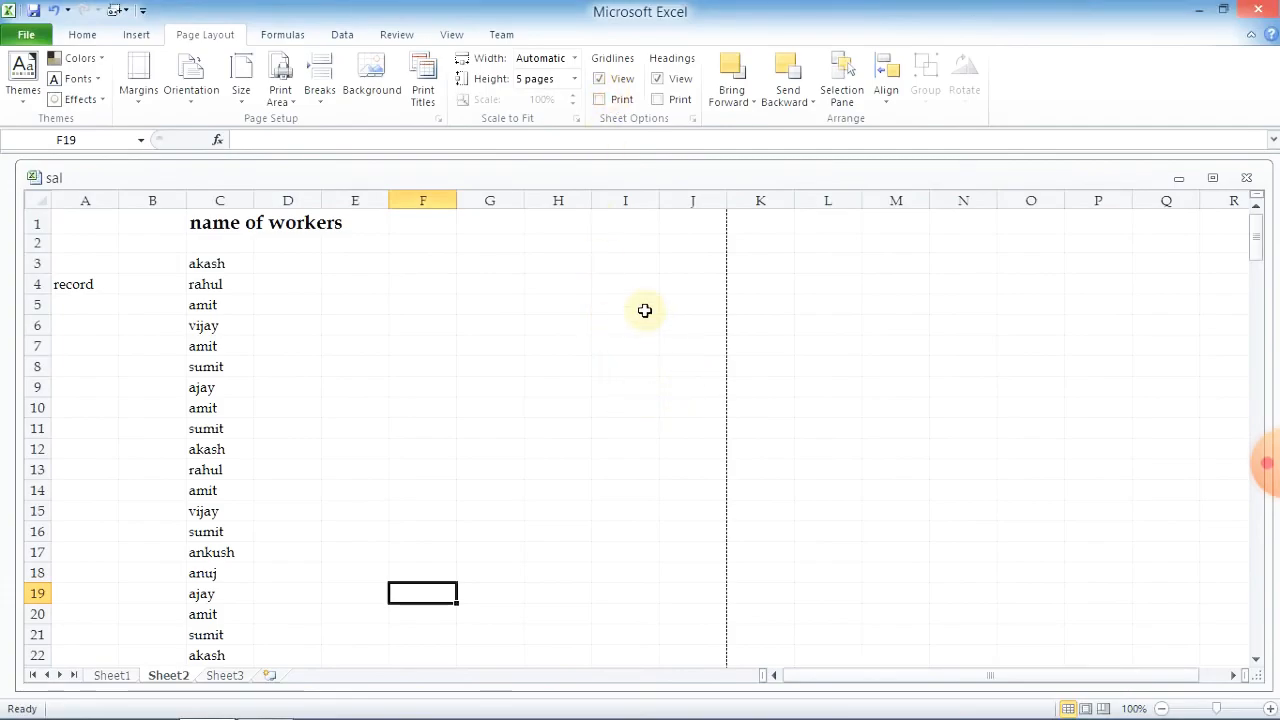
left_click(24, 33)
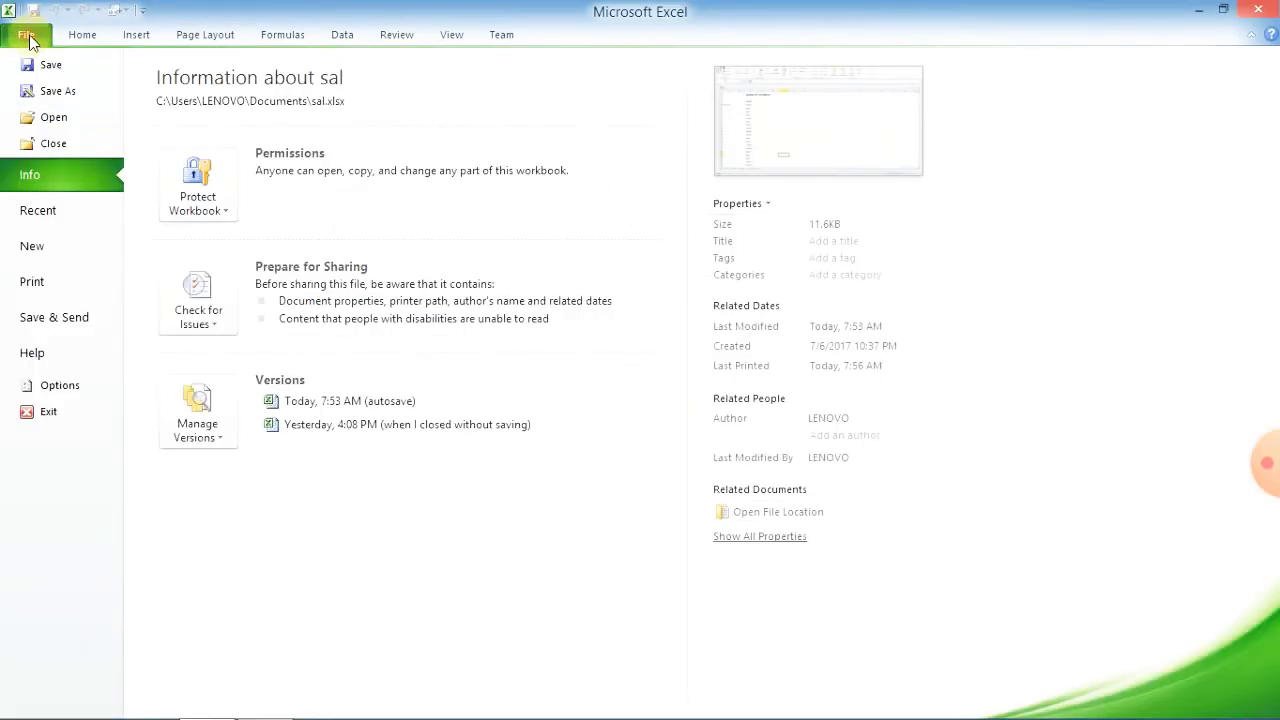
left_click(38, 289)
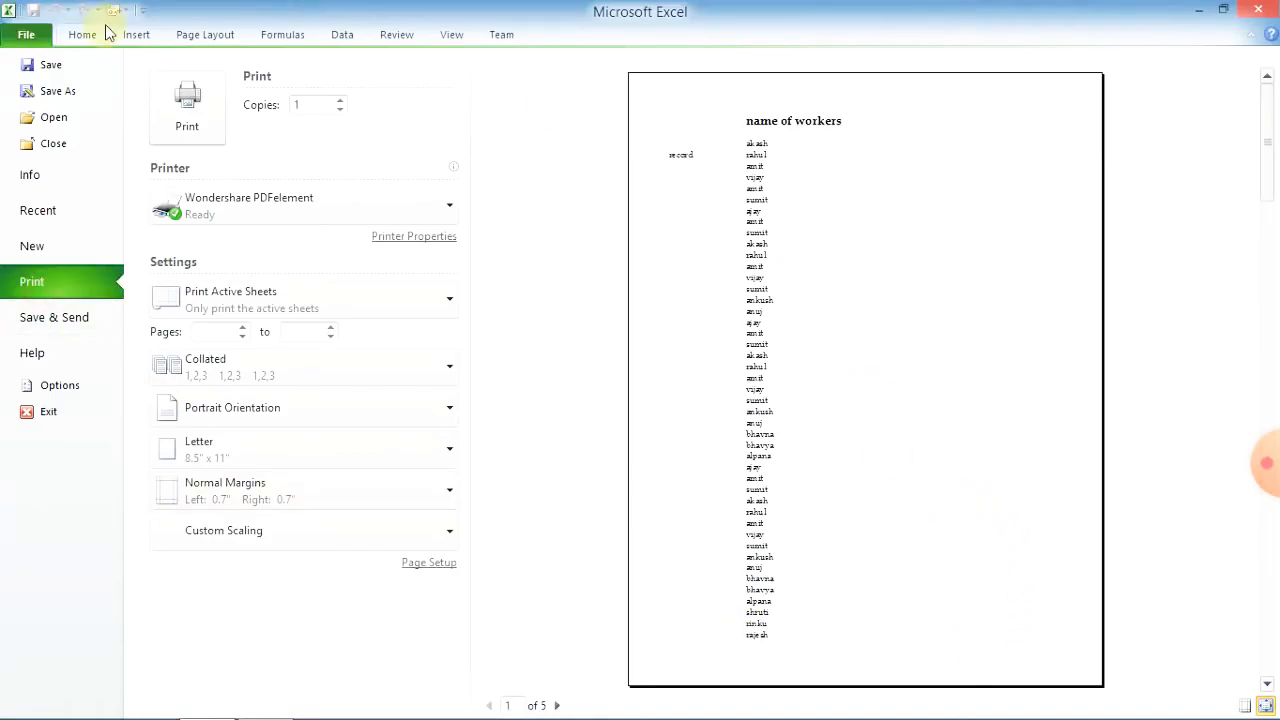
left_click(212, 38)
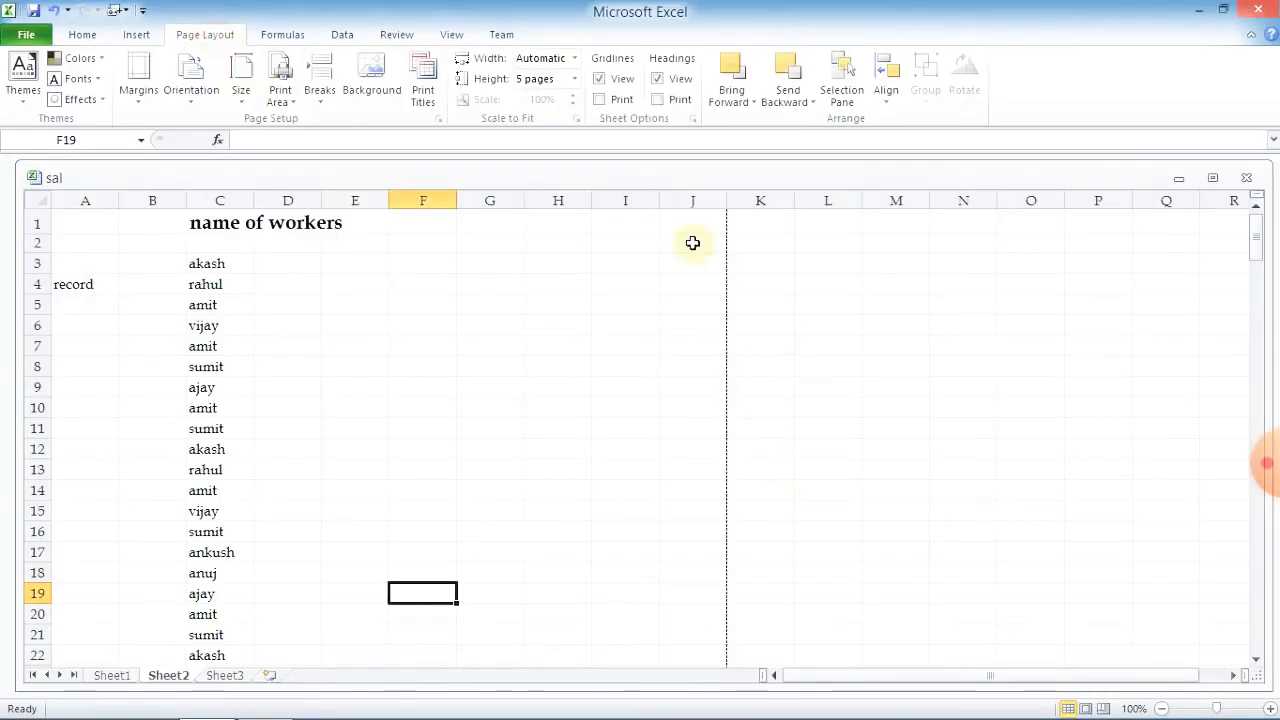
- Hide the row and column headings on the sheet, and show them again
left_click(658, 80)
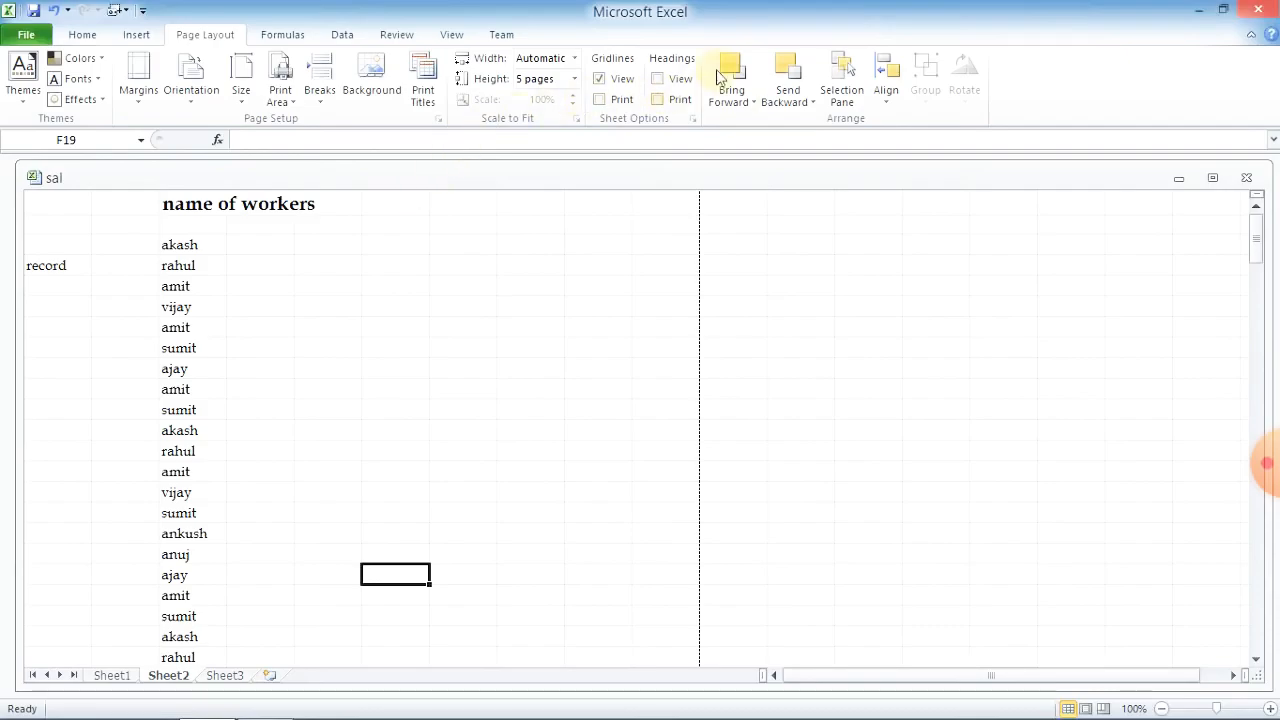
left_click(658, 80)
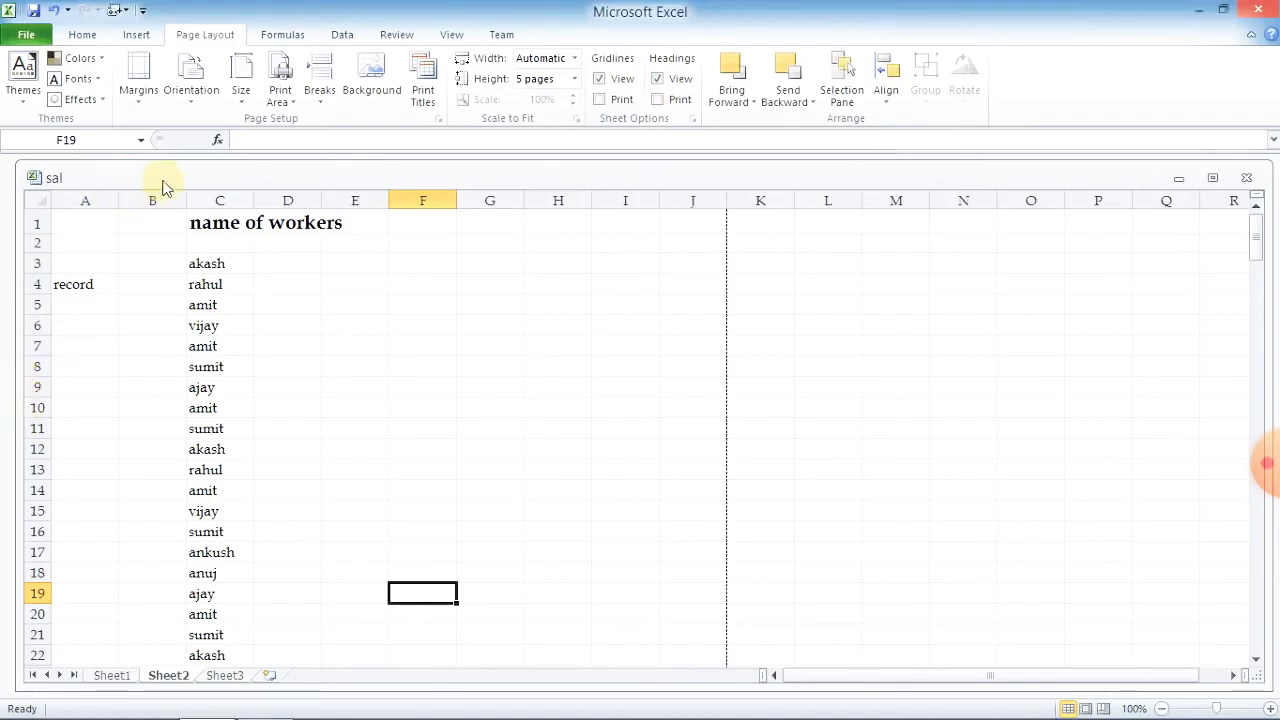
- Turn on printing of row and column headings, check the first page in the print preview, and return to the sheet
left_click(658, 100)
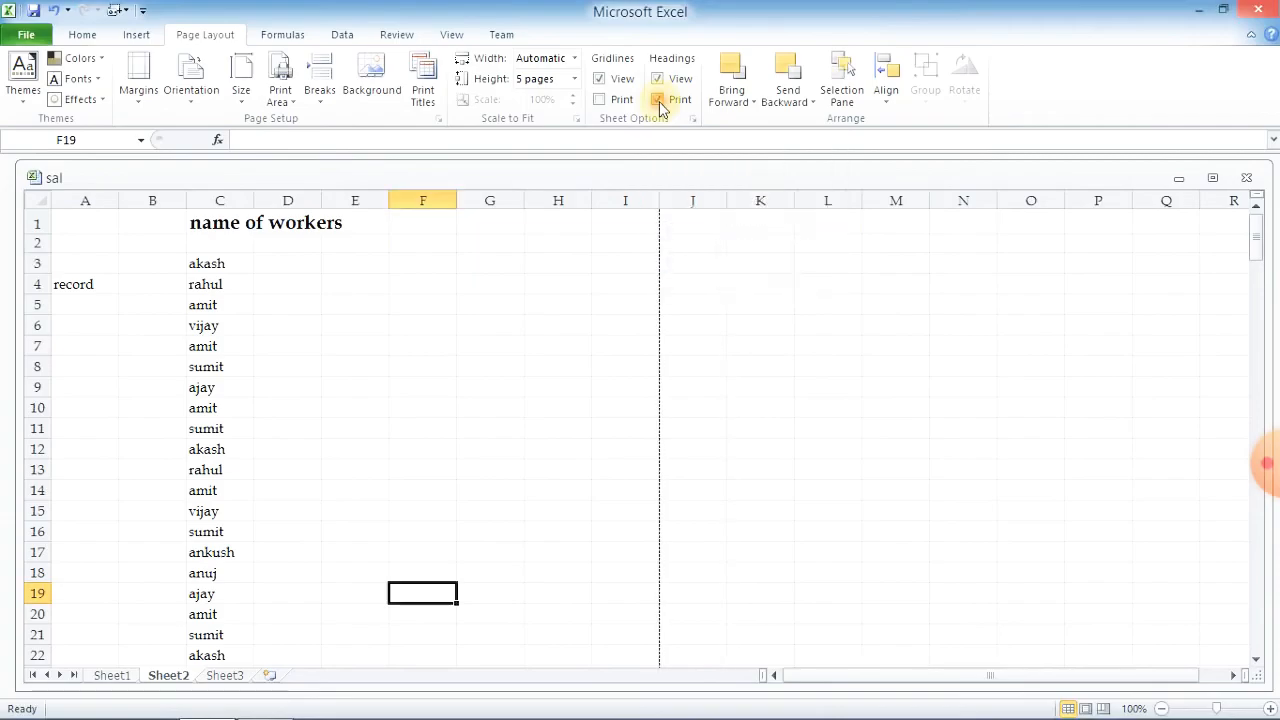
left_click(11, 37)
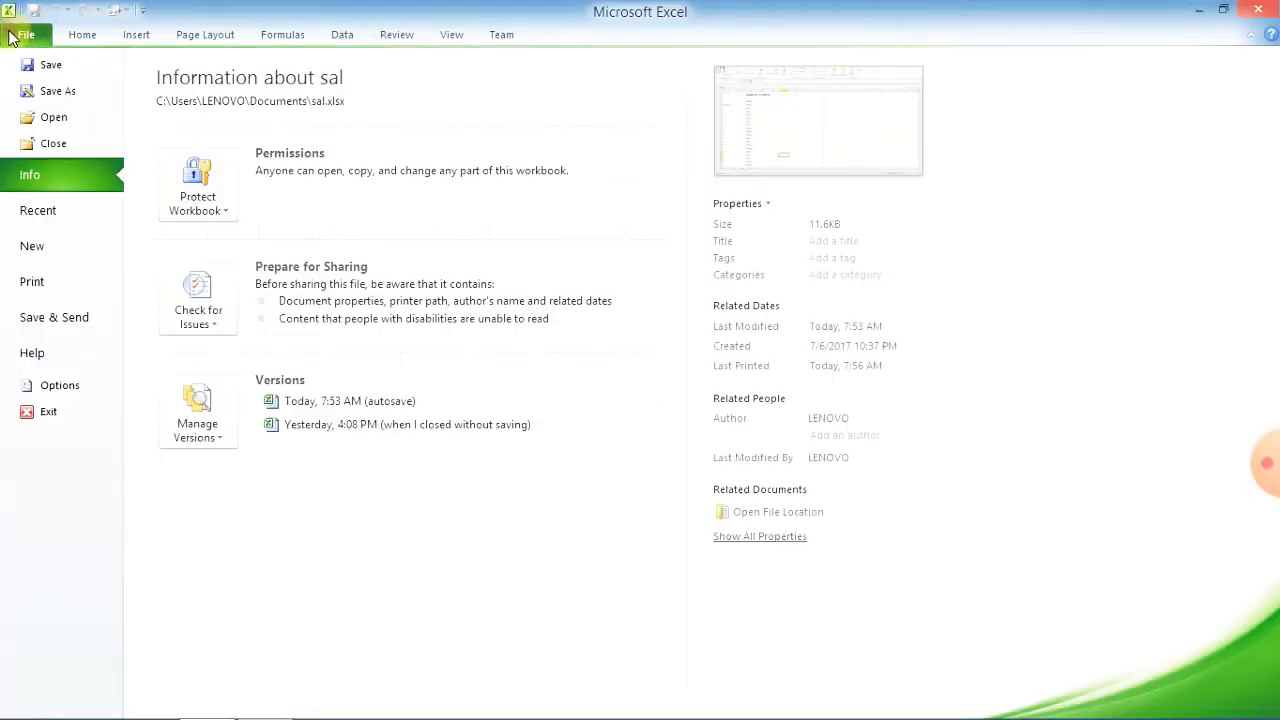
left_click(48, 290)
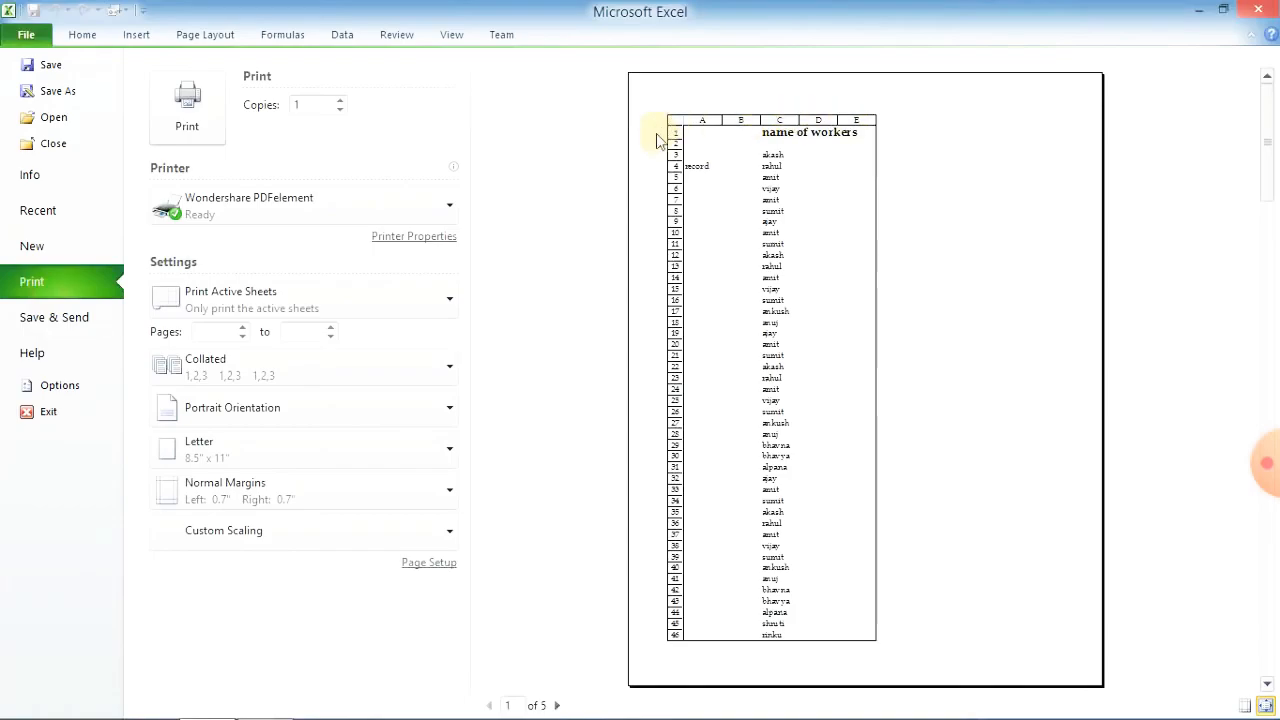
left_click(205, 36)
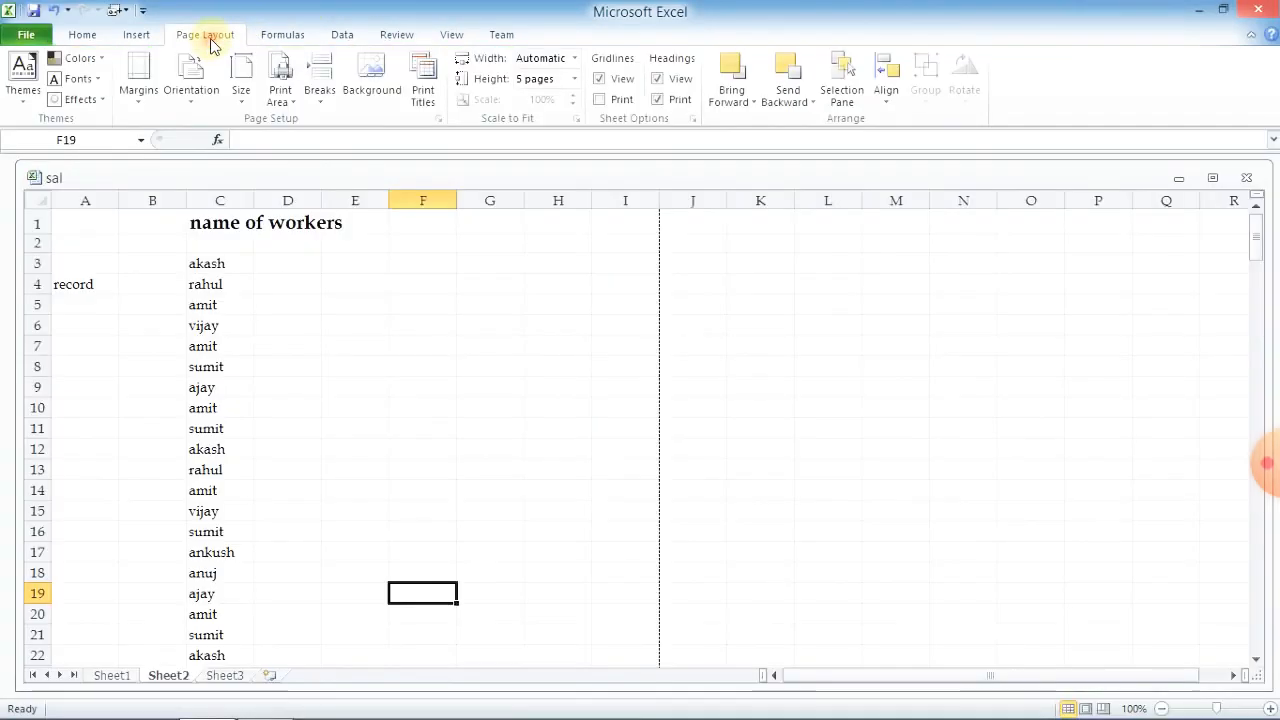
- Turn off printing of row and column headings, check the first page in the print preview, and return to the sheet
left_click(673, 102)
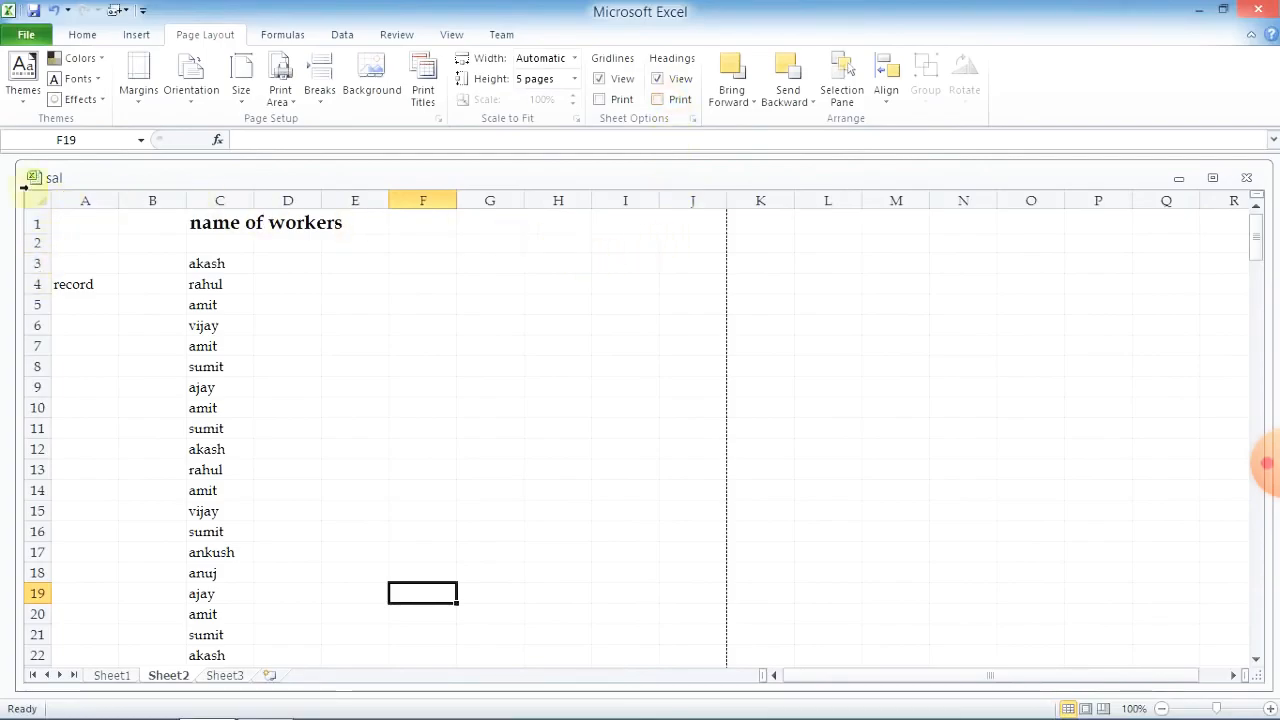
left_click(26, 36)
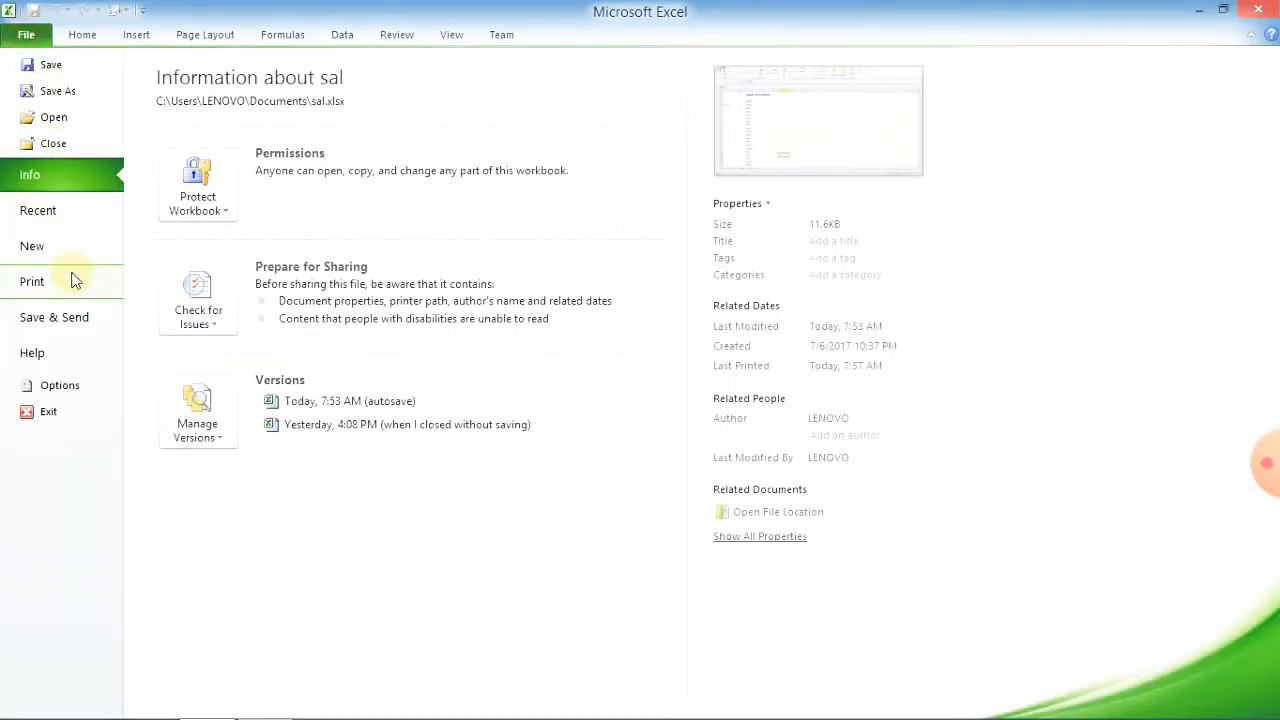
left_click(32, 281)
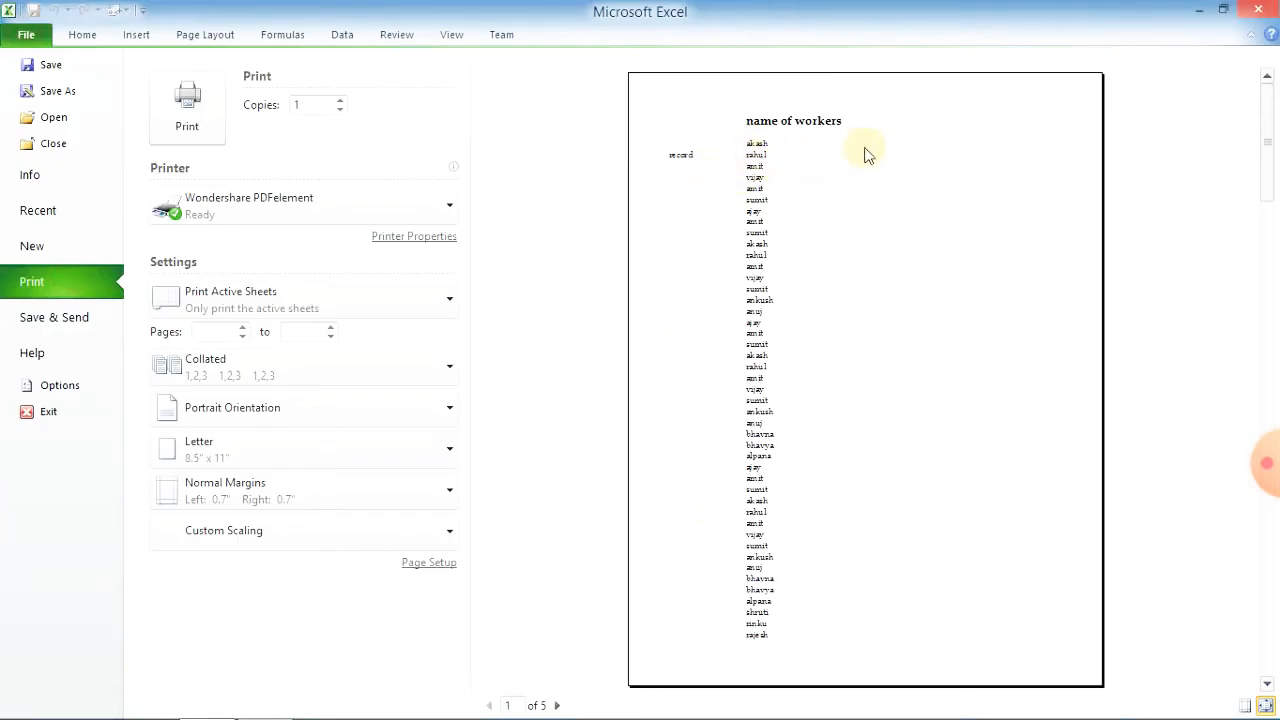
left_click(199, 44)
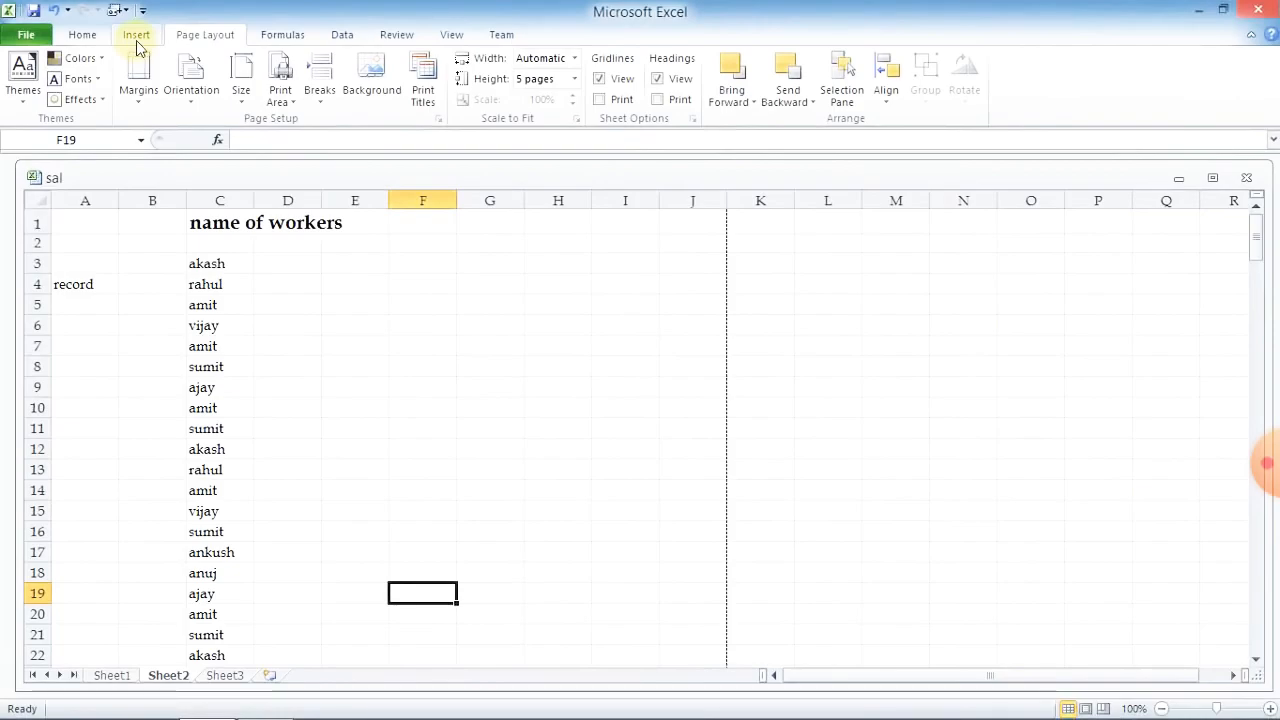
- Draw a 7-point star about 1.88" high and 1.99" wide over columns L to N, starting around row 10
left_click(137, 38)
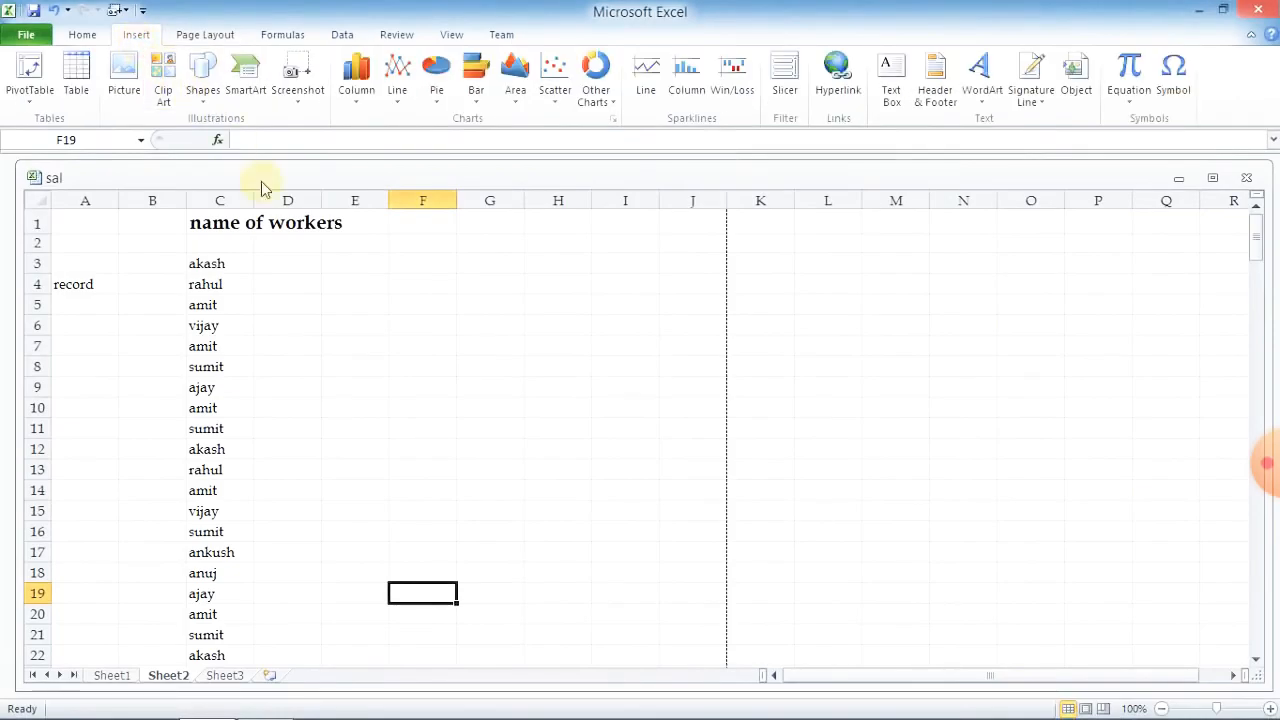
left_click(203, 78)
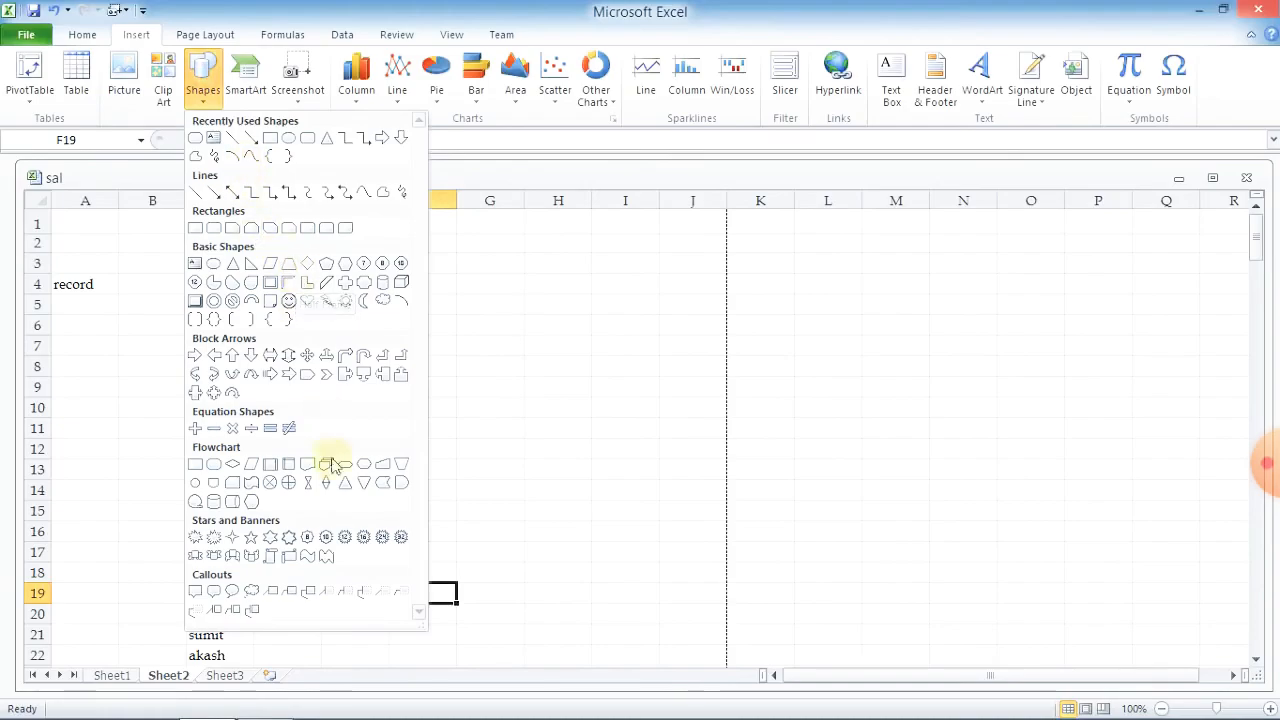
left_click(289, 537)
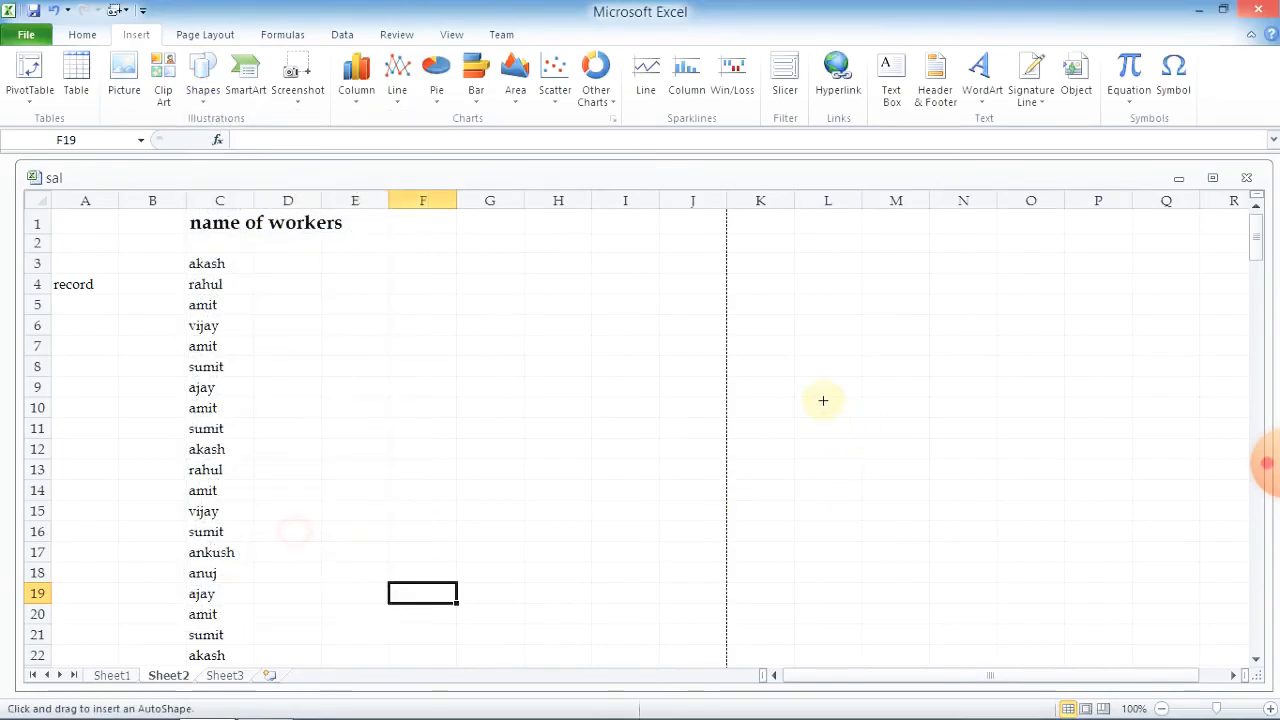
left_click_drag(823, 398, 1000, 568)
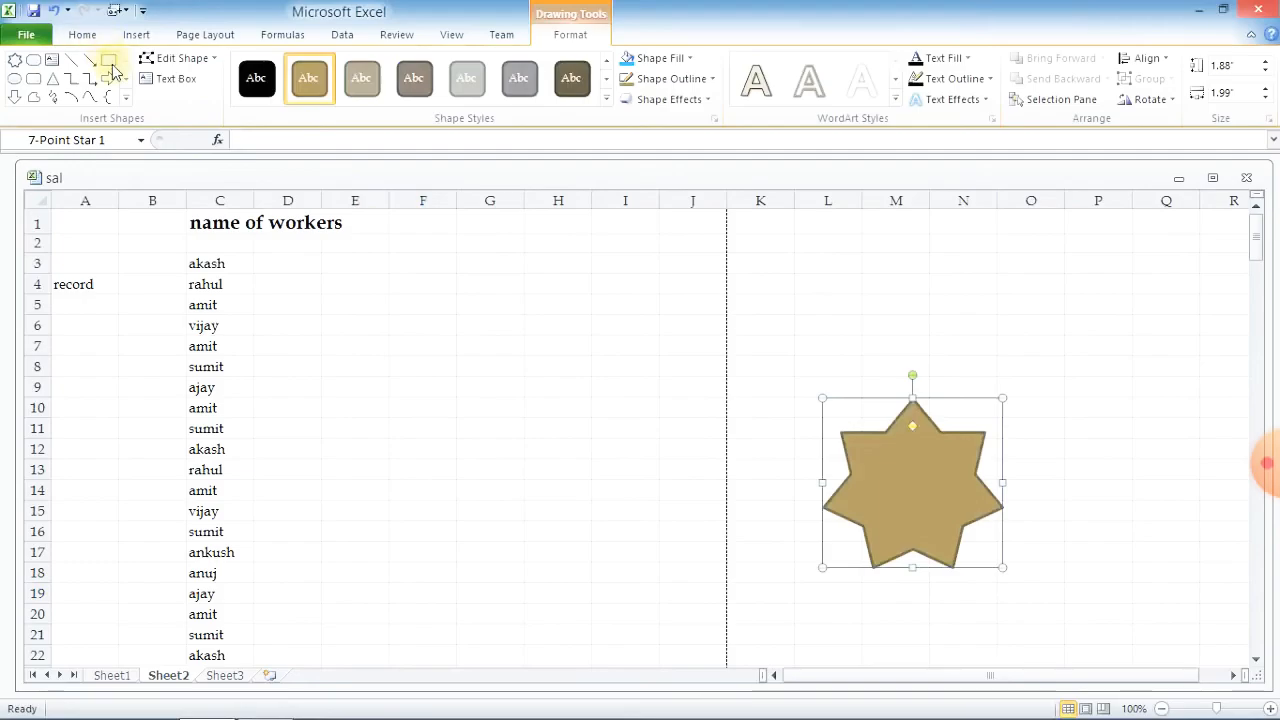
- Draw a Flowchart: Or shape about 2.53" high and 2.08" wide and move it to partly cover the star
left_click(140, 36)
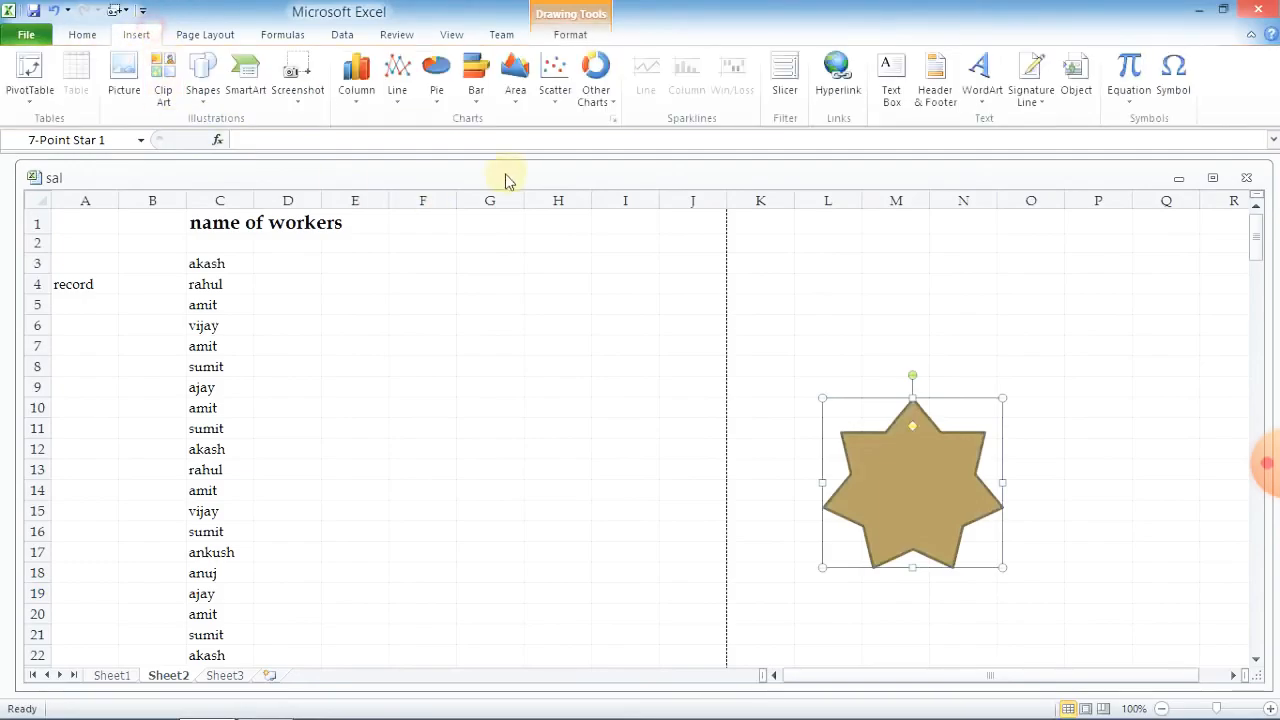
left_click(205, 88)
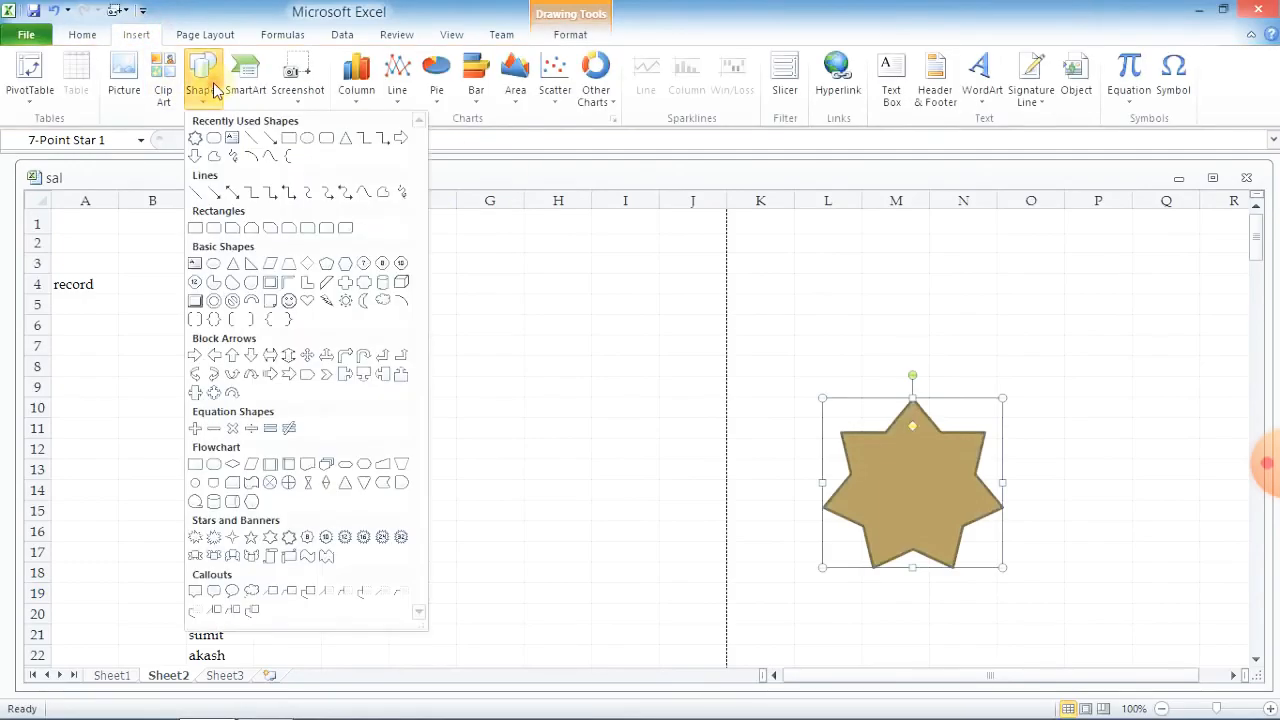
left_click(290, 483)
mouse_move(949, 480)
left_mouse_down()
mouse_move(1108, 600)
mouse_move(1140, 658)
left_mouse_up()
mouse_move(1030, 530)
left_mouse_down()
mouse_move(971, 457)
mouse_move(971, 468)
left_mouse_up()
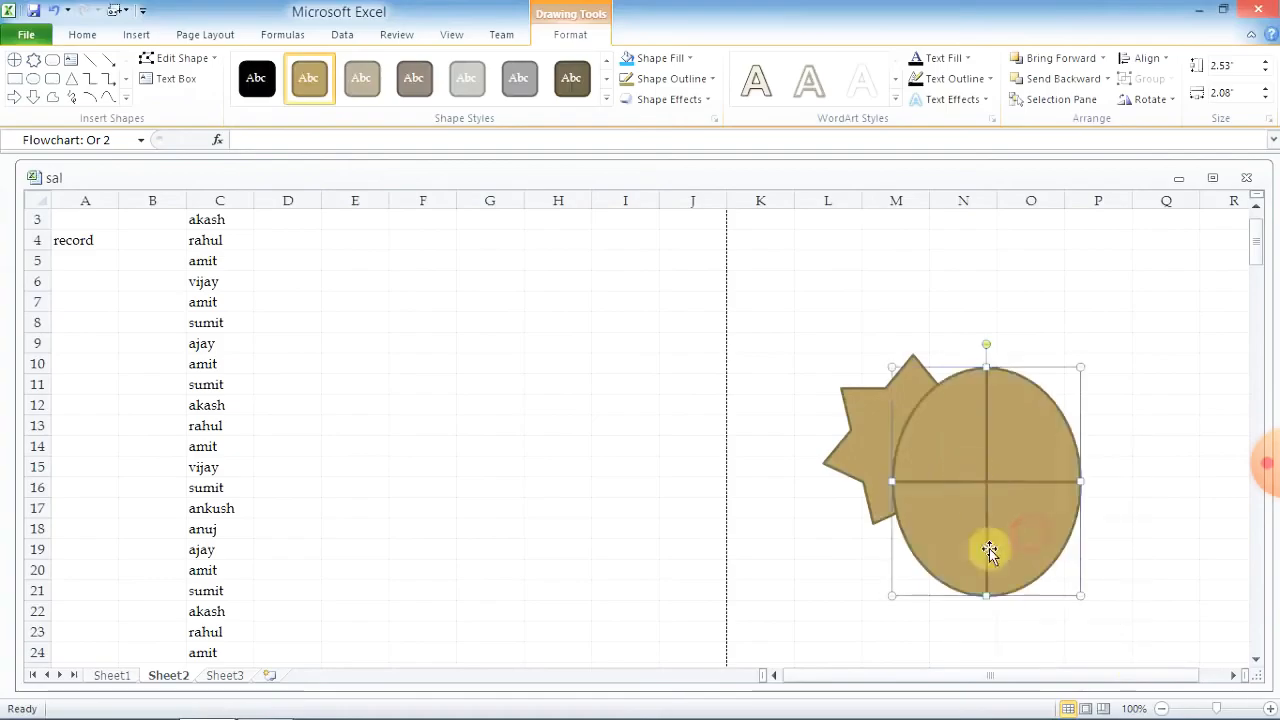
- Apply the glossy grey shape style to the Flowchart: Or shape and keep the shape selected
left_click(605, 100)
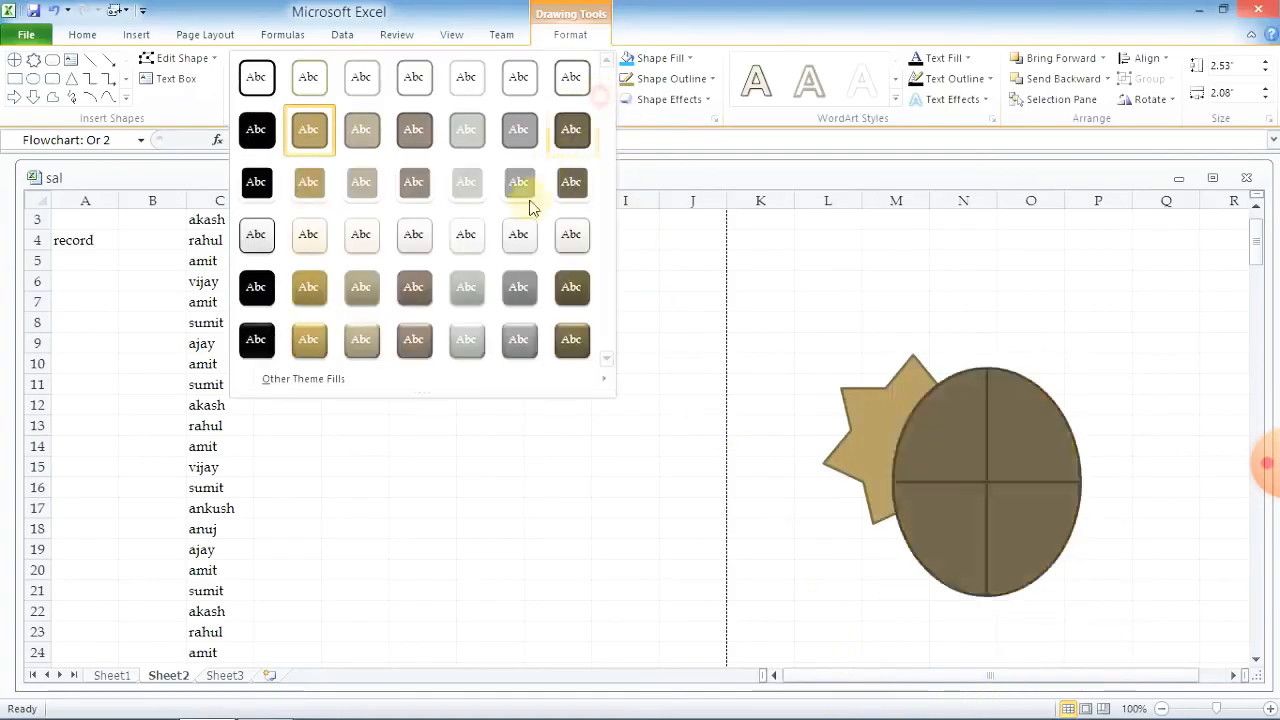
left_click(518, 341)
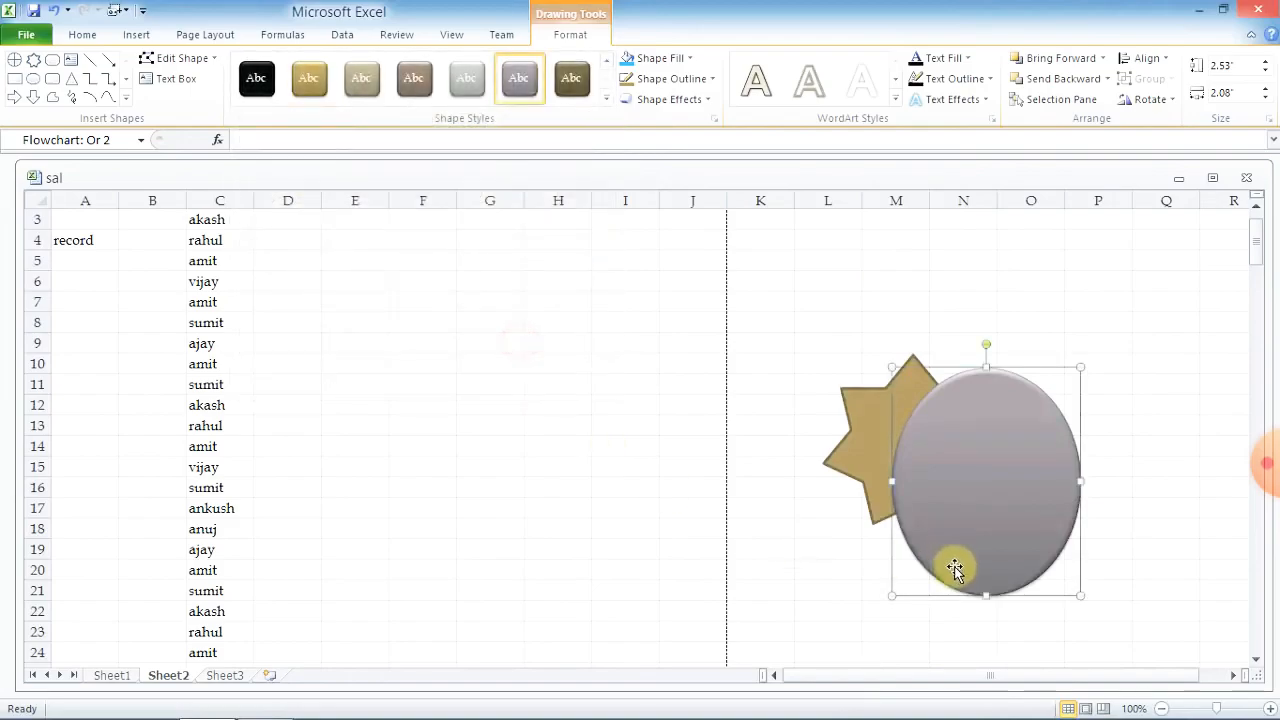
left_click(956, 633)
left_click(1008, 494)
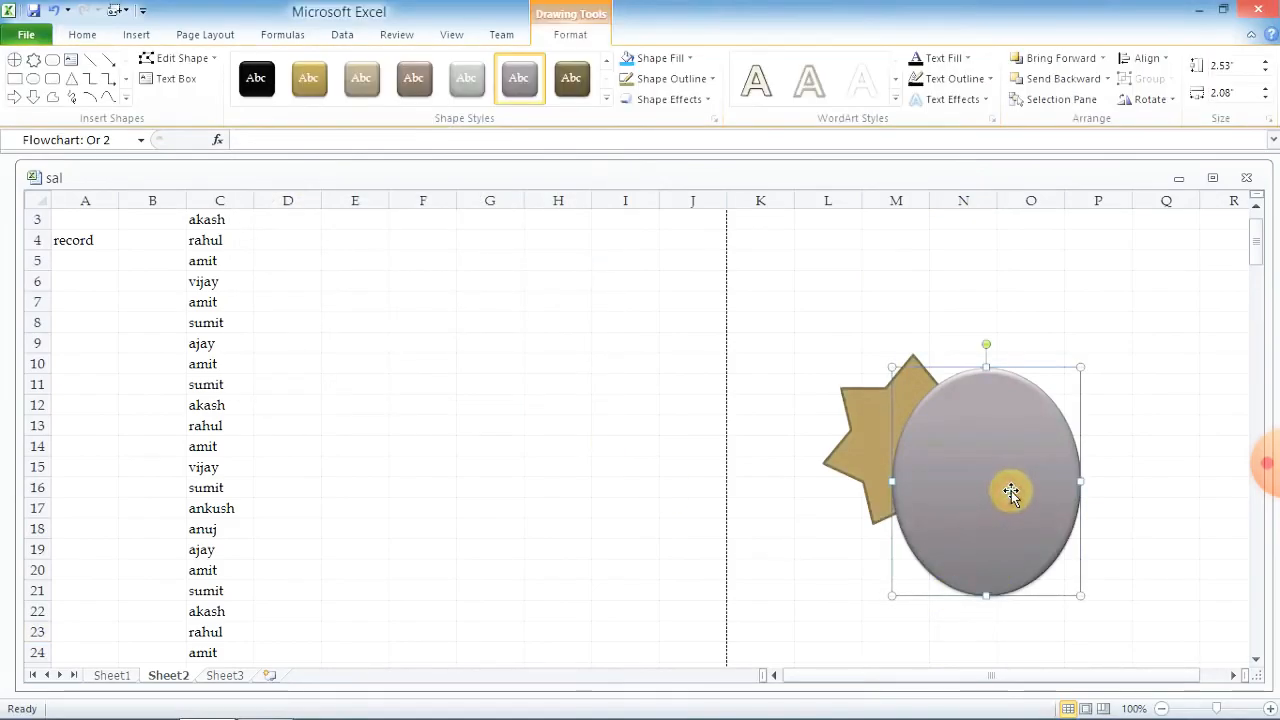
- Bring the 7-point star forward, in front of the grey oval
left_click(205, 34)
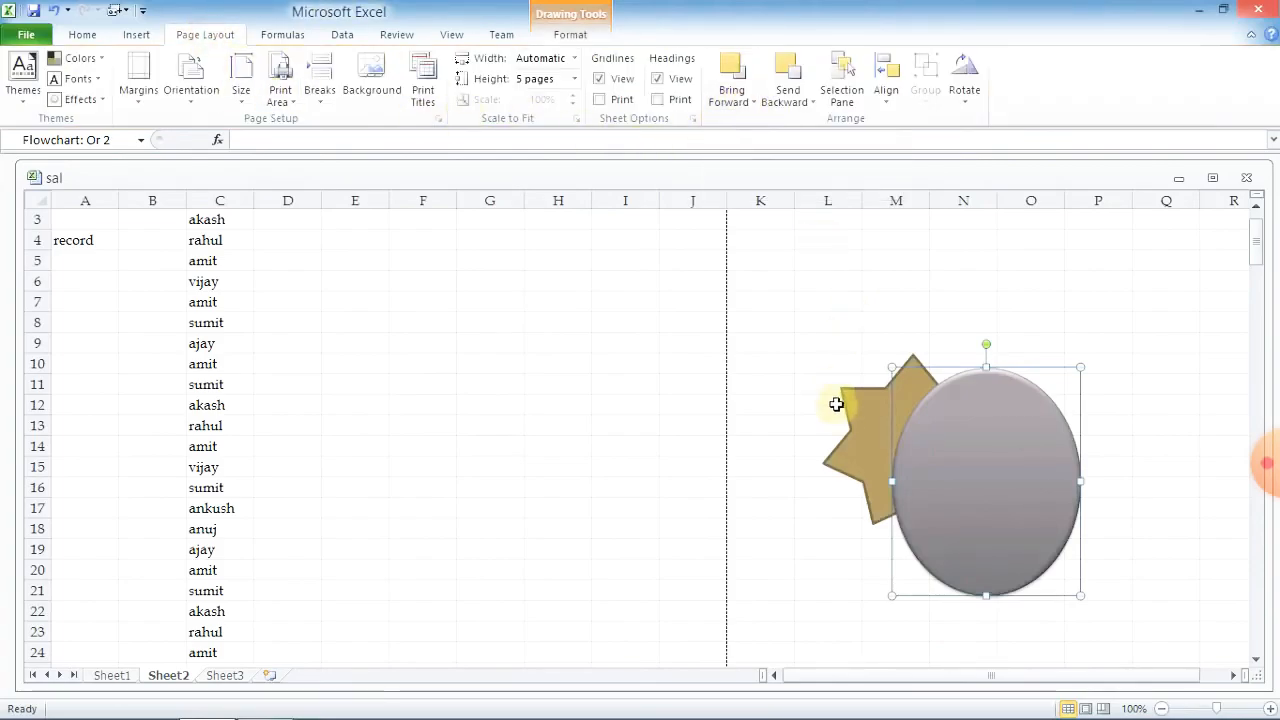
left_click(870, 410)
left_click(735, 102)
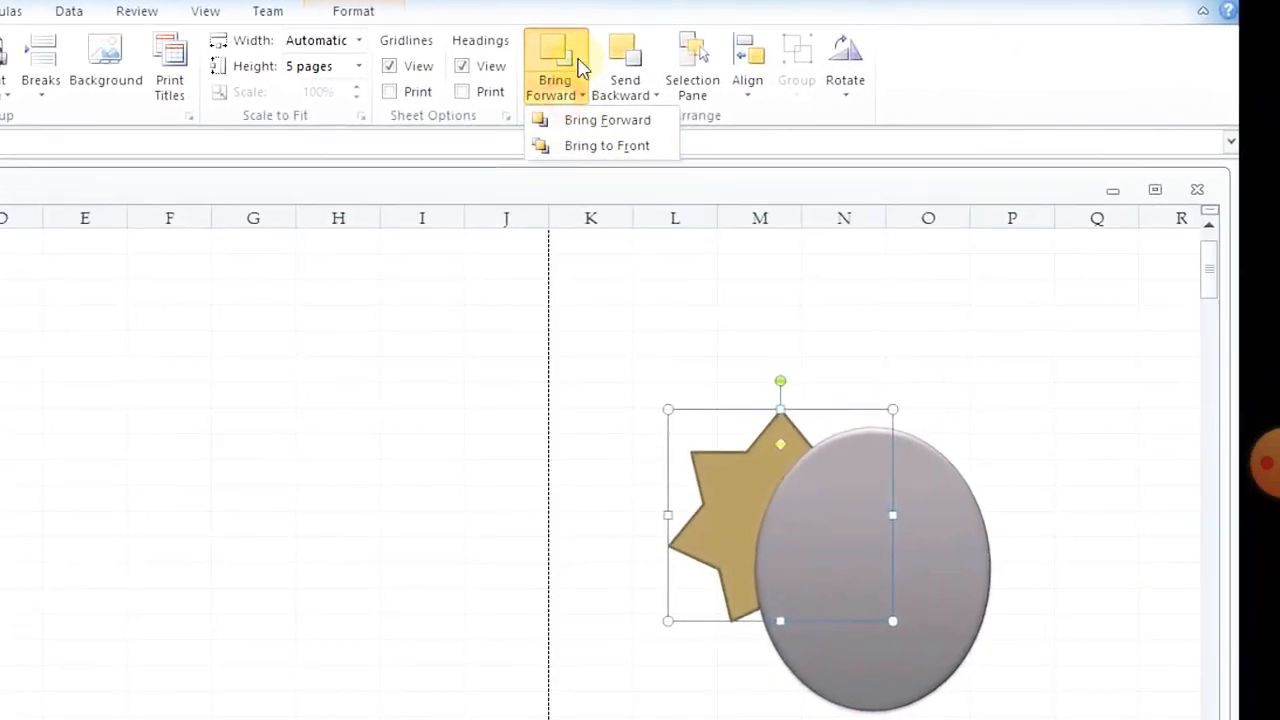
left_click(578, 55)
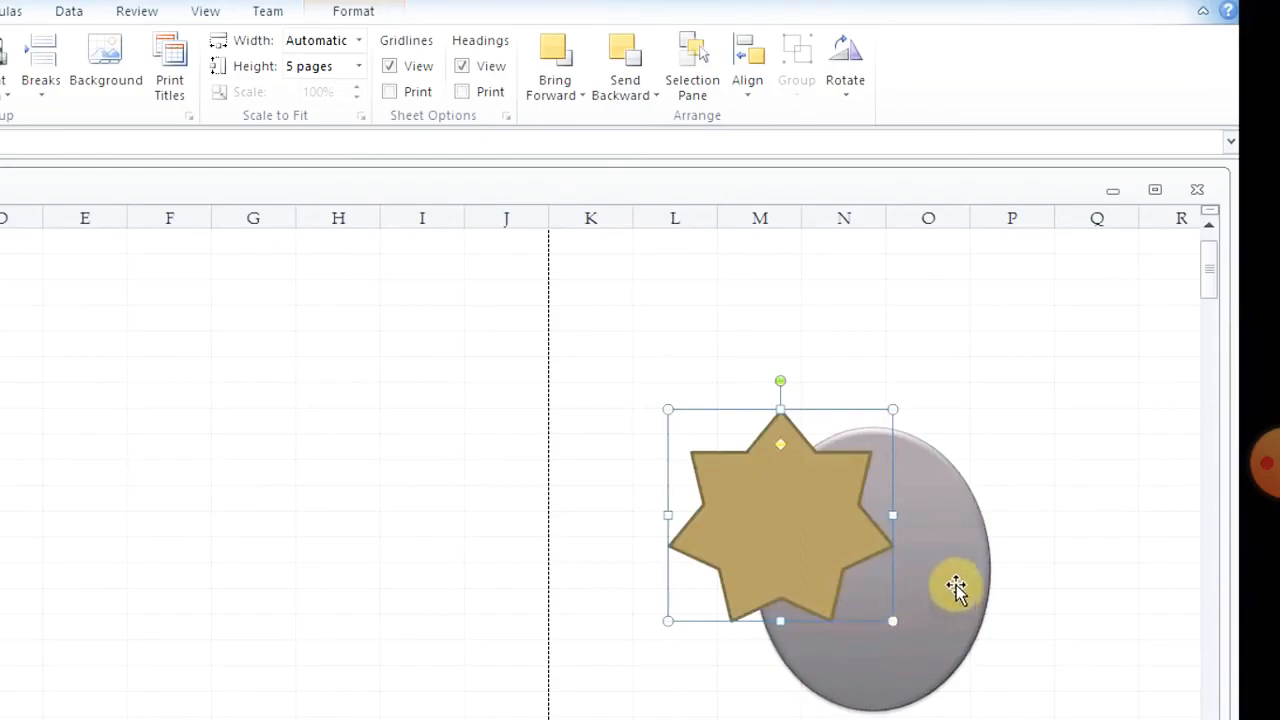
- Bring the grey oval forward over the star, and send it backward behind the star again
left_click(963, 543)
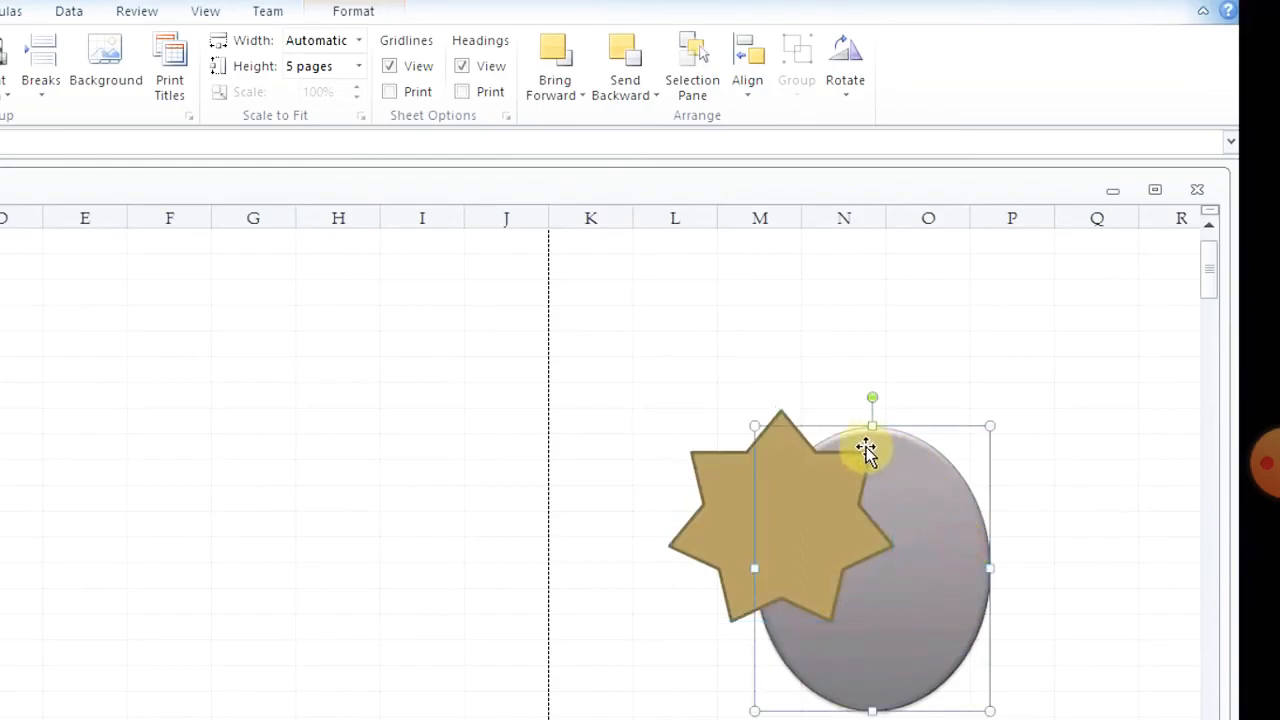
left_click(558, 53)
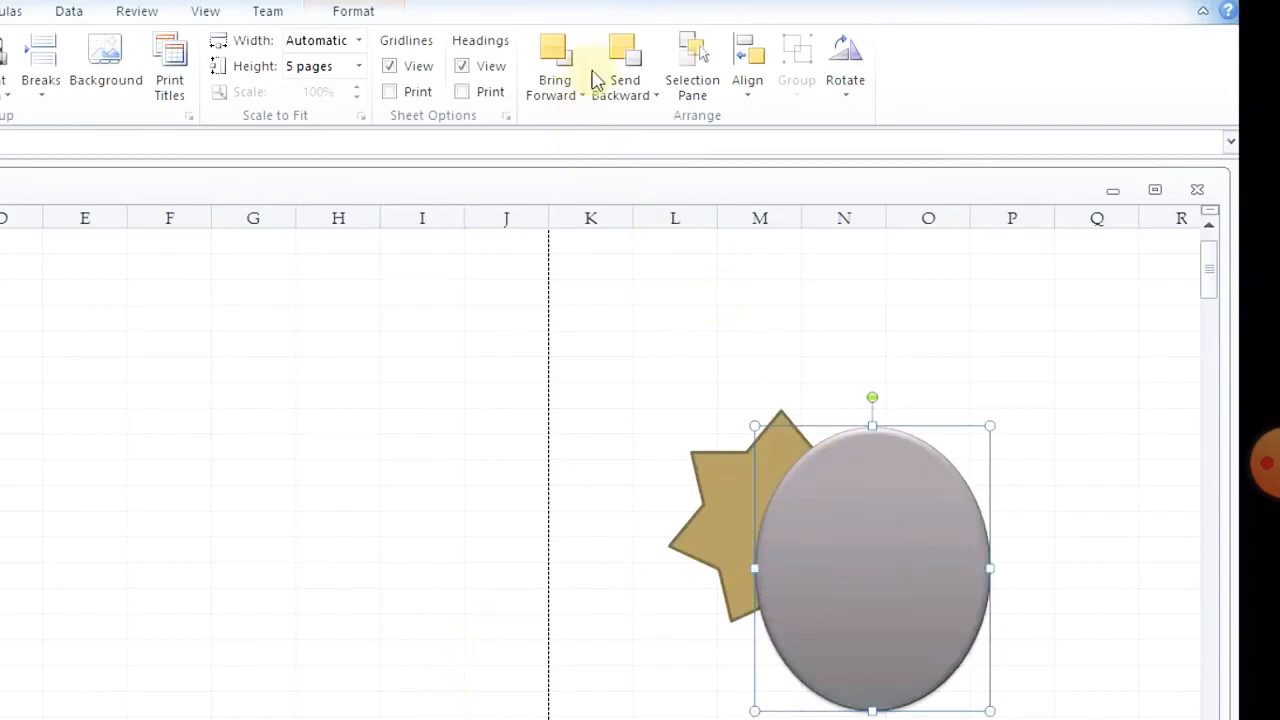
left_click(623, 68)
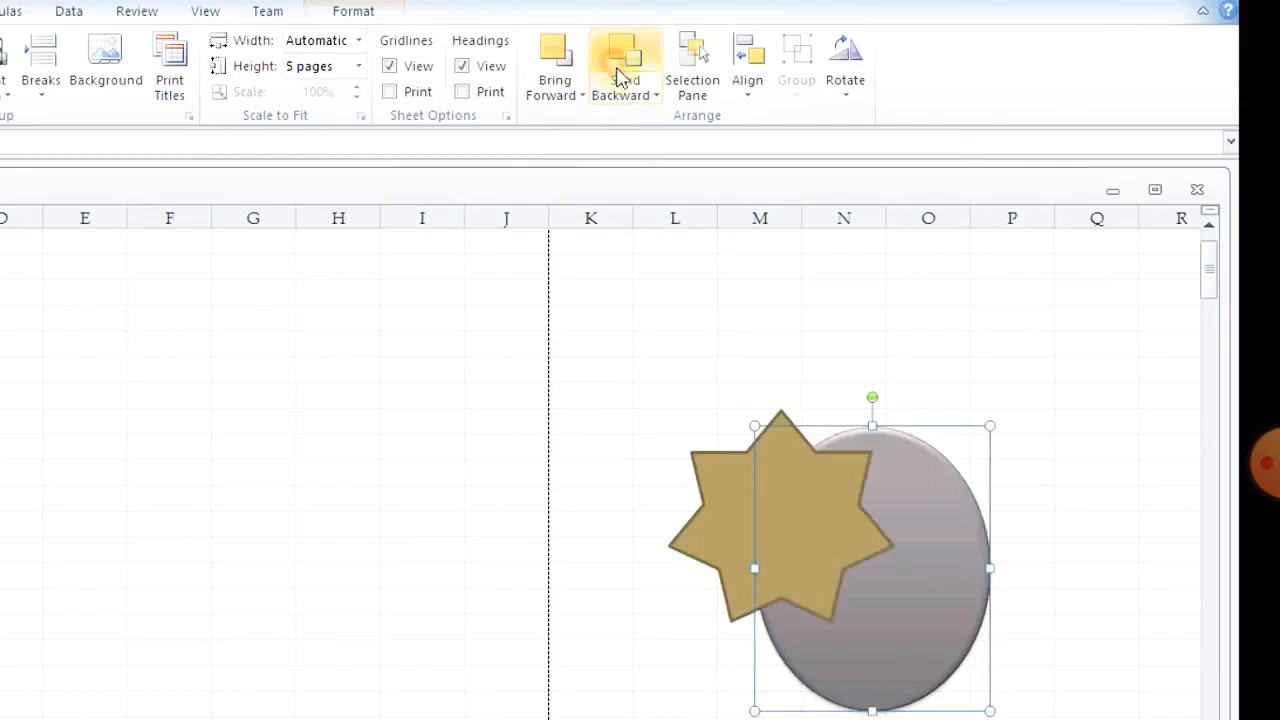
- Send the 7-point star backward behind the grey oval and deselect it
left_click(738, 505)
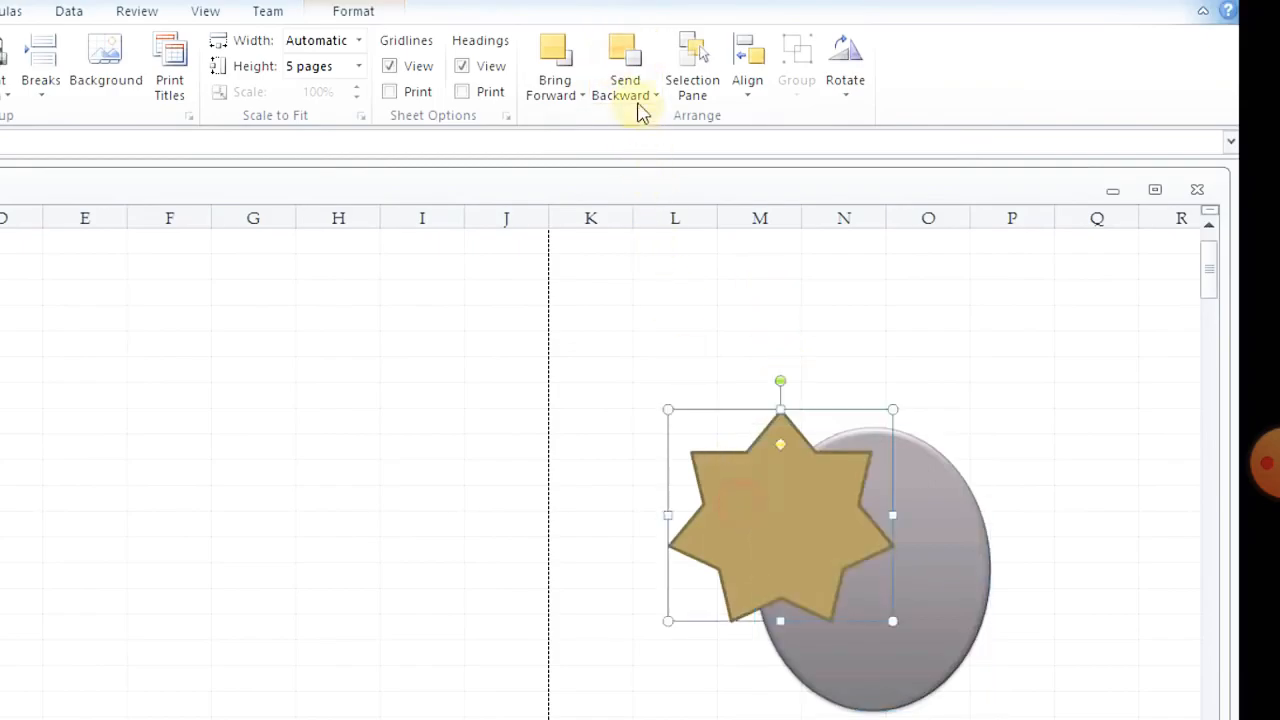
left_click(633, 55)
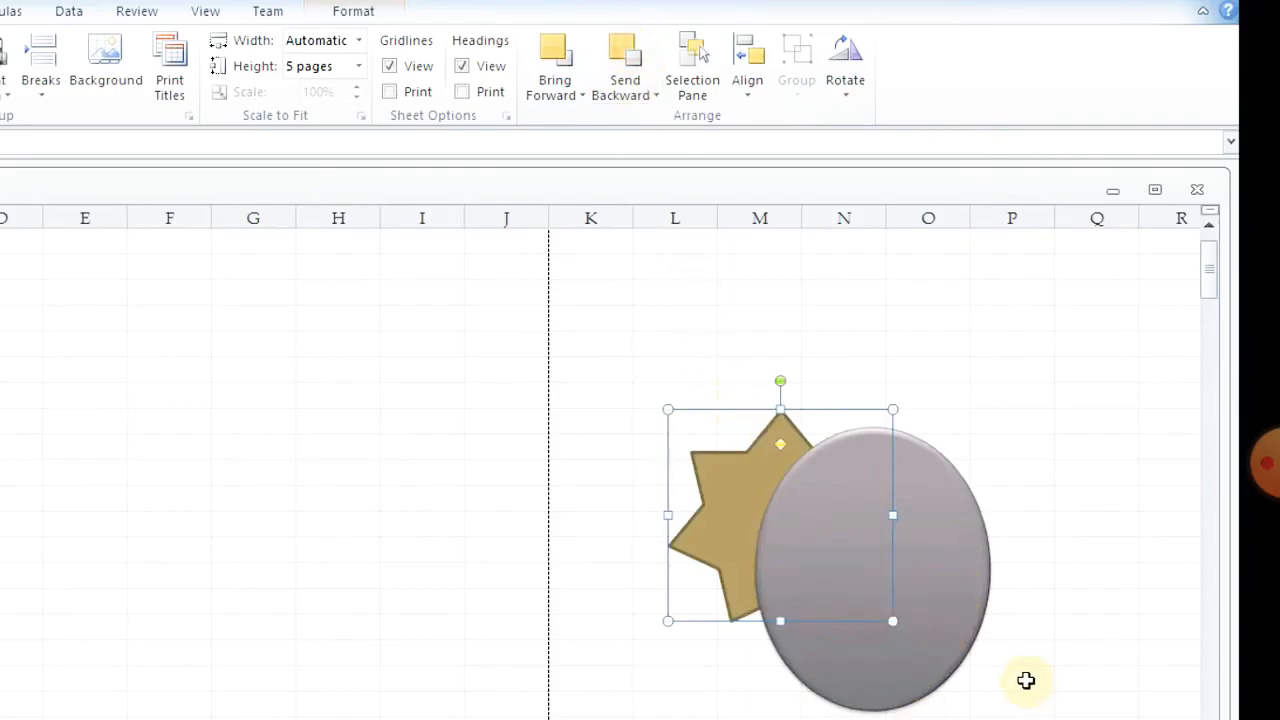
left_click(1026, 680)
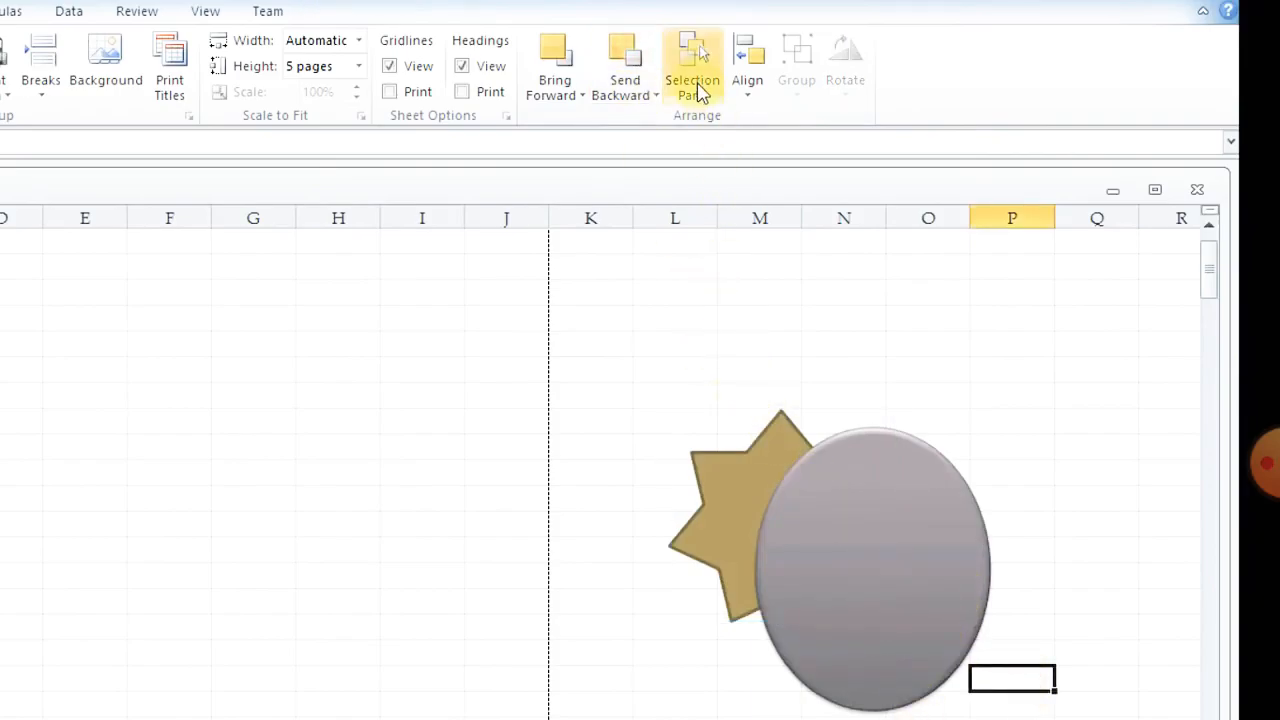
- Open the Selection Pane, shift the grey oval slightly down and left, and hide and reshow Flowchart: Or 2
left_click(697, 90)
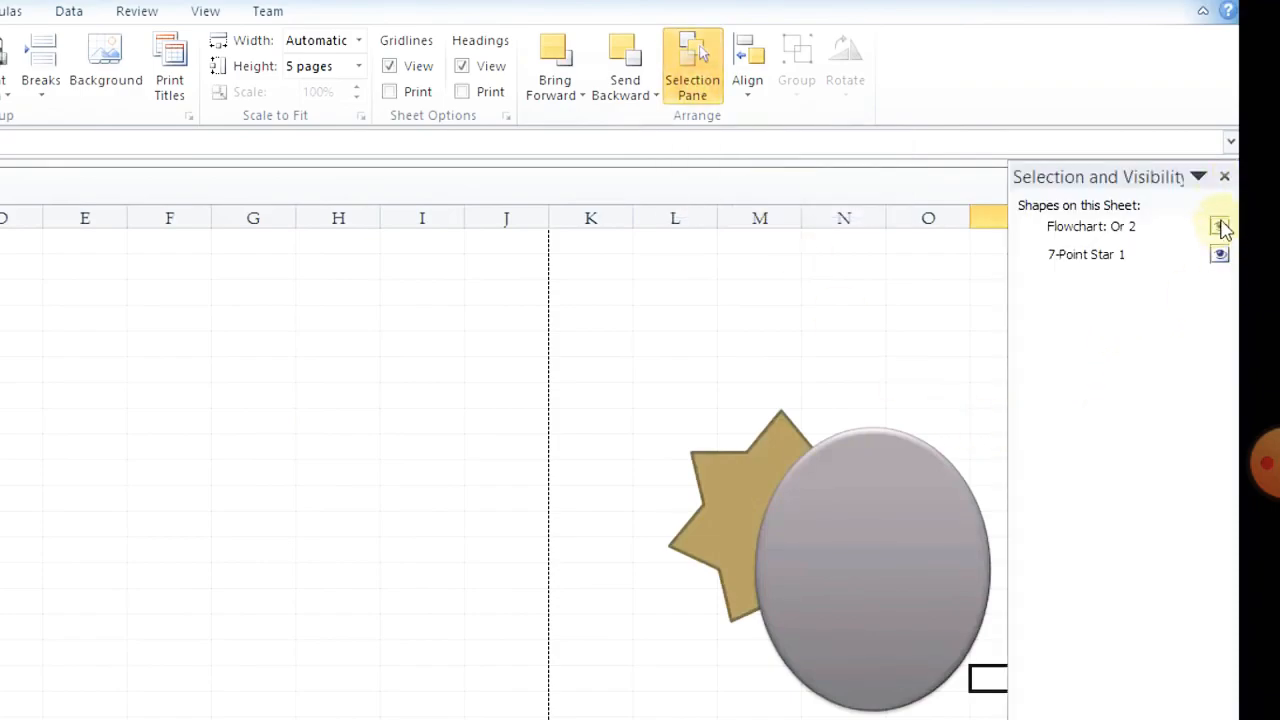
left_click_drag(894, 546, 876, 555)
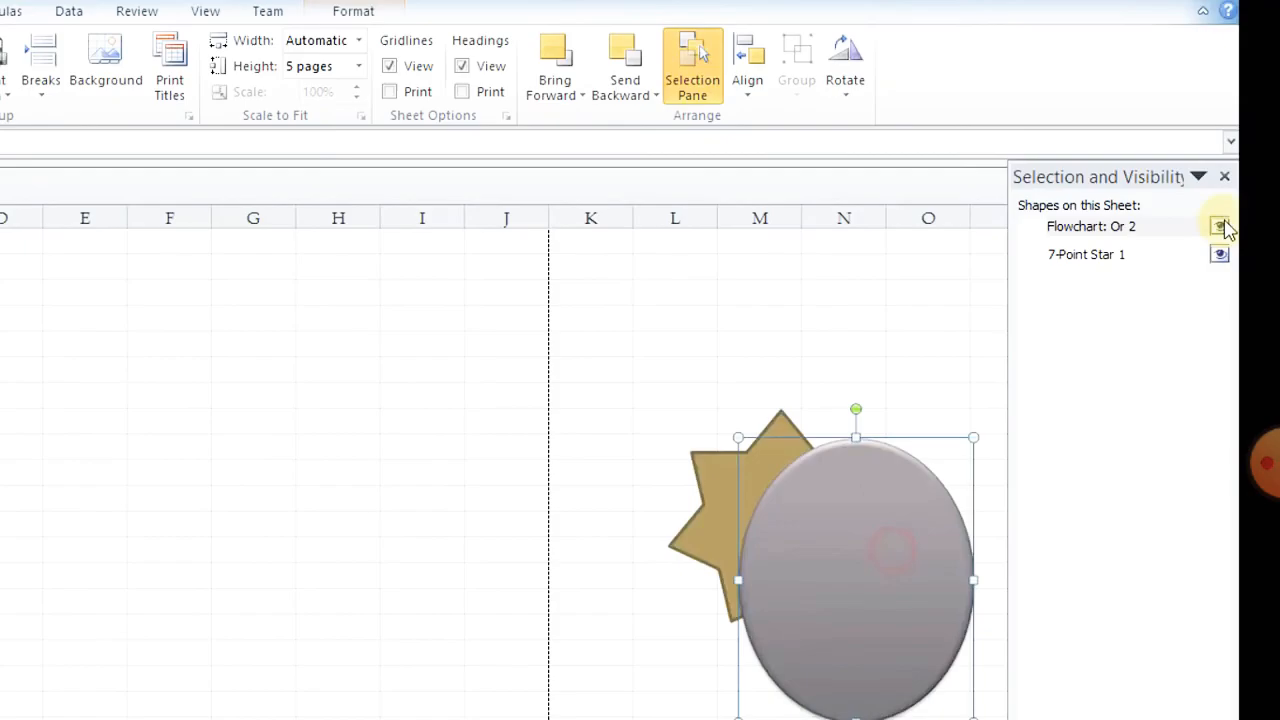
left_click(1221, 226)
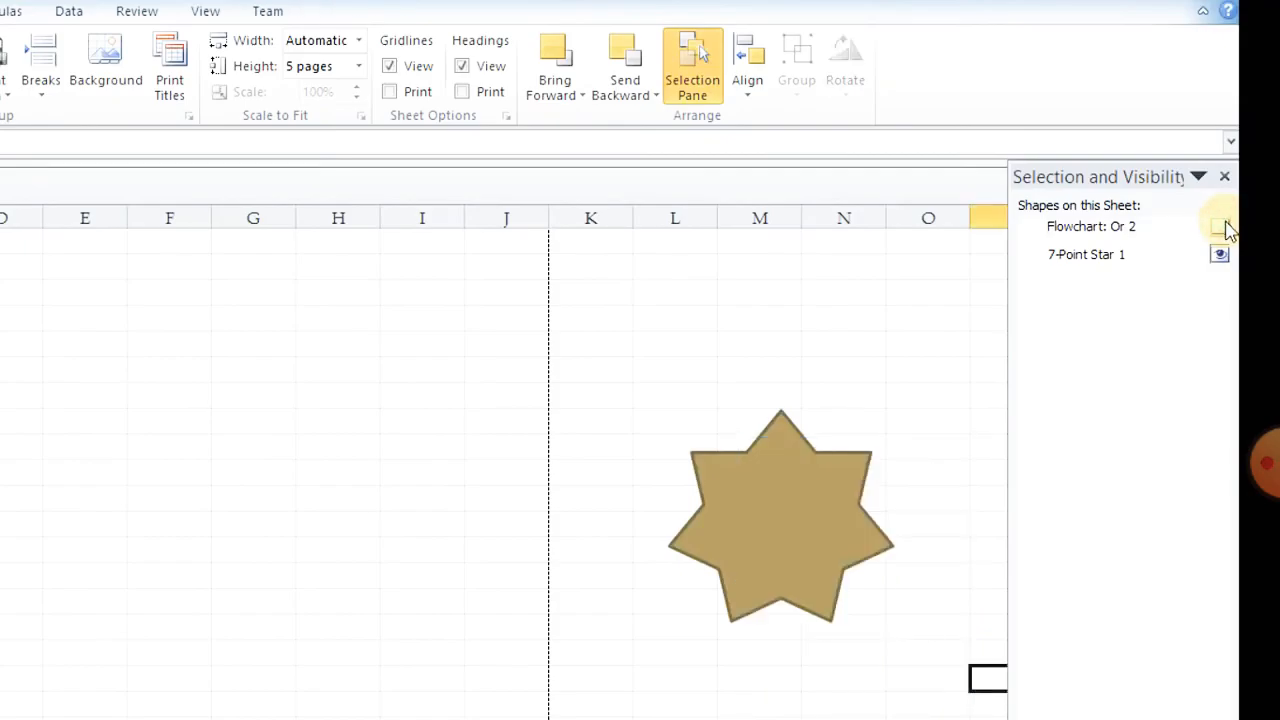
left_click(1222, 227)
- Hide 7-Point Star 1 through the Selection Pane, show it again, and close the pane
left_click(712, 478)
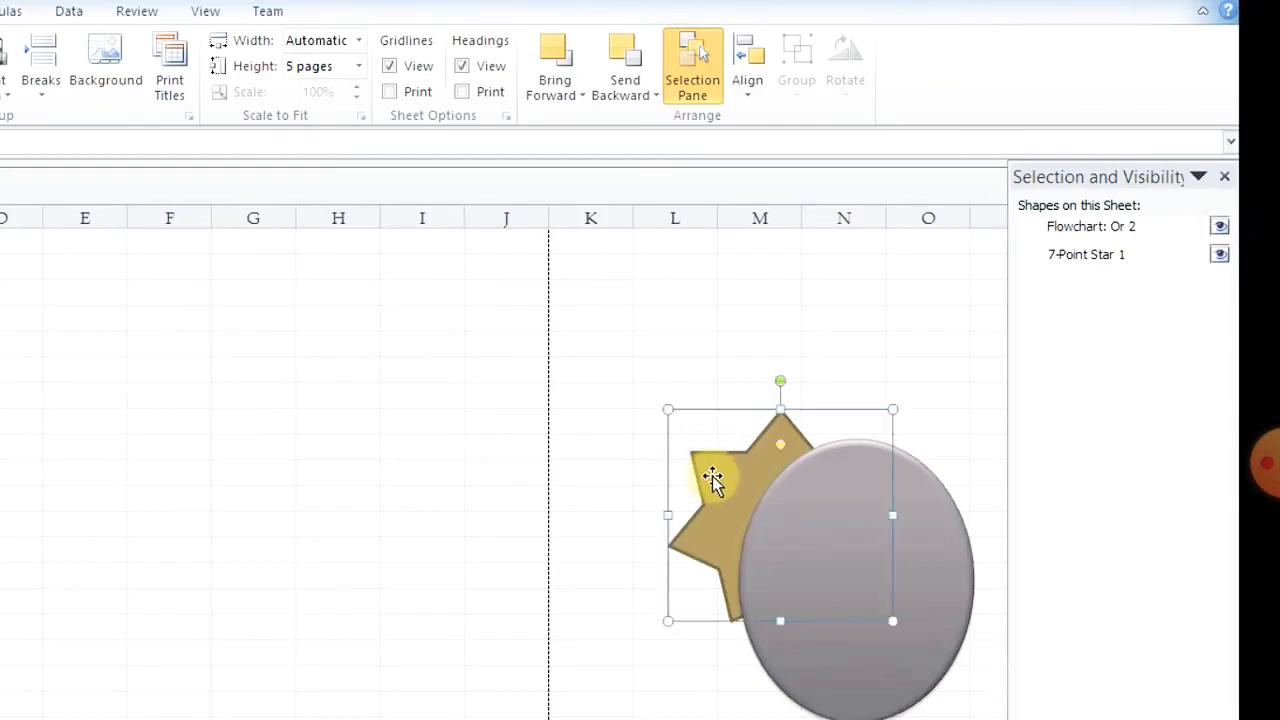
left_click(1220, 256)
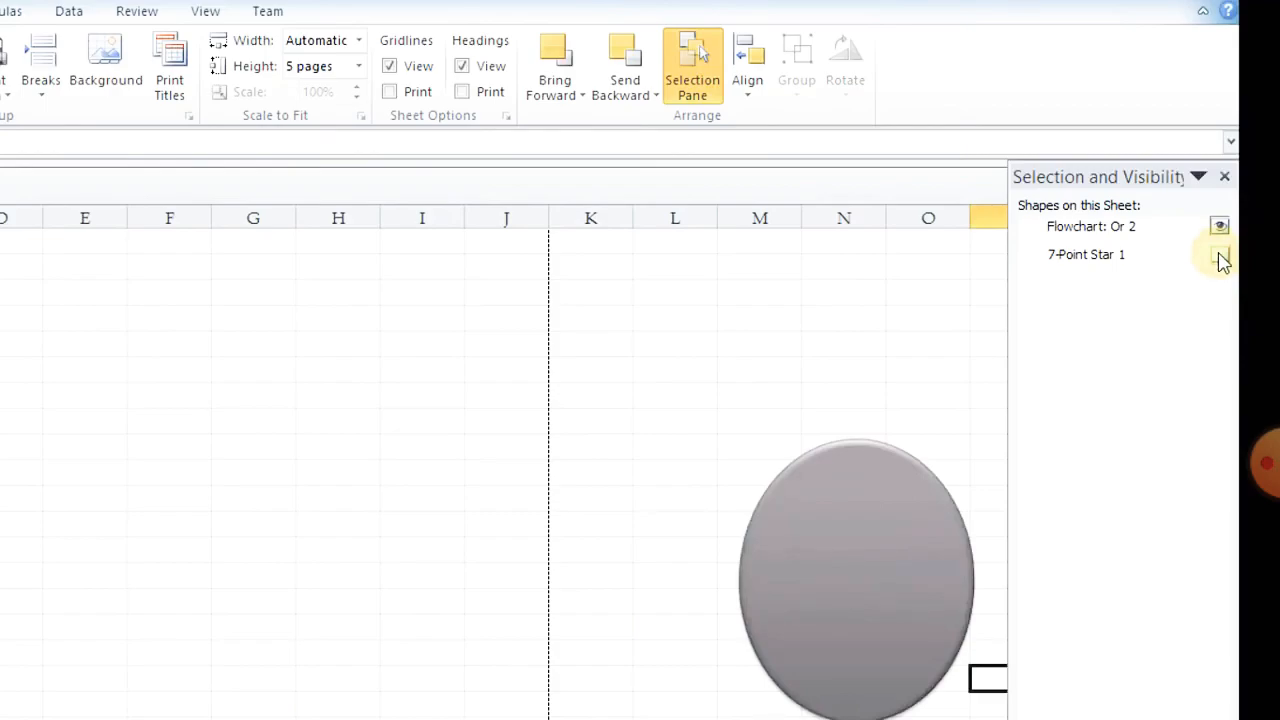
left_click(1220, 256)
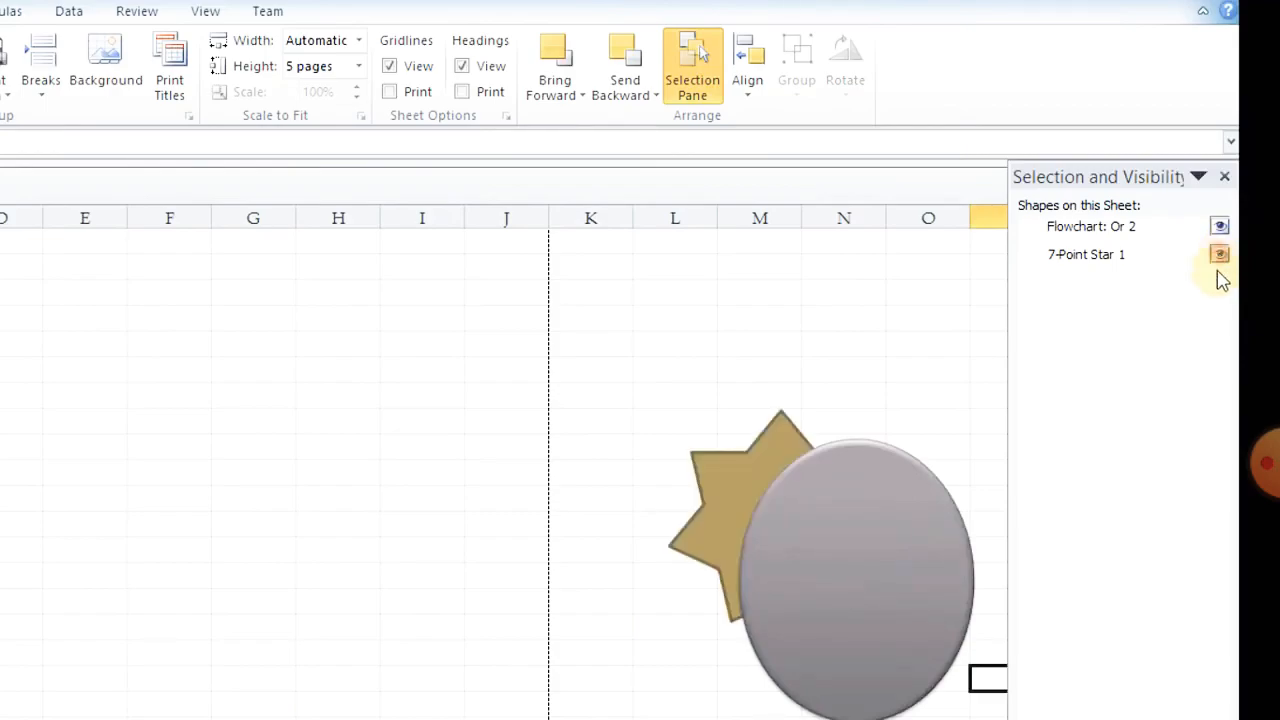
left_click(1224, 176)
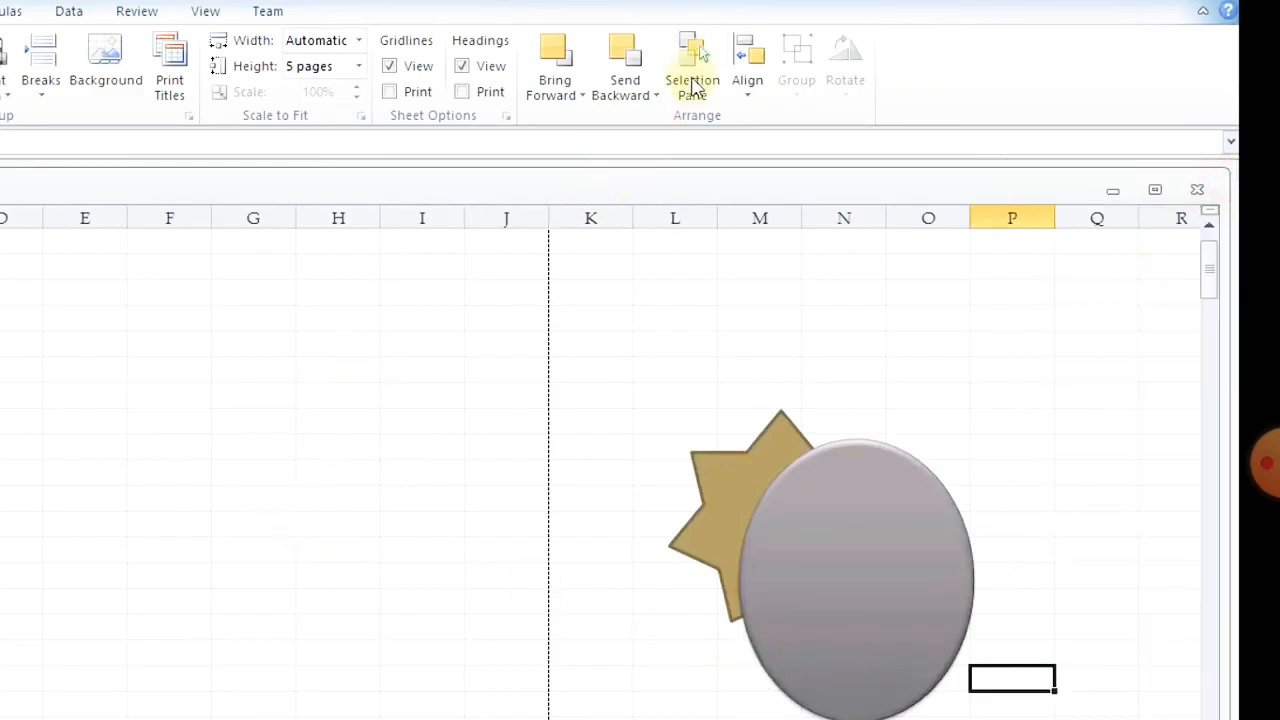
- Check the Align options, and reposition the star over columns K to M with the grey oval overlapping its lower right
left_click(752, 82)
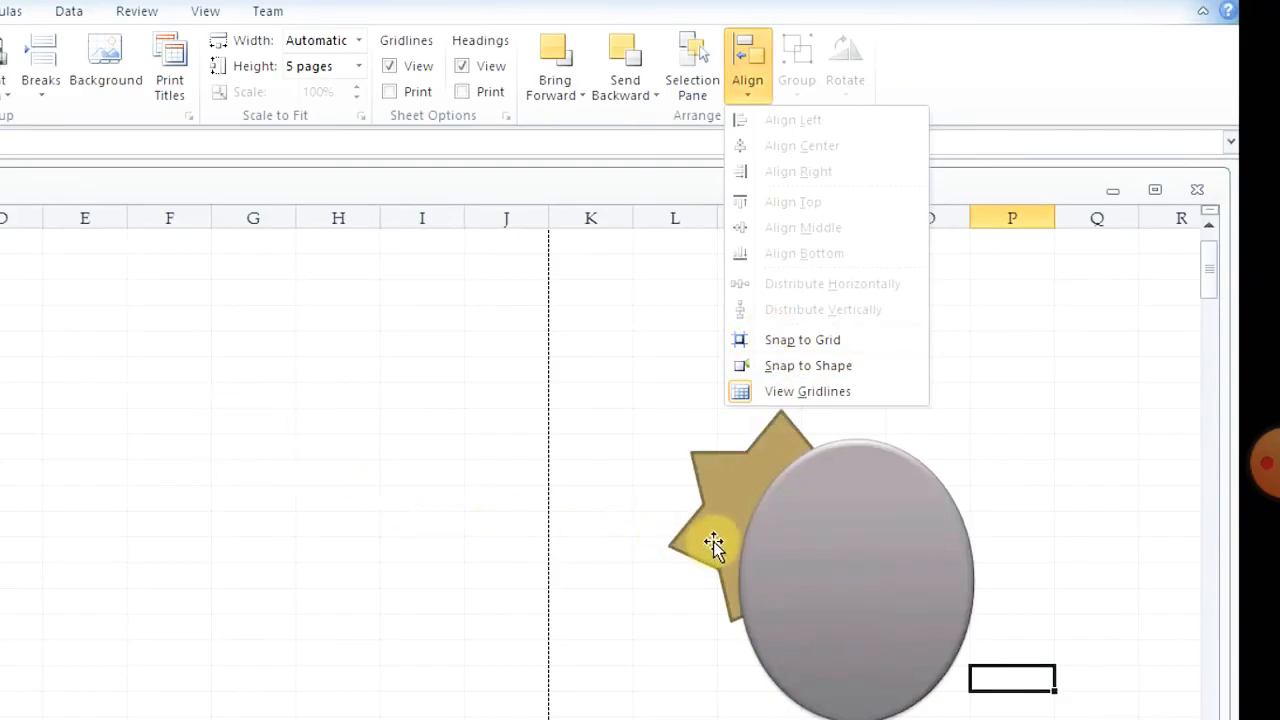
left_click(794, 543)
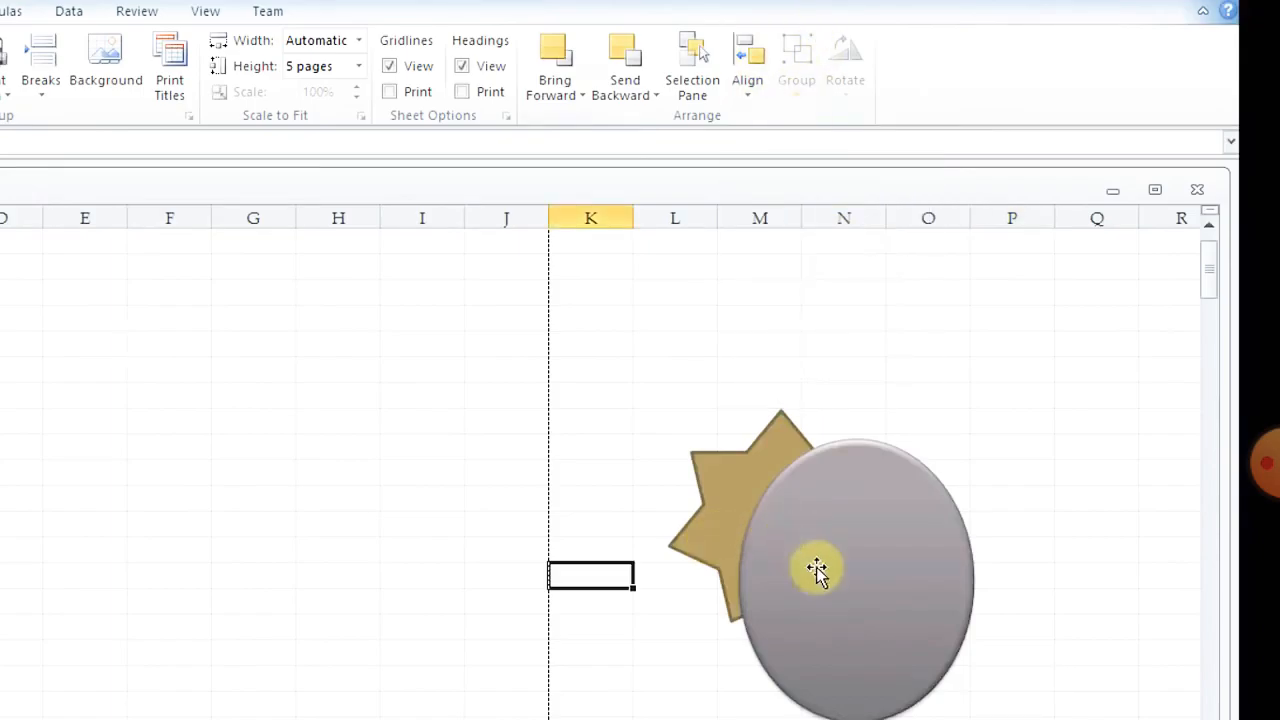
left_click_drag(754, 494, 838, 565)
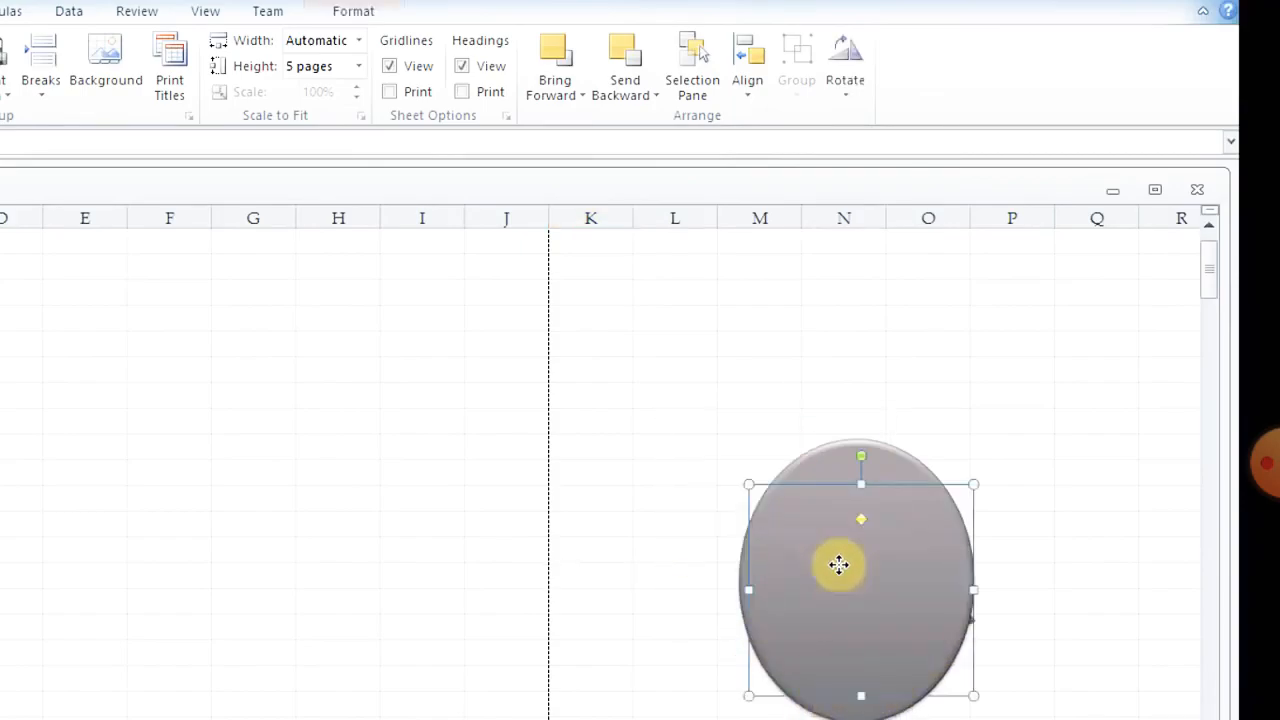
left_click_drag(856, 611, 662, 449)
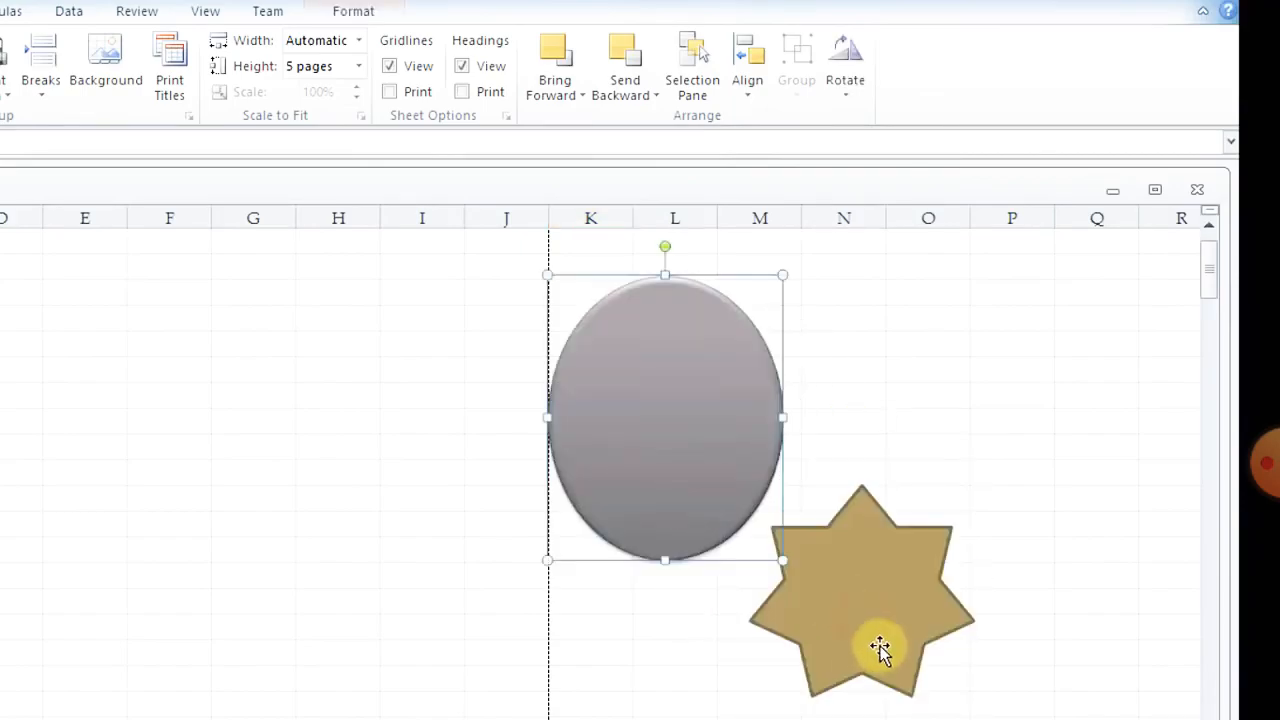
left_click_drag(879, 648, 805, 570)
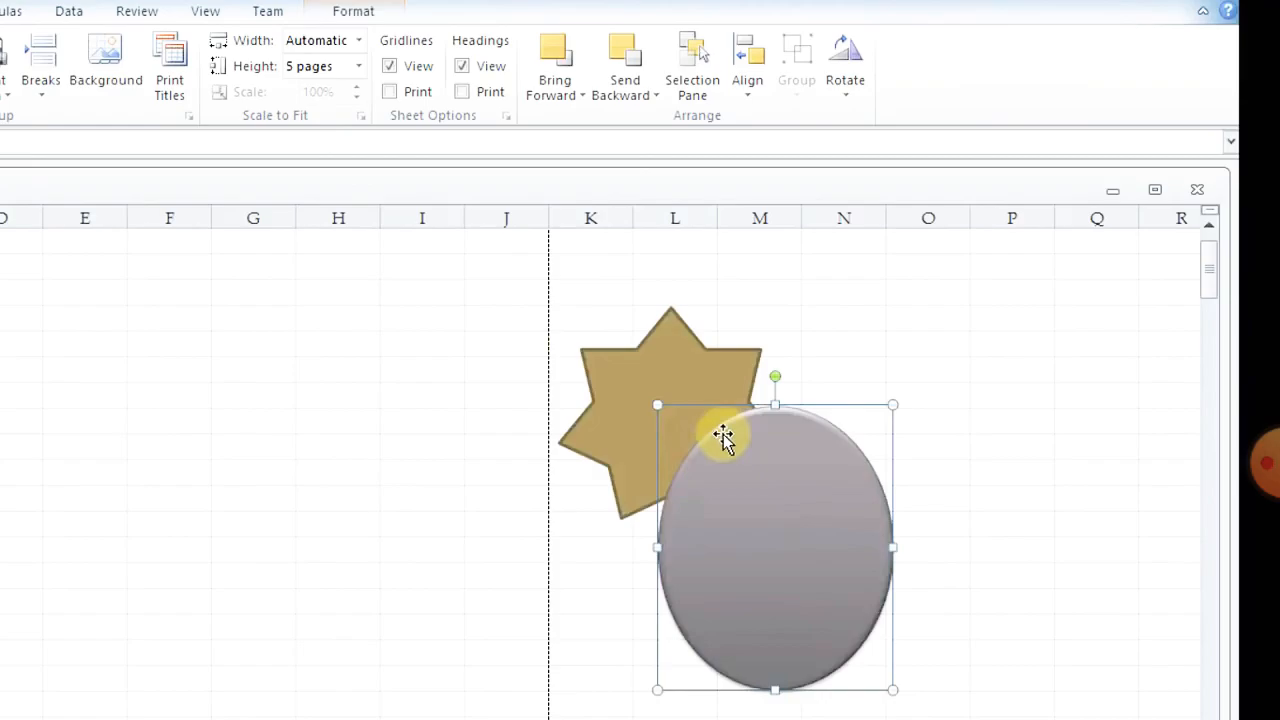
- Group the 7-point star with the grey oval, and move the group left so it spans columns I to M
left_click(676, 381, "shift")
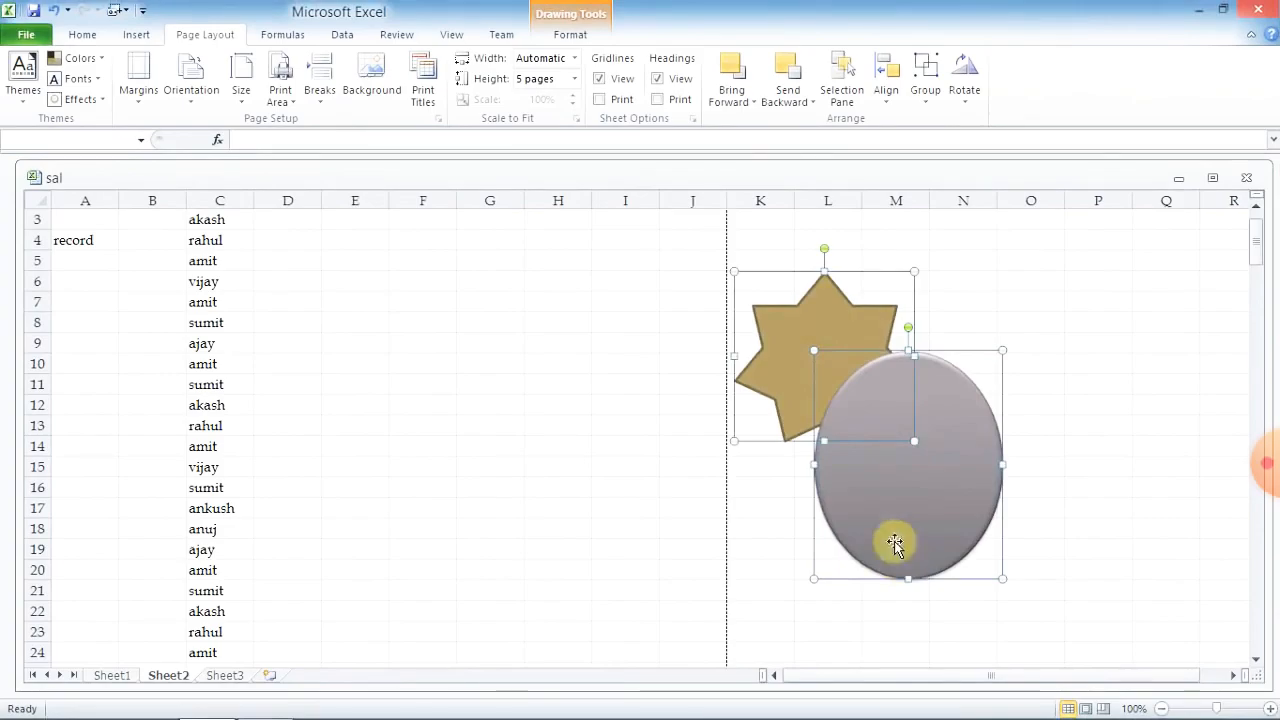
left_click(930, 92)
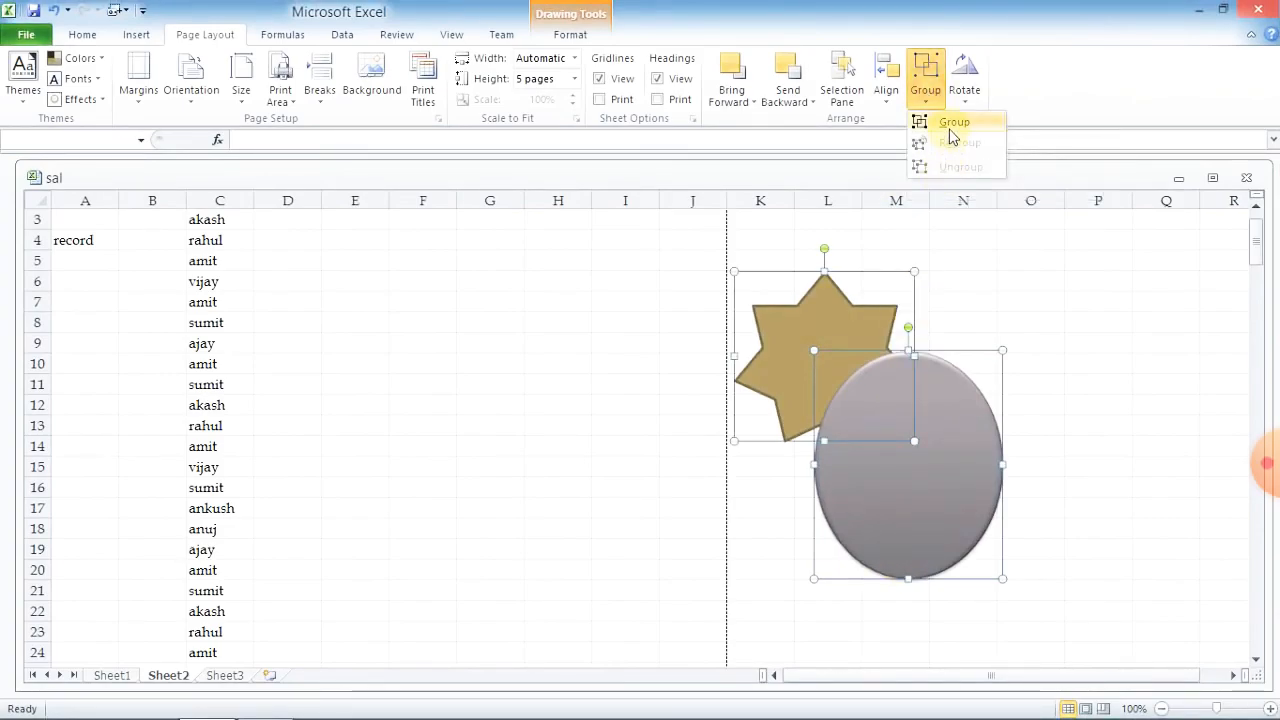
left_click(951, 124)
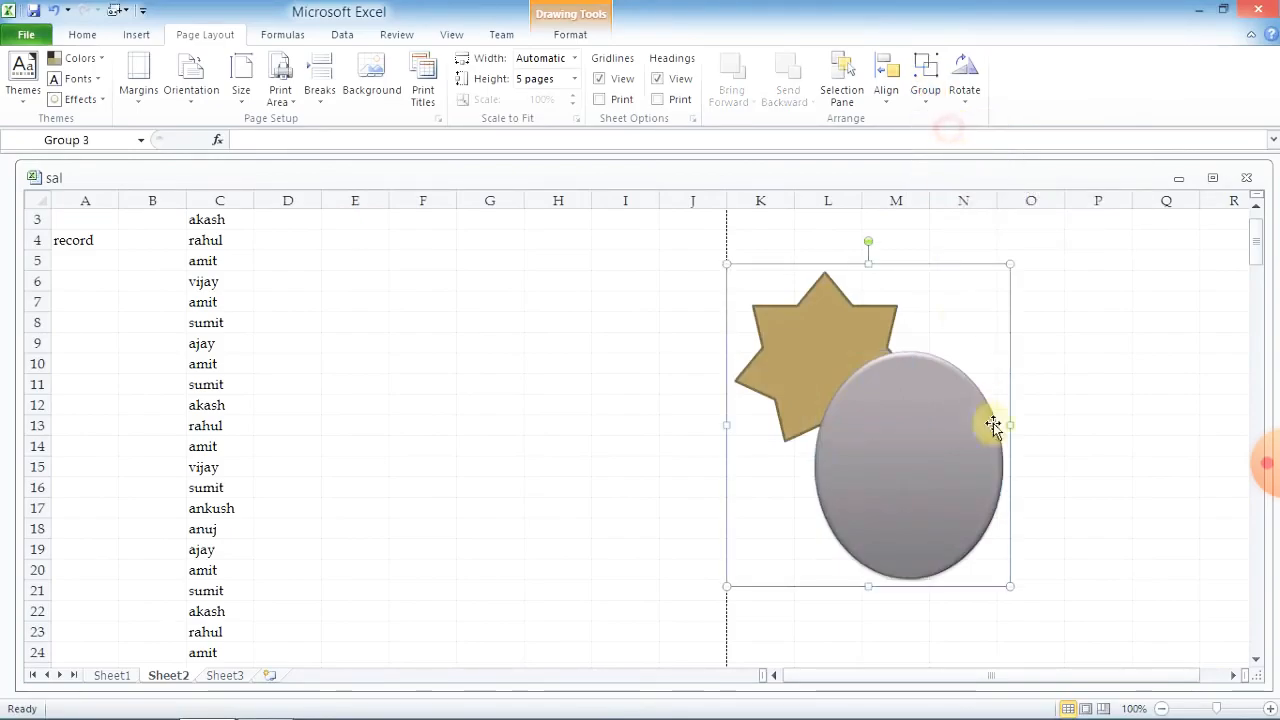
left_click(1075, 588)
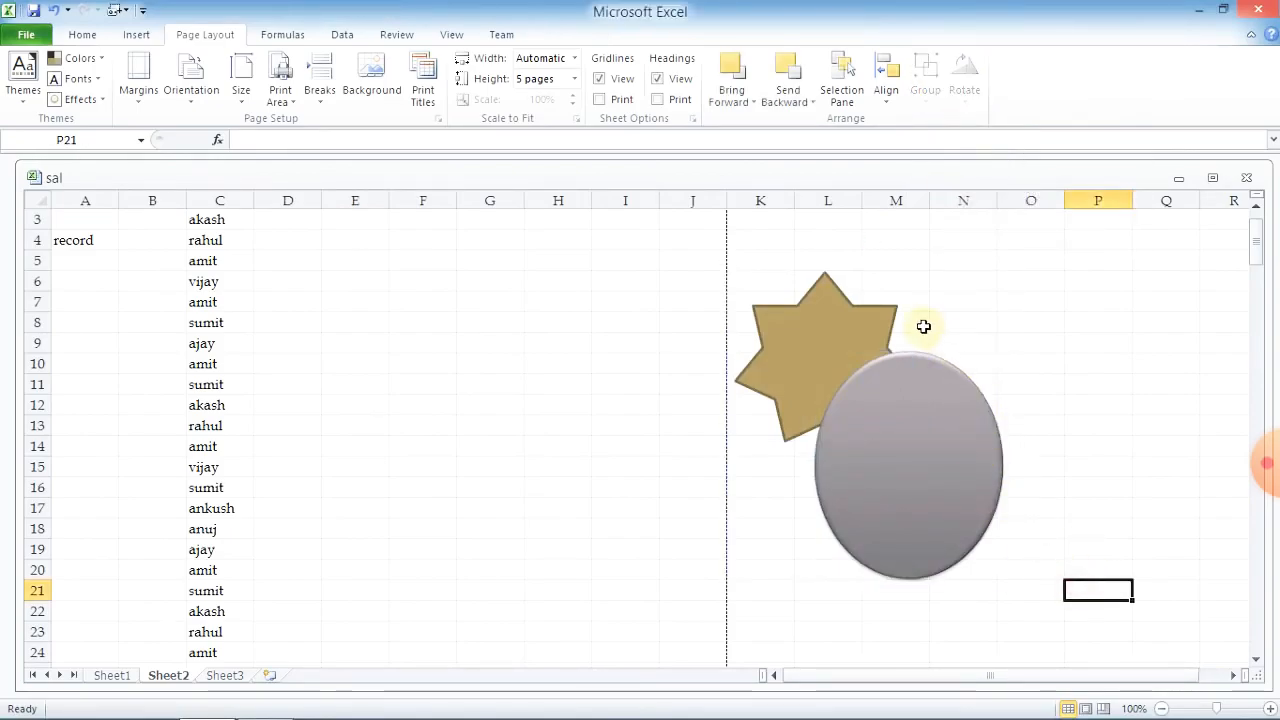
left_click_drag(904, 432, 794, 394)
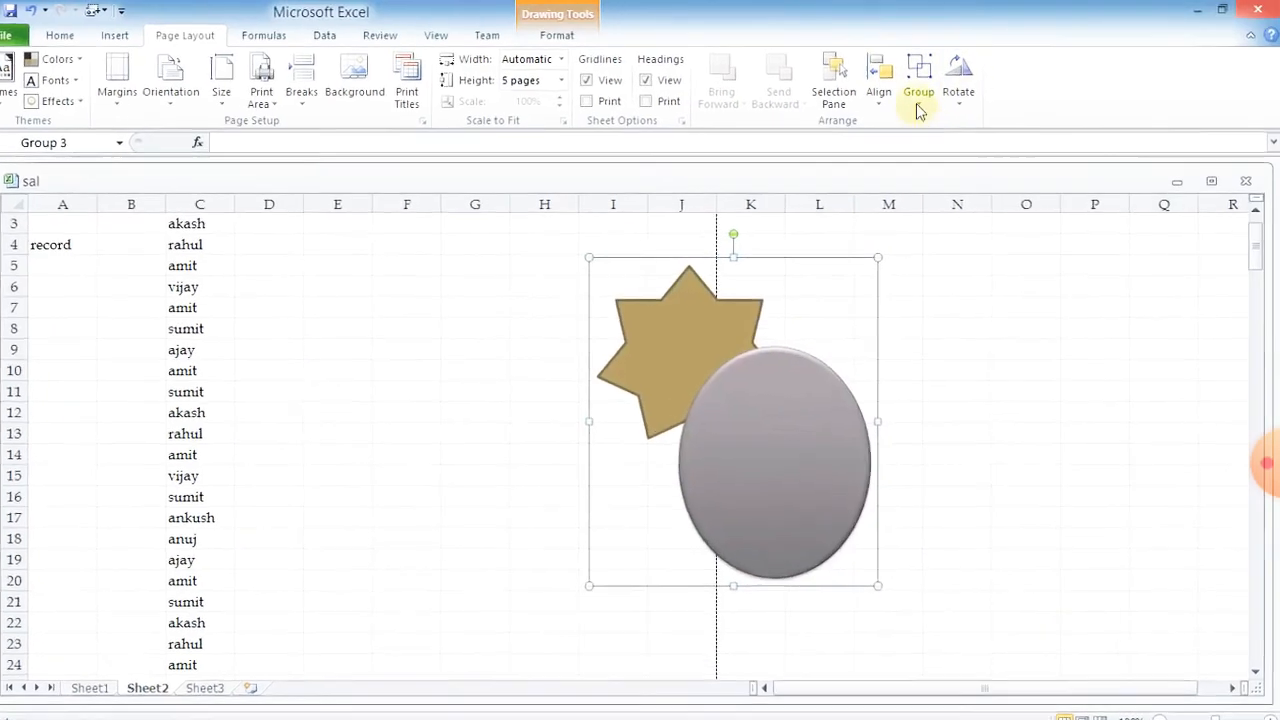
- Ungroup the star and the grey oval, and select each shape on its own, ending with the oval
left_click(917, 100)
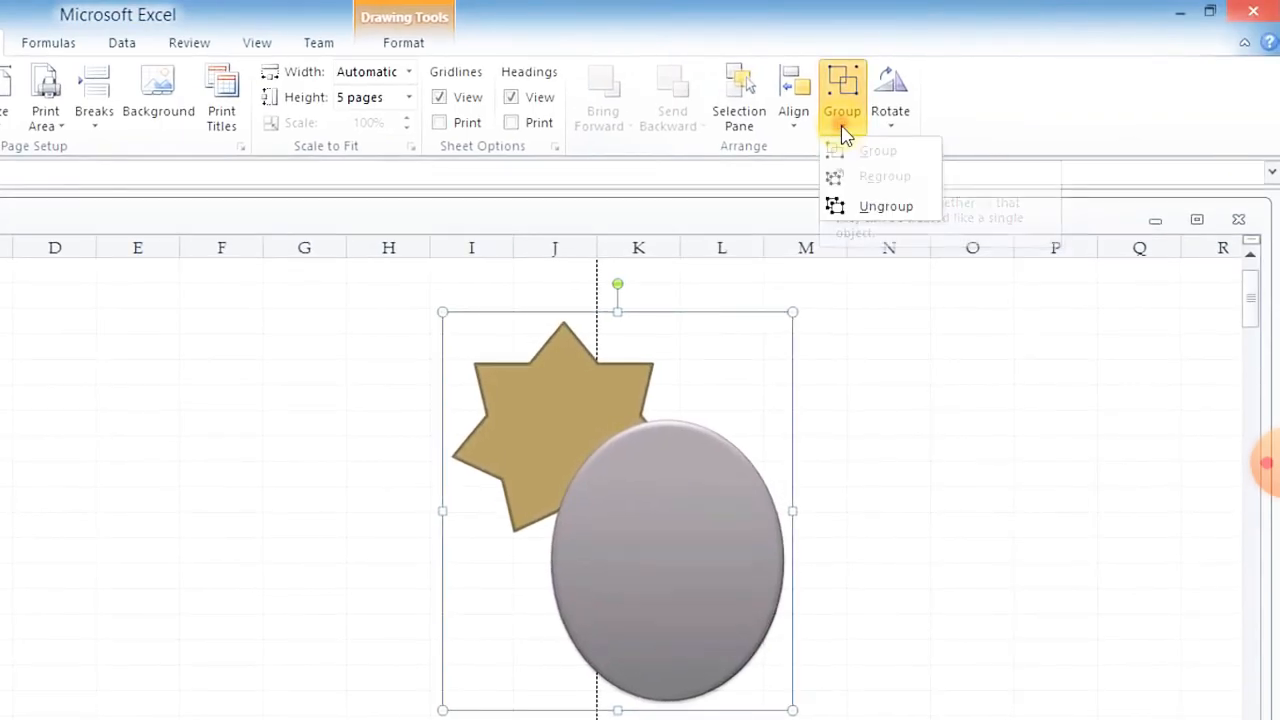
left_click(860, 210)
left_click(975, 677)
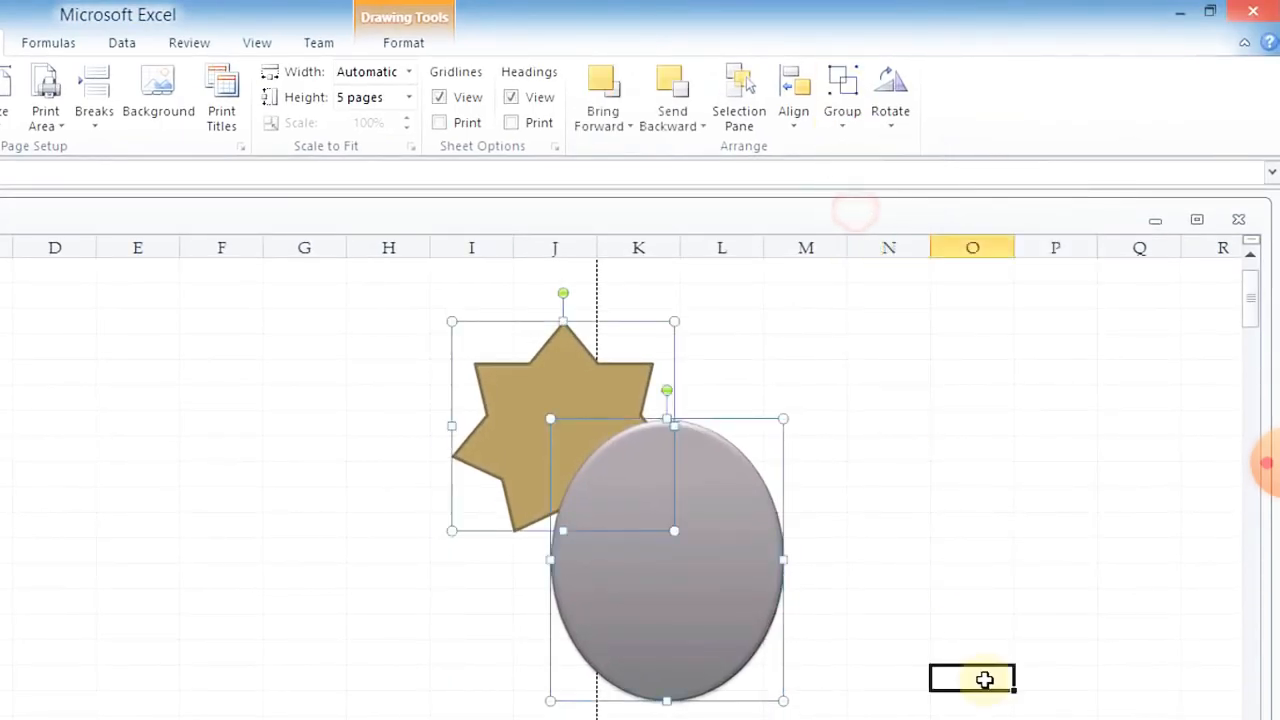
left_click(560, 388)
left_click(707, 618)
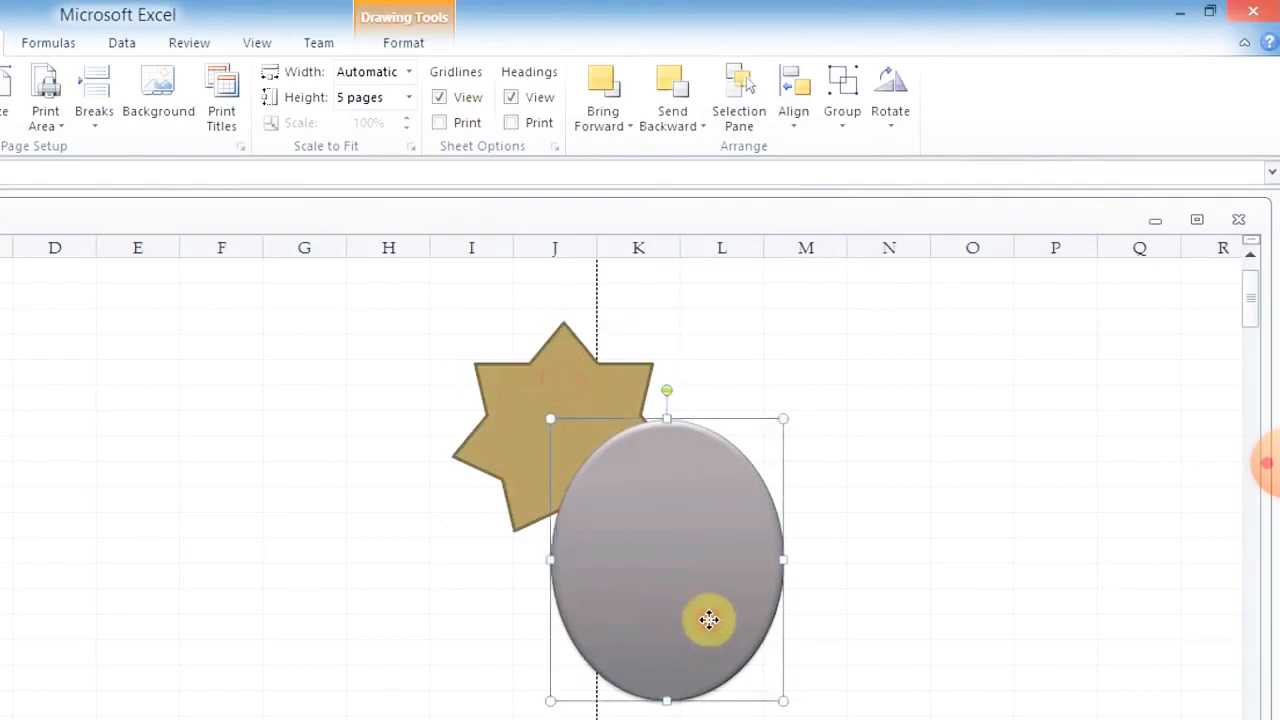
left_click(922, 628)
left_click(703, 564)
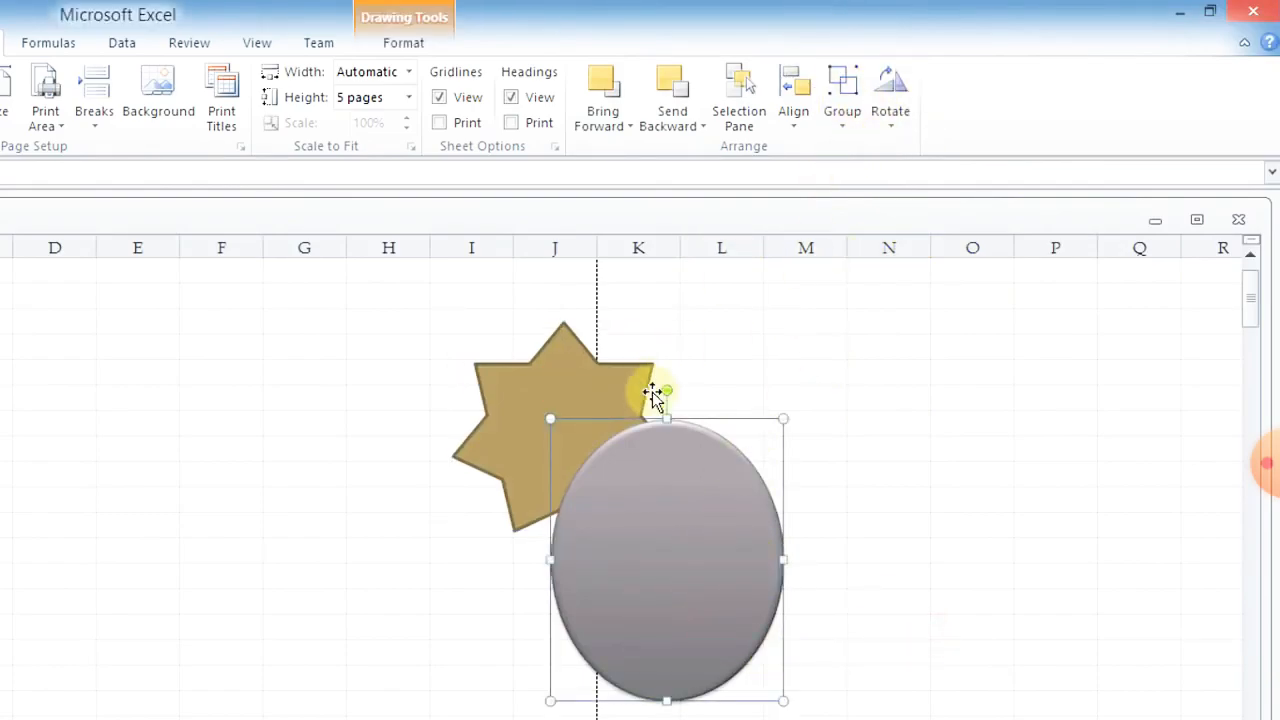
- Rotate the grey oval counterclockwise slightly past a quarter turn, and tilt the 7-point star slightly clockwise
left_click_drag(666, 388, 450, 602)
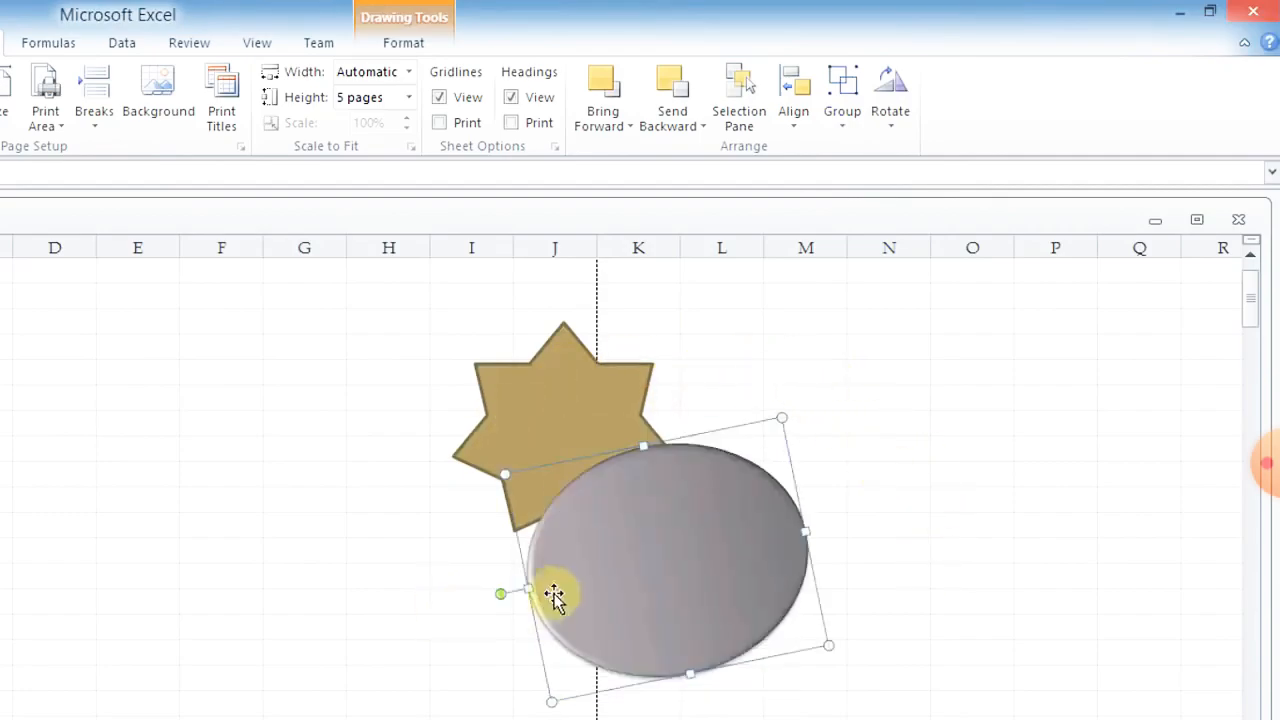
left_click(512, 444)
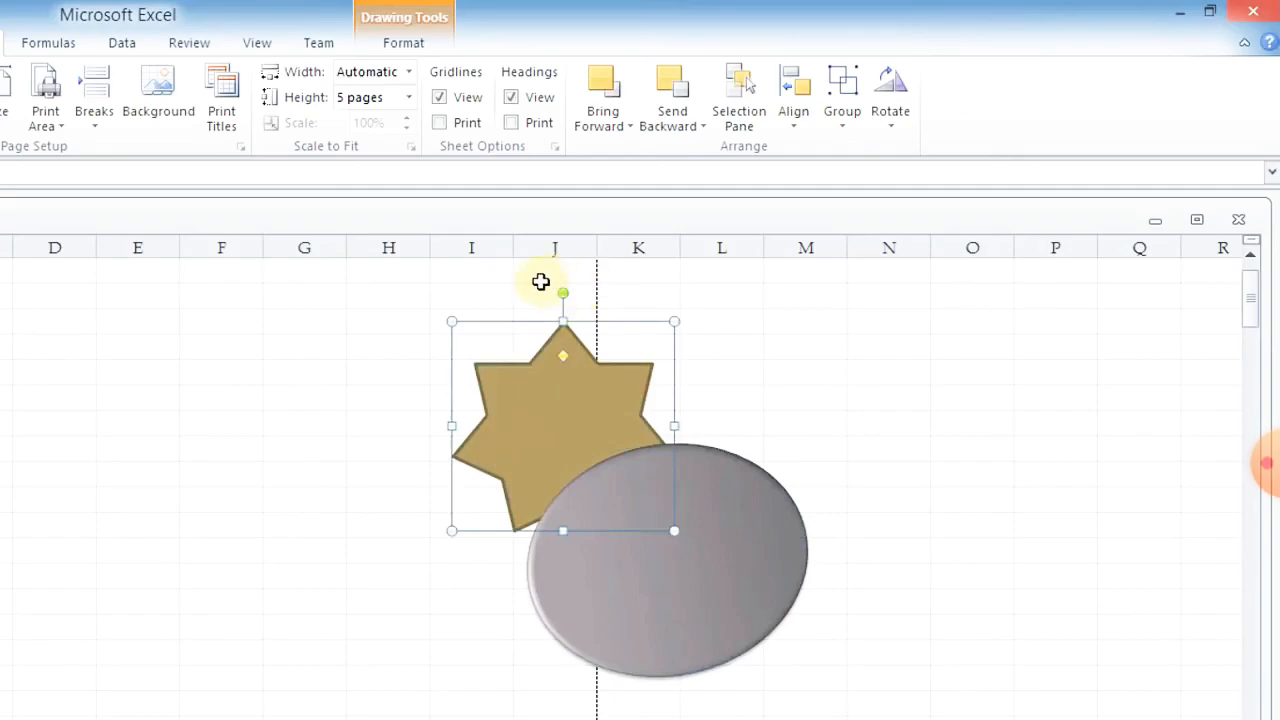
left_click_drag(560, 297, 611, 301)
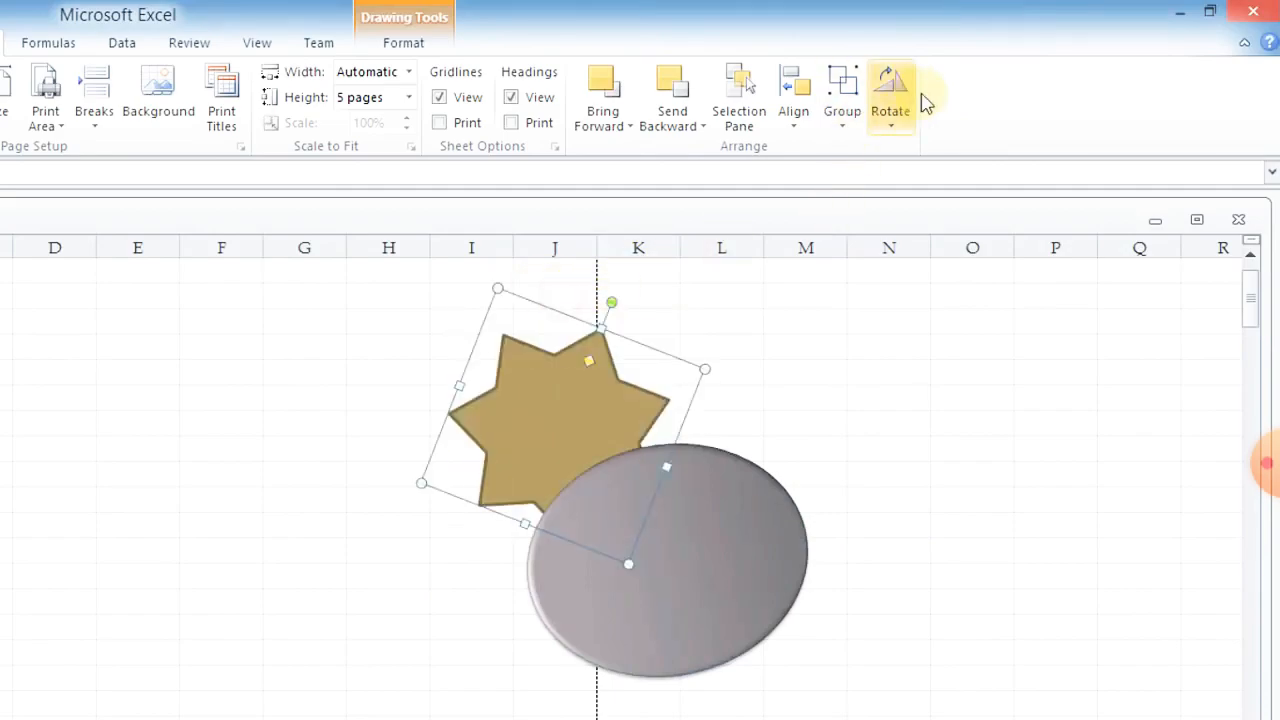
- Review the Rotate and Flip options for the star and the grey oval without applying any, and reselect the star
left_click(903, 113)
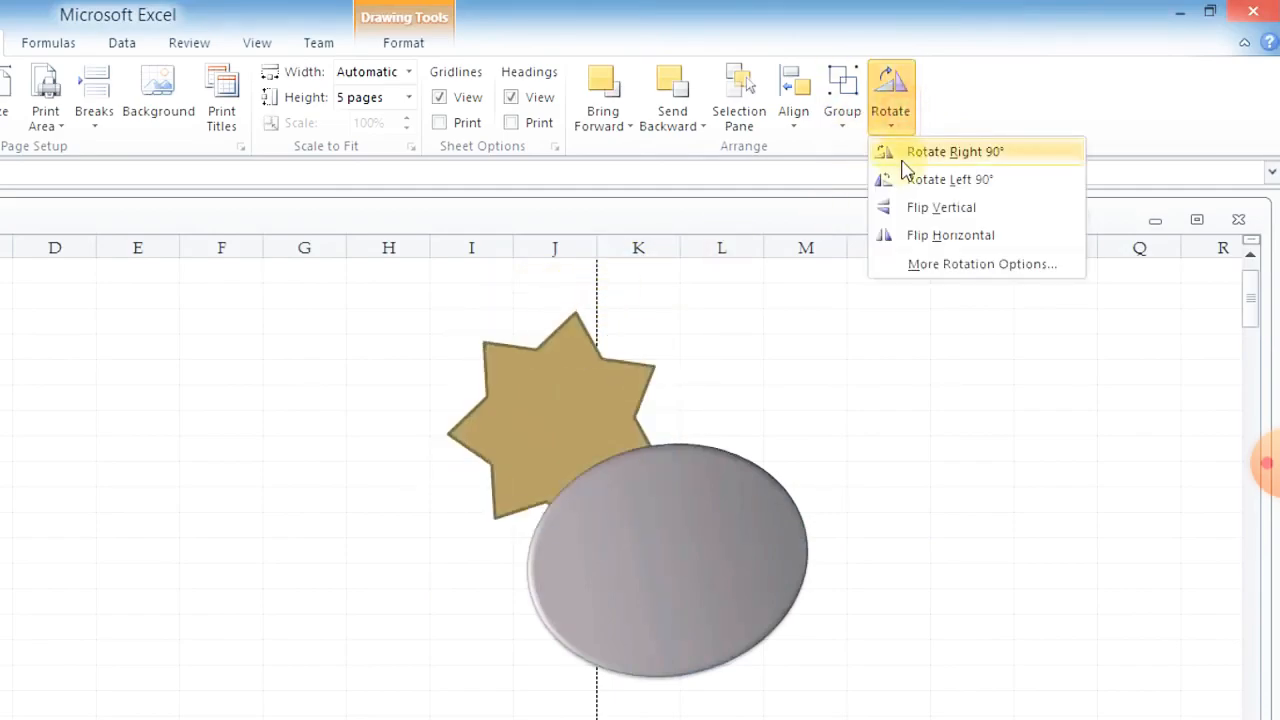
left_click(703, 609)
left_click(712, 523)
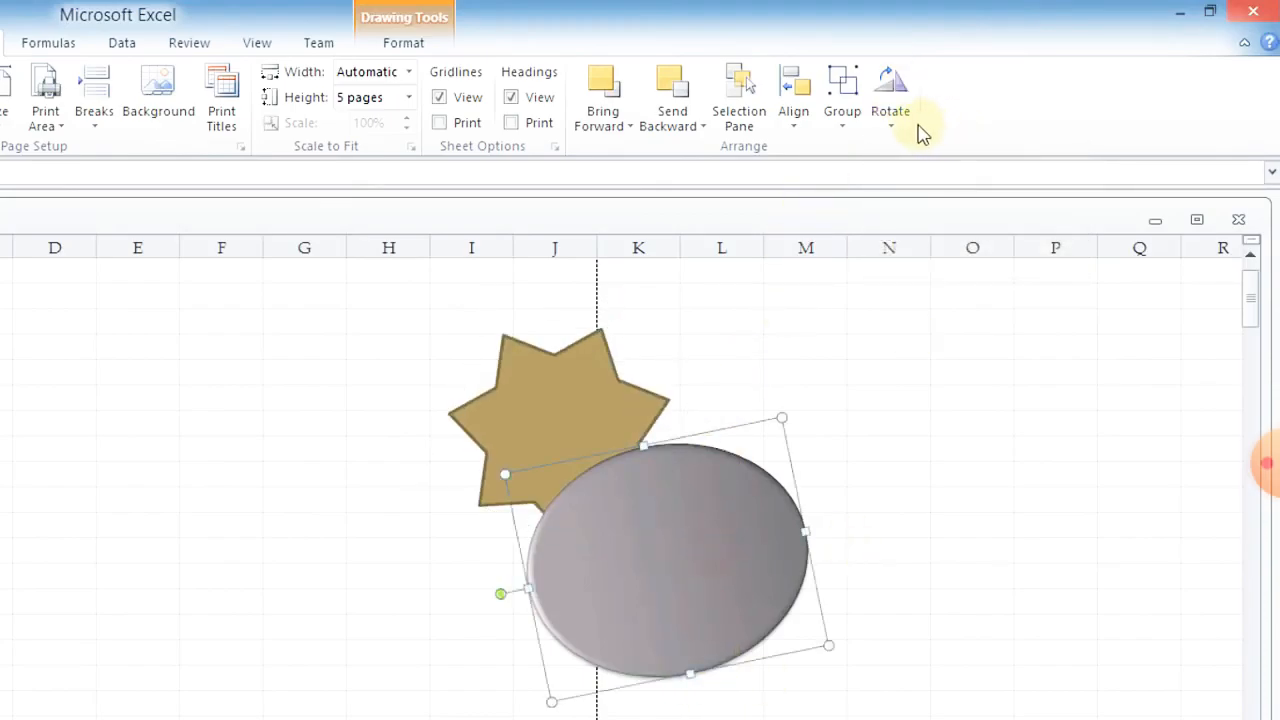
left_click(889, 115)
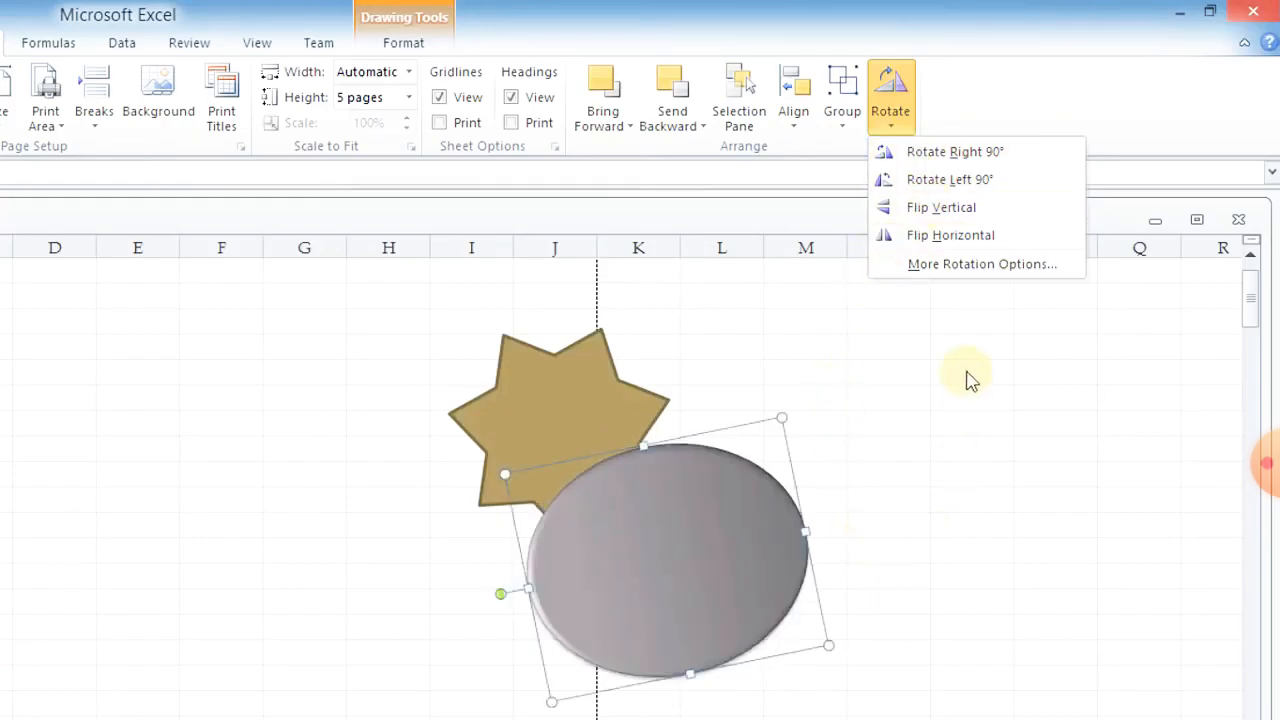
left_click(1005, 486)
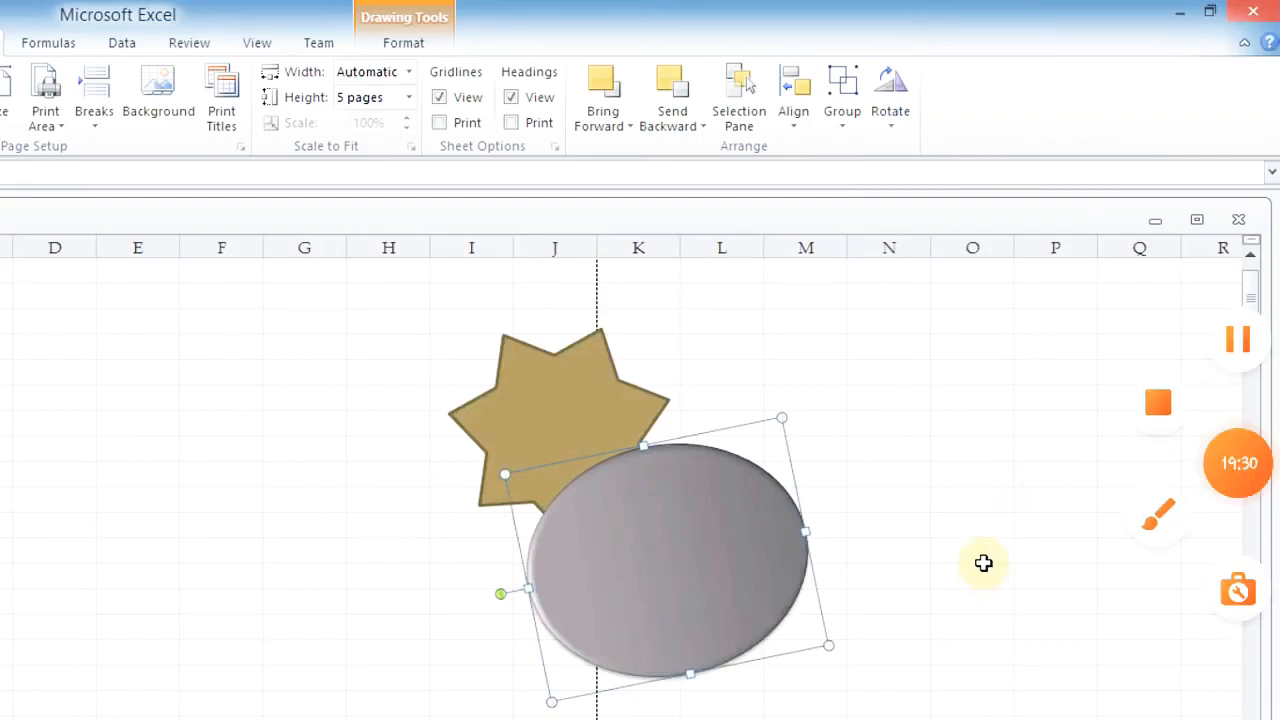
left_click(512, 440)
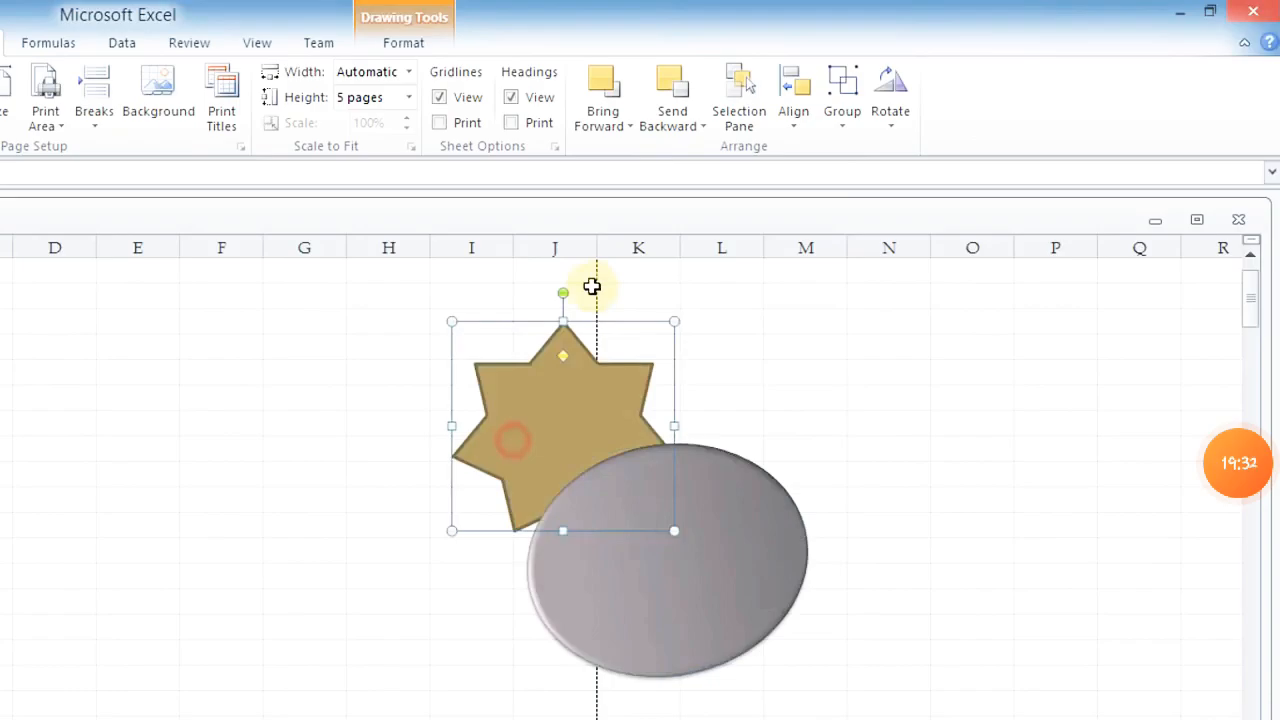